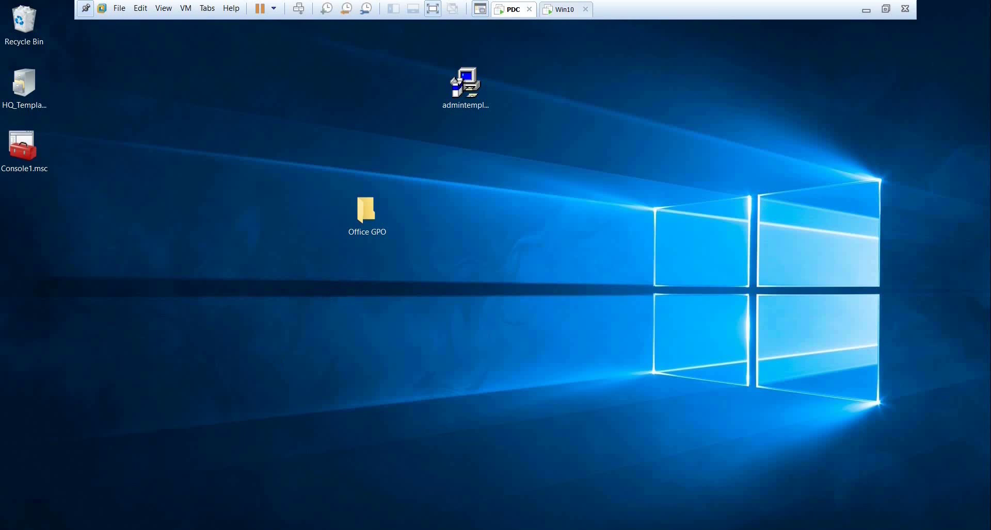
Open File Explorer maximized and browse to This PC > Local Disk (C:).
{"action": "mouse_move", "coordinate": [207, 529]}
{"action": "key", "text": "super+e"}
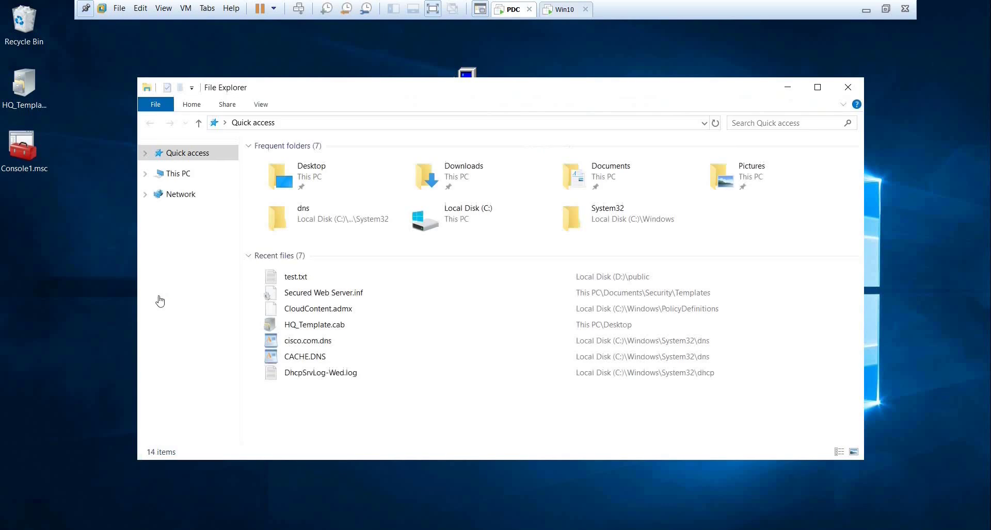
{"action": "left_click", "coordinate": [180, 282]}
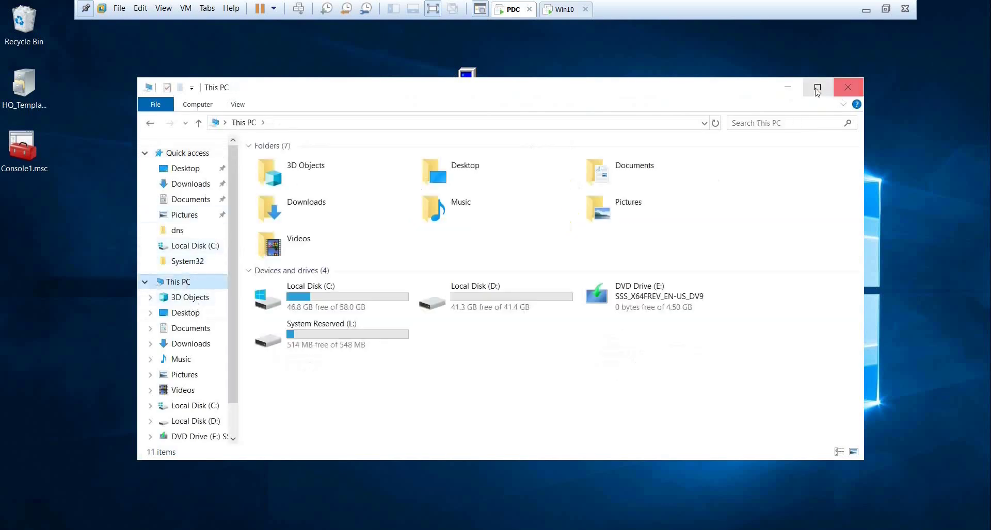
{"action": "left_click", "coordinate": [817, 87]}
{"action": "left_click", "coordinate": [226, 184]}
{"action": "double_click", "coordinate": [226, 184]}
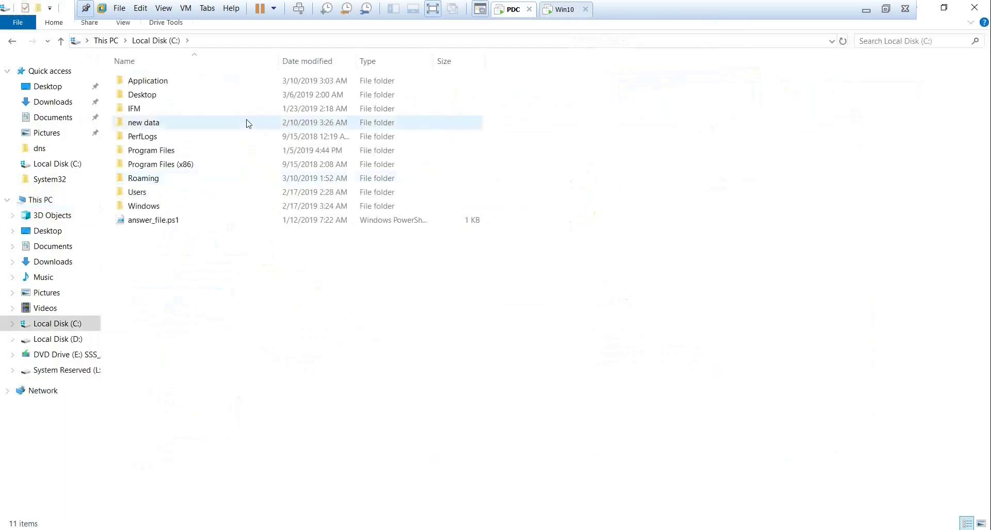
Copy the Desktop folder's network path \\PDC\Desktop from its Sharing properties, then cancel.
{"action": "left_click", "coordinate": [162, 99]}
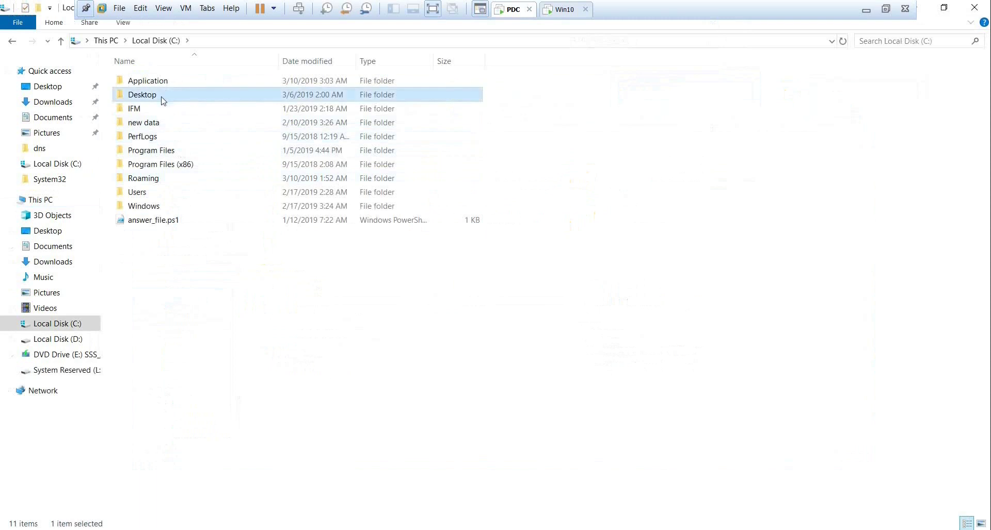
{"action": "right_click", "coordinate": [162, 99]}
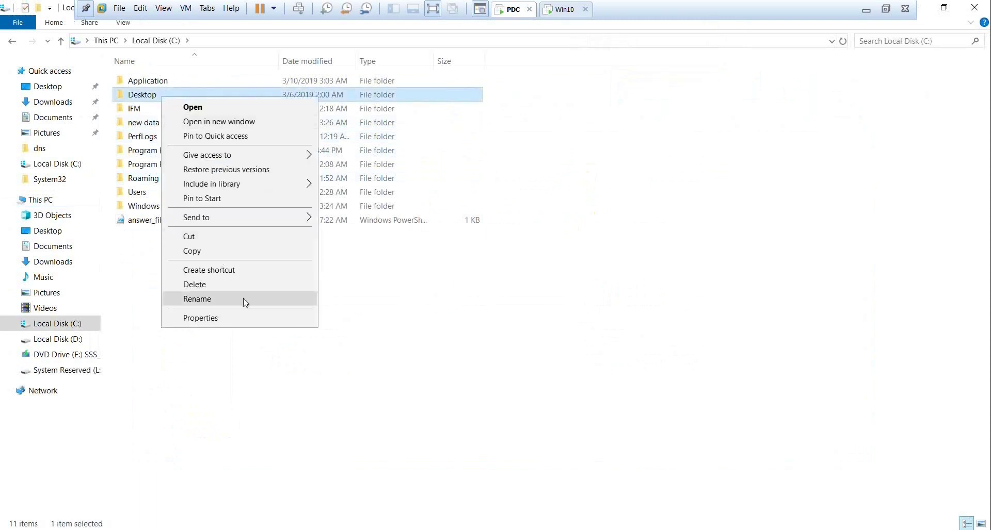
{"action": "left_click", "coordinate": [254, 321]}
{"action": "left_click", "coordinate": [224, 129]}
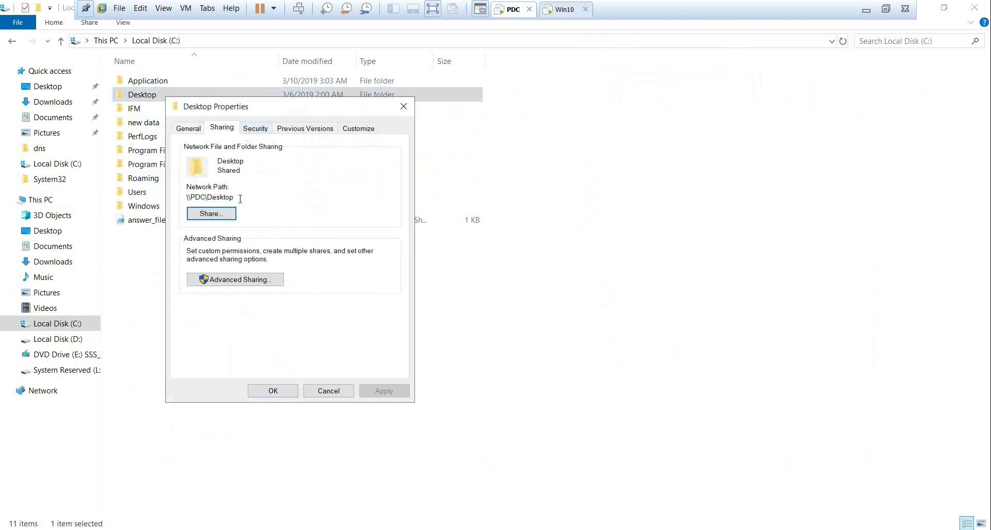
{"action": "left_click_drag", "start_coordinate": [242, 199], "coordinate": [172, 202]}
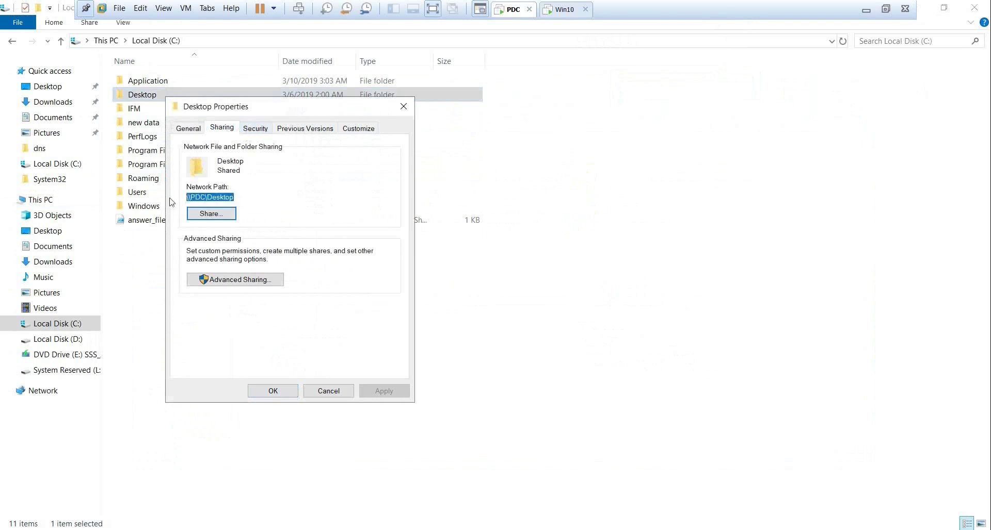
{"action": "left_click", "coordinate": [328, 393]}
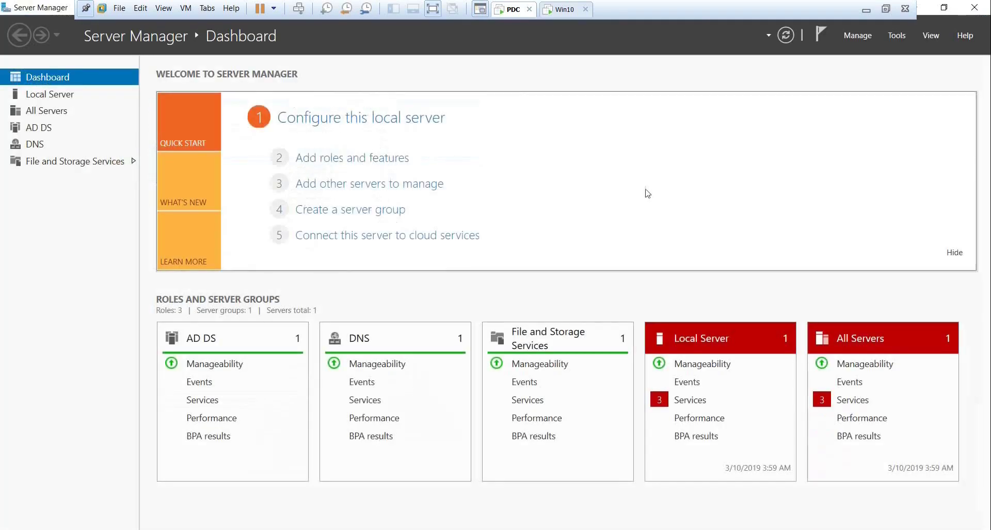
Open ADUC, check the first Sales_Users account's empty logon script unchanged, then minimize the console.
{"action": "left_click", "coordinate": [898, 36]}
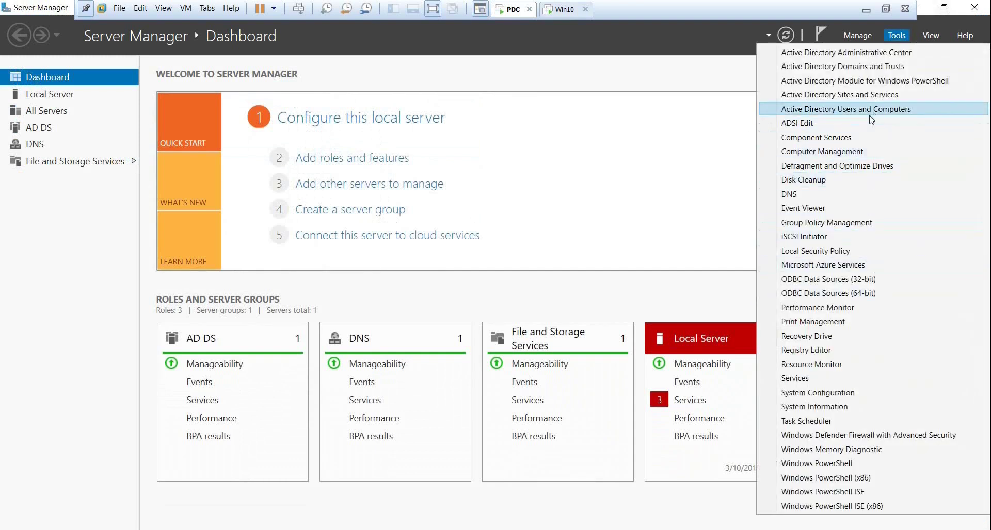
{"action": "left_click", "coordinate": [846, 109]}
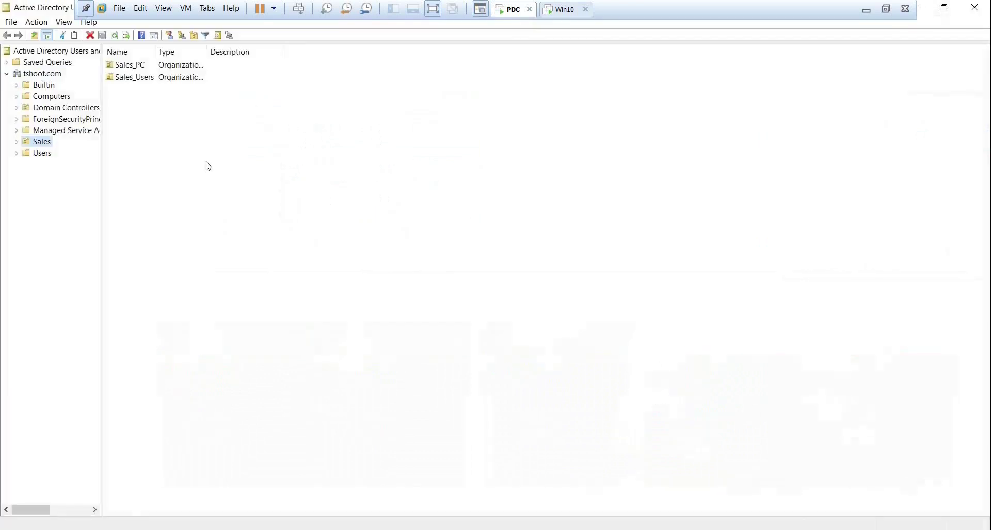
{"action": "double_click", "coordinate": [143, 78]}
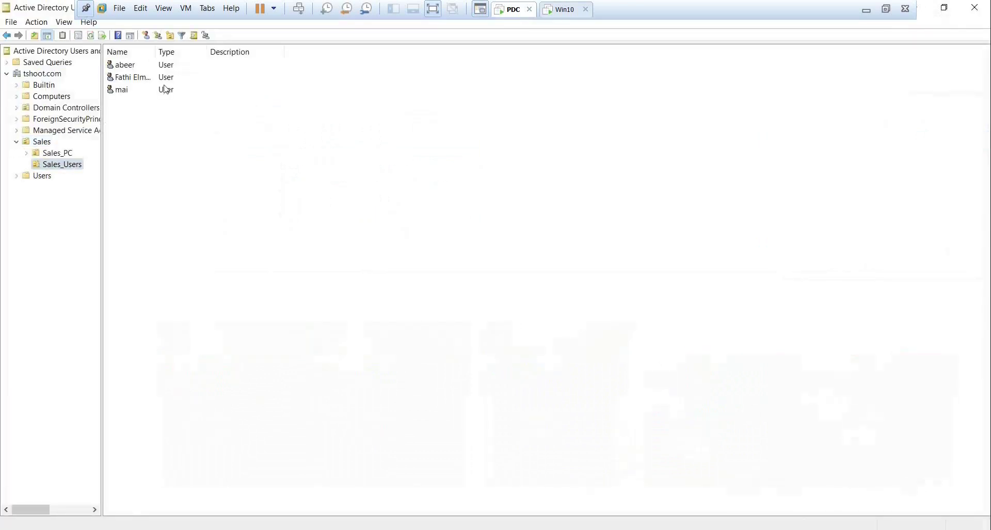
{"action": "double_click", "coordinate": [125, 66]}
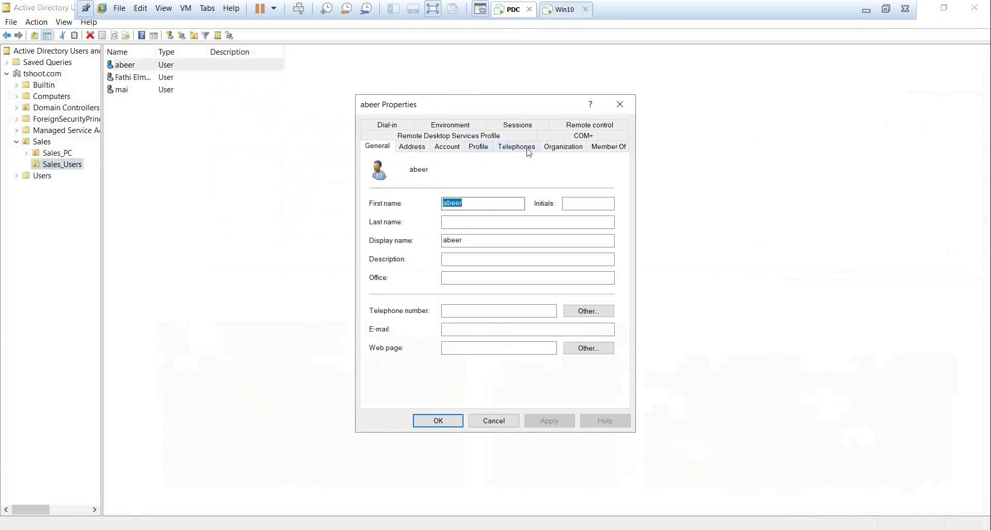
{"action": "left_click", "coordinate": [479, 148]}
{"action": "left_click", "coordinate": [453, 198]}
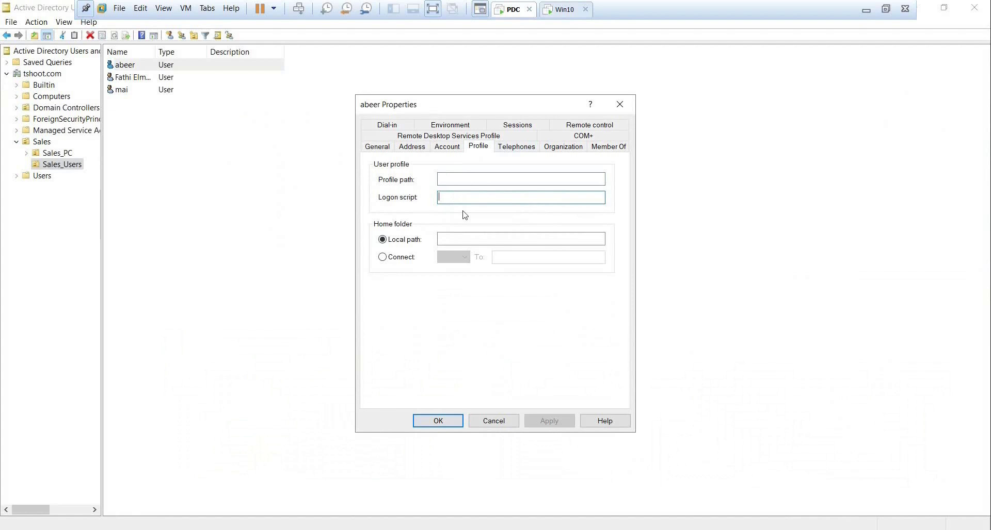
{"action": "left_click", "coordinate": [495, 426]}
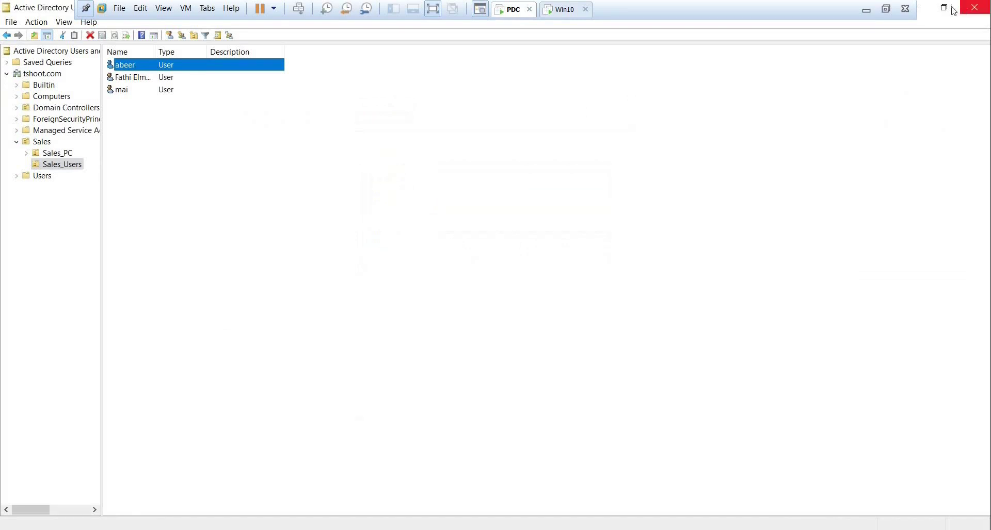
{"action": "left_click", "coordinate": [929, 12]}
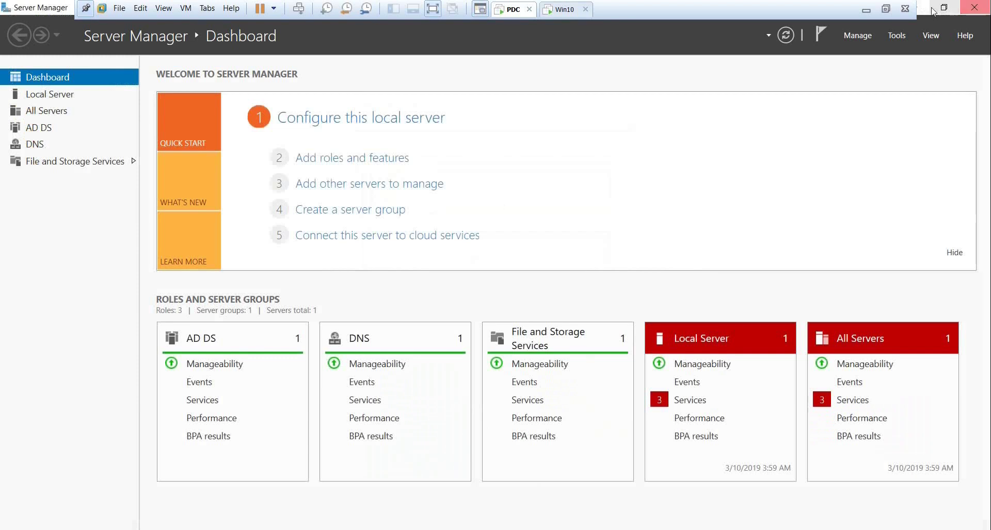
Minimize Server Manager and File Explorer, then delete an unwanted rich text document created on the desktop.
{"action": "left_click", "coordinate": [929, 12]}
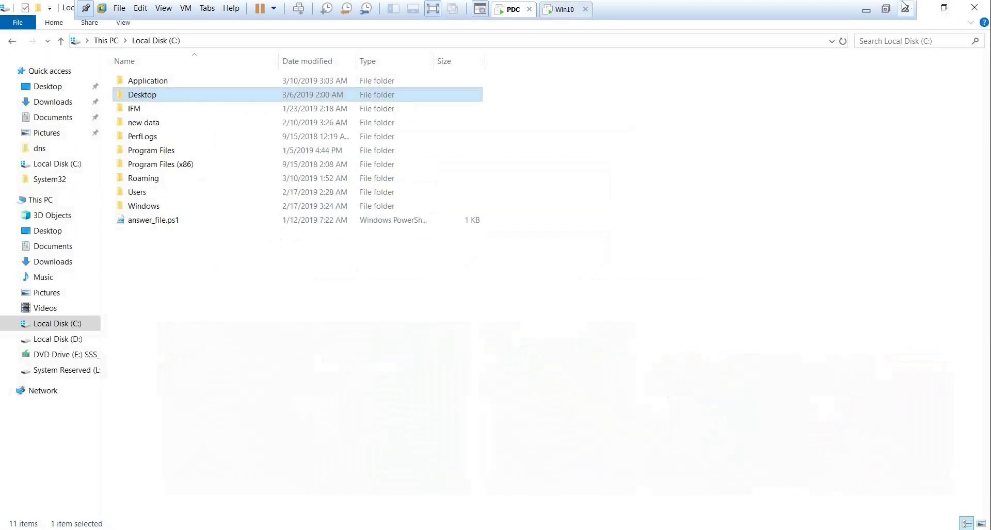
{"action": "left_click", "coordinate": [924, 13]}
{"action": "right_click", "coordinate": [243, 209]}
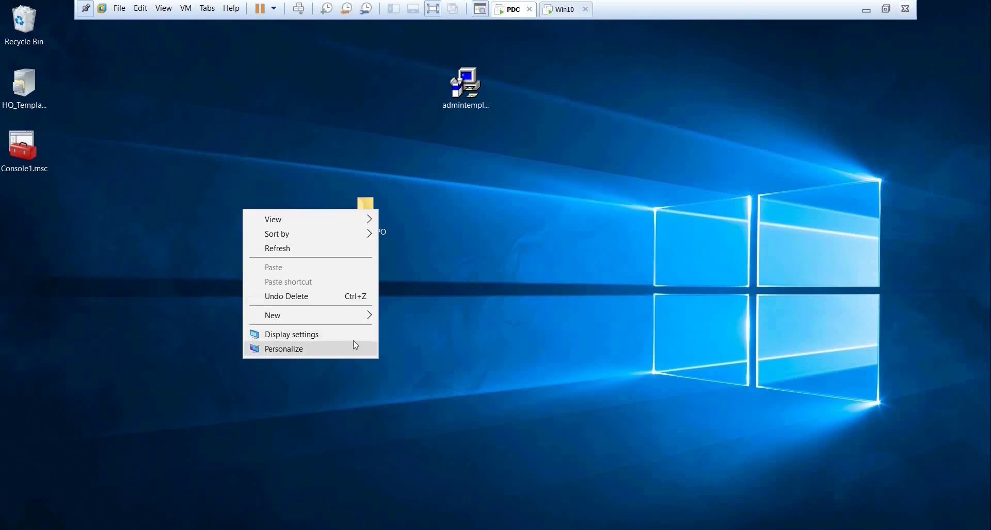
{"action": "mouse_move", "coordinate": [358, 319]}
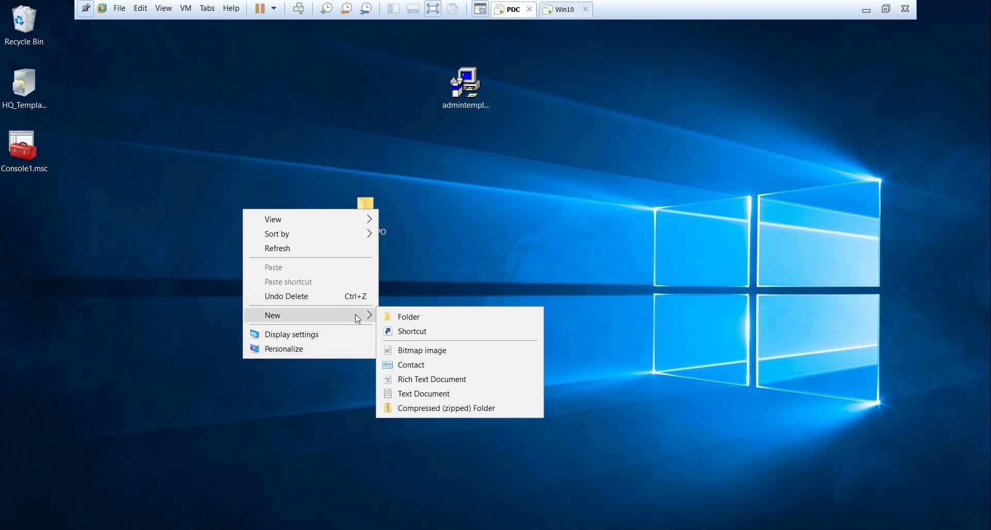
{"action": "left_click", "coordinate": [461, 378]}
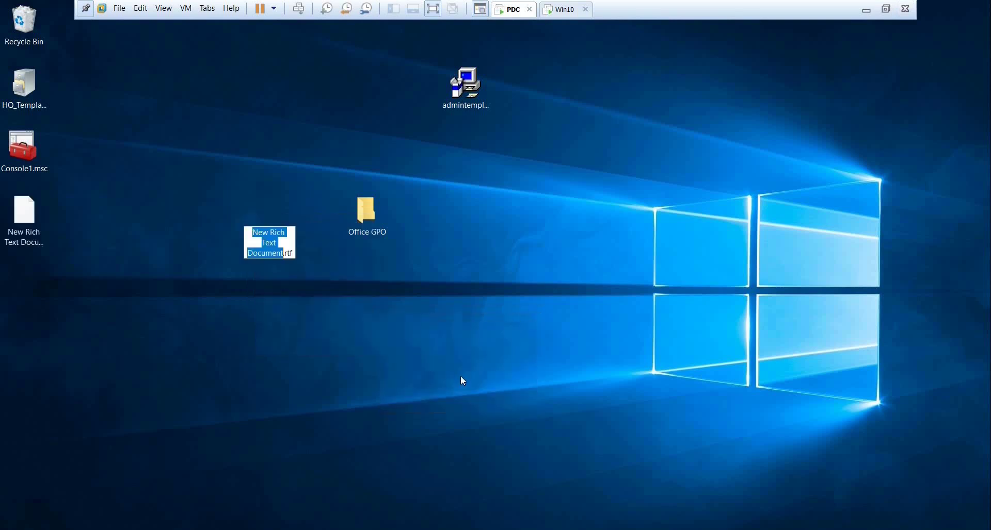
{"action": "right_click", "coordinate": [361, 296]}
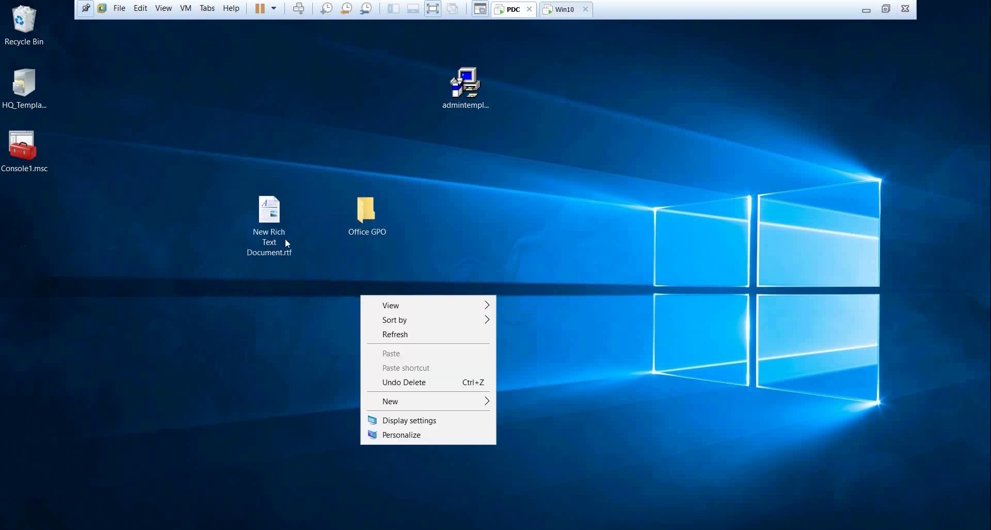
{"action": "right_click", "coordinate": [282, 240]}
{"action": "left_click", "coordinate": [336, 413]}
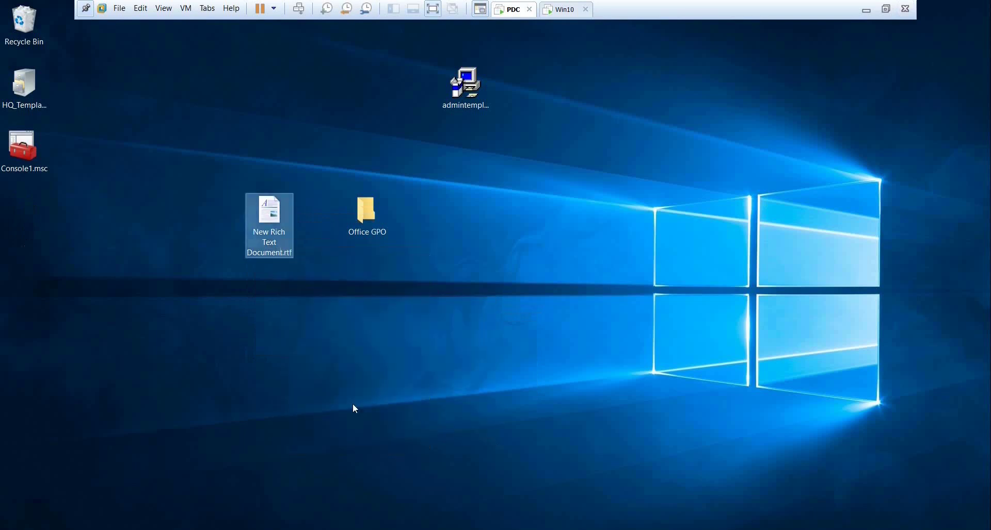
Create a new desktop text document containing 'net use z: \\PDC\Desktop' and close Notepad.
{"action": "right_click", "coordinate": [363, 261]}
{"action": "mouse_move", "coordinate": [465, 369]}
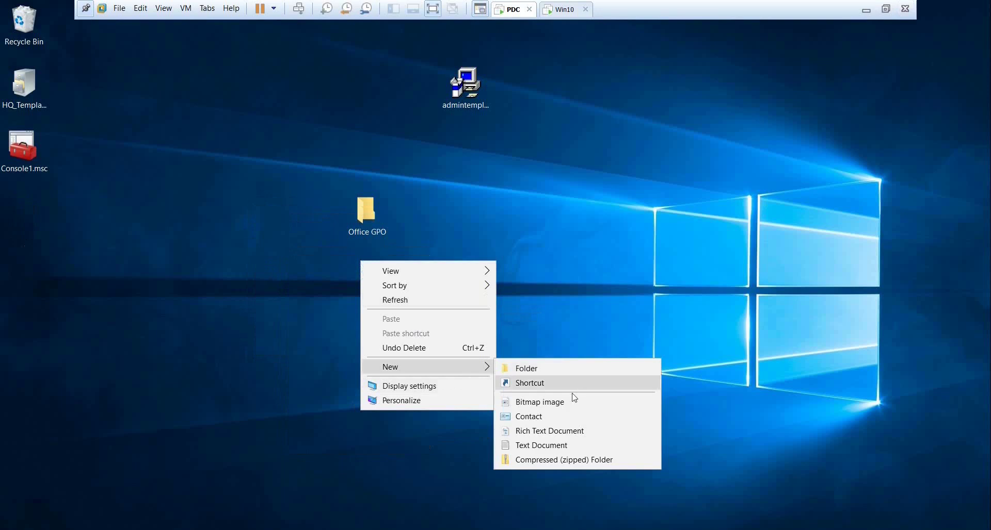
{"action": "left_click", "coordinate": [576, 446]}
{"action": "left_click", "coordinate": [378, 289]}
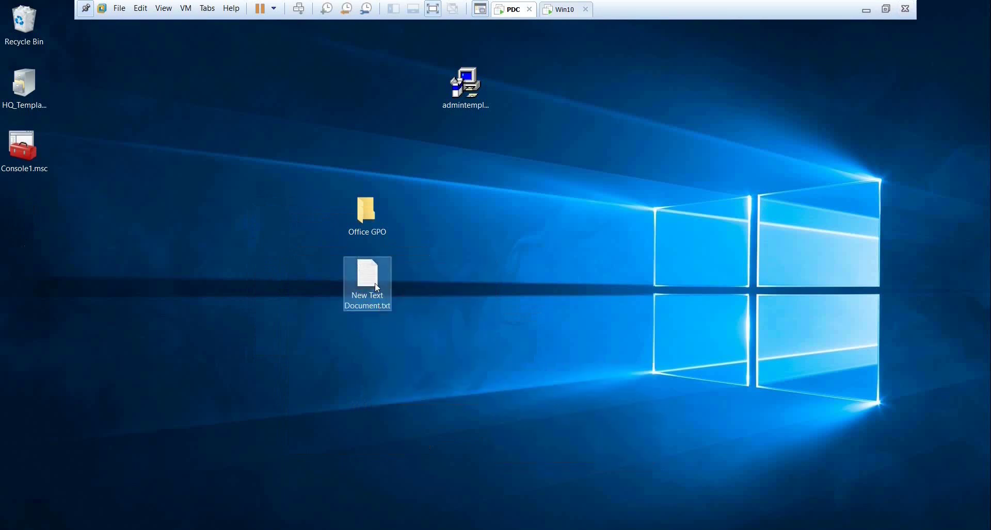
{"action": "double_click", "coordinate": [378, 288]}
{"action": "type", "text": "net use"}
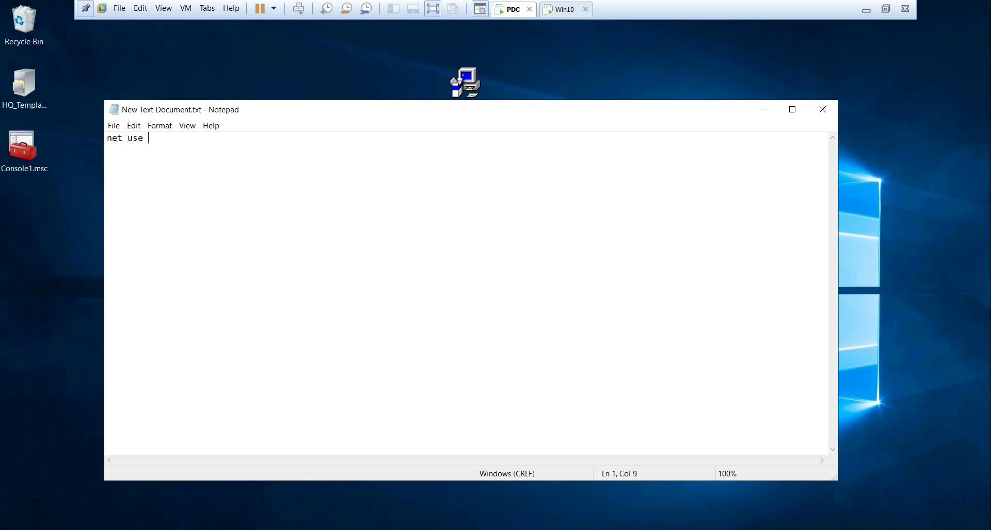
{"action": "type", "text": " z:"}
{"action": "type", "text": "\\\\PDC\\Desktop"}
{"action": "left_click", "coordinate": [821, 116]}
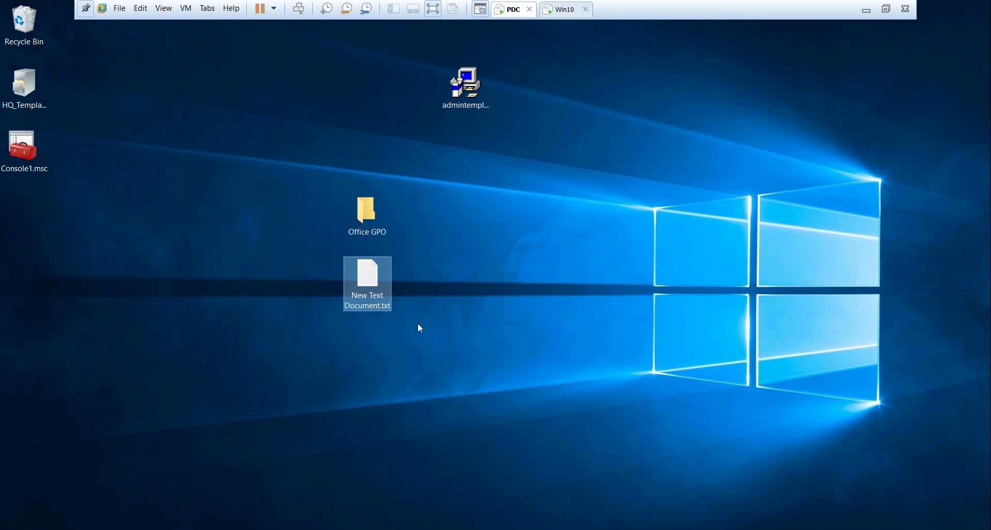
Rename the text document to login.bat and bring File Explorer back.
{"action": "key", "text": "F2"}
{"action": "type", "text": "login"}
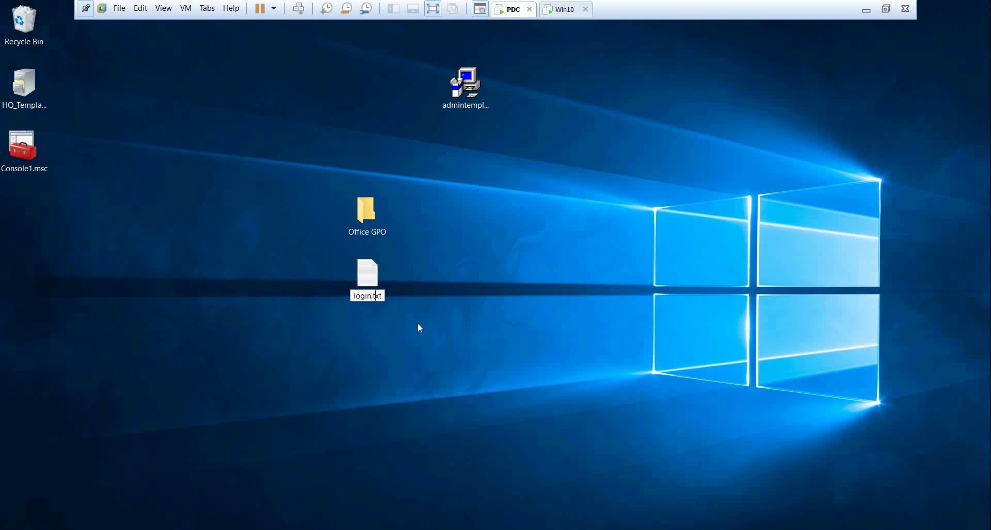
{"action": "key", "text": "BackSpace"}
{"action": "key", "text": "BackSpace"}
{"action": "key", "text": "BackSpace"}
{"action": "type", "text": "bat"}
{"action": "key", "text": "Return"}
{"action": "key", "text": "Return"}
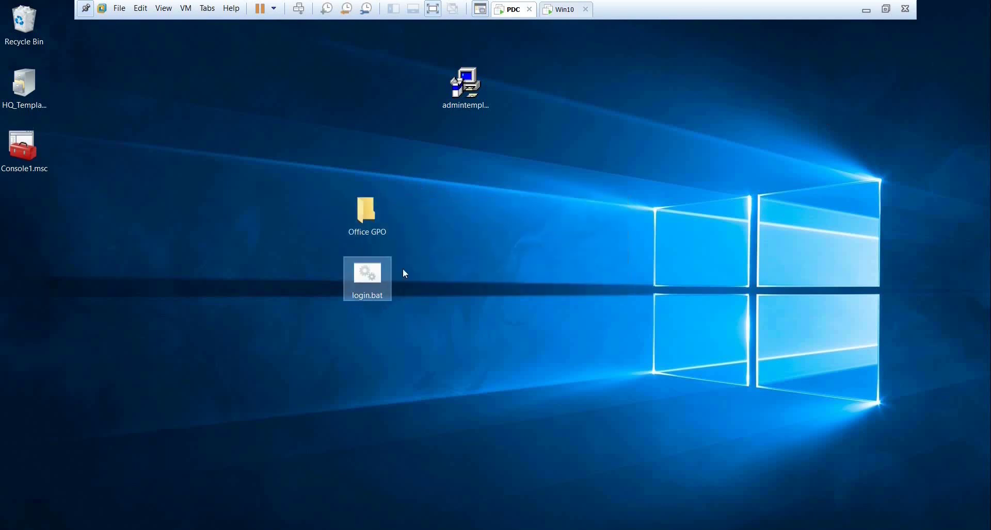
{"action": "left_click", "coordinate": [166, 526]}
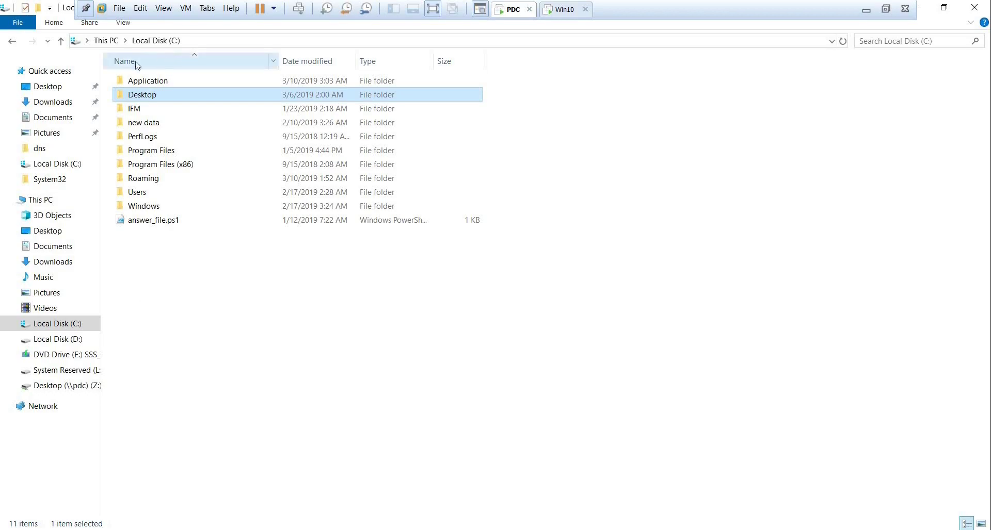
Select the mapped Desktop (\\pdc) (Z:) drive under This PC and copy it.
{"action": "left_click", "coordinate": [106, 41]}
{"action": "left_click", "coordinate": [191, 242]}
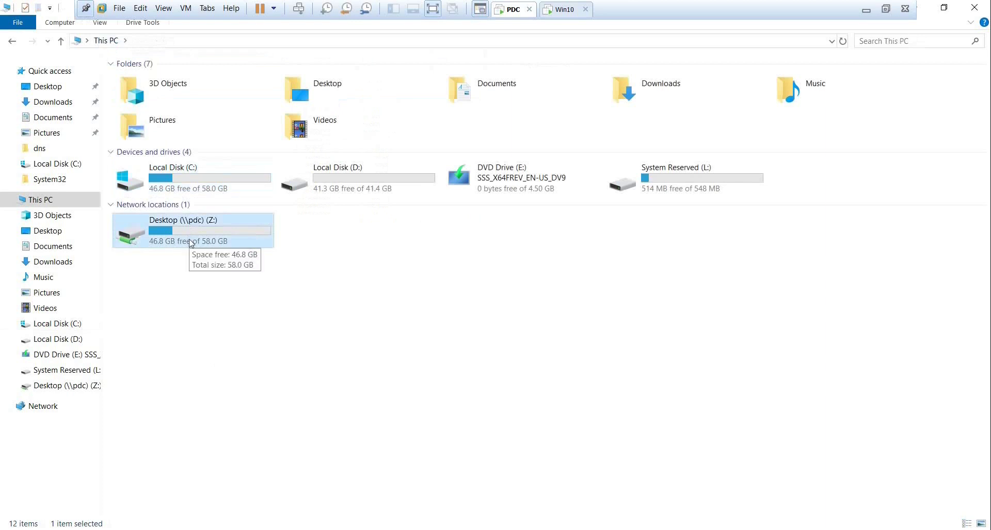
{"action": "right_click", "coordinate": [190, 243]}
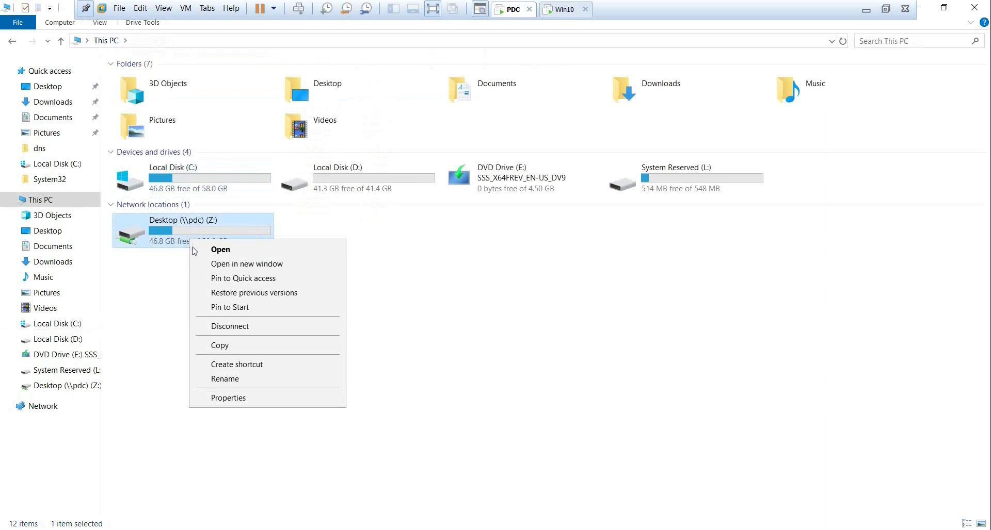
{"action": "left_click", "coordinate": [251, 345]}
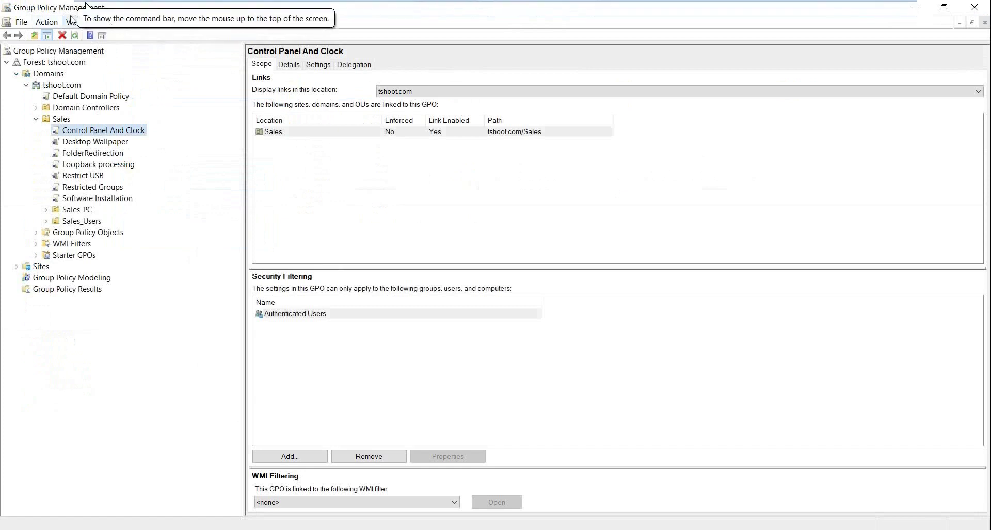
Create a GPO named MapNetworkDrive linked to the Sales OU and open it in the editor.
{"action": "left_click", "coordinate": [63, 120]}
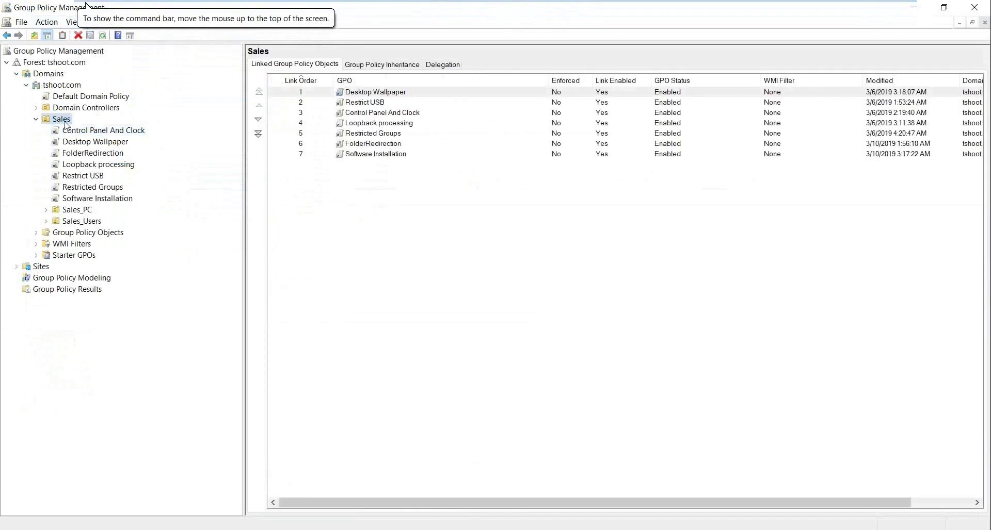
{"action": "right_click", "coordinate": [65, 122]}
{"action": "left_click", "coordinate": [188, 129]}
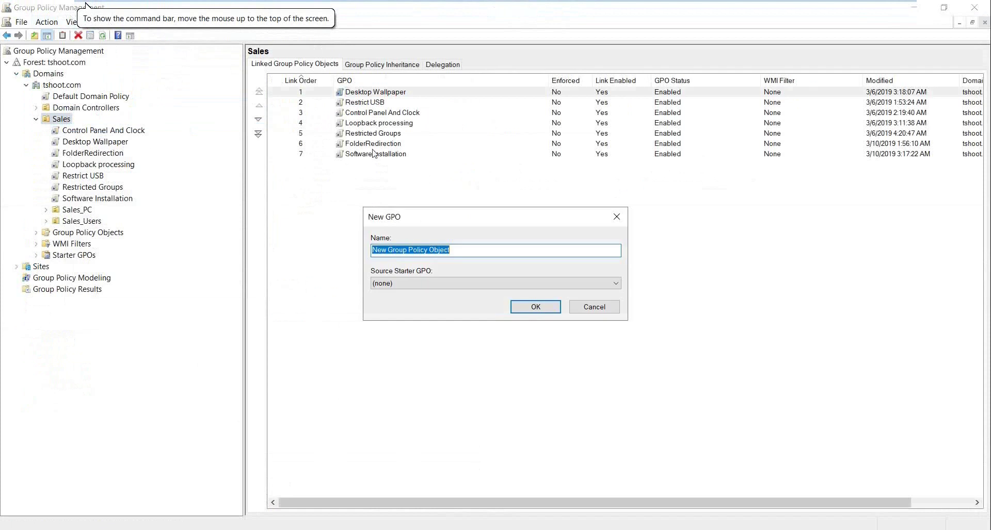
{"action": "type", "text": "M"}
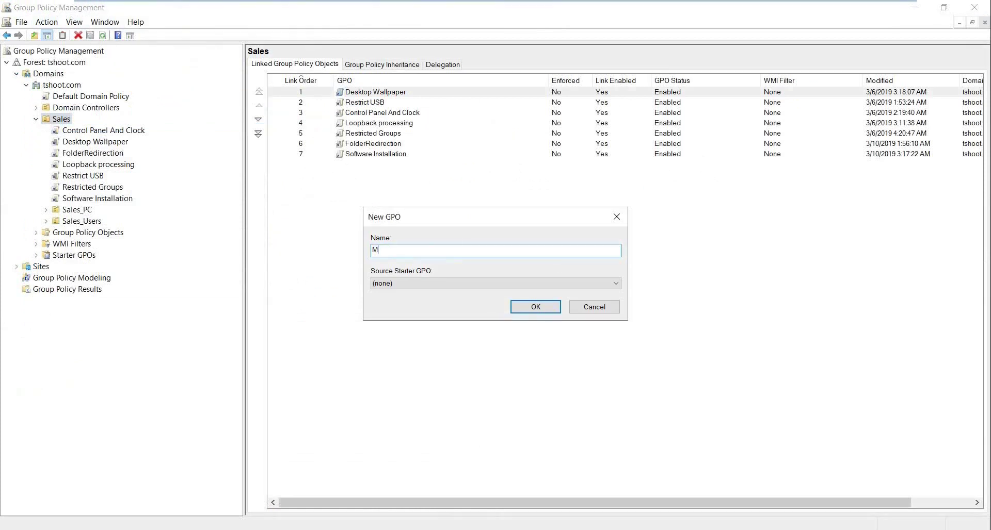
{"action": "type", "text": "apNetworkDrive"}
{"action": "key", "text": "Return"}
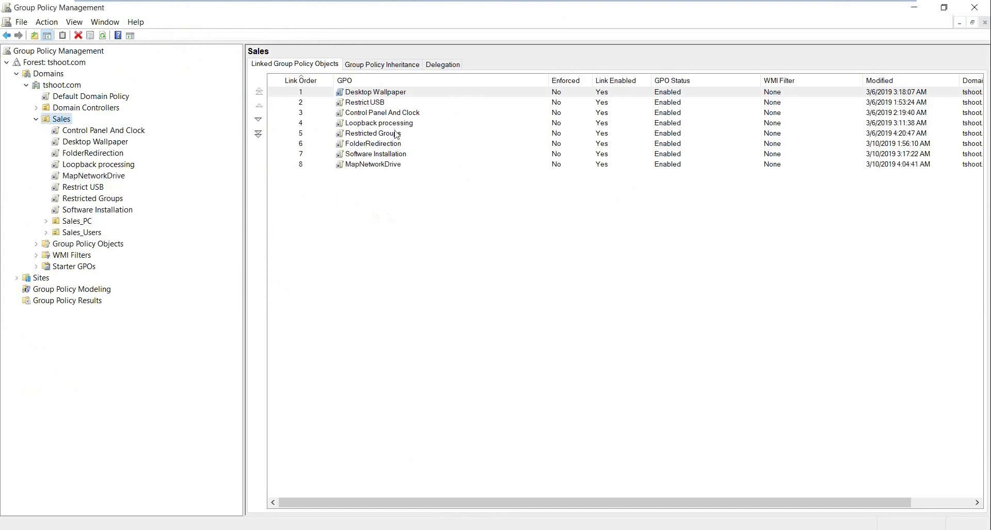
{"action": "left_click", "coordinate": [356, 165]}
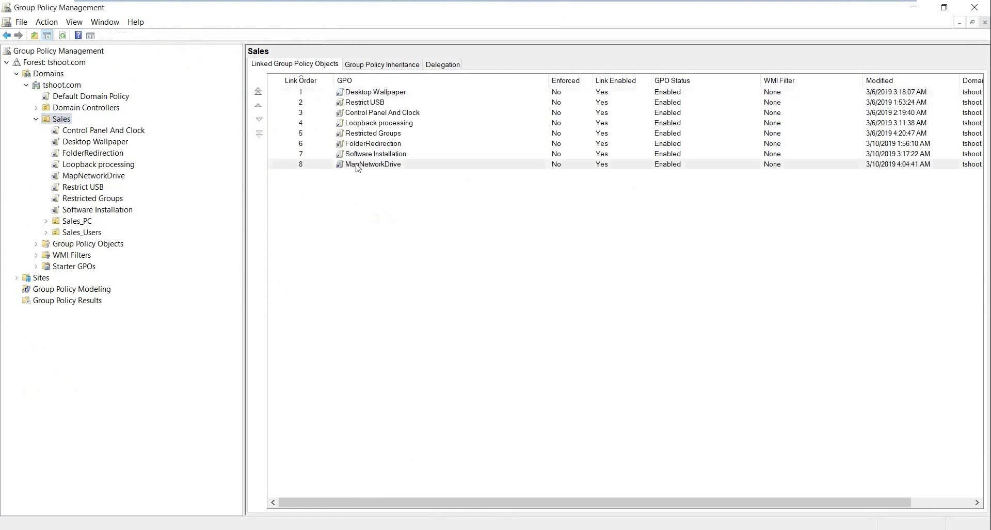
{"action": "right_click", "coordinate": [381, 170]}
{"action": "left_click", "coordinate": [404, 173]}
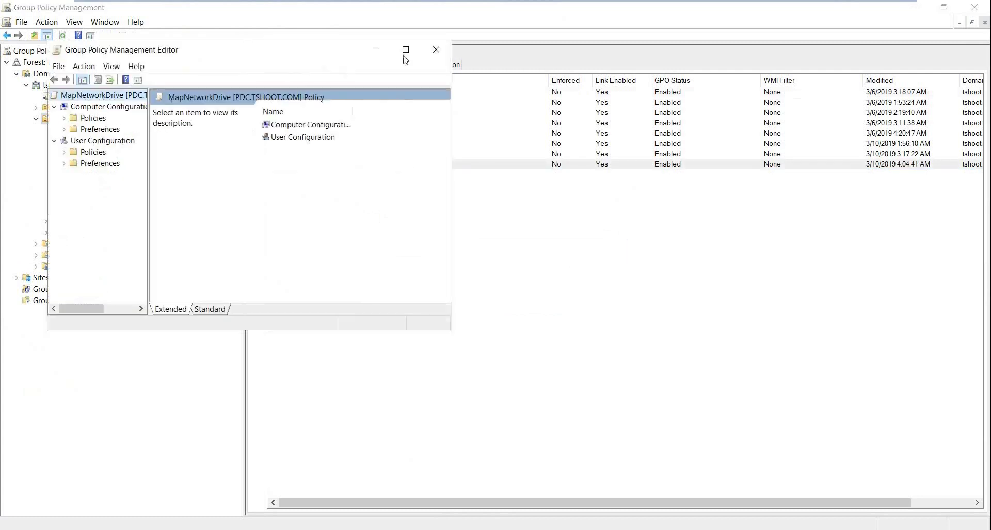
Maximize the editor, widen the tree pane, and view Computer Configuration's Startup/Shutdown scripts.
{"action": "left_click", "coordinate": [406, 50]}
{"action": "left_click_drag", "start_coordinate": [100, 206], "coordinate": [155, 207]}
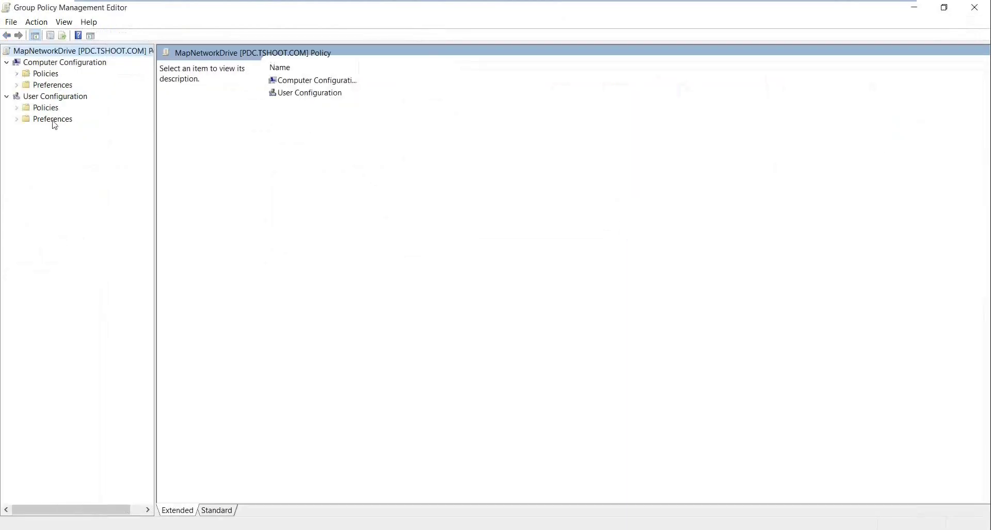
{"action": "double_click", "coordinate": [46, 74]}
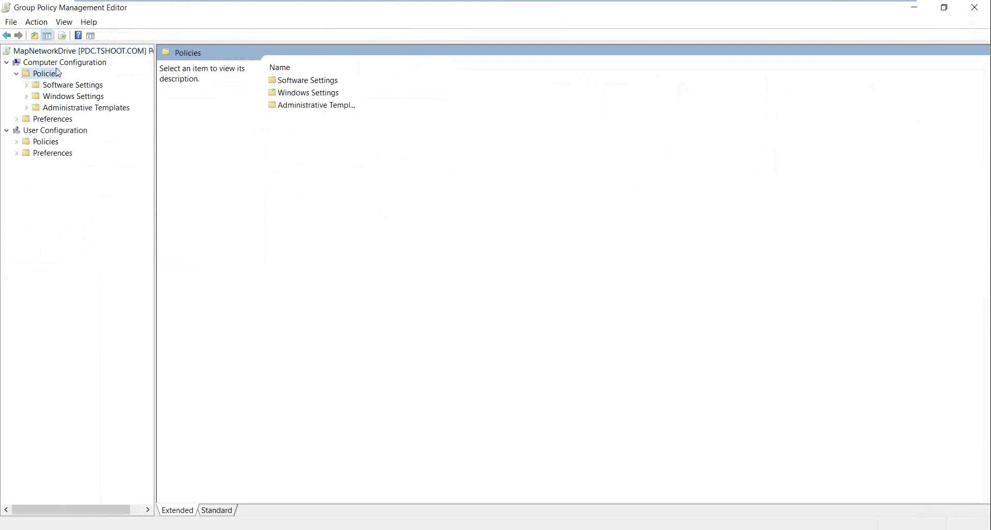
{"action": "left_click", "coordinate": [70, 97]}
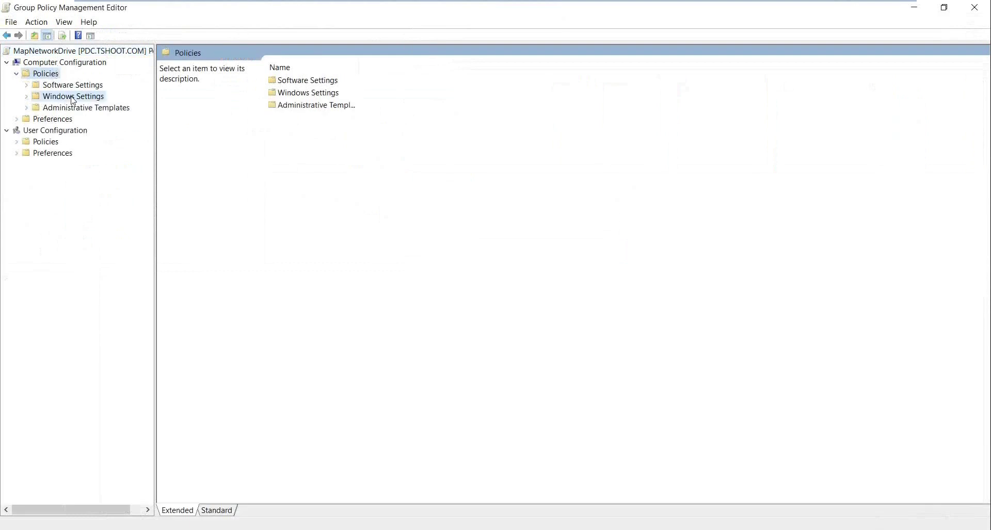
{"action": "double_click", "coordinate": [71, 97]}
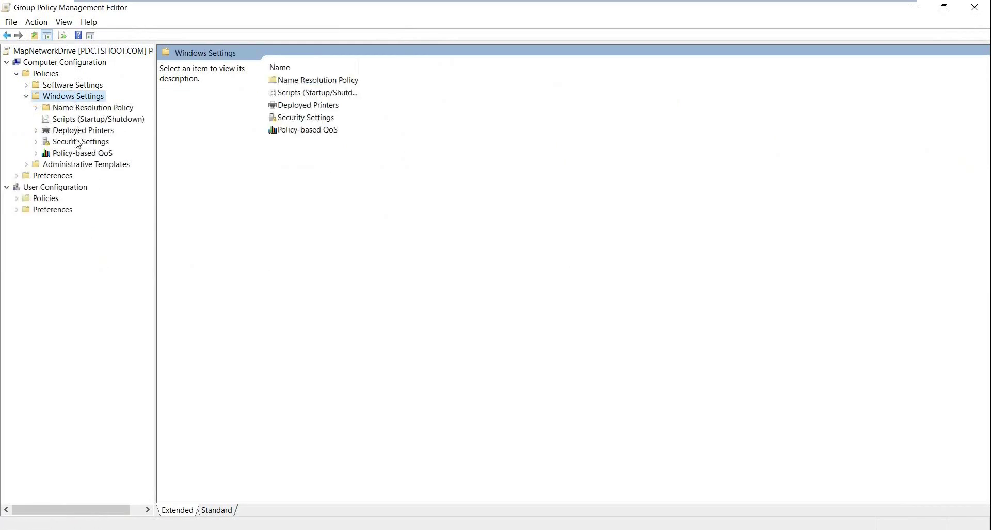
{"action": "left_click", "coordinate": [92, 122]}
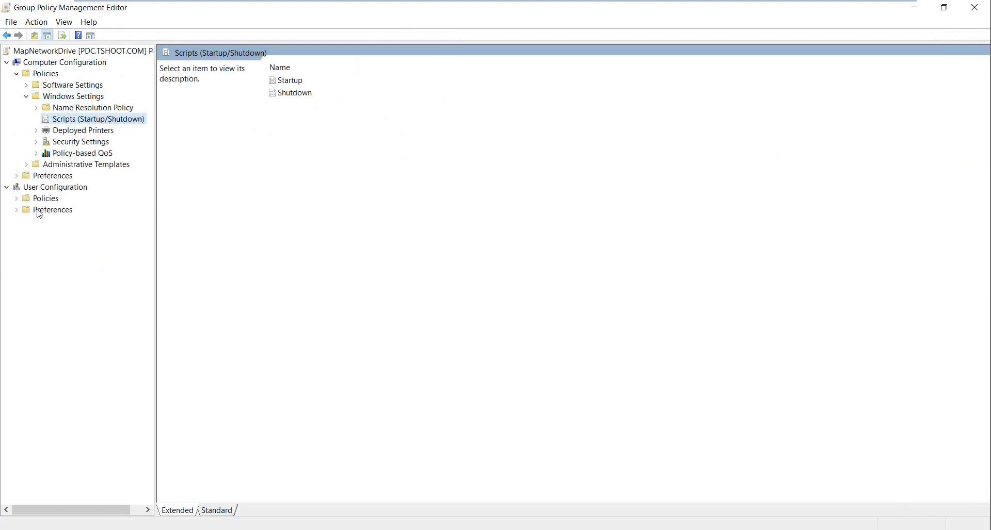
Expand User Configuration > Policies > Windows Settings and open the Logon script properties.
{"action": "double_click", "coordinate": [55, 201]}
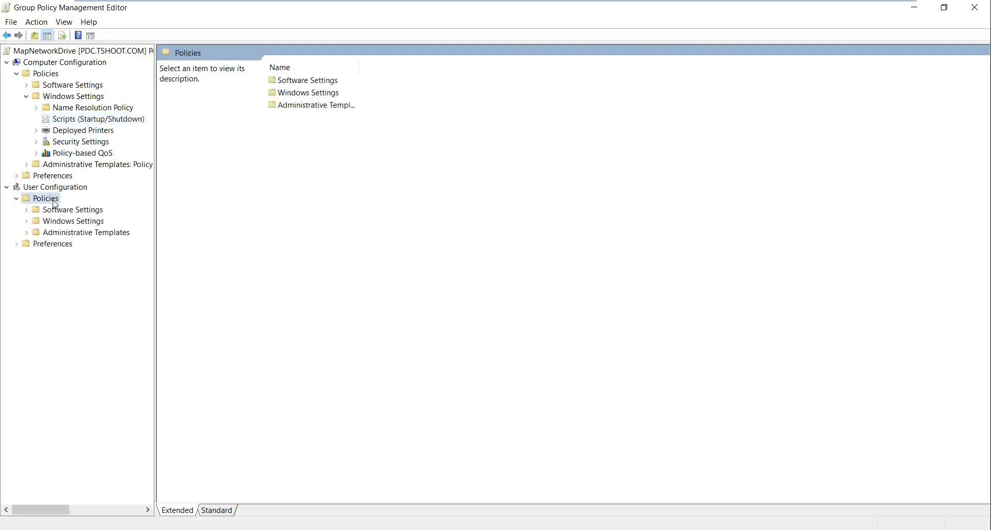
{"action": "double_click", "coordinate": [100, 225]}
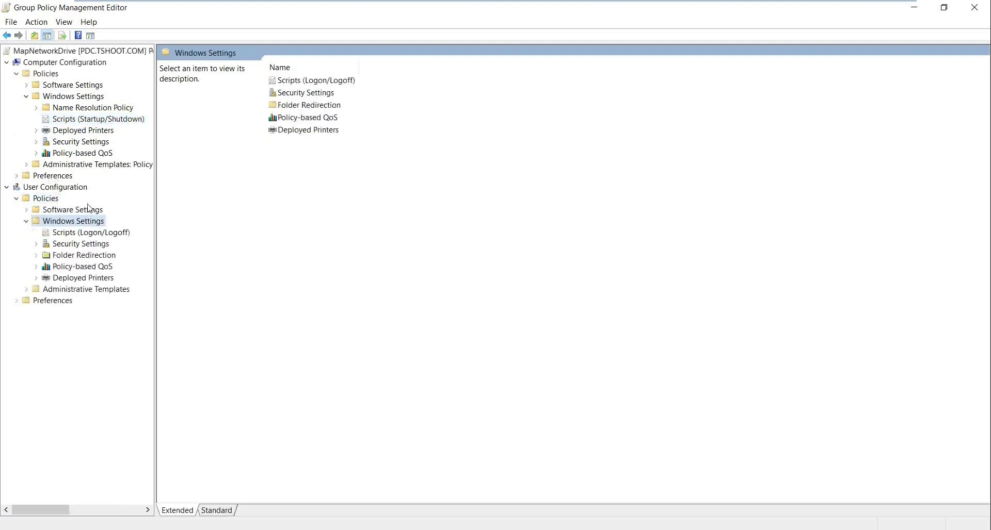
{"action": "left_click", "coordinate": [118, 234]}
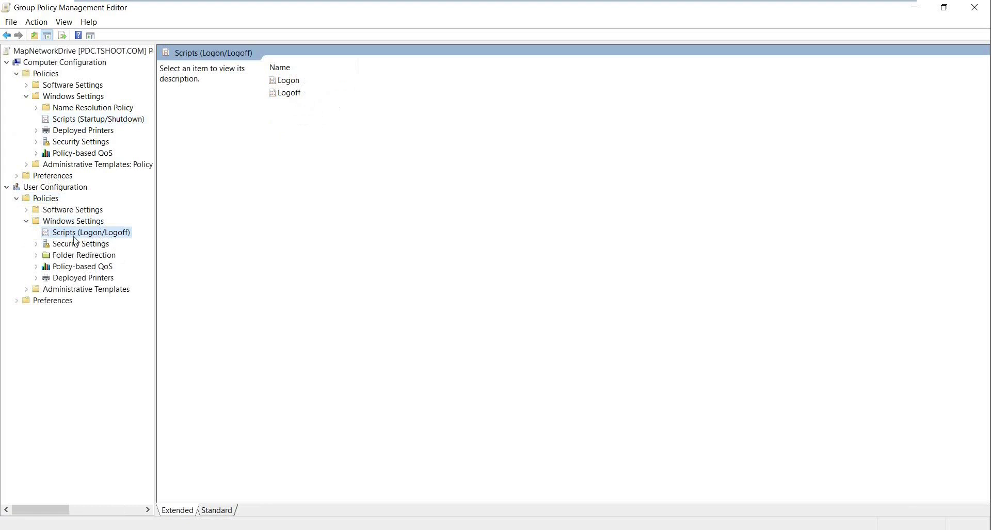
{"action": "left_click", "coordinate": [301, 83]}
{"action": "left_click", "coordinate": [305, 96]}
{"action": "left_click", "coordinate": [299, 84]}
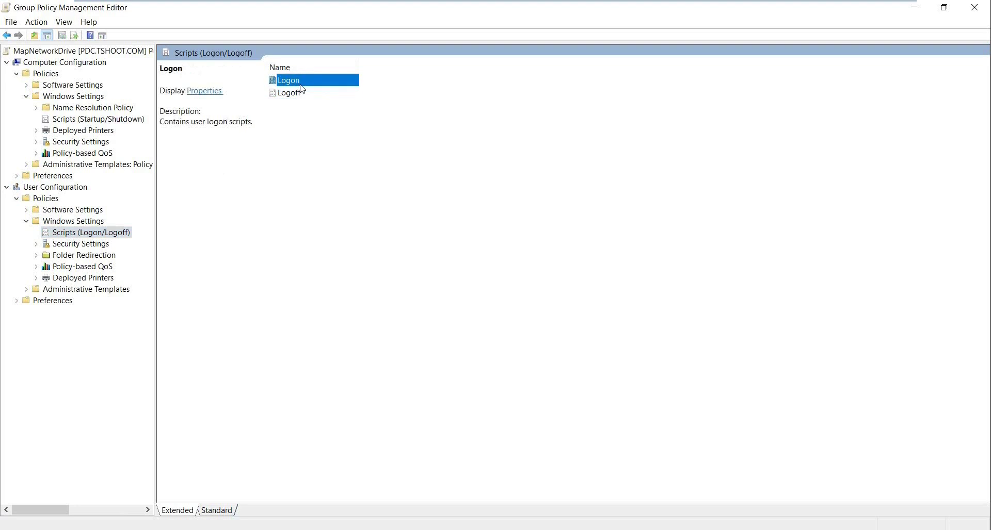
{"action": "double_click", "coordinate": [291, 84]}
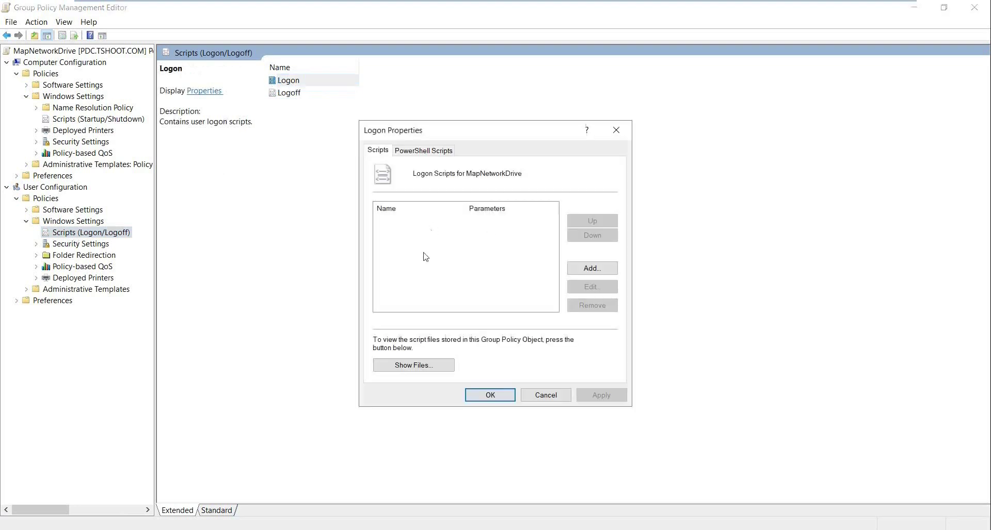
Browse for a logon script to see the GPO's scripts folder path, then cancel.
{"action": "left_click", "coordinate": [601, 273]}
{"action": "left_click", "coordinate": [614, 226]}
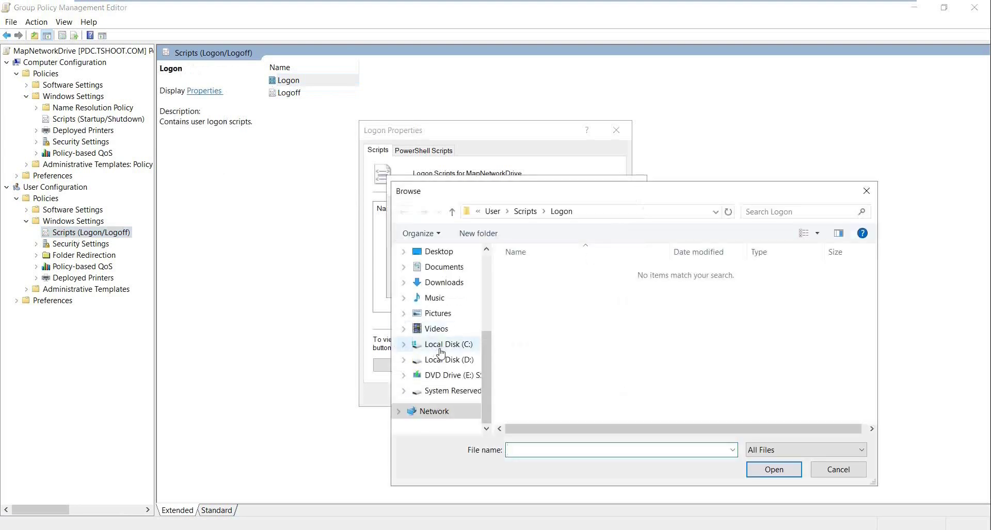
{"action": "left_click", "coordinate": [643, 213]}
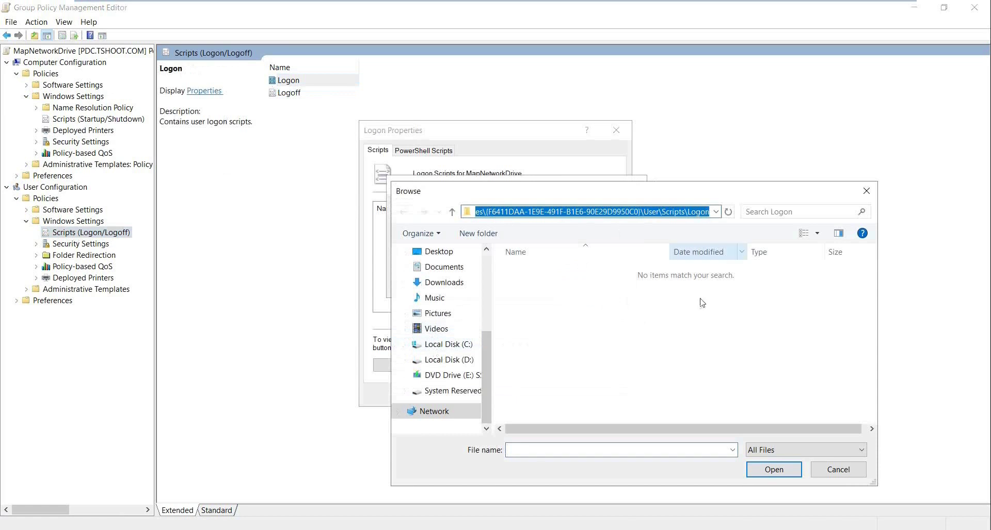
{"action": "left_click", "coordinate": [836, 471]}
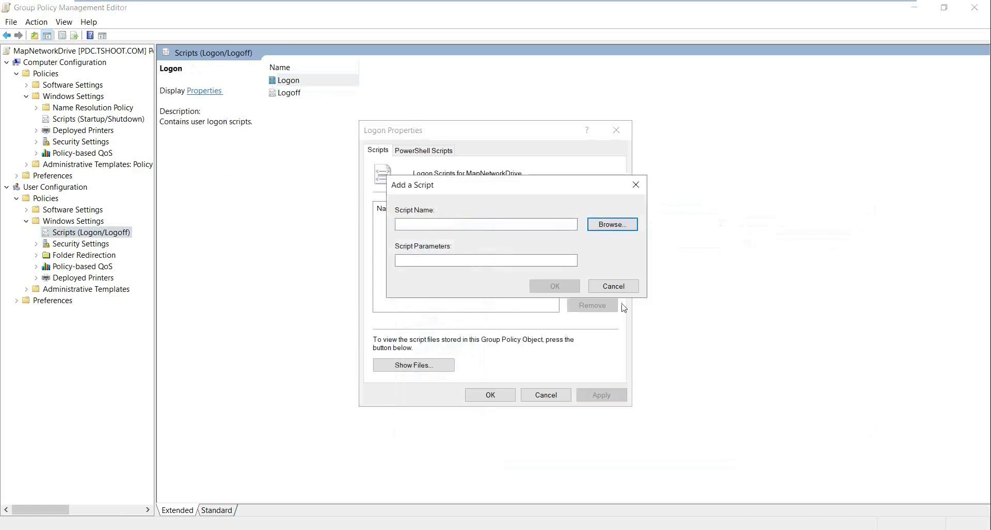
{"action": "left_click", "coordinate": [624, 289]}
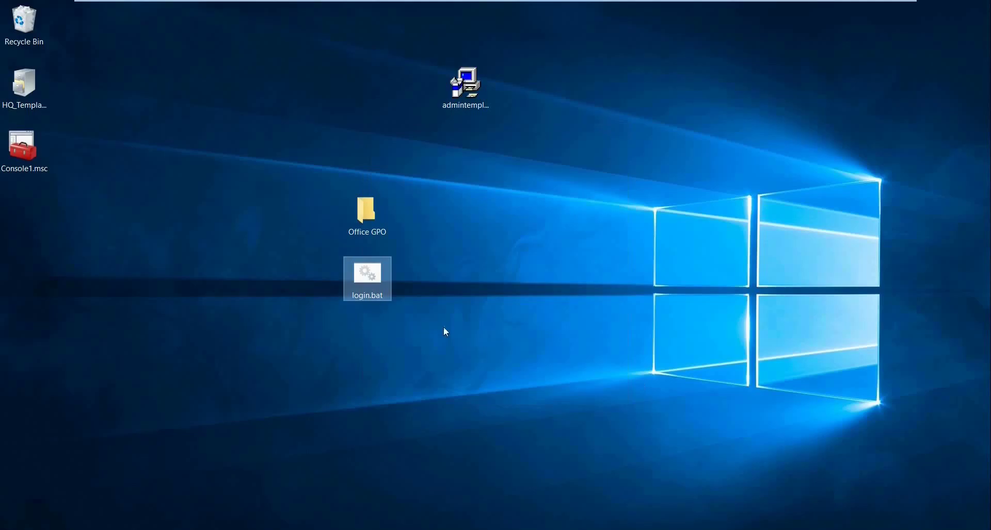
Copy login.bat from the desktop into the MapNetworkDrive GPO's Logon scripts folder.
{"action": "right_click", "coordinate": [361, 302]}
{"action": "left_click", "coordinate": [453, 451]}
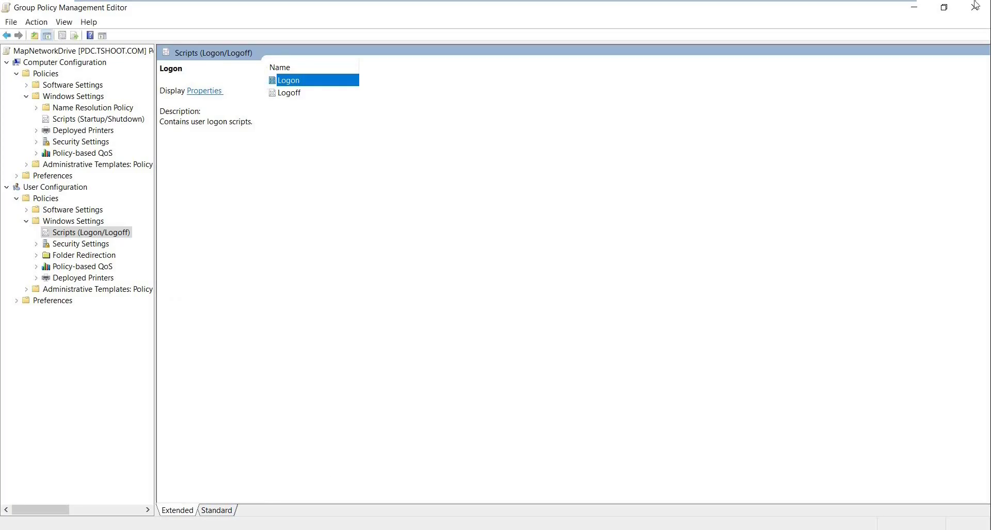
{"action": "left_click", "coordinate": [915, 10]}
{"action": "left_click", "coordinate": [420, 366]}
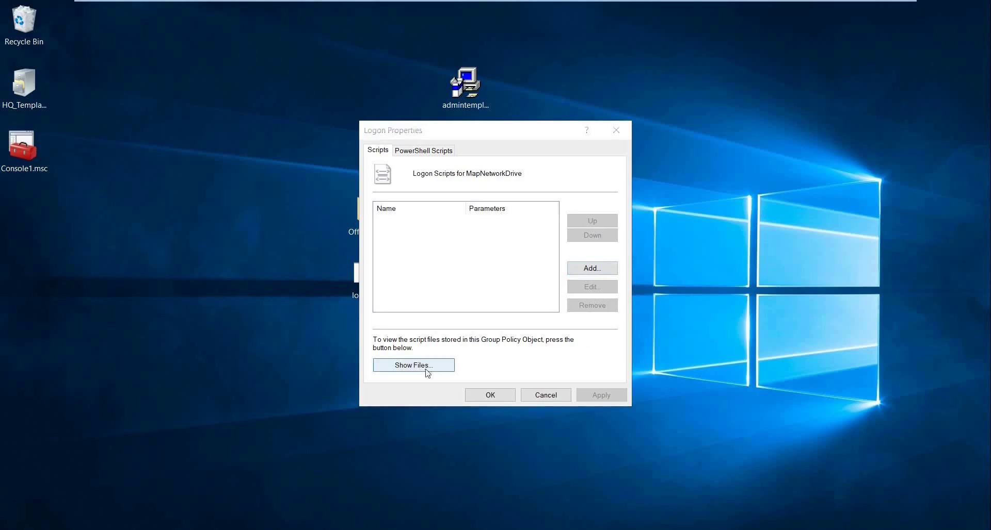
{"action": "key", "text": "ctrl+v"}
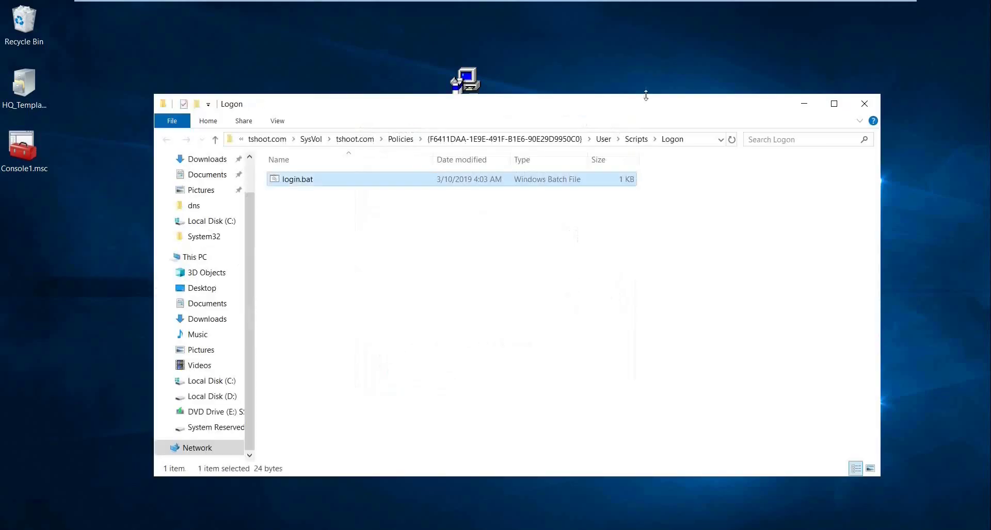
{"action": "left_click", "coordinate": [697, 138]}
{"action": "left_click_drag", "start_coordinate": [649, 139], "coordinate": [314, 135]}
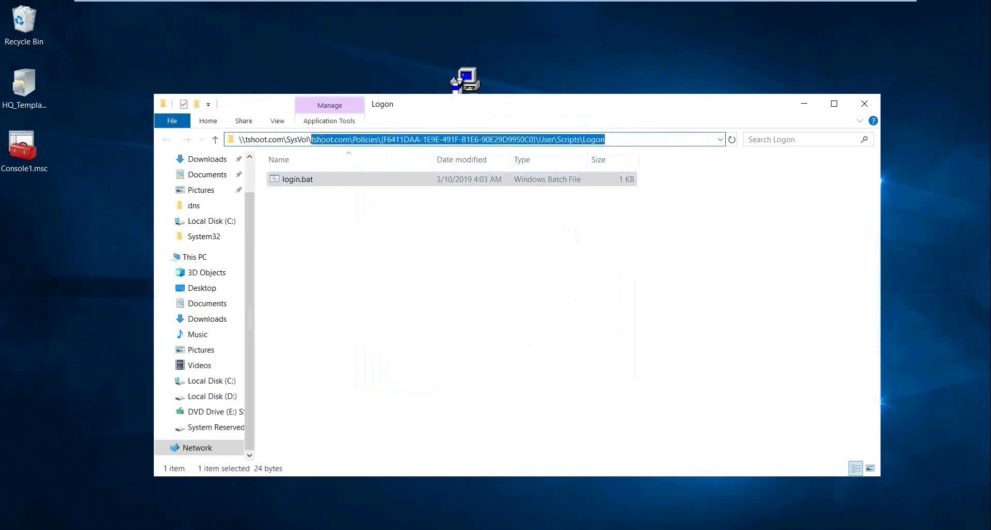
{"action": "left_click", "coordinate": [864, 103]}
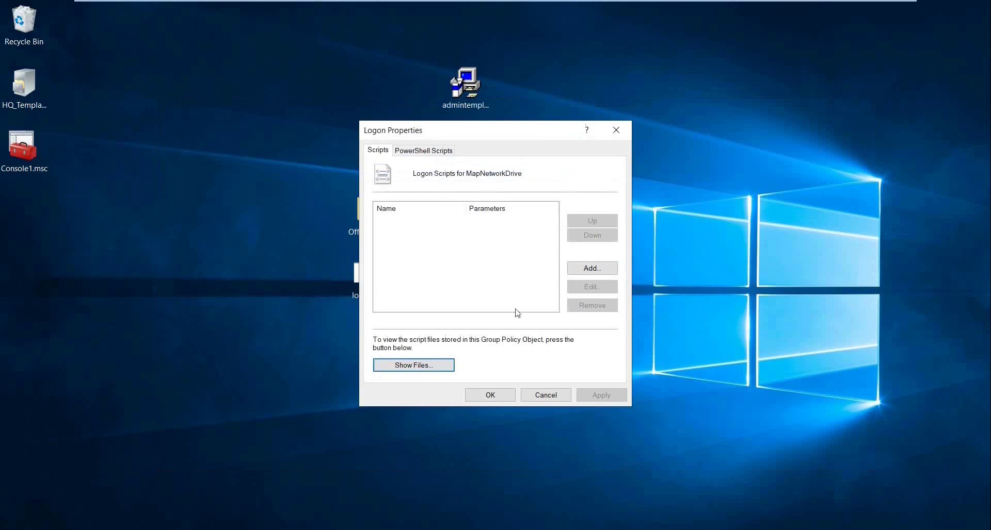
Add login.bat as the logon script, apply, and close Logon Properties.
{"action": "left_click", "coordinate": [592, 269]}
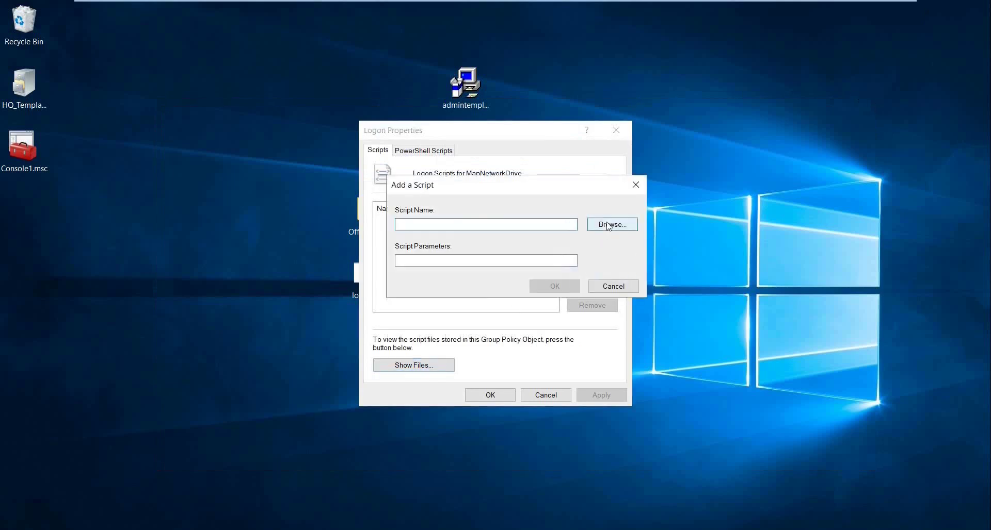
{"action": "left_click", "coordinate": [611, 225]}
{"action": "left_click", "coordinate": [574, 275]}
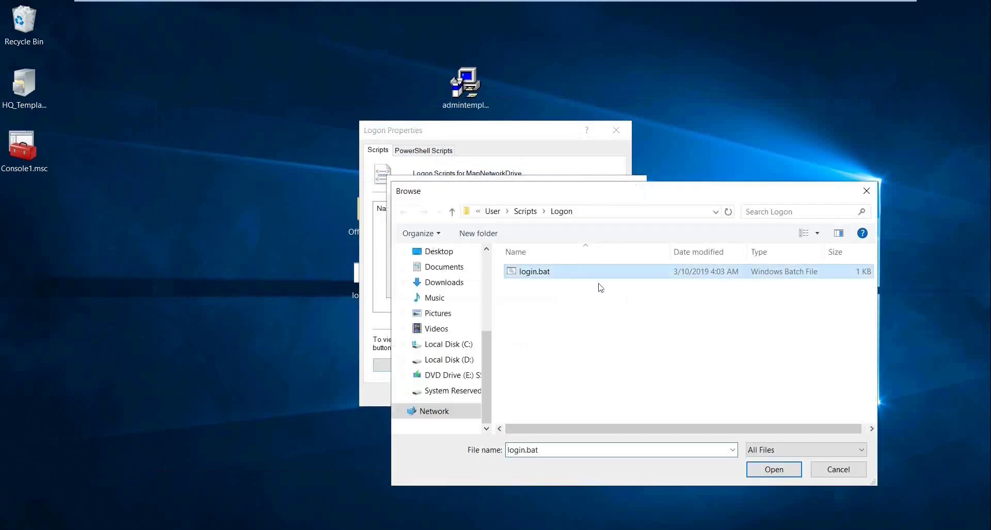
{"action": "left_click", "coordinate": [771, 470]}
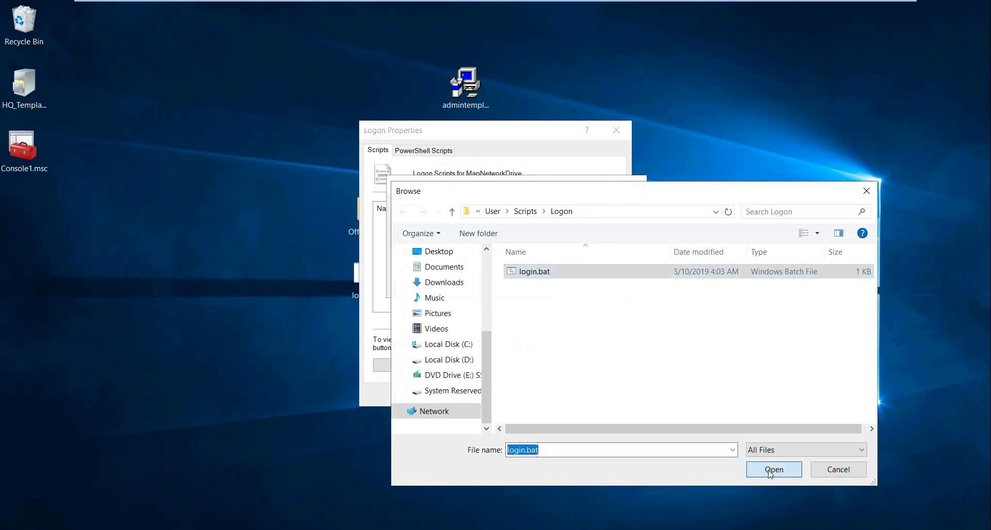
{"action": "left_click", "coordinate": [559, 290]}
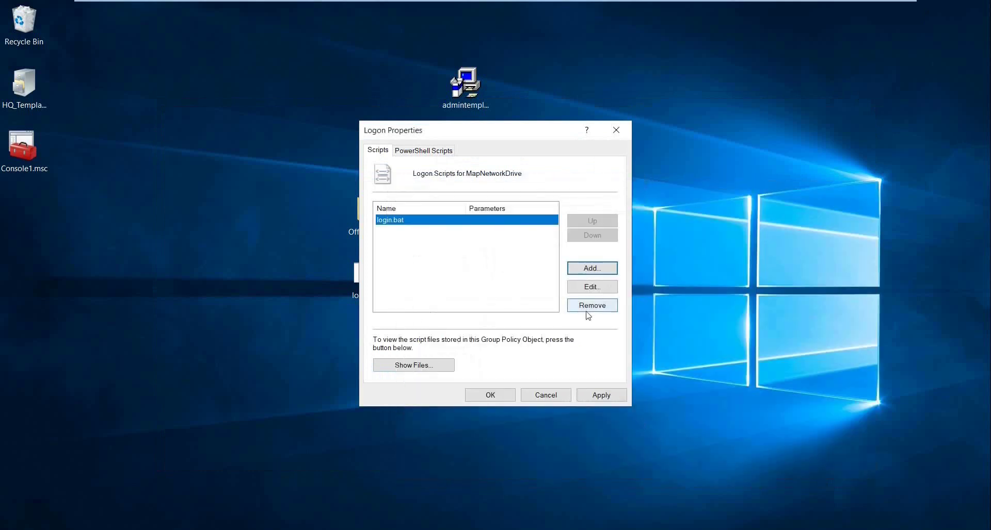
{"action": "left_click", "coordinate": [605, 397]}
{"action": "left_click", "coordinate": [505, 398]}
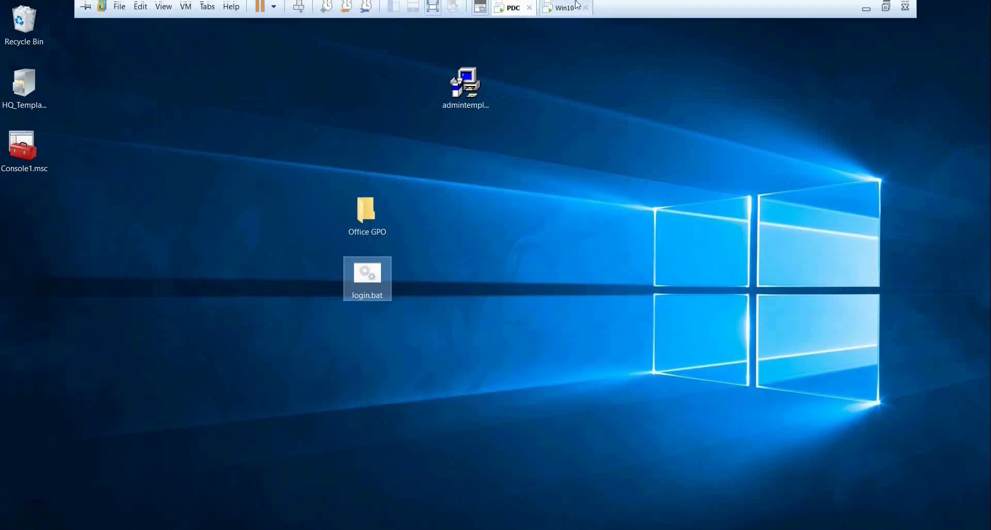
On the Windows 10 VM, run gpupdate /force in a Command Prompt.
{"action": "left_click", "coordinate": [566, 9]}
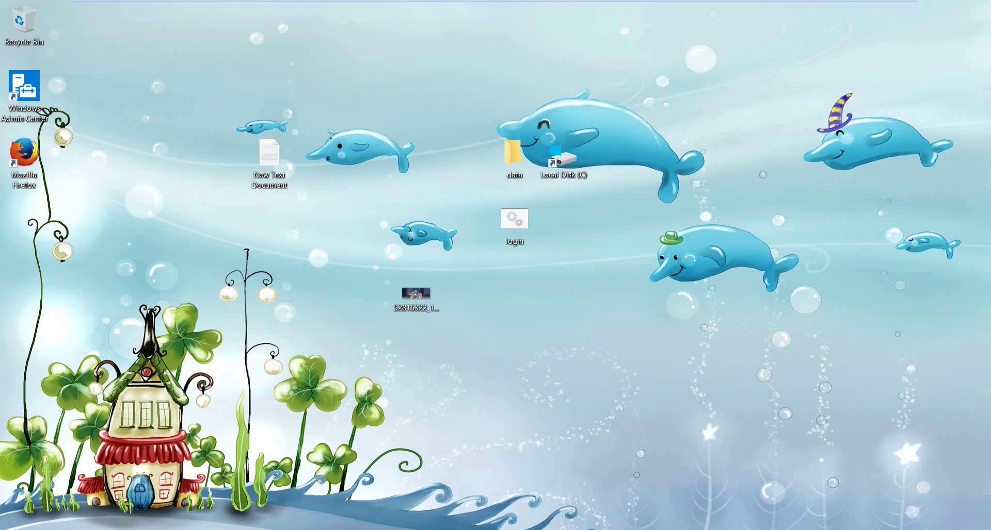
{"action": "key", "text": "super+x"}
{"action": "left_click", "coordinate": [70, 362]}
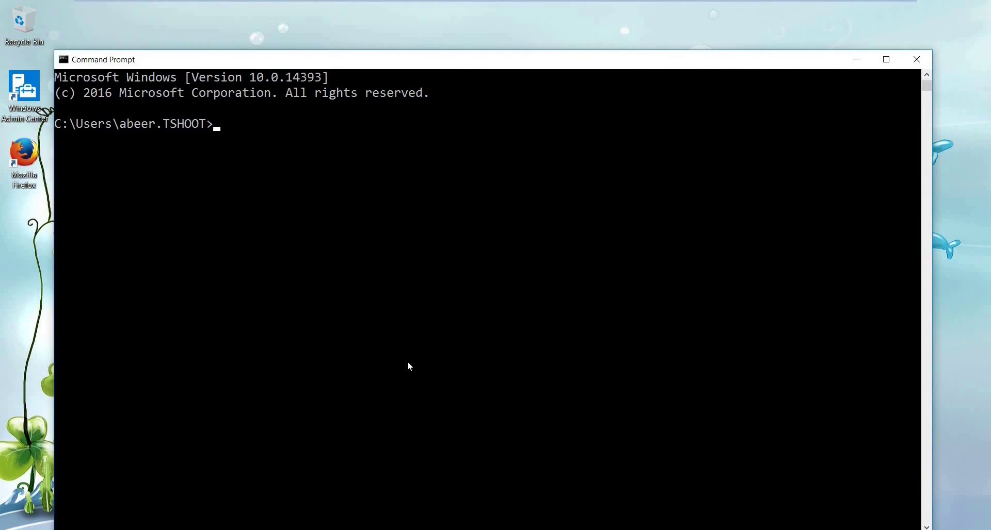
{"action": "type", "text": "gpupdate /force"}
{"action": "key", "text": "Return"}
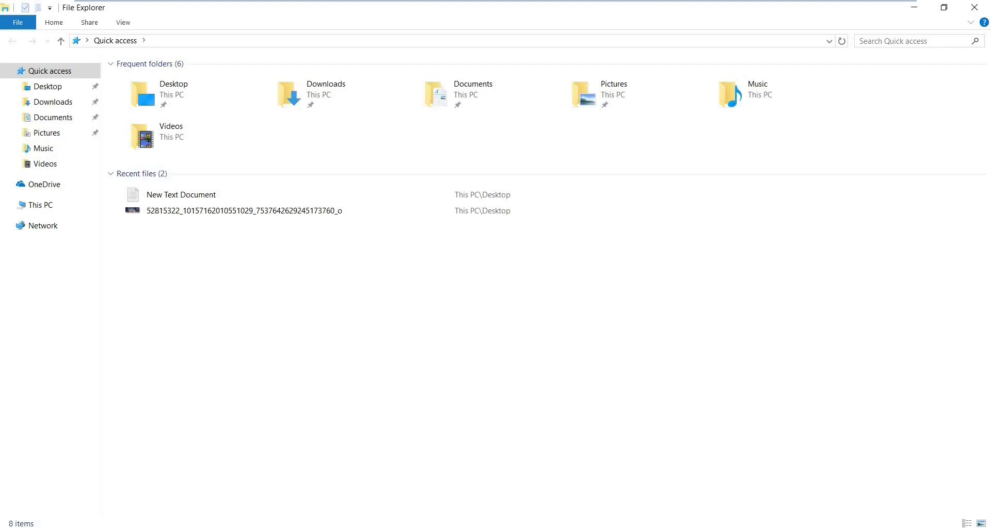
Answer Y to log off, then sign back in with the account password.
{"action": "left_click", "coordinate": [47, 207]}
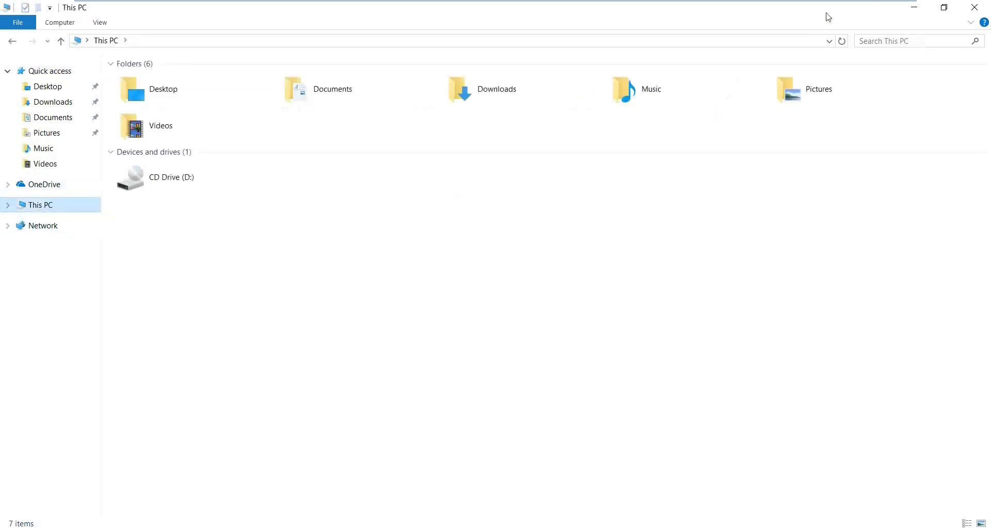
{"action": "left_click", "coordinate": [909, 12]}
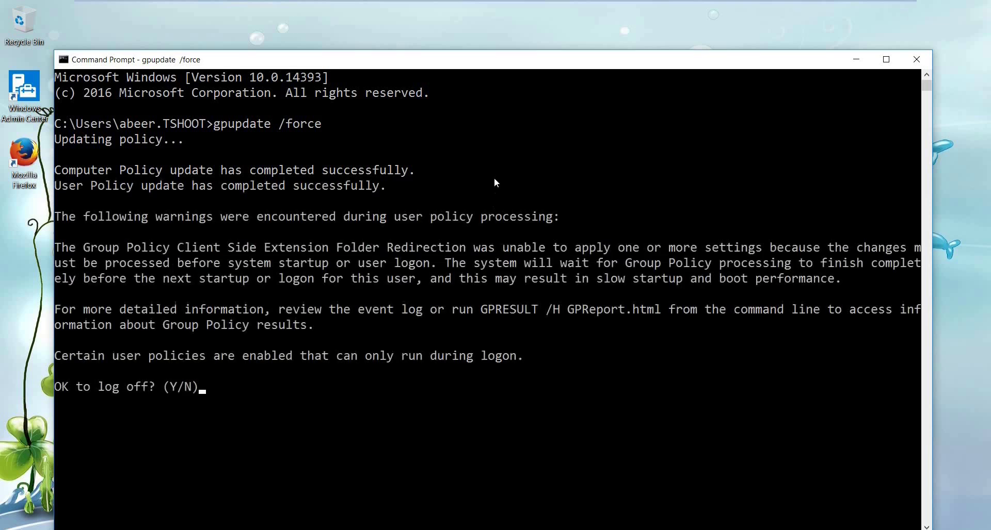
{"action": "type", "text": "y"}
{"action": "key", "text": "Return"}
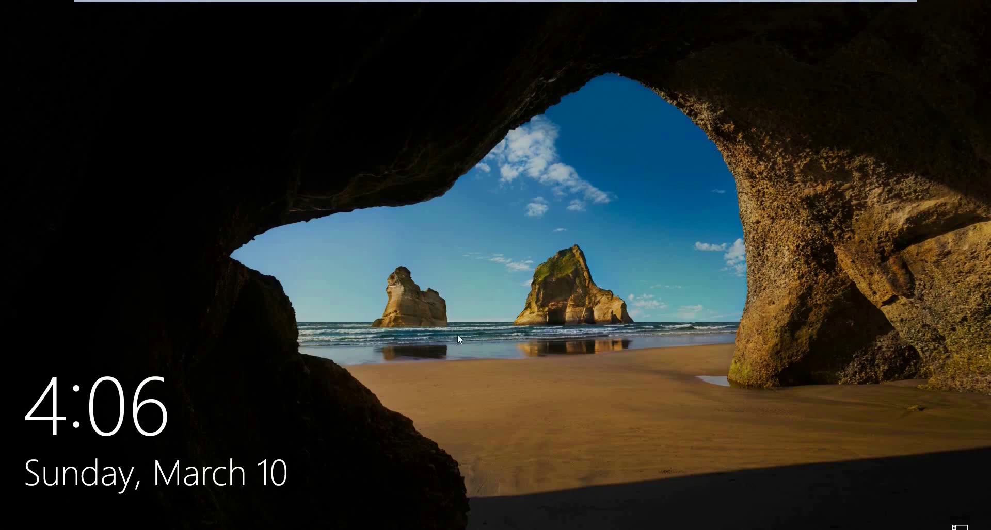
{"action": "left_click", "coordinate": [457, 339]}
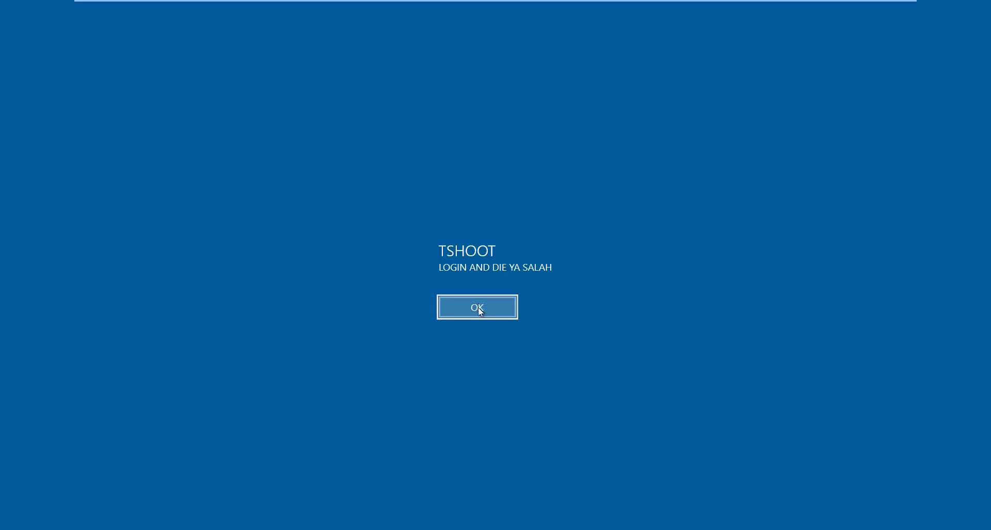
{"action": "left_click", "coordinate": [479, 308]}
{"action": "type", "text": "Pa$"}
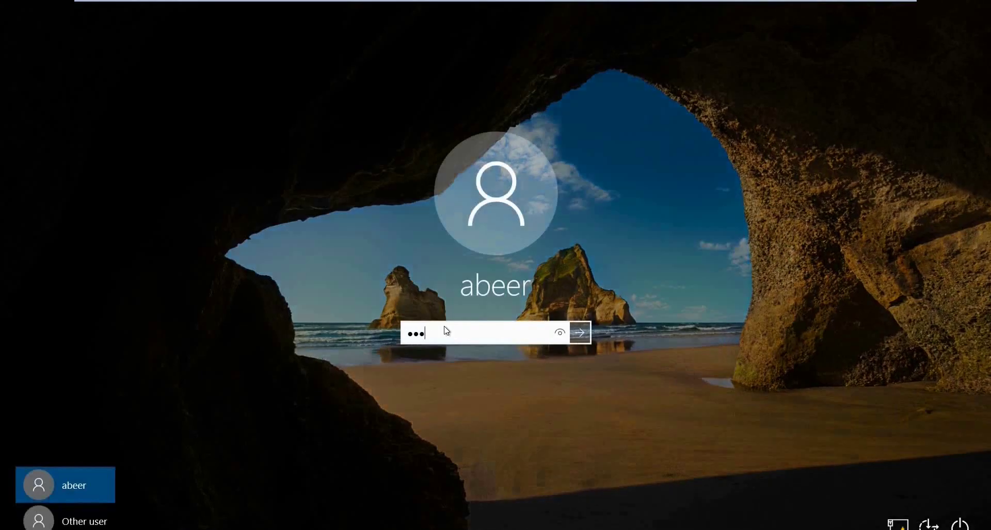
{"action": "key", "text": "Return"}
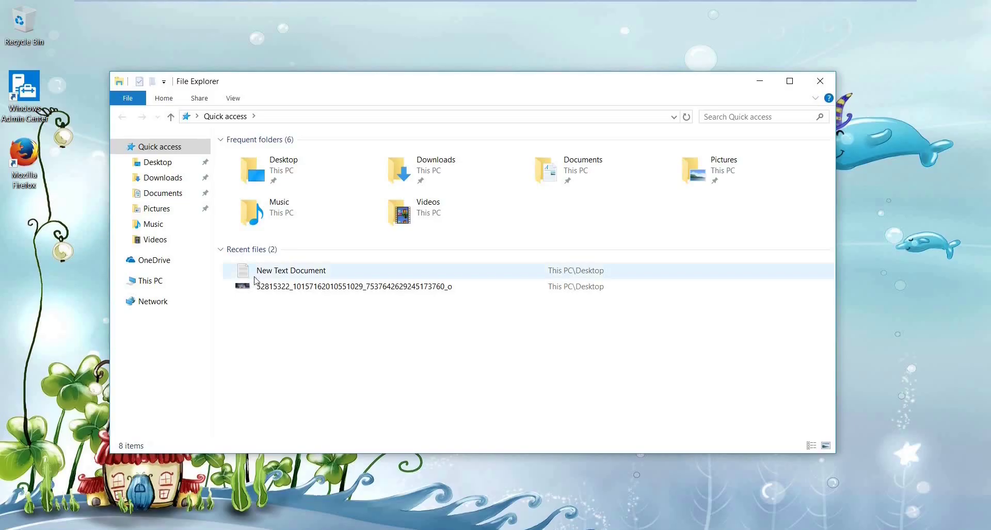
Confirm the Desktop (\\PDC) (Z:) drive appears under This PC, then return to the PDC VM.
{"action": "left_click", "coordinate": [150, 280]}
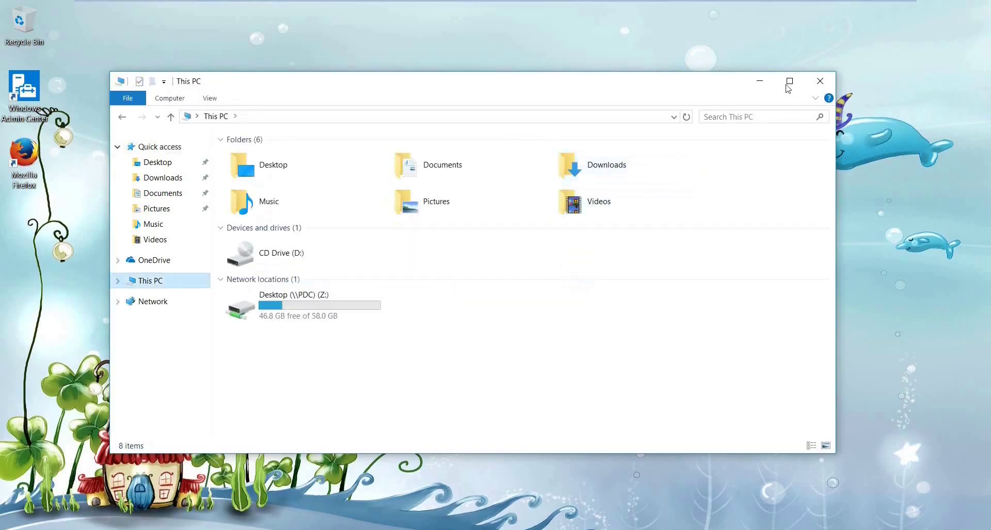
{"action": "left_click", "coordinate": [790, 81]}
{"action": "left_click", "coordinate": [216, 232]}
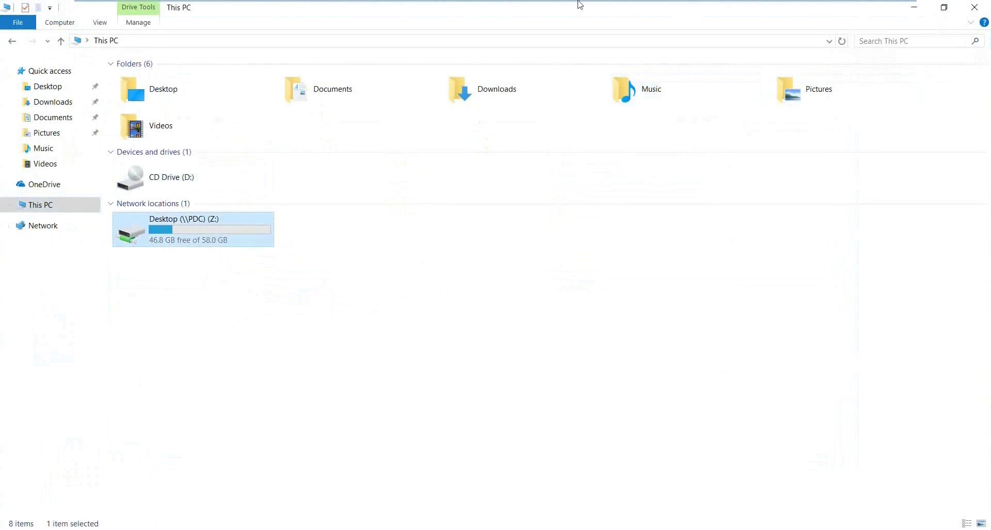
{"action": "mouse_move", "coordinate": [579, 4]}
{"action": "left_click", "coordinate": [511, 9]}
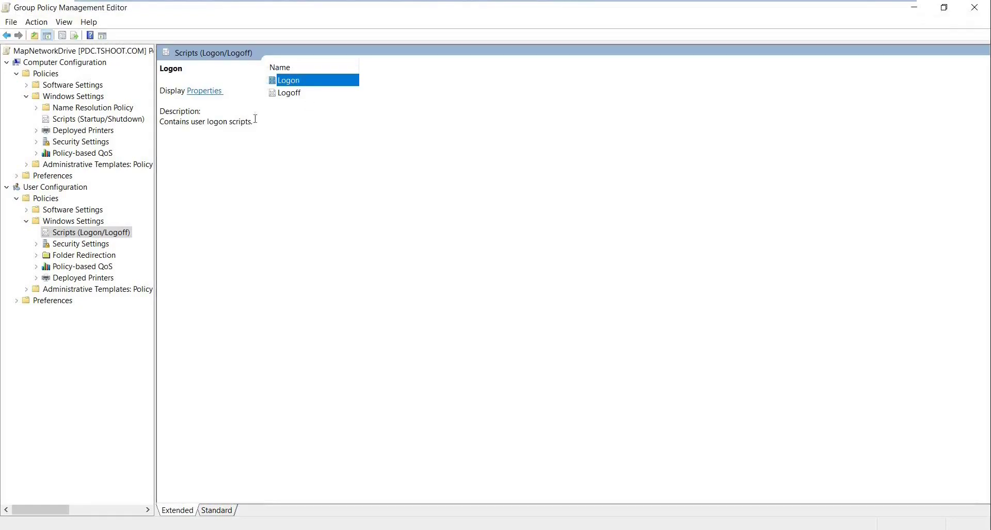
Collapse User Configuration's Windows Settings and expand User Configuration > Preferences.
{"action": "left_click", "coordinate": [25, 221]}
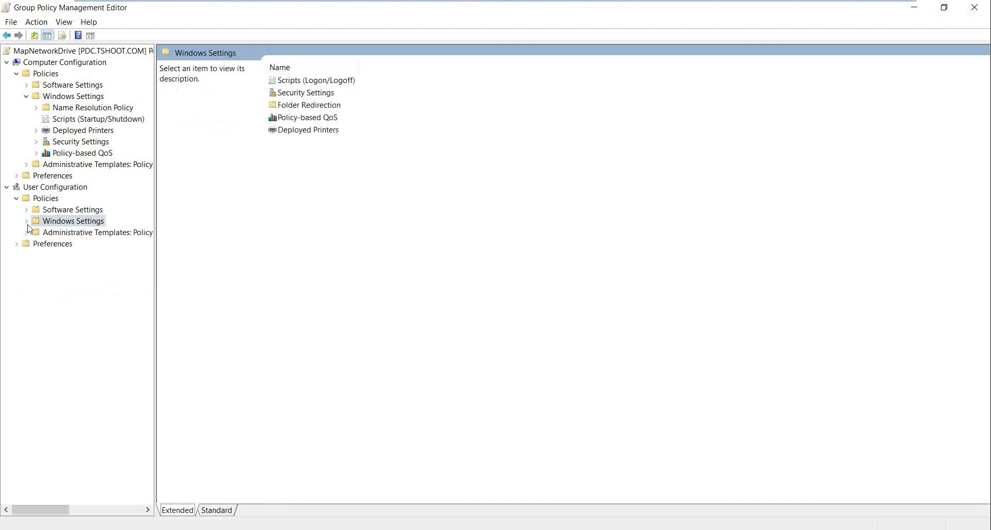
{"action": "left_click", "coordinate": [52, 177]}
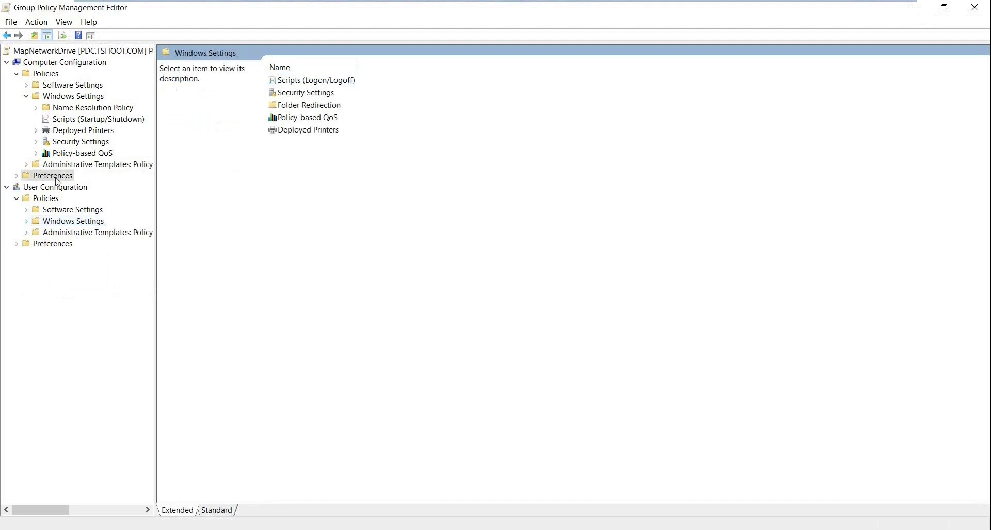
{"action": "double_click", "coordinate": [57, 245]}
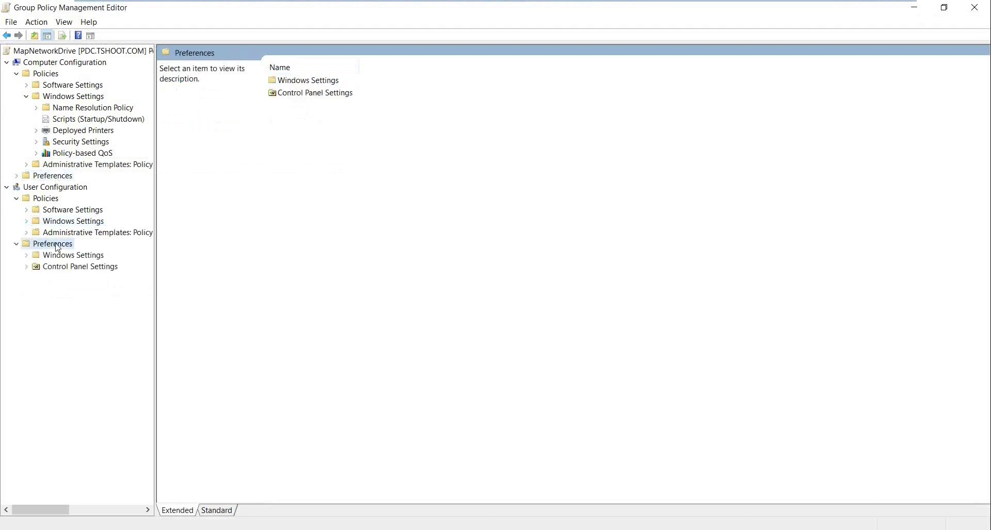
On the Windows 10 VM, disconnect the Desktop (\\PDC) (Z:) drive, then return to the PDC.
{"action": "mouse_move", "coordinate": [496, 4]}
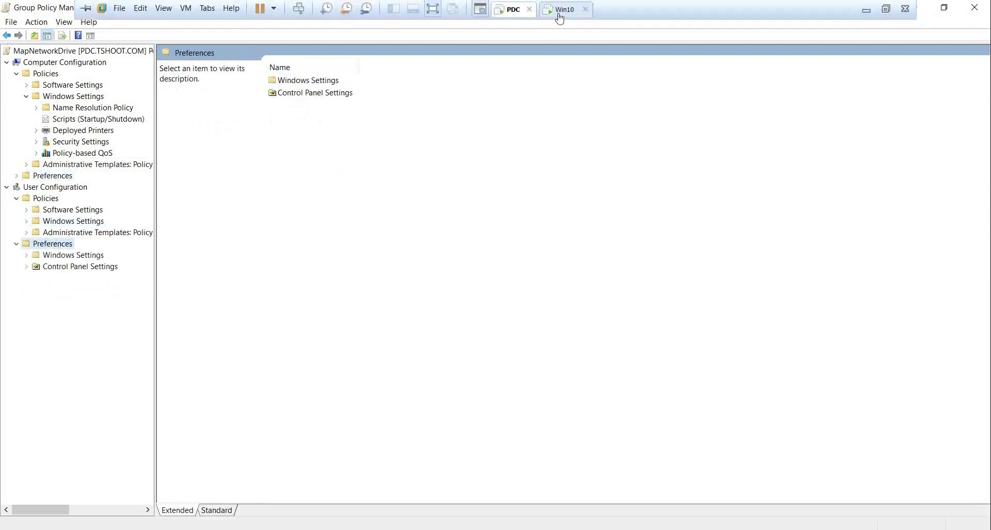
{"action": "left_click", "coordinate": [559, 11]}
{"action": "right_click", "coordinate": [204, 232]}
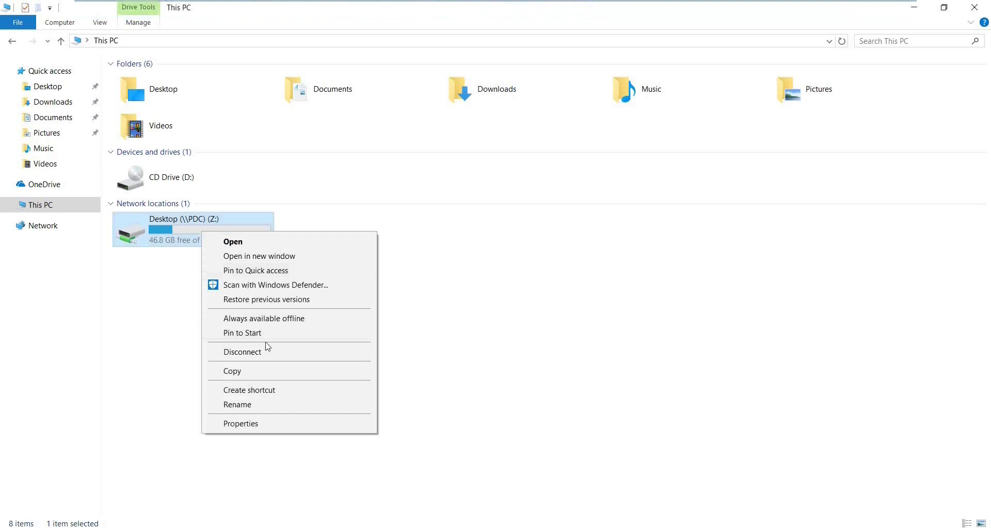
{"action": "left_click", "coordinate": [243, 352]}
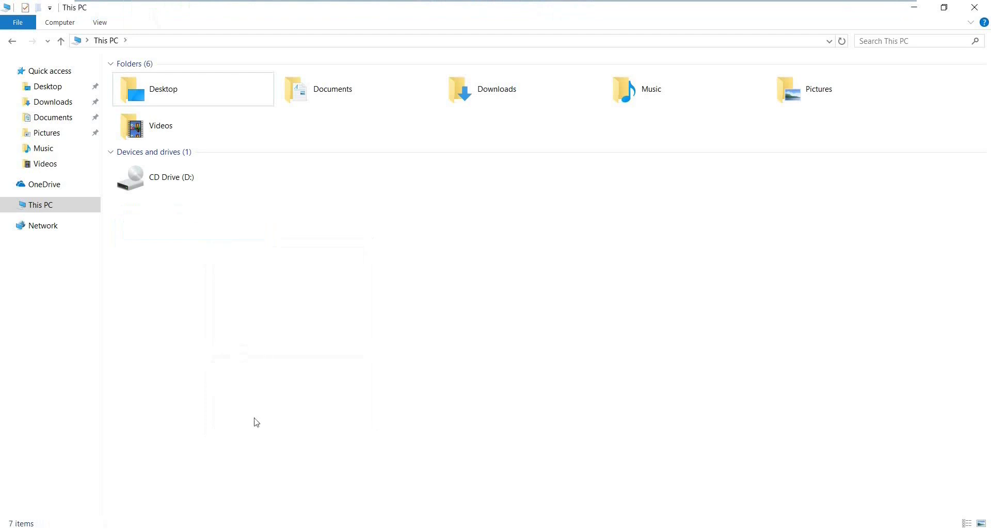
{"action": "left_click", "coordinate": [520, 10]}
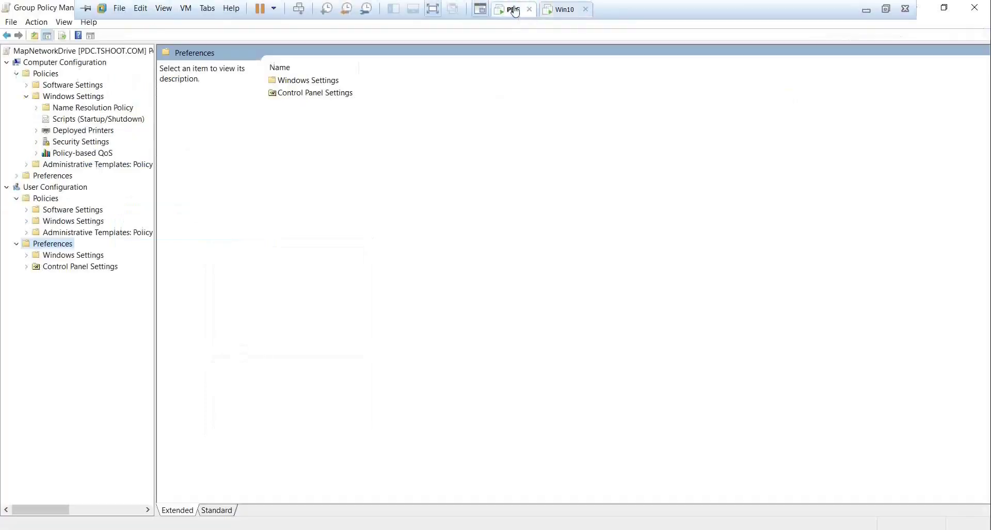
Remove login.bat from the user logon scripts and apply the change.
{"action": "double_click", "coordinate": [73, 222]}
{"action": "left_click", "coordinate": [106, 233]}
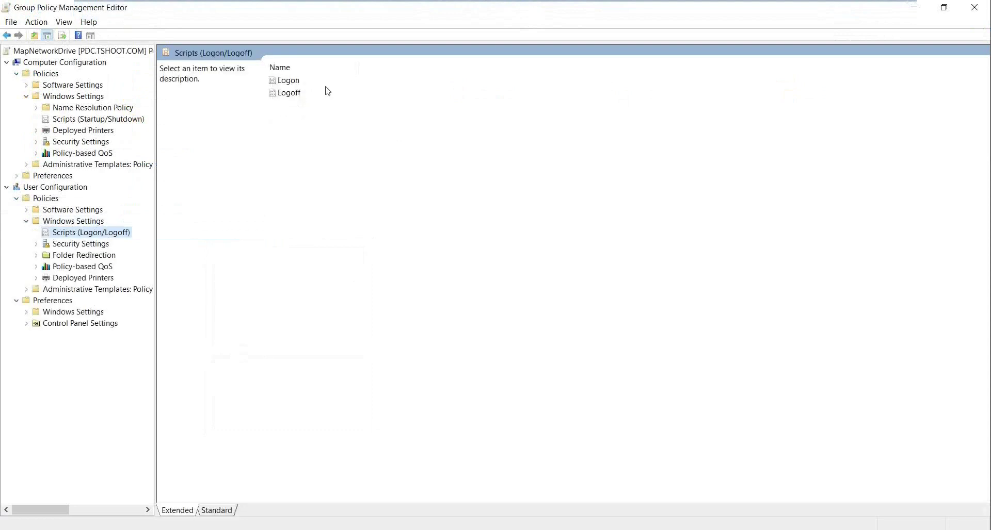
{"action": "double_click", "coordinate": [309, 82]}
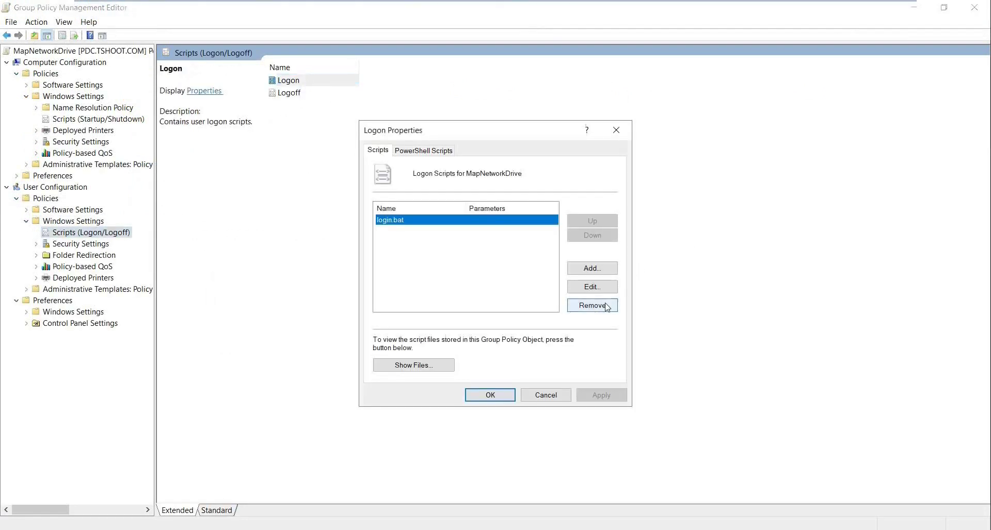
{"action": "left_click", "coordinate": [609, 307]}
{"action": "left_click", "coordinate": [601, 396]}
{"action": "left_click", "coordinate": [490, 395]}
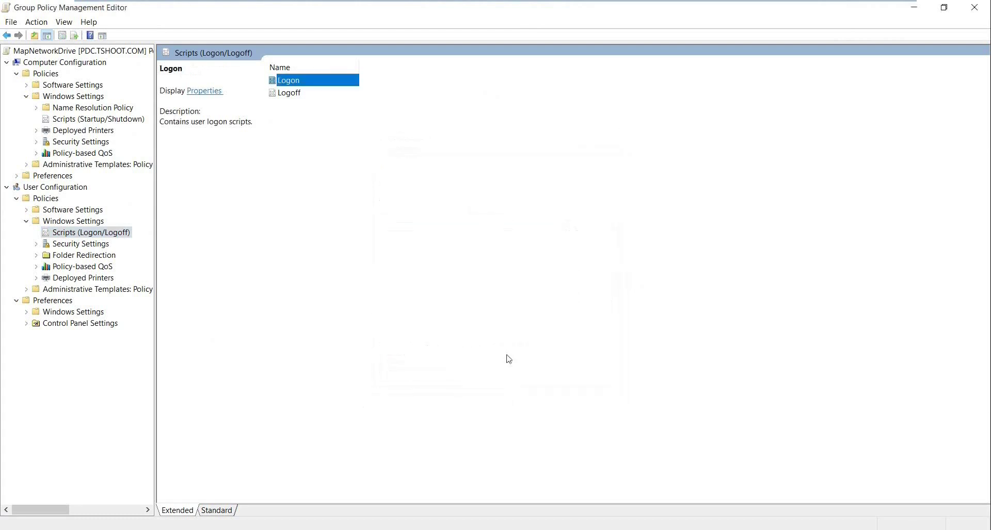
Under User Configuration Preferences > Drive Maps, start a new mapped drive with action Create.
{"action": "left_click", "coordinate": [27, 222]}
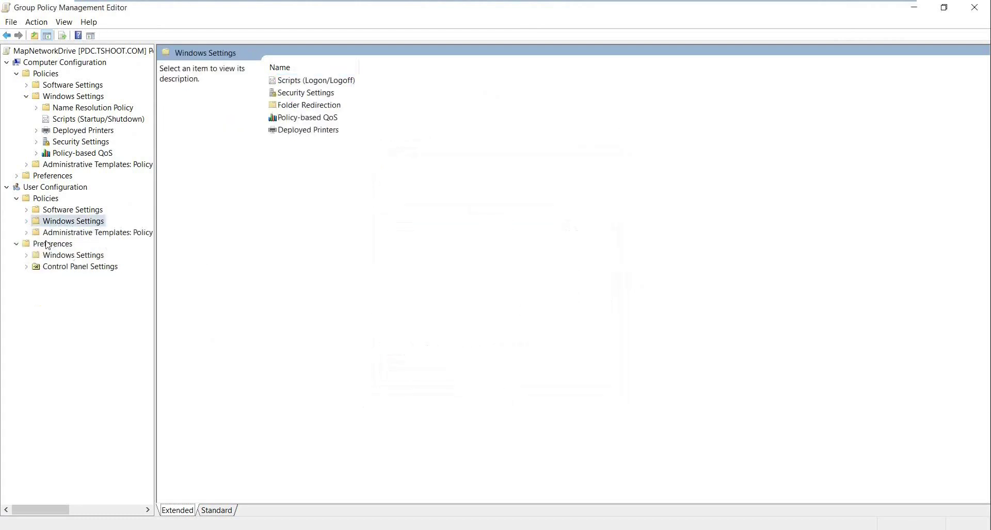
{"action": "left_click", "coordinate": [60, 246]}
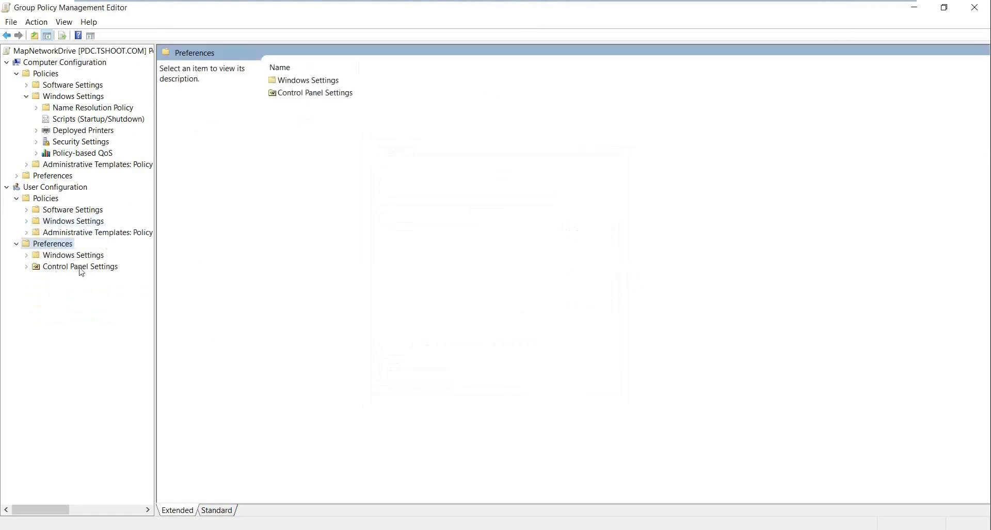
{"action": "double_click", "coordinate": [61, 257]}
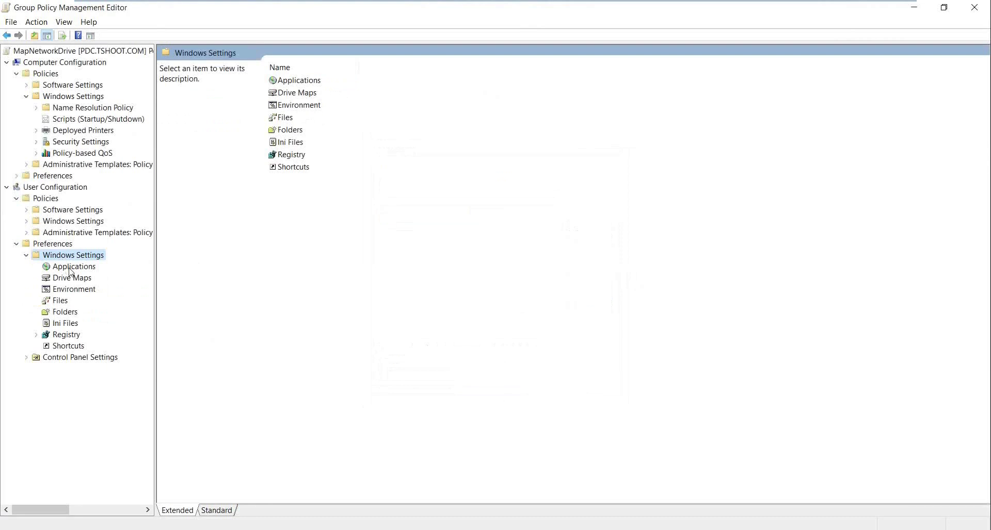
{"action": "left_click", "coordinate": [70, 278]}
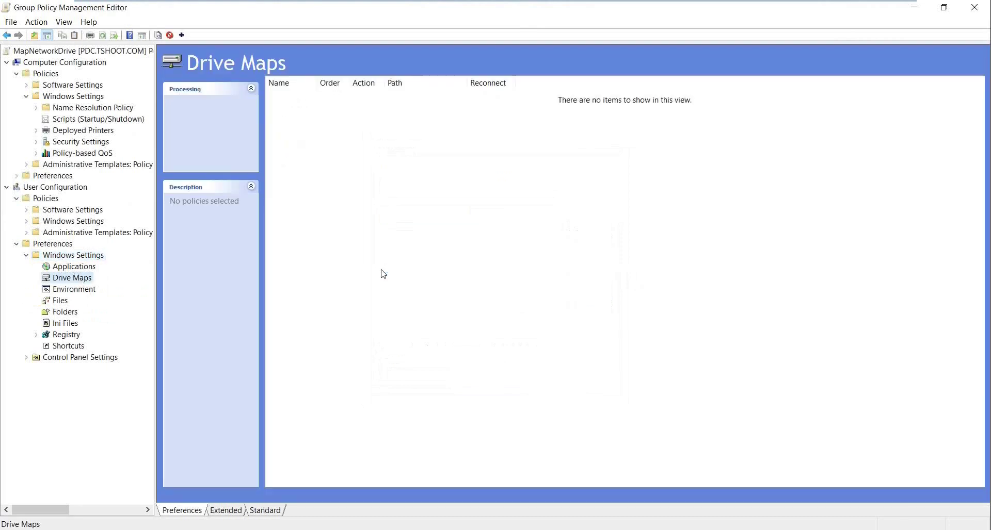
{"action": "right_click", "coordinate": [346, 206]}
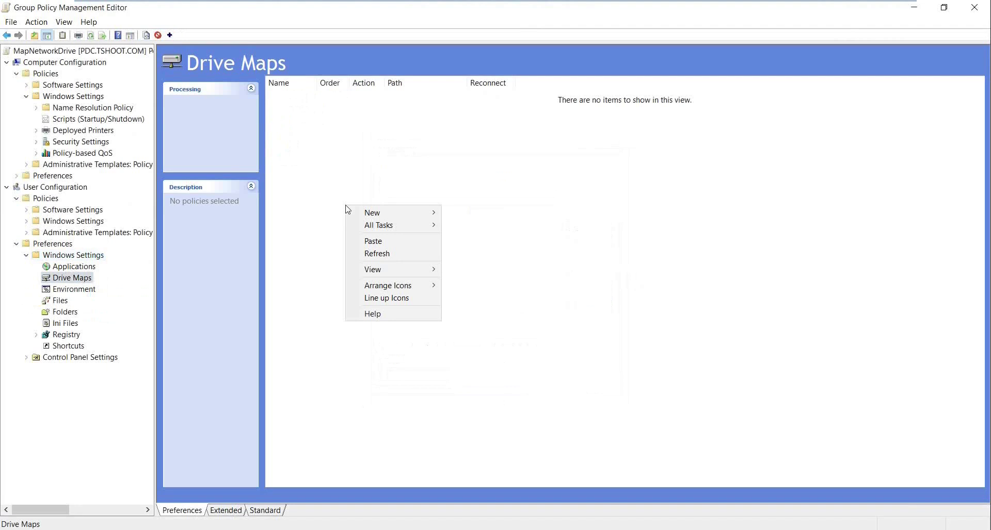
{"action": "mouse_move", "coordinate": [404, 214]}
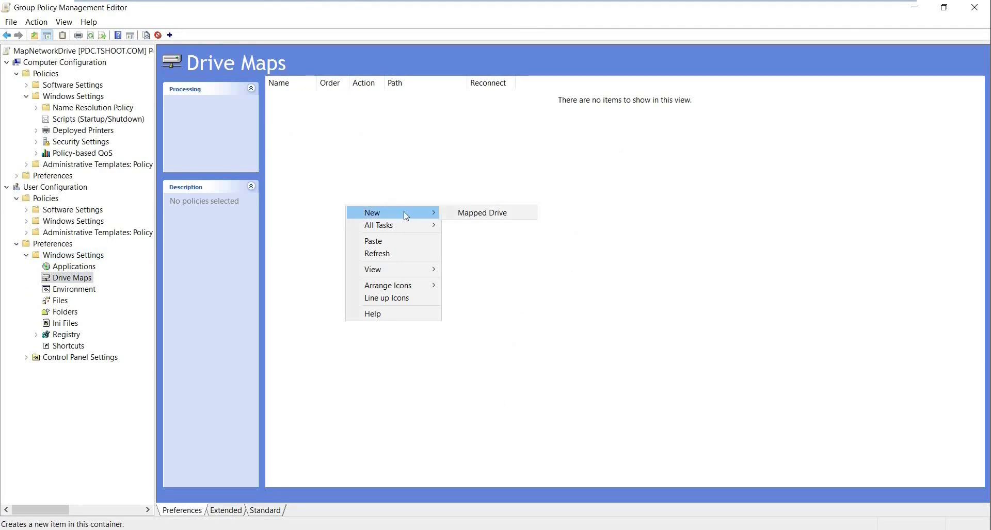
{"action": "left_click", "coordinate": [509, 216]}
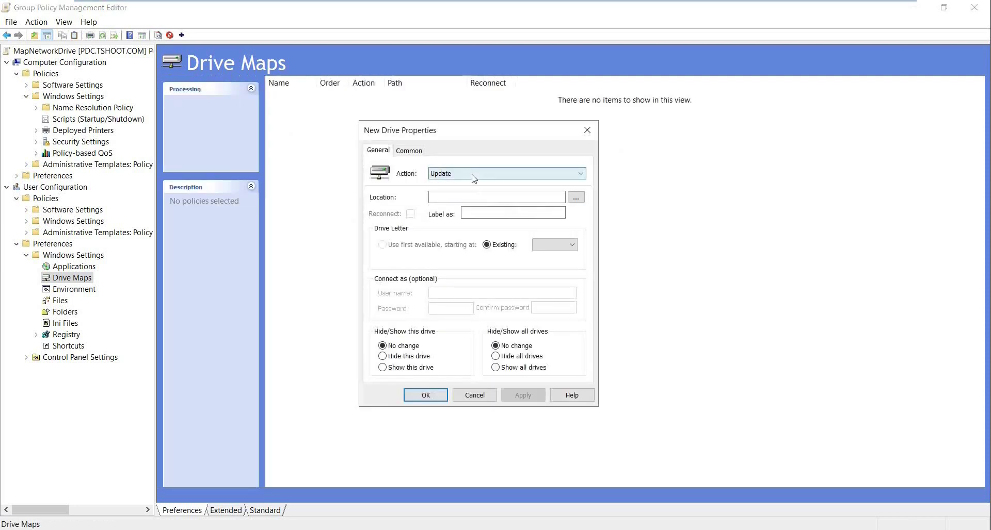
{"action": "left_click", "coordinate": [472, 177]}
{"action": "left_click", "coordinate": [464, 185]}
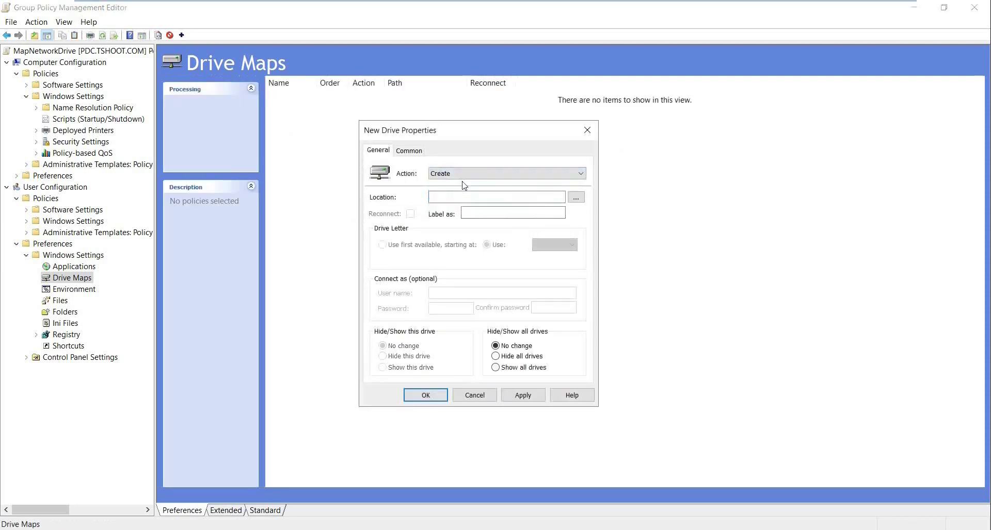
Set the mapped drive location to \\pdc\Desktop.
{"action": "left_click", "coordinate": [462, 197]}
{"action": "type", "text": "\\"}
{"action": "key", "text": "BackSpace"}
{"action": "key", "text": "BackSpace"}
{"action": "key", "text": "super+x"}
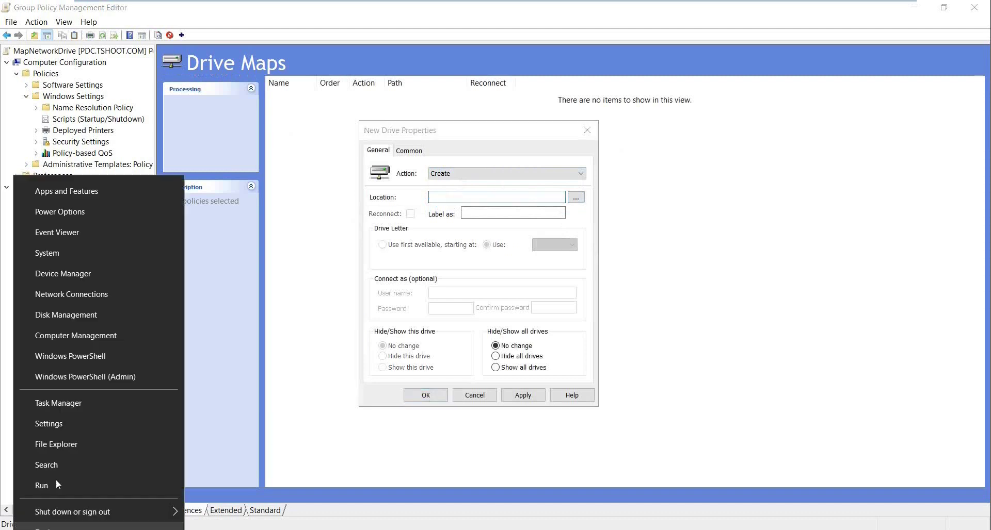
{"action": "left_click", "coordinate": [59, 485]}
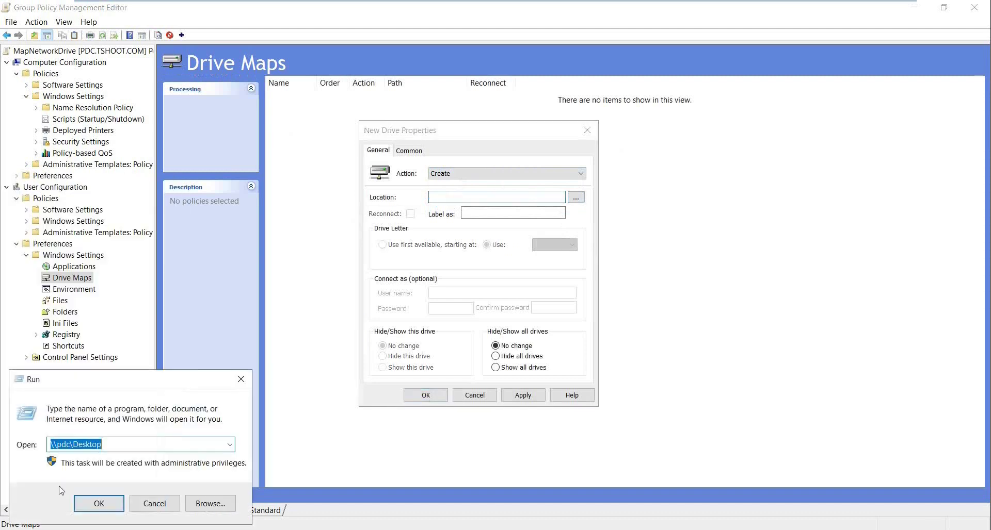
{"action": "left_click", "coordinate": [155, 503]}
{"action": "left_click", "coordinate": [441, 199]}
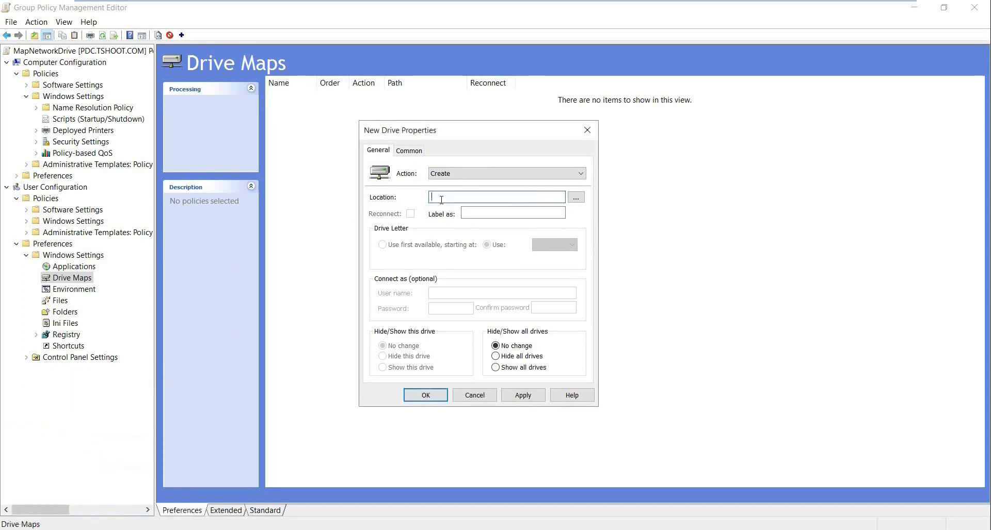
{"action": "key", "text": "ctrl+v"}
Assign drive letter Z to the mapping and save it.
{"action": "left_click", "coordinate": [469, 213]}
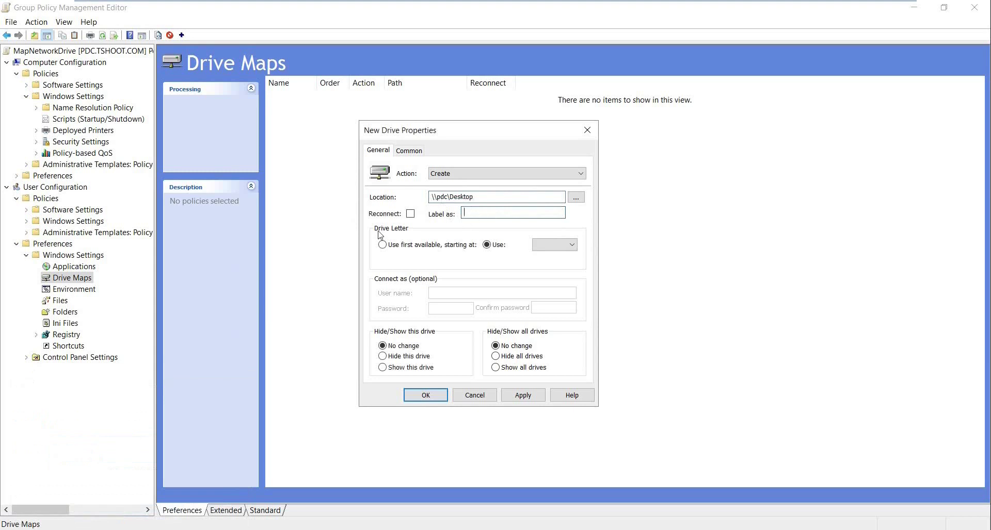
{"action": "left_click", "coordinate": [571, 245]}
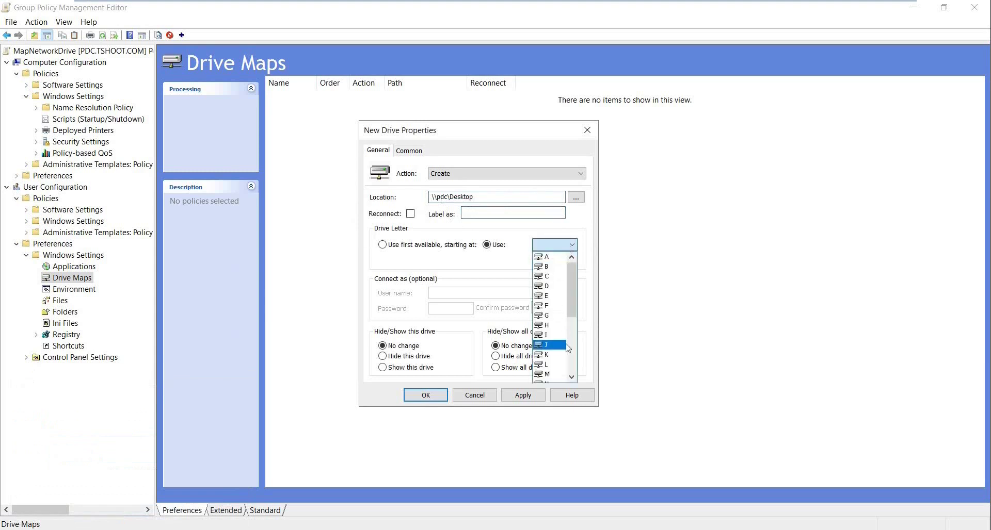
{"action": "scroll", "coordinate": [548, 346], "scroll_direction": "down", "scroll_amount": 5}
{"action": "left_click", "coordinate": [547, 376]}
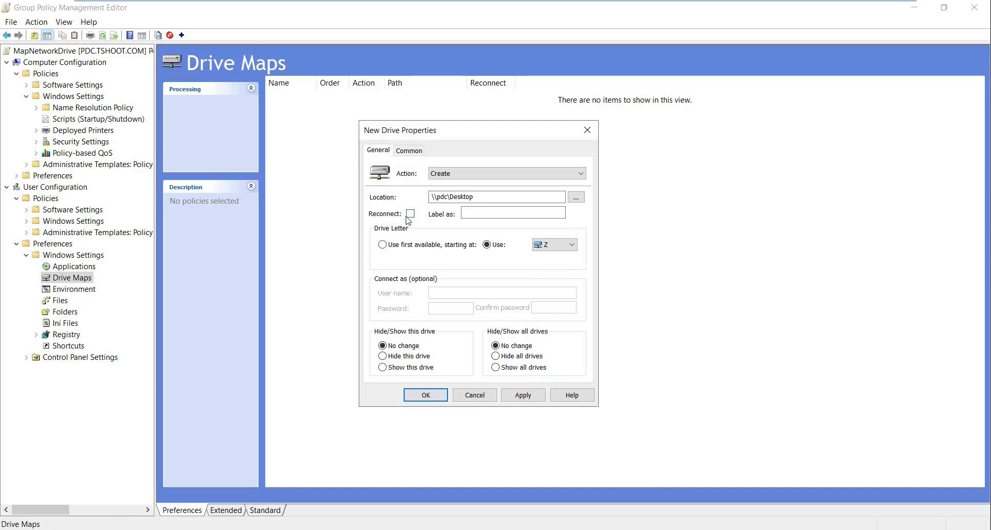
{"action": "left_click", "coordinate": [526, 401]}
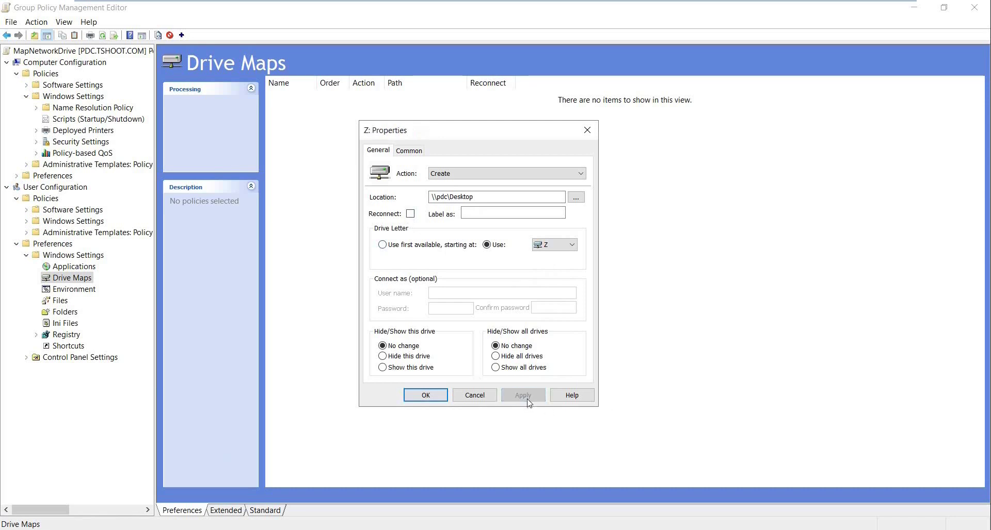
{"action": "left_click", "coordinate": [425, 395]}
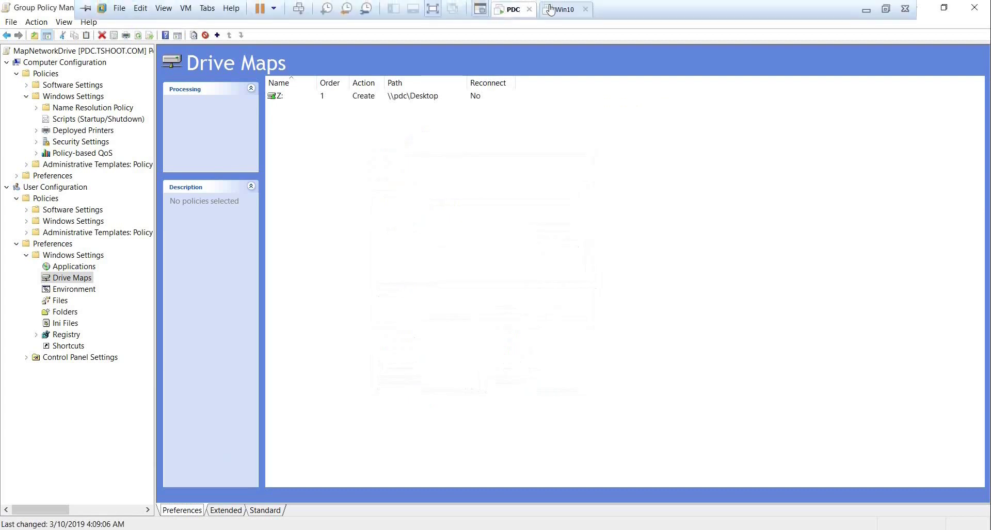
On the Windows 10 client, sign out and sign back in with the user's password.
{"action": "left_click", "coordinate": [551, 9]}
{"action": "right_click", "coordinate": [4, 488]}
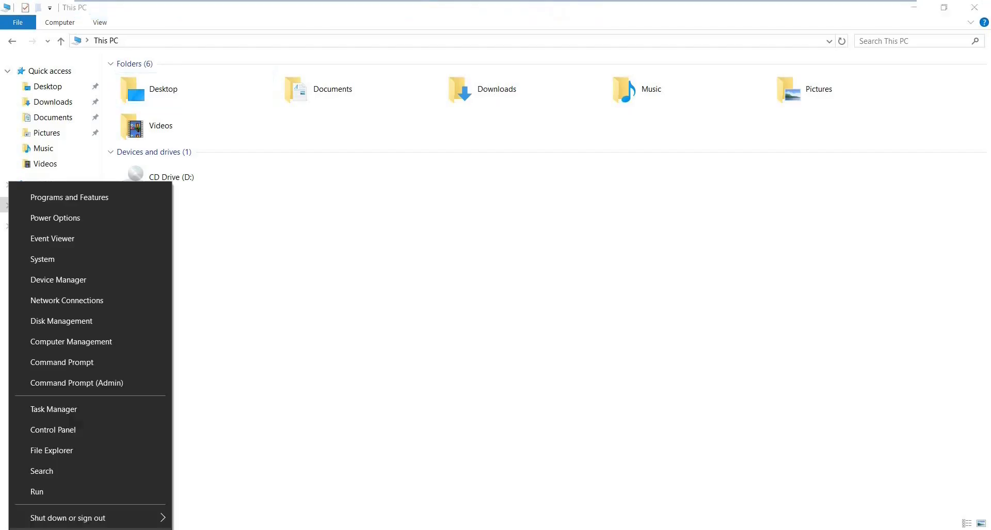
{"action": "mouse_move", "coordinate": [84, 516]}
{"action": "left_click", "coordinate": [237, 453]}
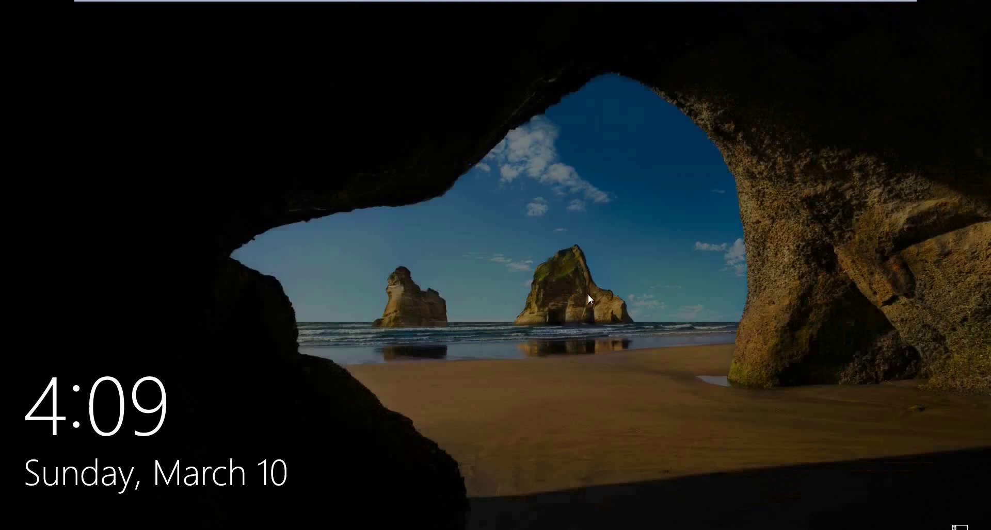
{"action": "left_click", "coordinate": [587, 294]}
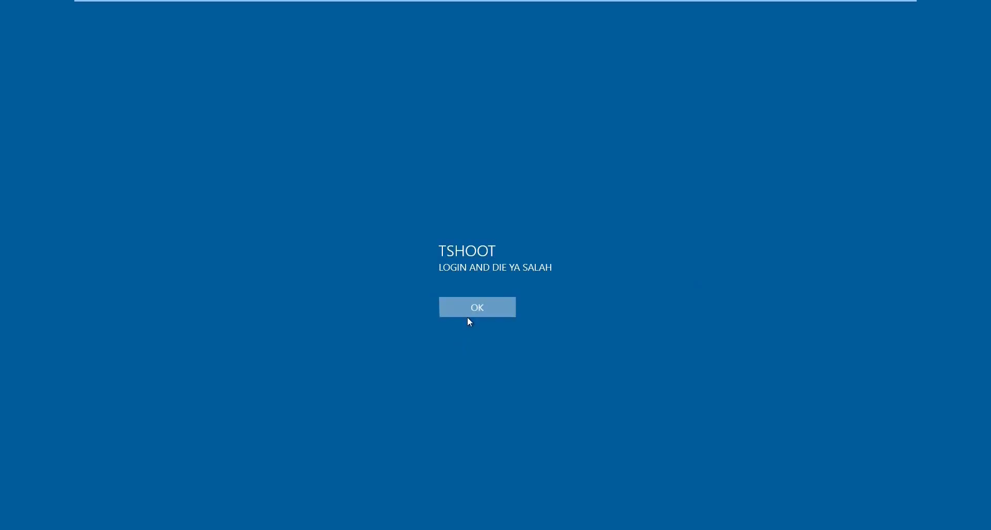
{"action": "left_click", "coordinate": [468, 316]}
{"action": "type", "text": "1234"}
{"action": "key", "text": "Return"}
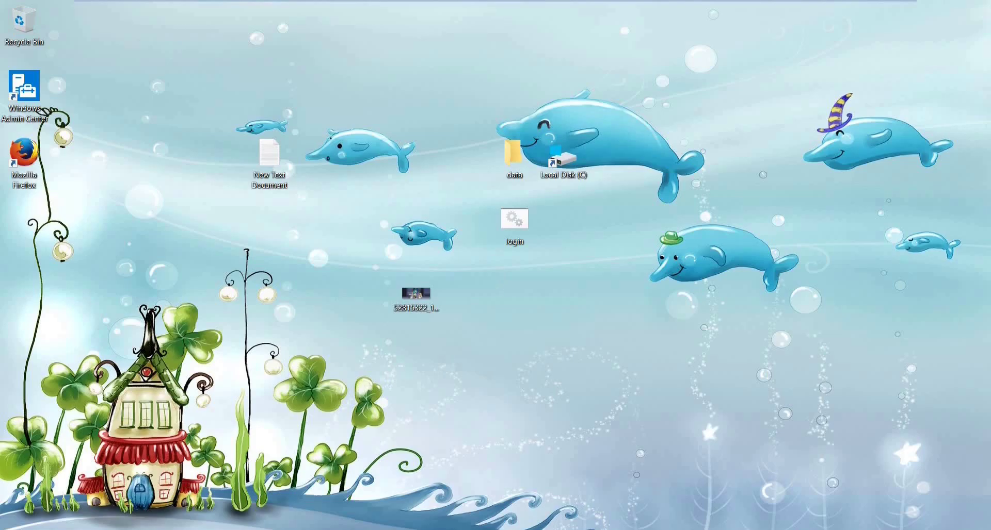
Confirm the Z: Desktop (\\pdc) drive appears under This PC in File Explorer.
{"action": "key", "text": "super+e"}
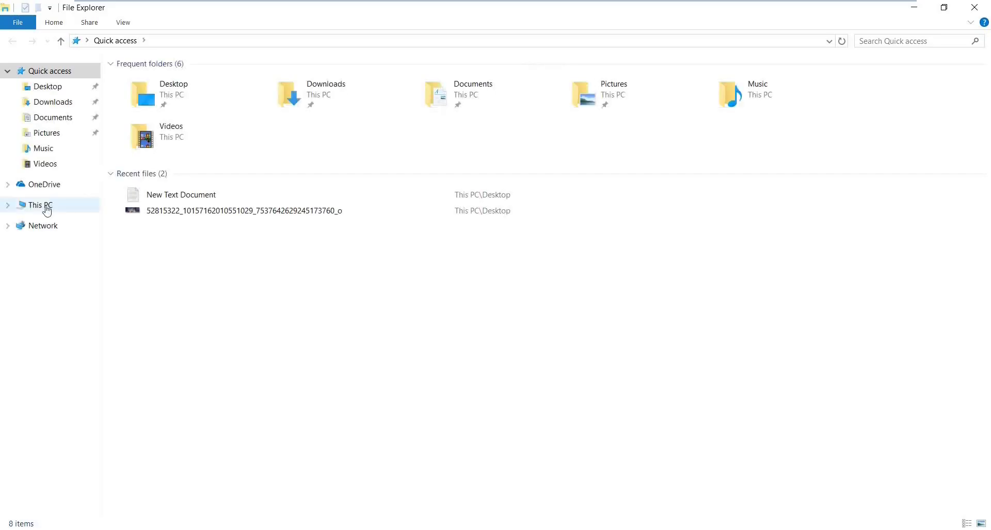
{"action": "left_click", "coordinate": [41, 205]}
{"action": "left_click", "coordinate": [217, 239]}
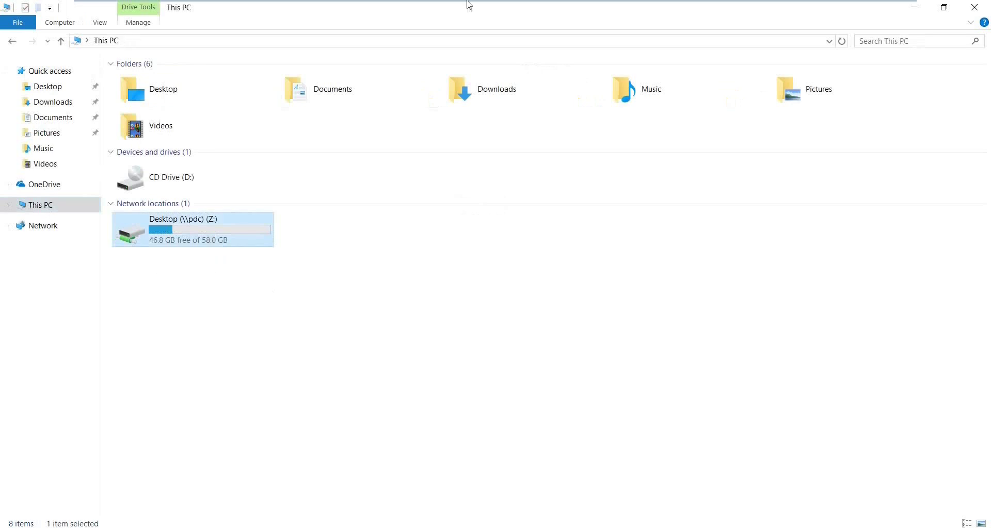
{"action": "mouse_move", "coordinate": [470, 4]}
{"action": "left_click", "coordinate": [508, 10]}
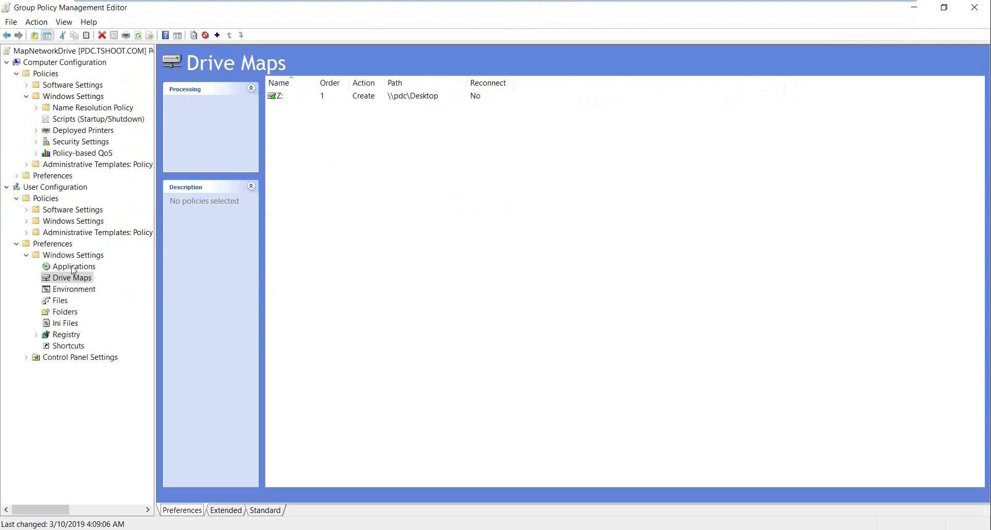
Enable item-level targeting on the Z: mapping's Common tab and open the Targeting Editor.
{"action": "double_click", "coordinate": [312, 99]}
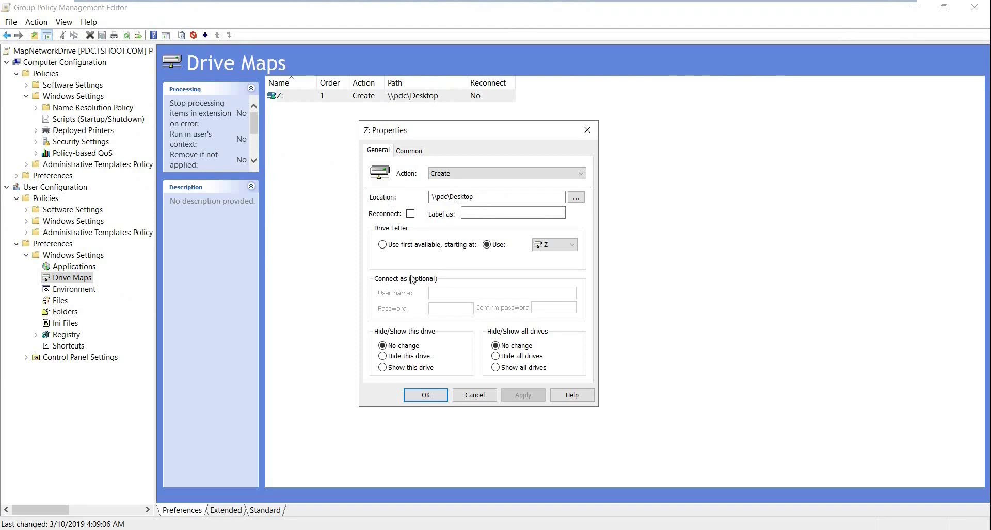
{"action": "left_click", "coordinate": [403, 155]}
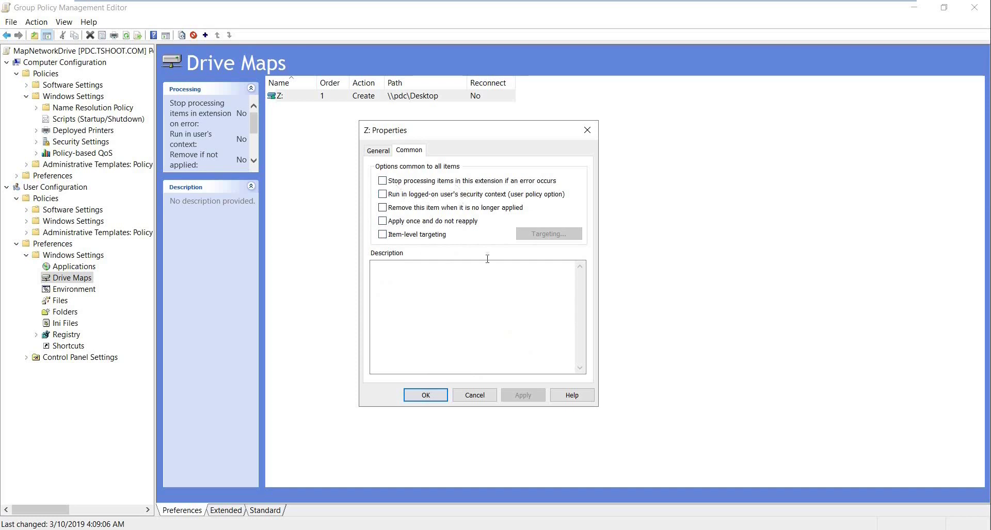
{"action": "left_click", "coordinate": [382, 234]}
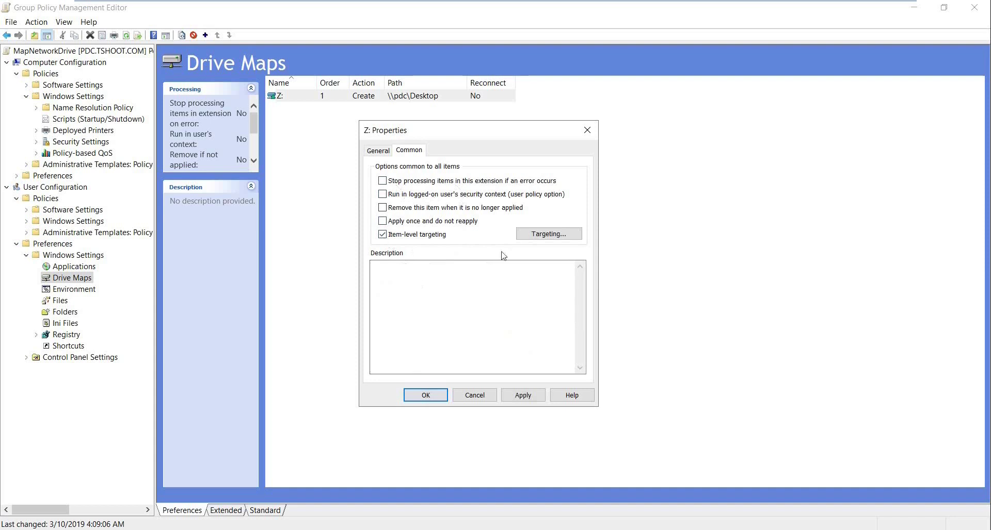
{"action": "left_click", "coordinate": [550, 235]}
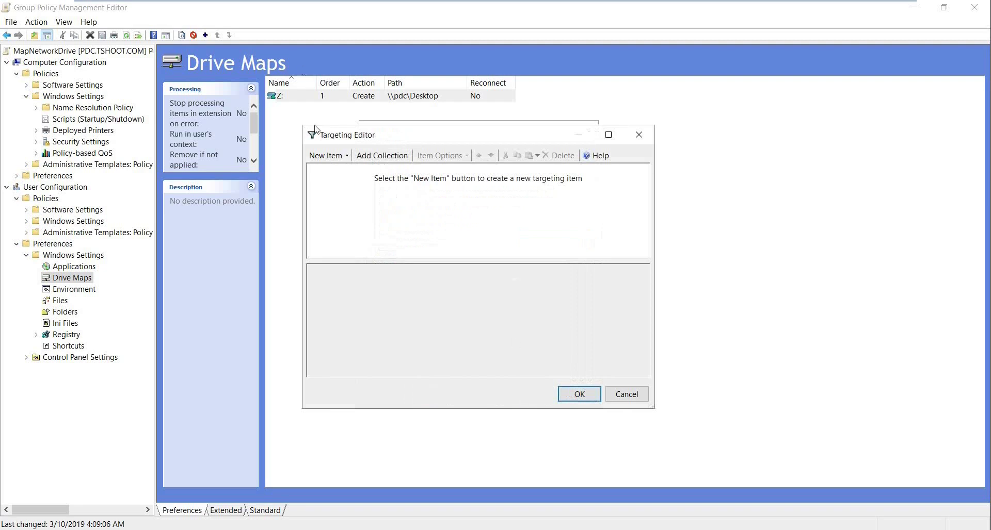
Try an Operating System targeting item set to Windows 8, then cancel both dialogs.
{"action": "left_click", "coordinate": [346, 159]}
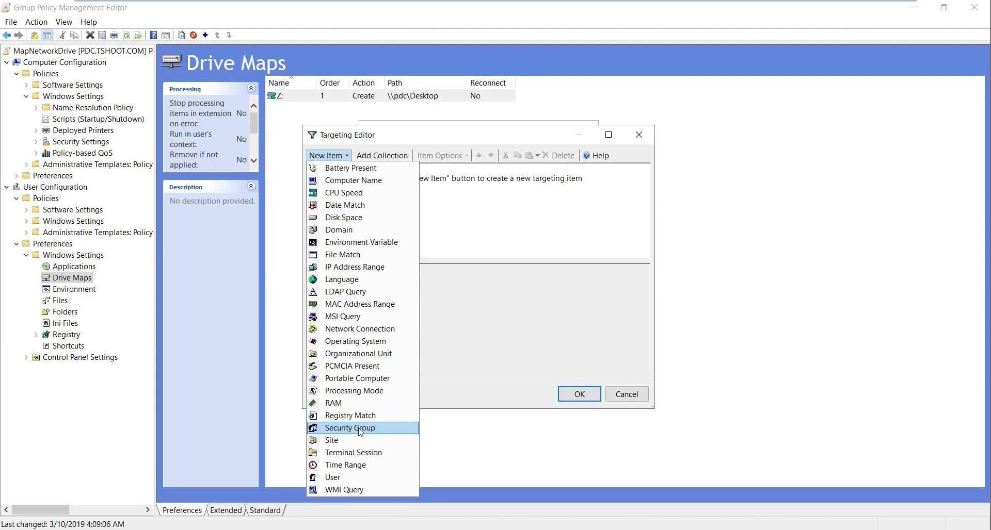
{"action": "left_click", "coordinate": [355, 341]}
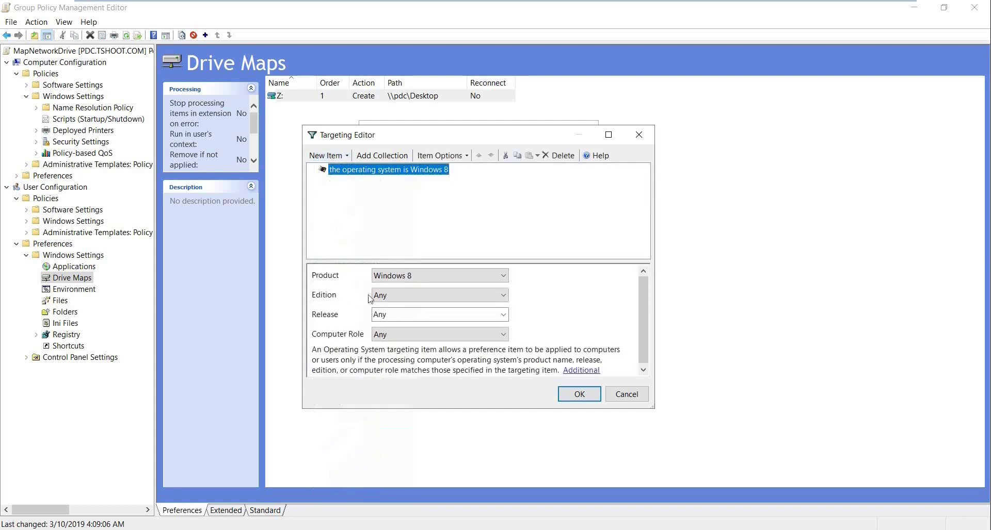
{"action": "left_click", "coordinate": [451, 276]}
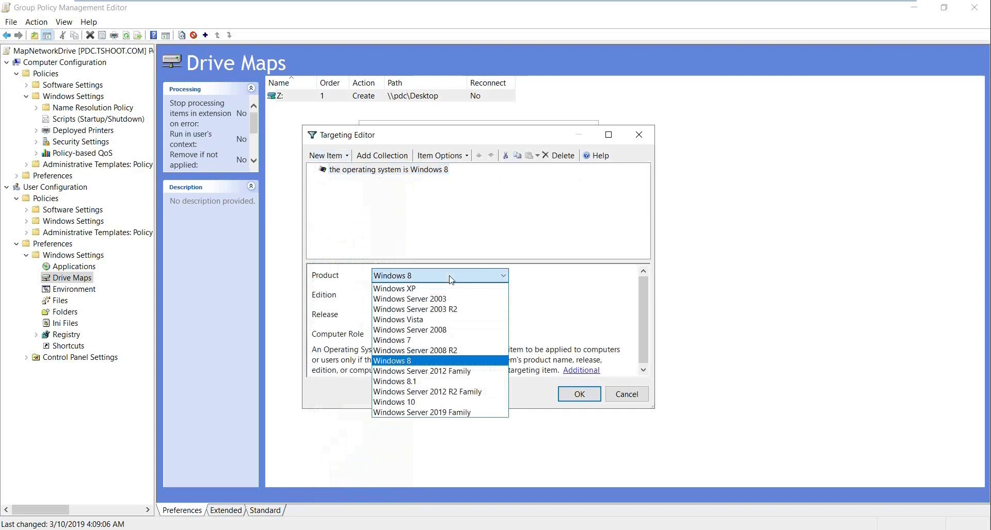
{"action": "left_click", "coordinate": [485, 181]}
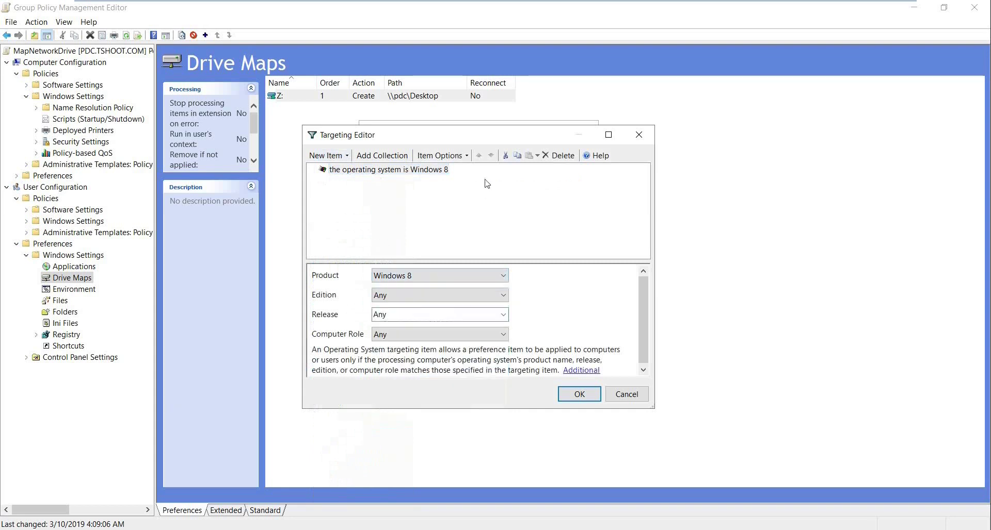
{"action": "left_click", "coordinate": [635, 398]}
{"action": "left_click", "coordinate": [476, 399]}
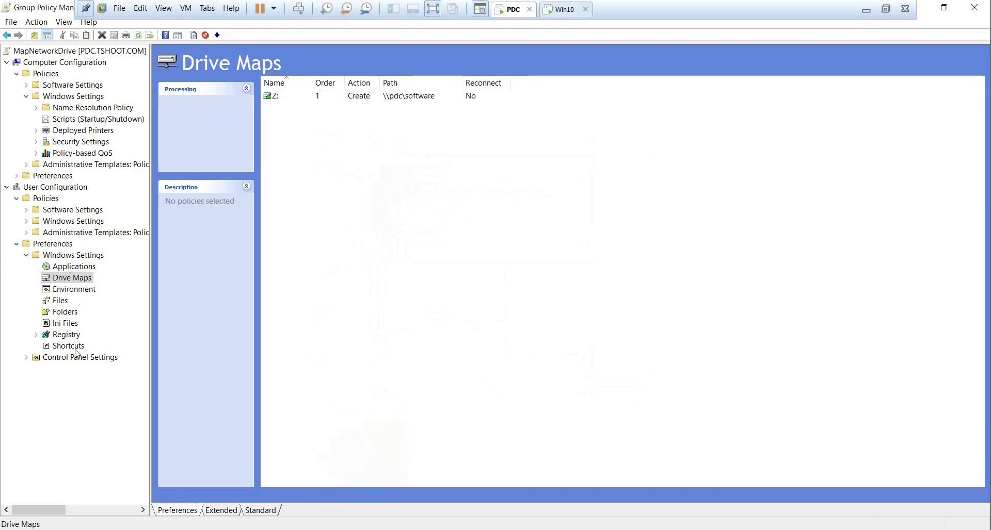
In user Shortcuts preferences, start a new Create shortcut named google.
{"action": "left_click", "coordinate": [75, 348]}
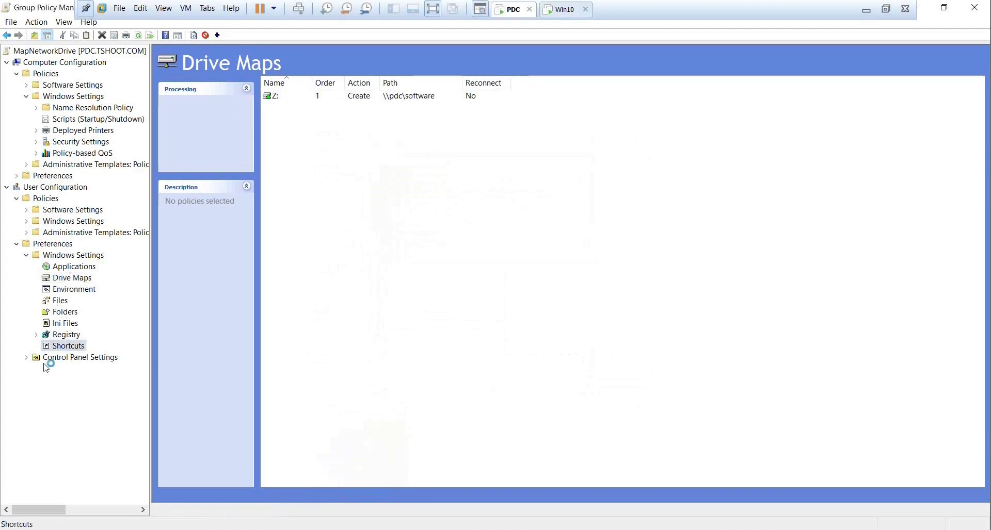
{"action": "right_click", "coordinate": [334, 231]}
{"action": "mouse_move", "coordinate": [407, 239]}
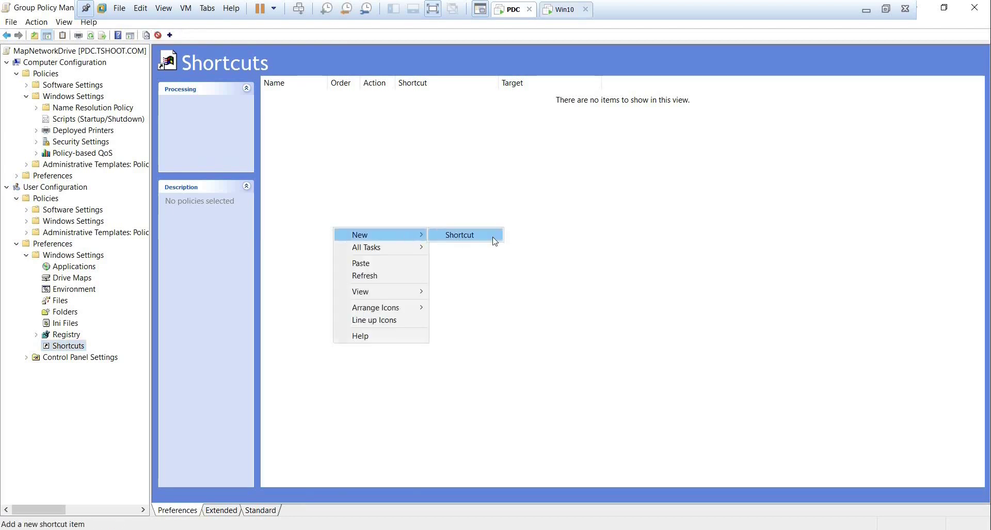
{"action": "left_click", "coordinate": [490, 238]}
{"action": "left_click", "coordinate": [467, 175]}
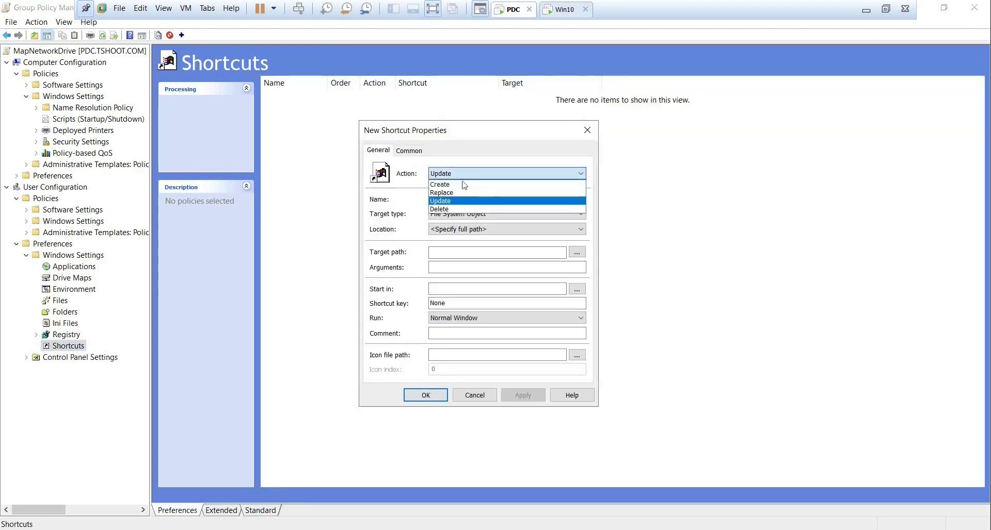
{"action": "left_click", "coordinate": [463, 182]}
{"action": "left_click", "coordinate": [463, 199]}
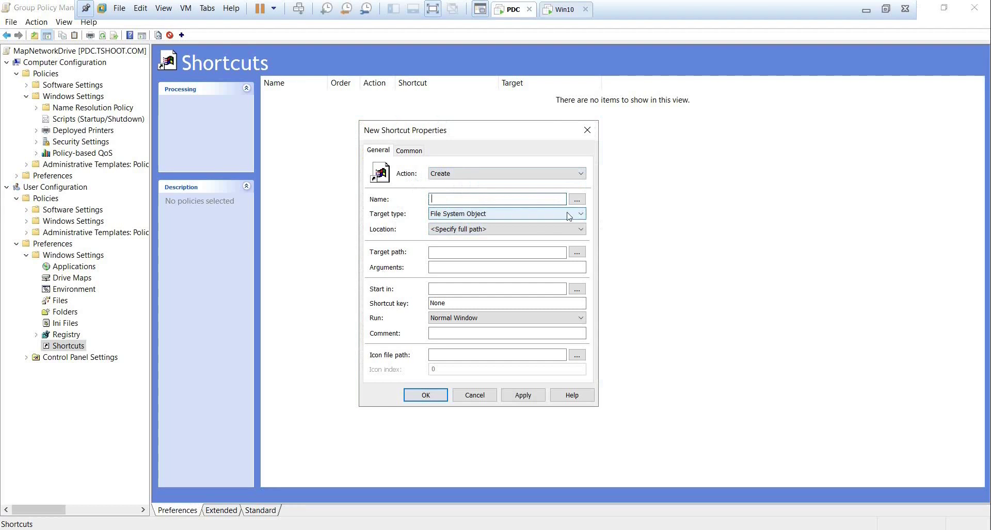
{"action": "type", "text": "google"}
{"action": "left_click", "coordinate": [450, 217]}
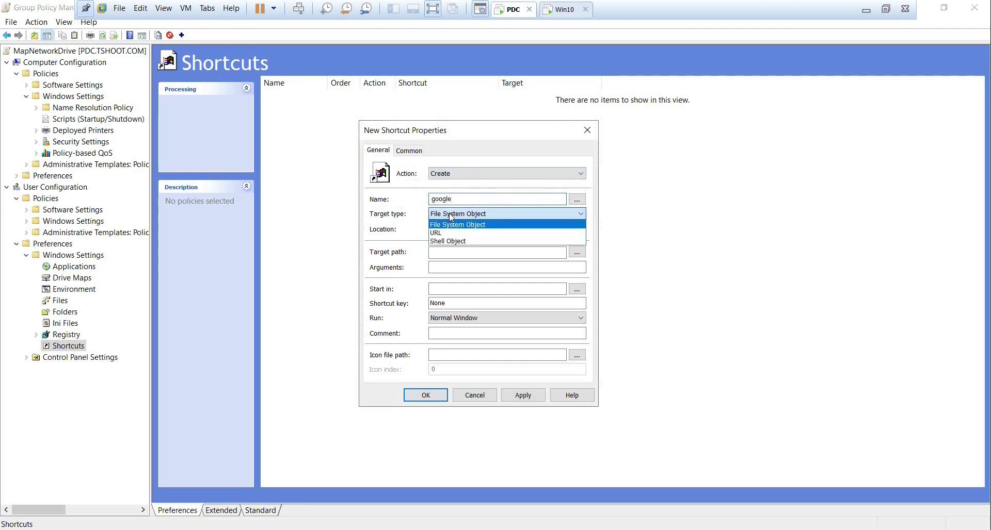
{"action": "left_click", "coordinate": [453, 233]}
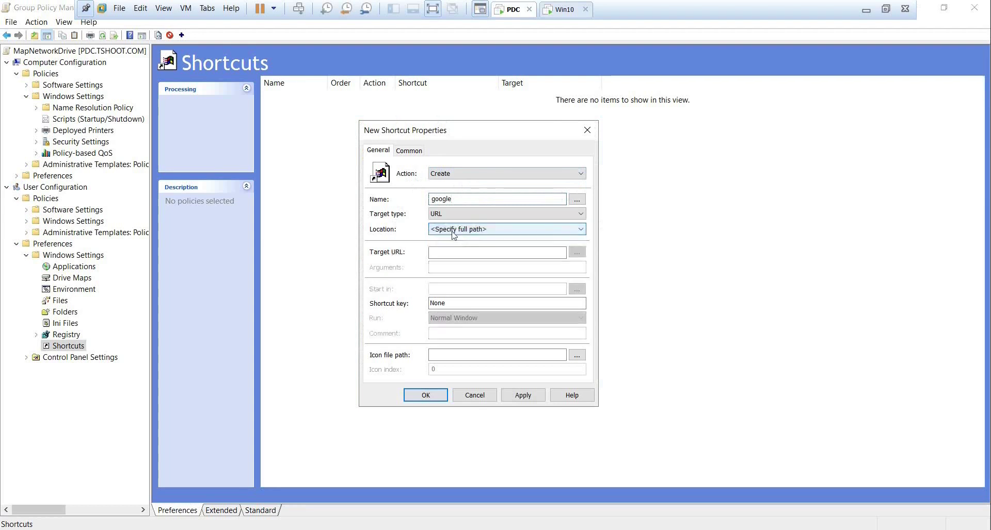
{"action": "left_click", "coordinate": [500, 233]}
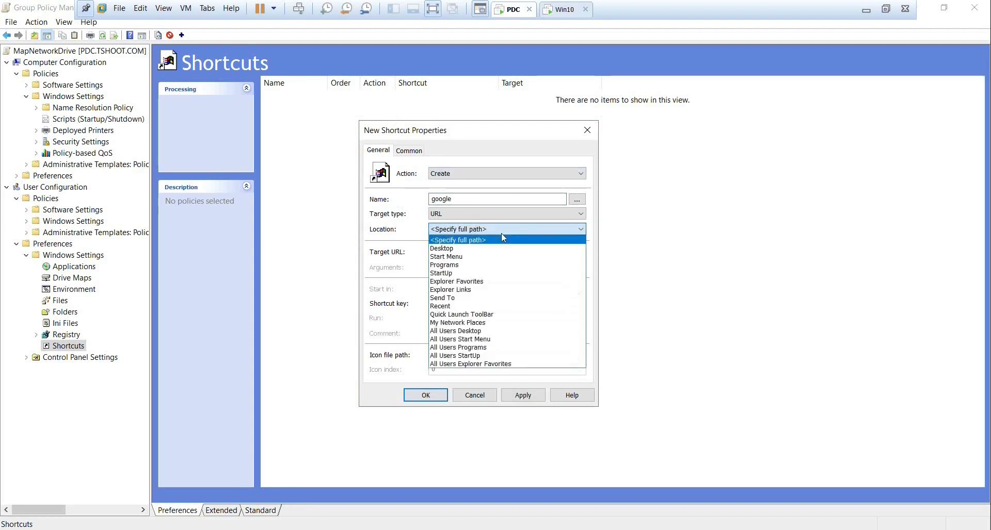
{"action": "left_click", "coordinate": [449, 248]}
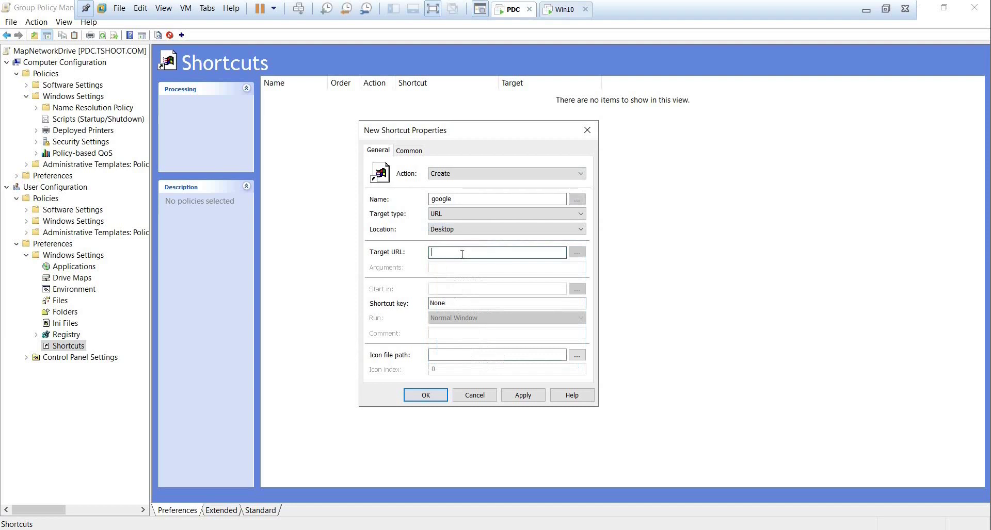
{"action": "type", "text": "http:"}
{"action": "type", "text": "://"}
{"action": "type", "text": "ww"}
{"action": "type", "text": "w.google."}
{"action": "type", "text": "com"}
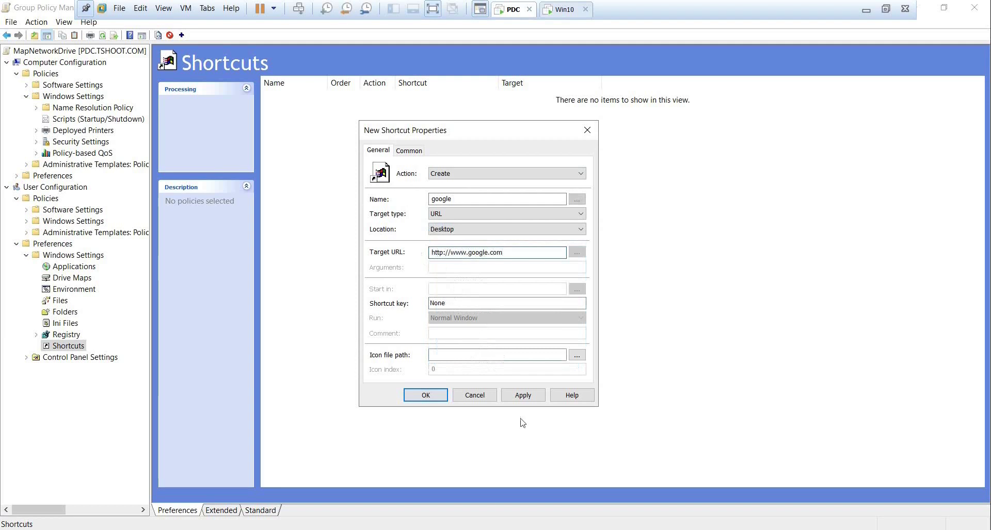
{"action": "left_click", "coordinate": [523, 394]}
{"action": "left_click", "coordinate": [420, 396]}
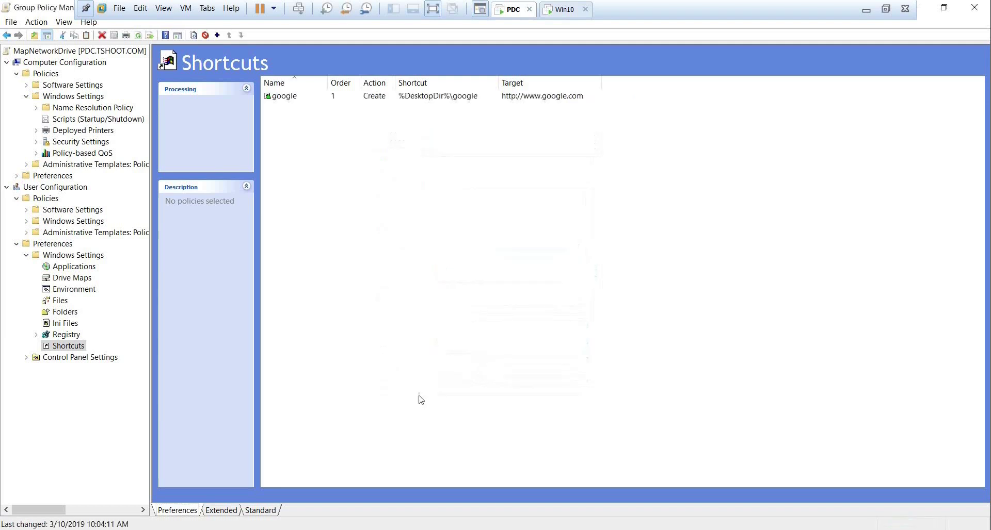
Change the google shortcut's icon to the globe (SHELL32.dll index 14).
{"action": "double_click", "coordinate": [450, 98]}
{"action": "left_click", "coordinate": [579, 355]}
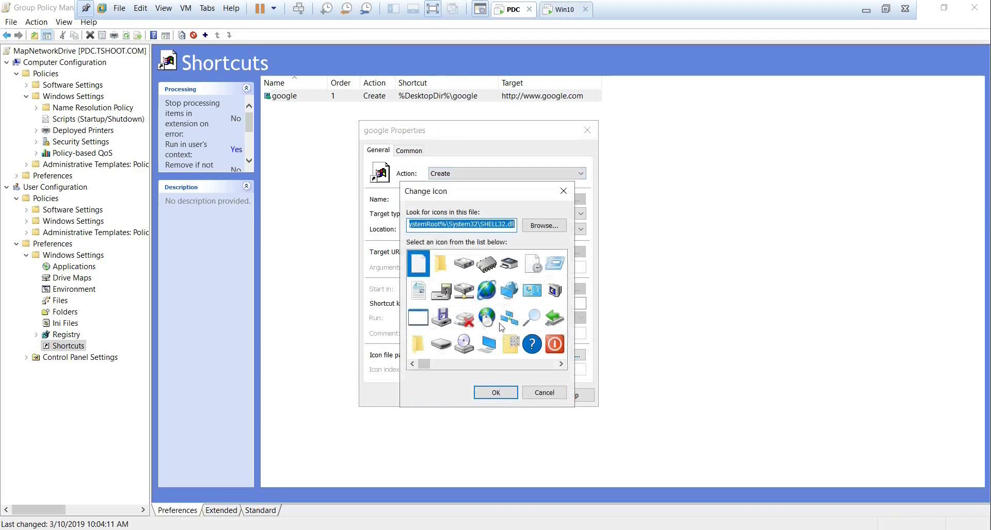
{"action": "left_click", "coordinate": [495, 324]}
{"action": "left_click", "coordinate": [499, 395]}
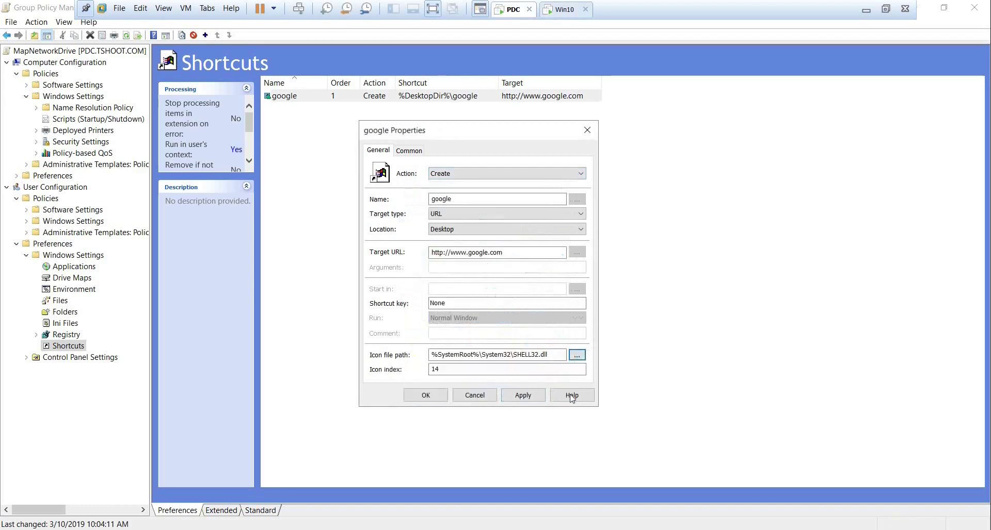
{"action": "left_click", "coordinate": [523, 396]}
{"action": "left_click", "coordinate": [426, 395]}
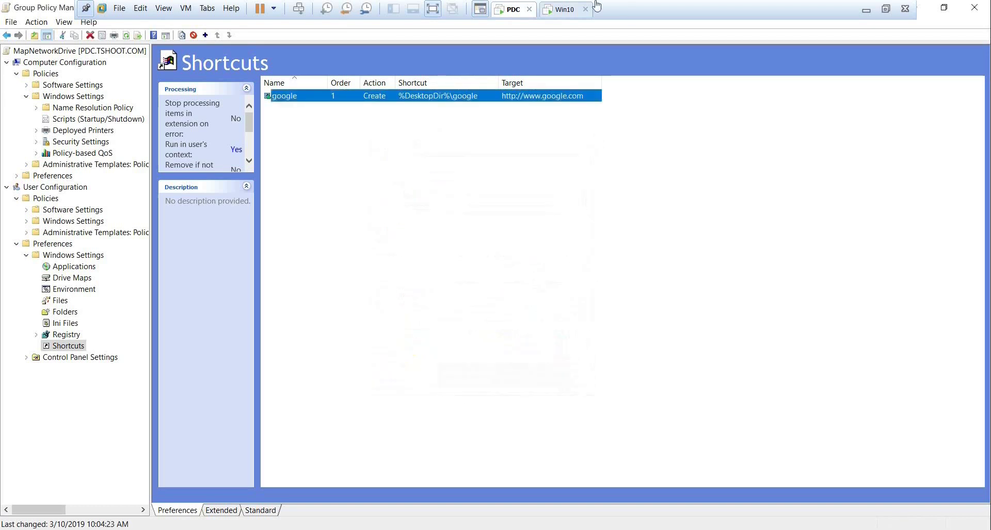
Close This PC on the Windows 10 VM, sign out, and sign back in with the user's password.
{"action": "left_click", "coordinate": [564, 9]}
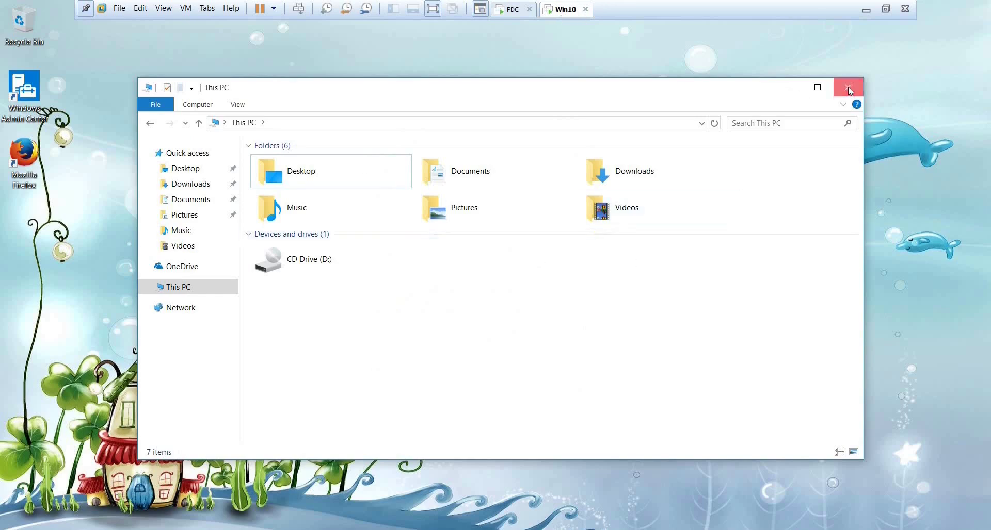
{"action": "left_click", "coordinate": [847, 87]}
{"action": "key", "text": "super+x"}
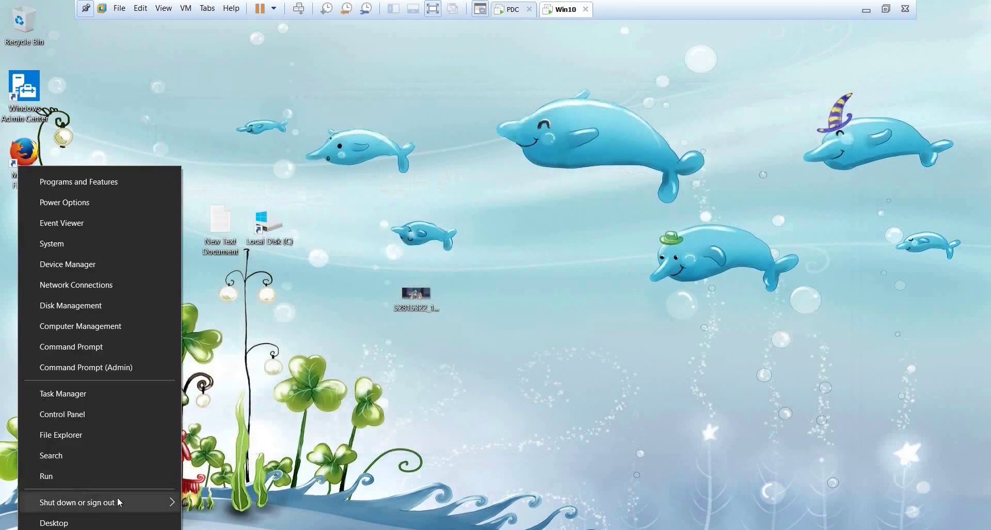
{"action": "mouse_move", "coordinate": [117, 497]}
{"action": "left_click", "coordinate": [258, 441]}
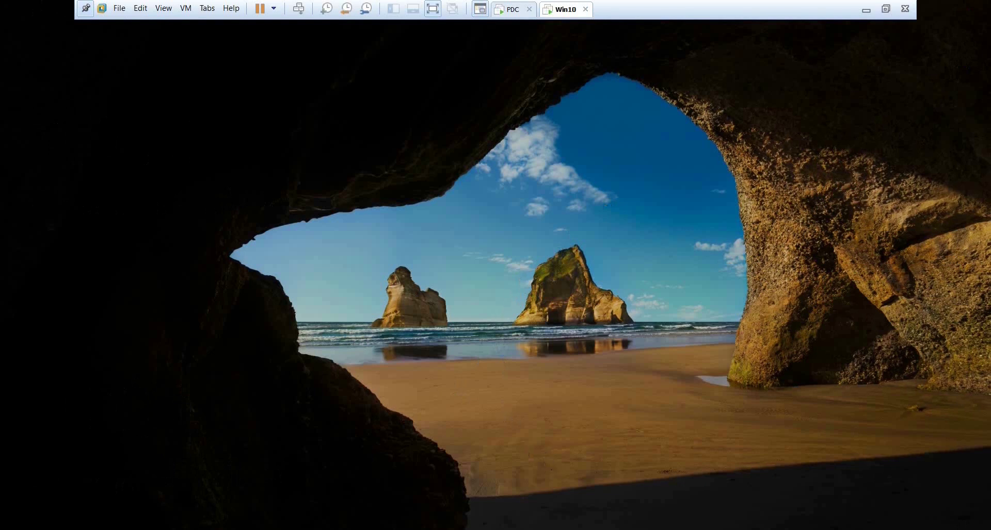
{"action": "left_click", "coordinate": [481, 370]}
{"action": "left_click", "coordinate": [472, 311]}
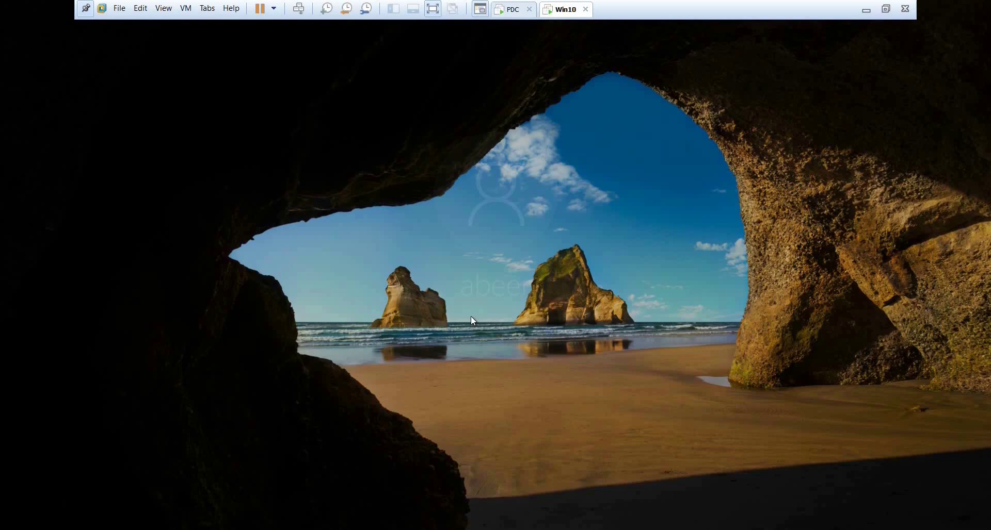
{"action": "type", "text": "***"}
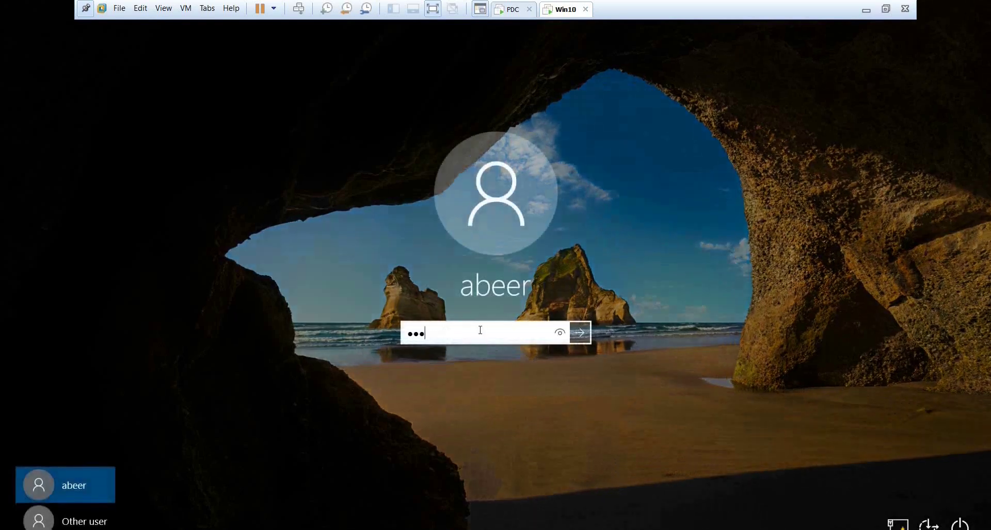
{"action": "key", "text": "Return"}
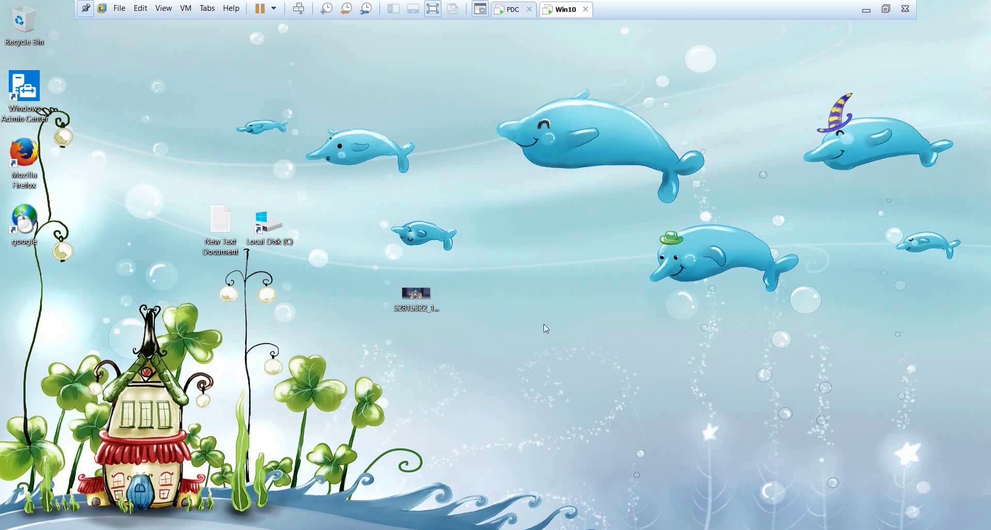
Delete the google shortcut from the Windows 10 desktop.
{"action": "left_click", "coordinate": [221, 227]}
{"action": "left_click_drag", "start_coordinate": [89, 238], "coordinate": [3, 221]}
{"action": "right_click", "coordinate": [19, 223]}
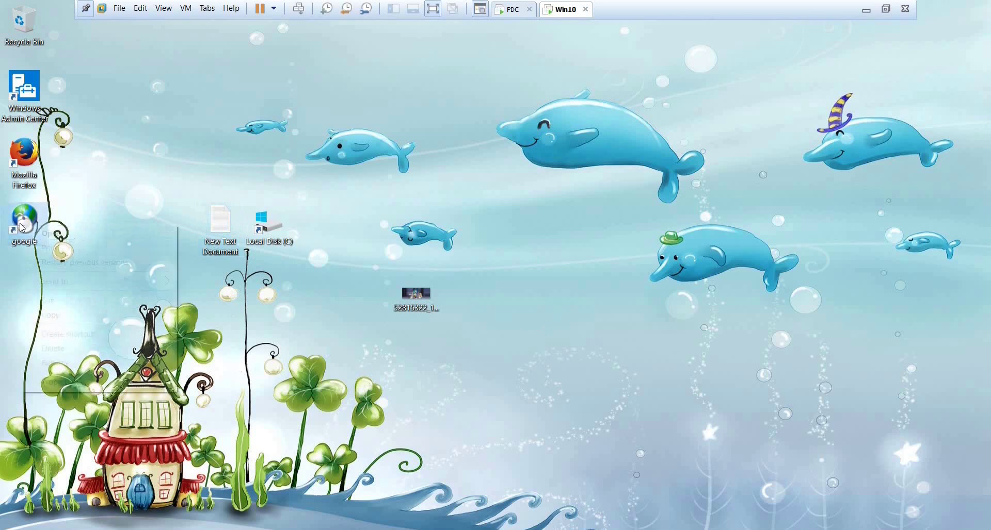
{"action": "left_click", "coordinate": [75, 353]}
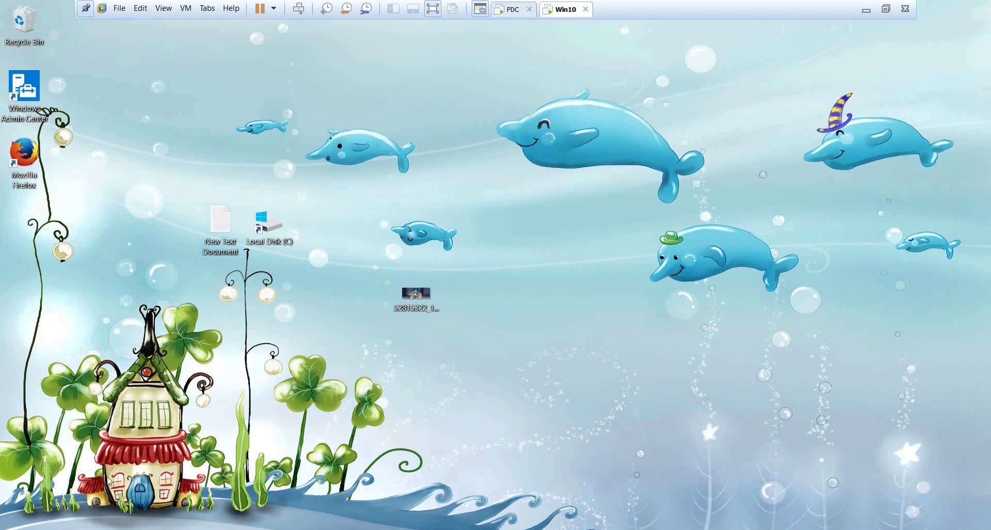
Run gpupdate /force in an administrator Command Prompt.
{"action": "key", "text": "super+x"}
{"action": "left_click", "coordinate": [118, 361]}
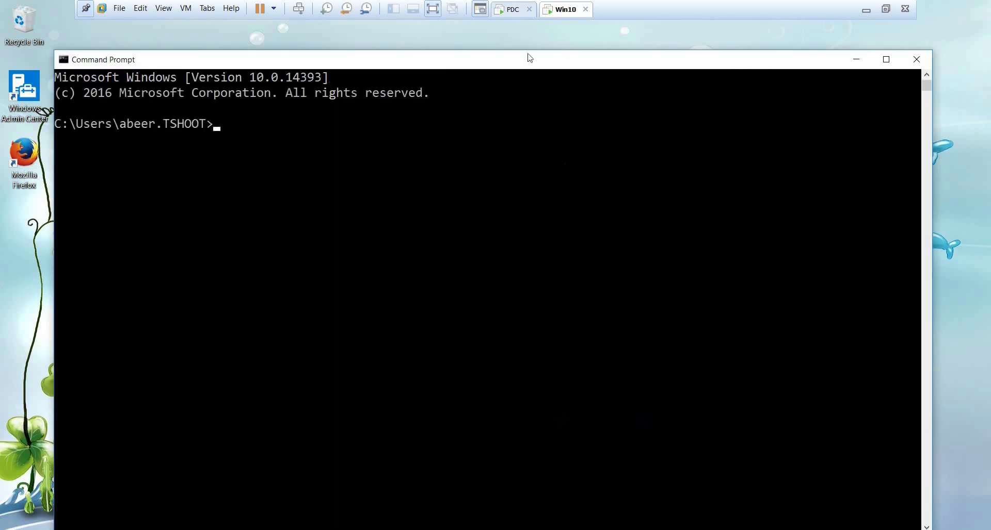
{"action": "left_click_drag", "start_coordinate": [524, 60], "coordinate": [593, 57]}
{"action": "type", "text": "gpu"}
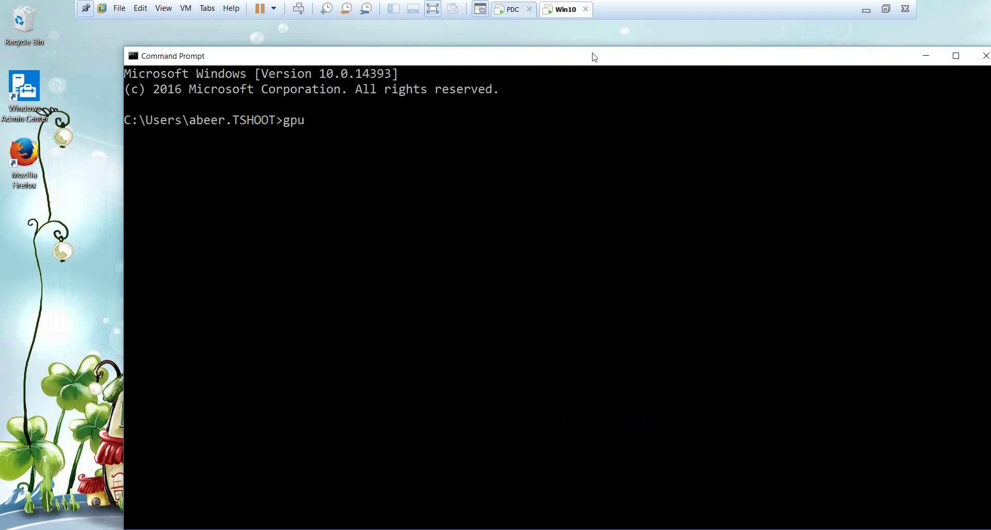
{"action": "type", "text": "pdate /force"}
{"action": "key", "text": "Return"}
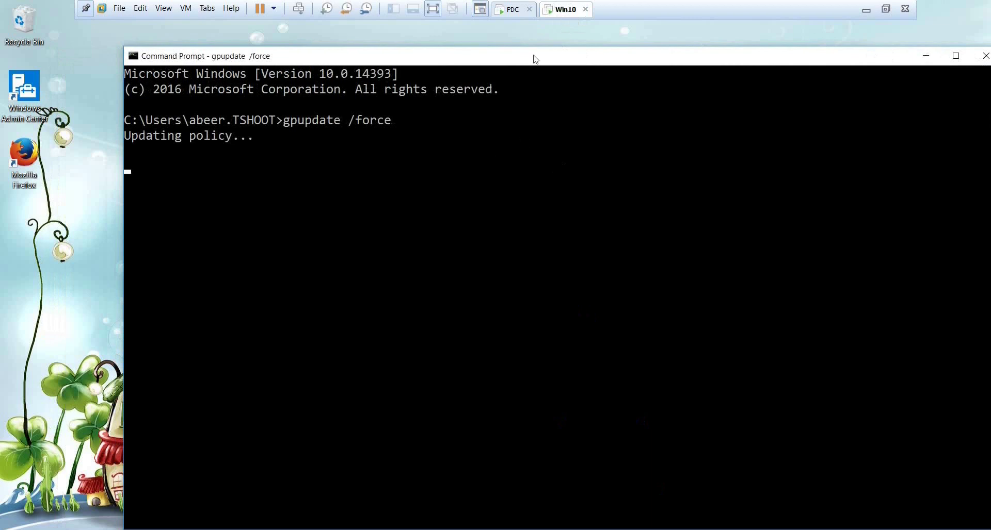
Refresh the desktop to see the google shortcut restored, then cancel the log-off prompt.
{"action": "right_click", "coordinate": [530, 39]}
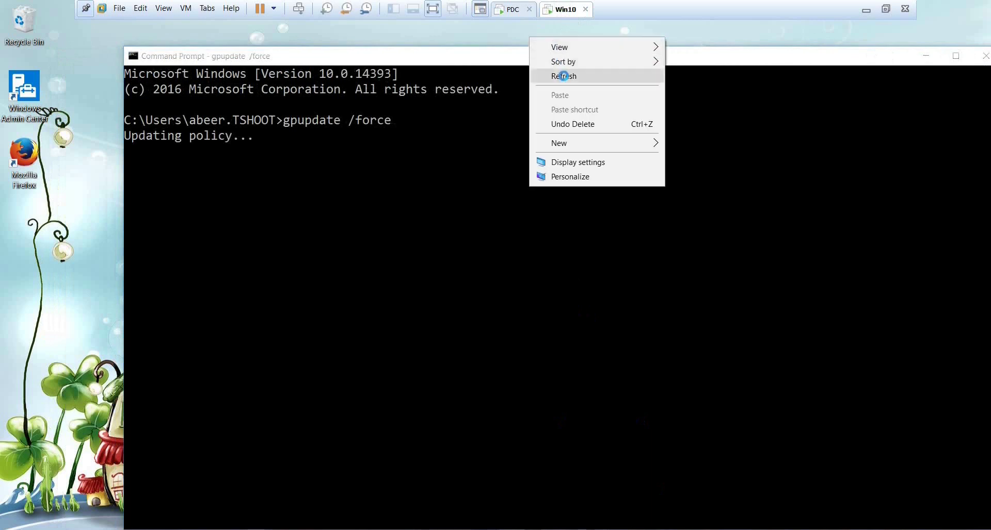
{"action": "left_click", "coordinate": [562, 76]}
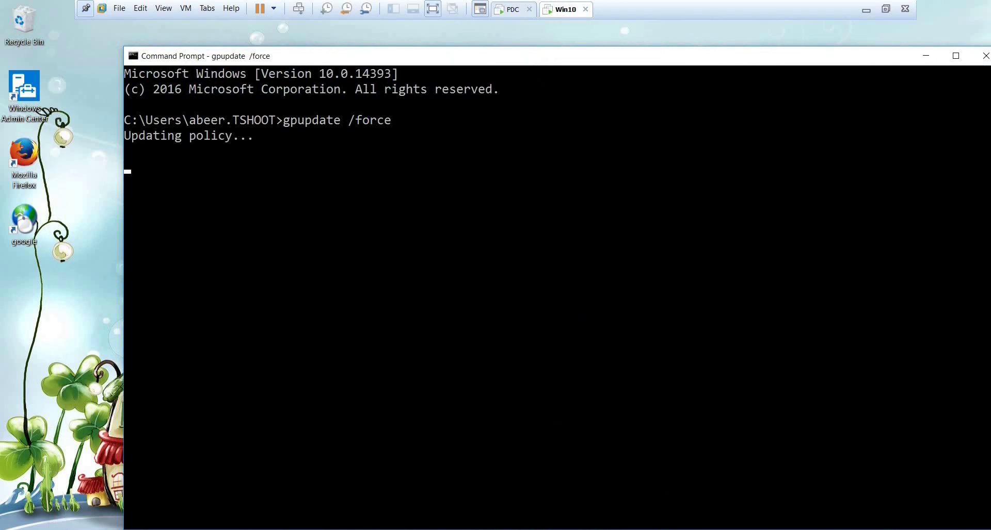
{"action": "left_click", "coordinate": [327, 306]}
{"action": "right_click", "coordinate": [450, 418]}
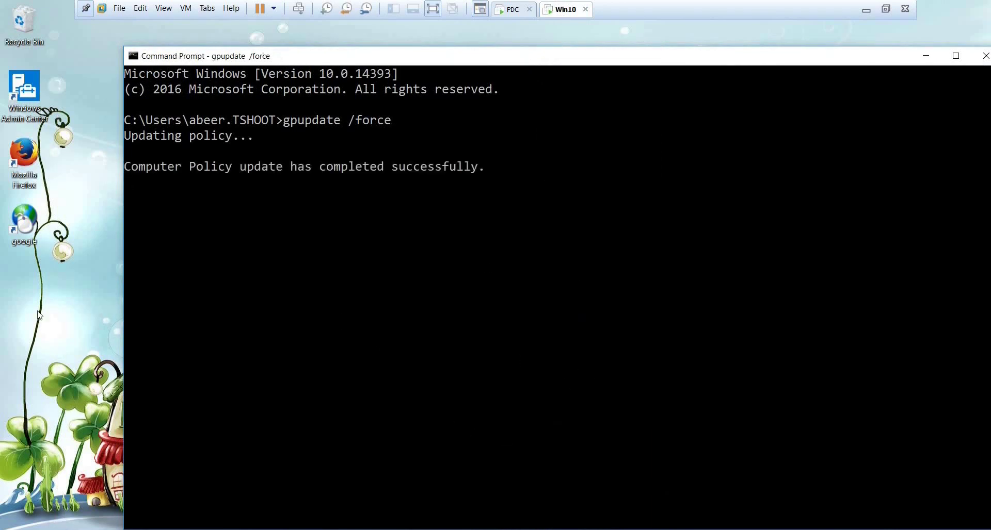
{"action": "left_click", "coordinate": [25, 221]}
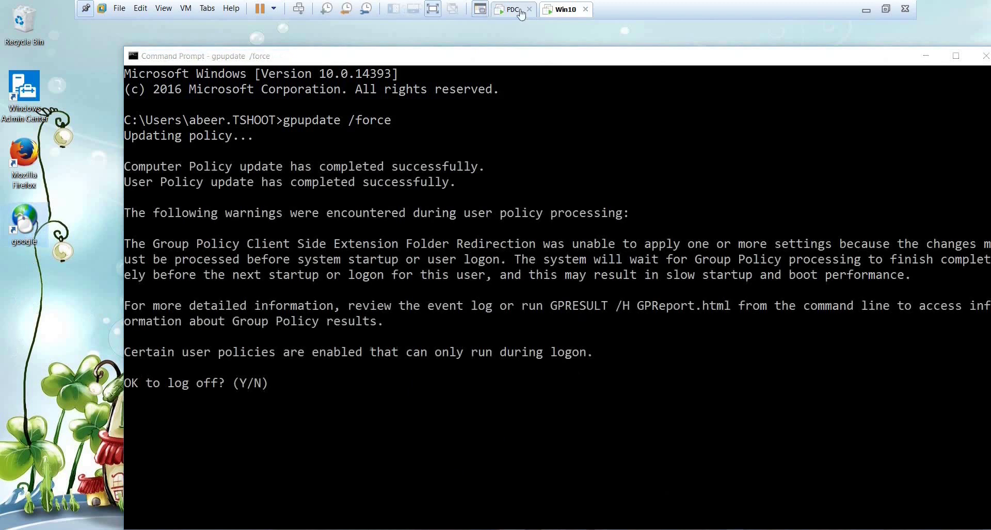
{"action": "left_click", "coordinate": [445, 286]}
{"action": "key", "text": "ctrl+c"}
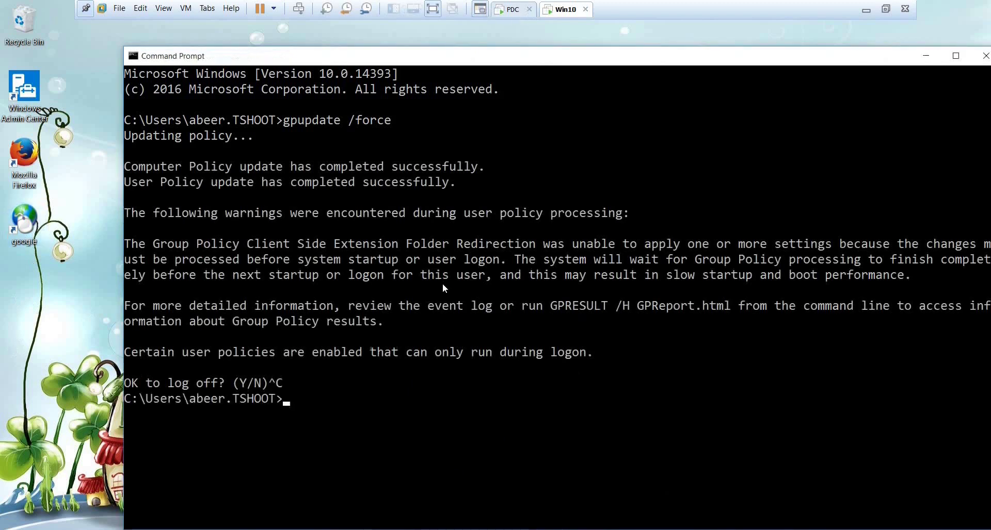
Set the google shortcut preference to 'Apply once and do not reapply' on its Common tab.
{"action": "left_click", "coordinate": [496, 13]}
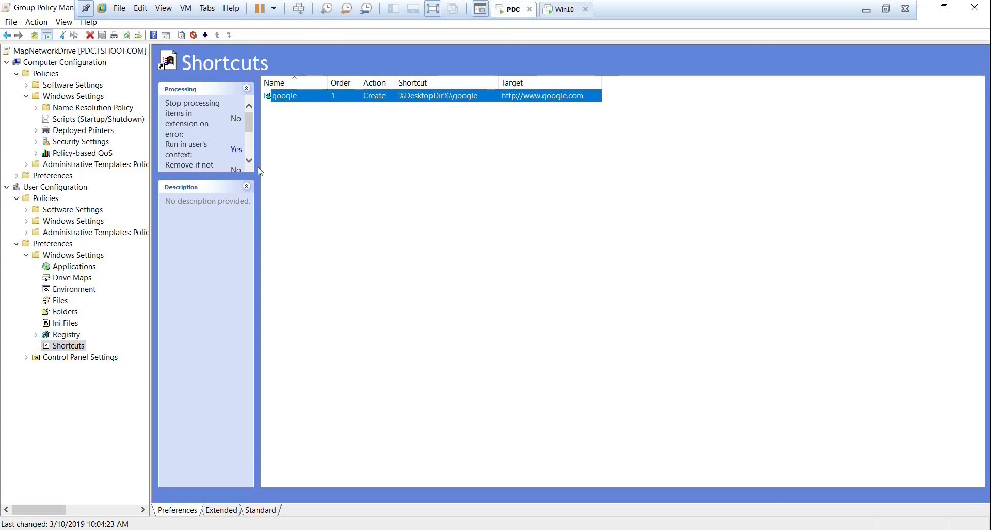
{"action": "double_click", "coordinate": [291, 97]}
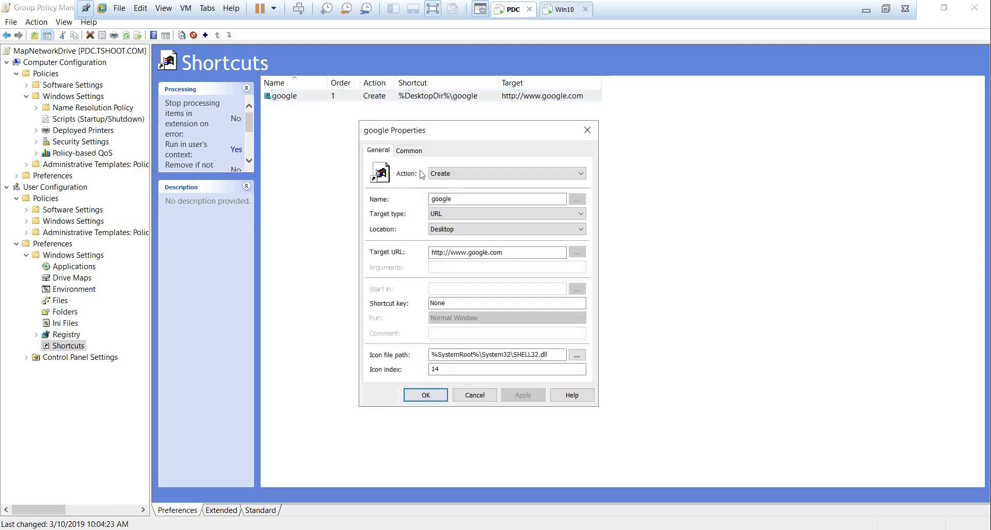
{"action": "left_click", "coordinate": [408, 151]}
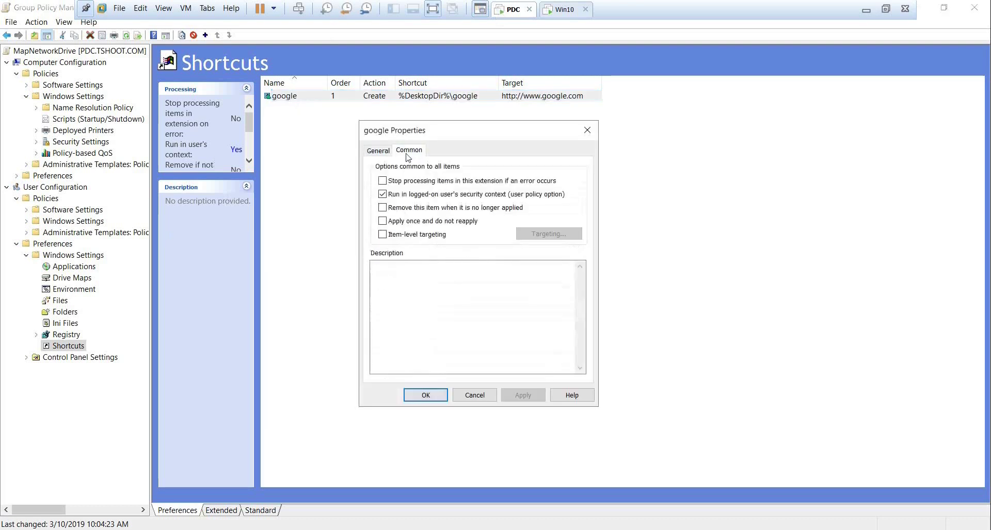
{"action": "left_click", "coordinate": [382, 222]}
{"action": "left_click", "coordinate": [527, 398]}
{"action": "left_click", "coordinate": [437, 398]}
{"action": "left_click", "coordinate": [561, 10]}
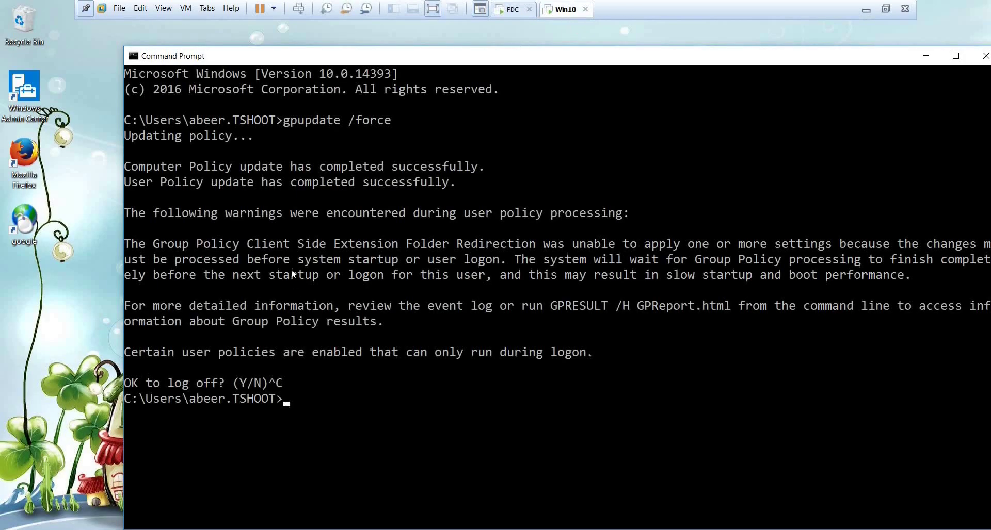
Delete the desktop google shortcut, rerun gpupdate /force, and stop it with Ctrl+C.
{"action": "right_click", "coordinate": [19, 229]}
{"action": "left_click", "coordinate": [40, 356]}
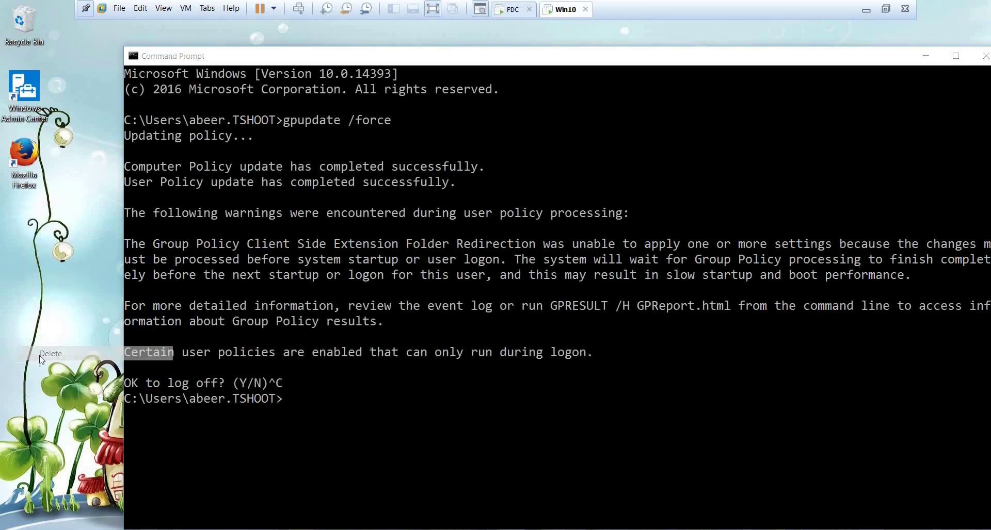
{"action": "left_click", "coordinate": [334, 400]}
{"action": "key", "text": "Up"}
{"action": "key", "text": "Return"}
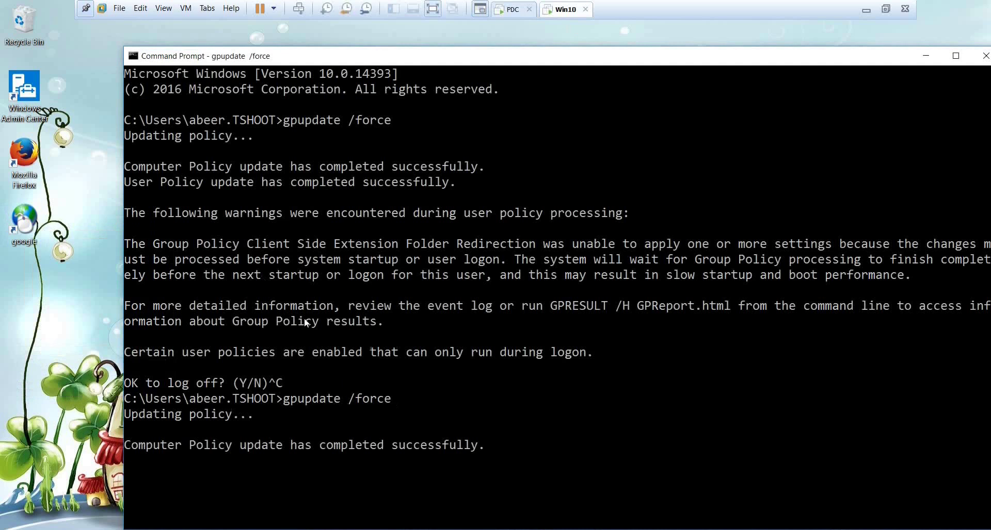
{"action": "key", "text": "ctrl+c"}
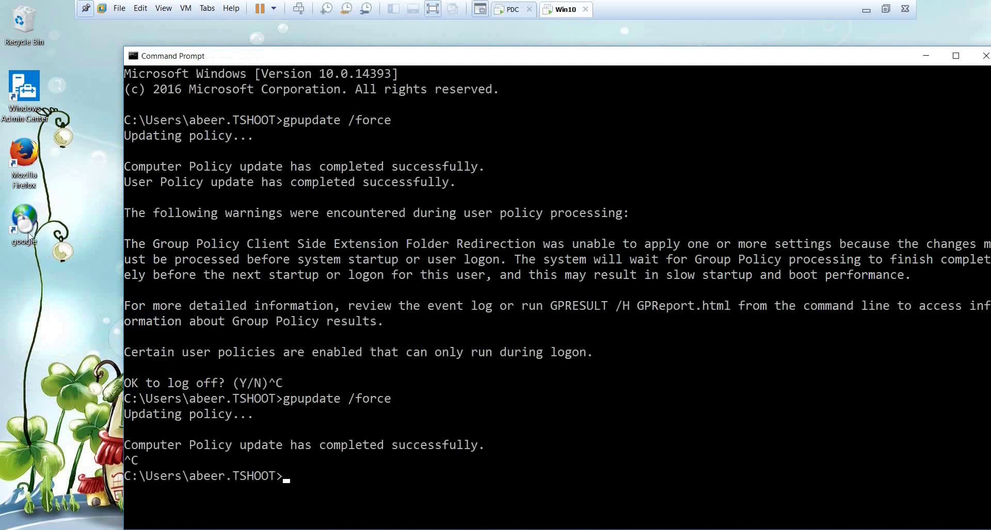
Delete the reappeared google shortcut, run gpupdate /force again, and decline logging off.
{"action": "right_click", "coordinate": [28, 233]}
{"action": "left_click", "coordinate": [62, 358]}
{"action": "left_click", "coordinate": [301, 359]}
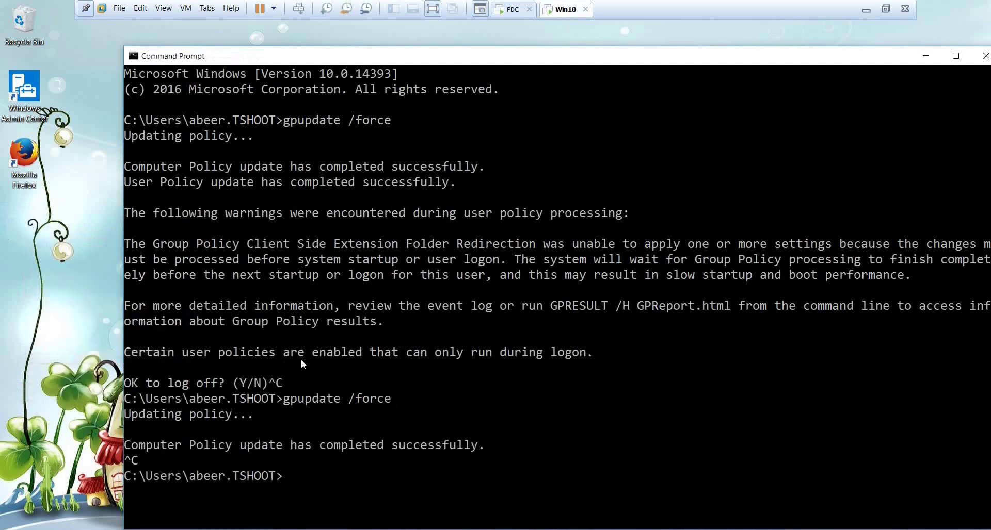
{"action": "key", "text": "Up"}
{"action": "key", "text": "Return"}
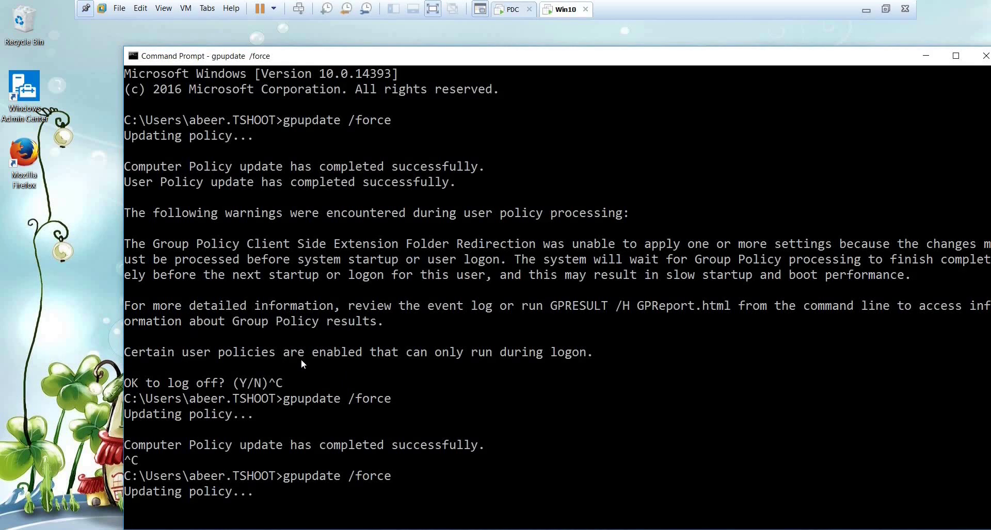
{"action": "scroll", "coordinate": [296, 360], "scroll_direction": "down", "scroll_amount": 4}
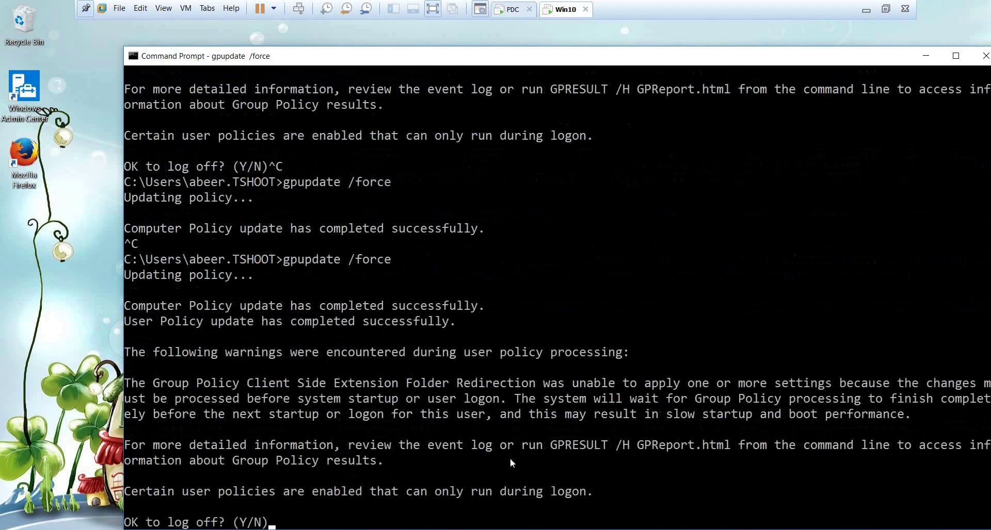
{"action": "key", "text": "ctrl+c"}
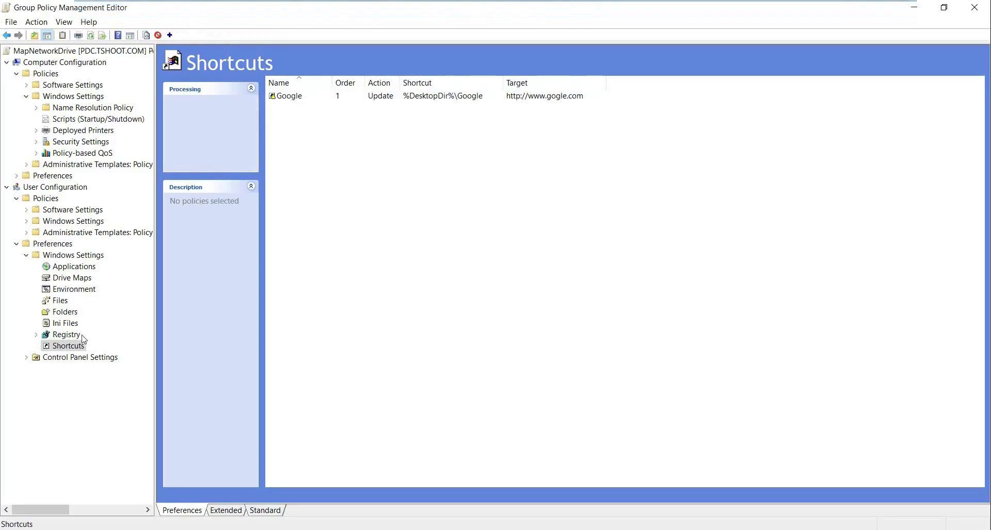
Browse the Folders, Control Panel Settings, and Printers preferences in the editor.
{"action": "left_click", "coordinate": [65, 312]}
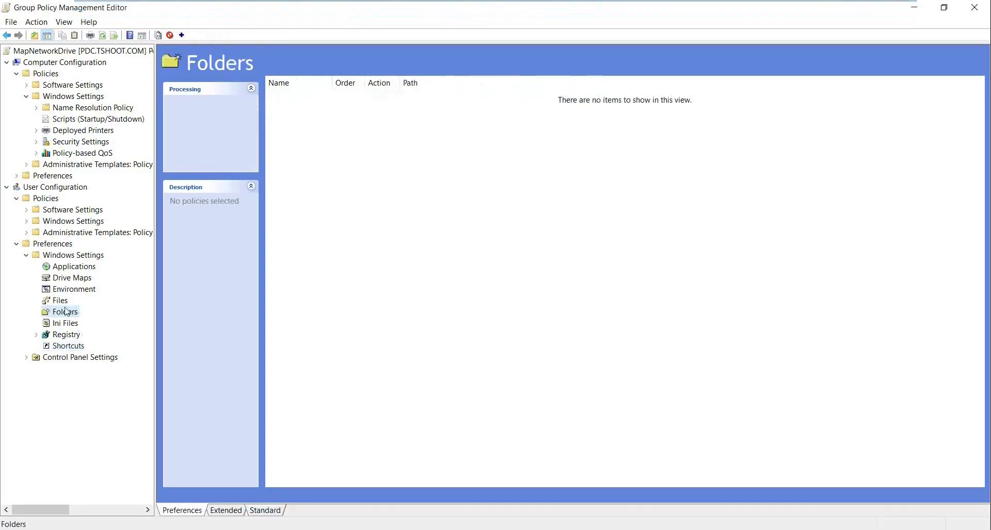
{"action": "left_click", "coordinate": [71, 360]}
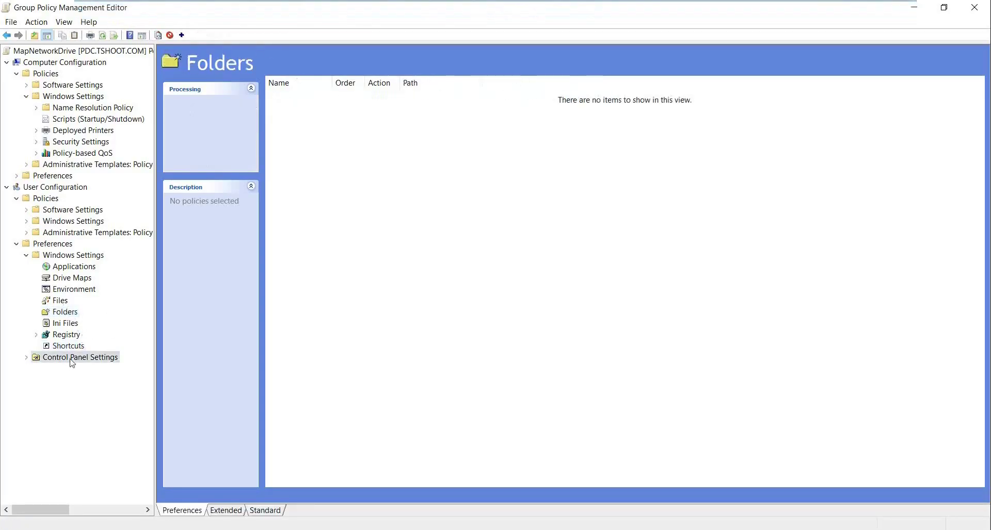
{"action": "left_click", "coordinate": [26, 359]}
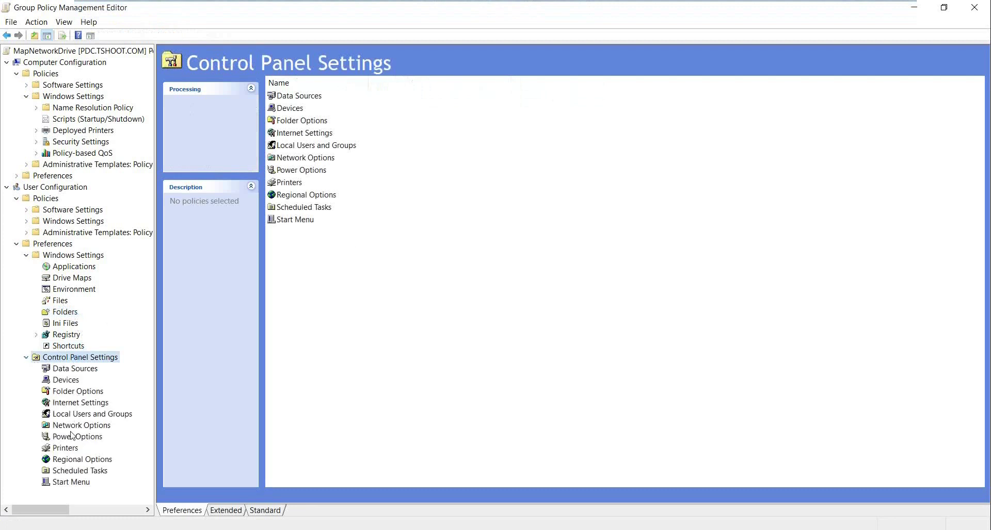
{"action": "left_click", "coordinate": [72, 449]}
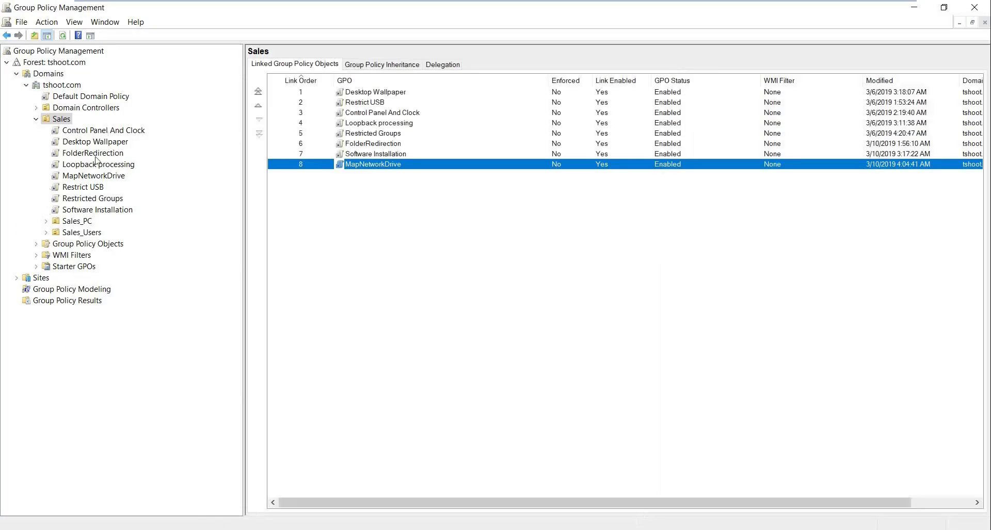
Widen the GPO list pane and show tshoot.com's empty WMI Filters container.
{"action": "left_click_drag", "start_coordinate": [240, 230], "coordinate": [201, 230]}
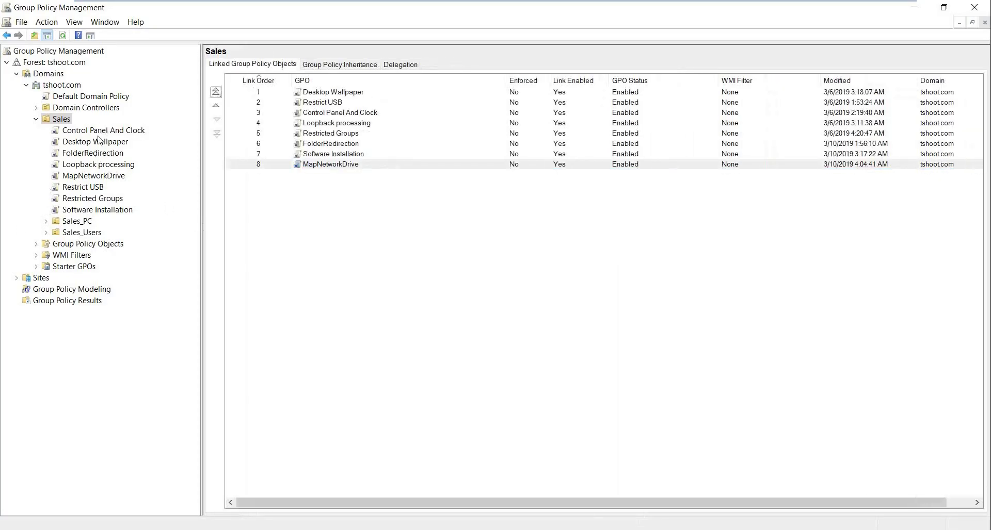
{"action": "left_click", "coordinate": [72, 255]}
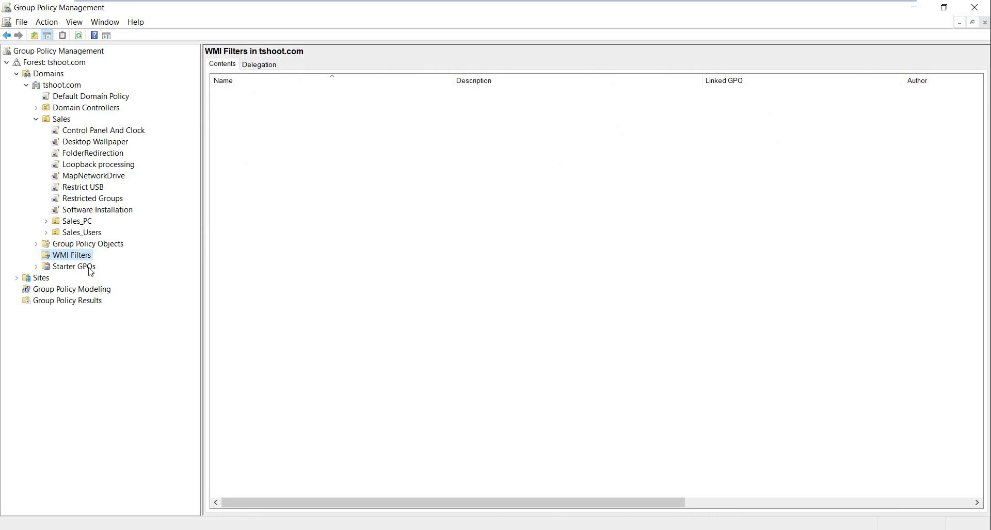
On the host, browse to D:\mcse2016\my_labs\WMI_Filter.
{"action": "mouse_move", "coordinate": [631, 5]}
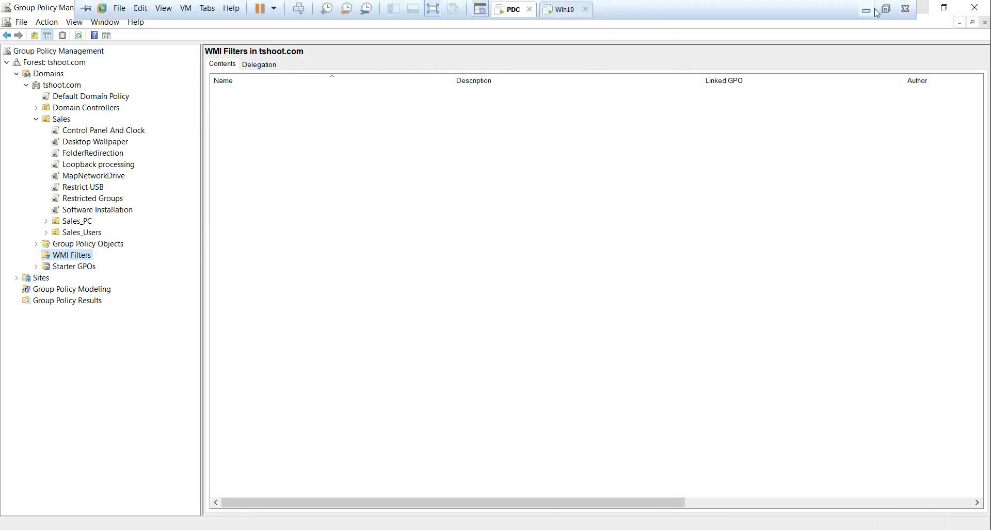
{"action": "left_click", "coordinate": [865, 10]}
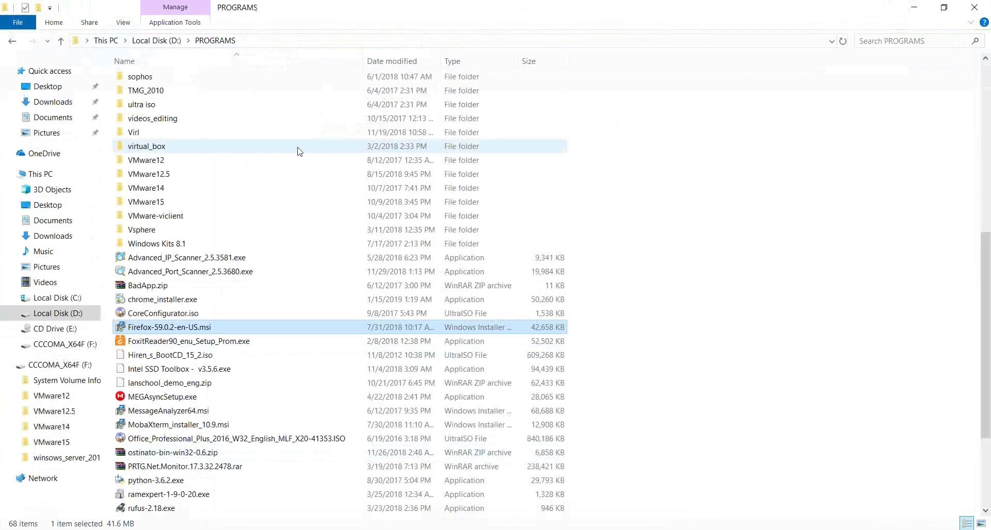
{"action": "left_click", "coordinate": [156, 41]}
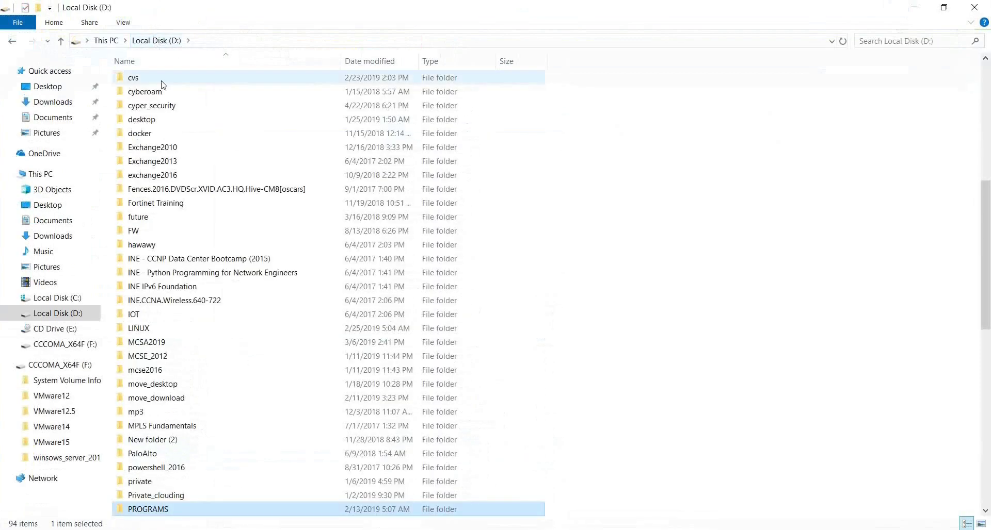
{"action": "key", "text": "m"}
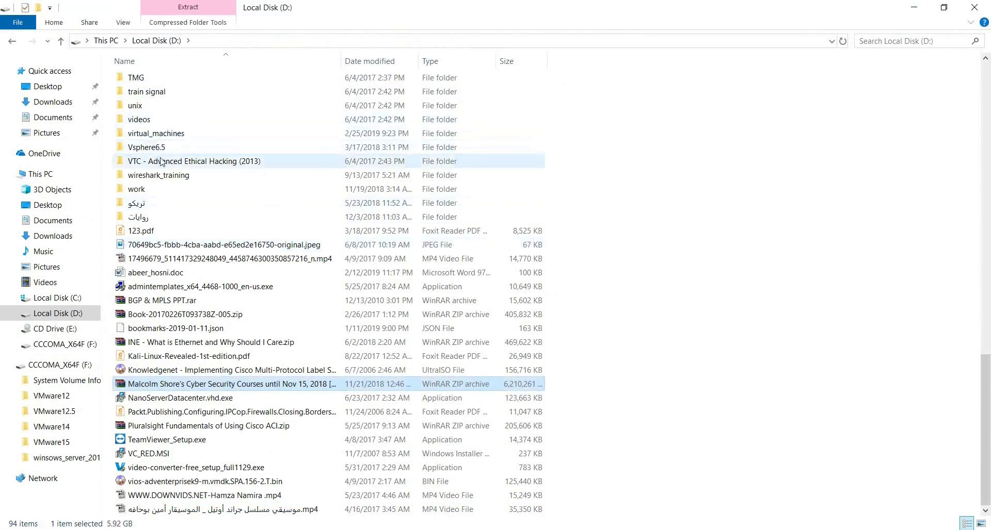
{"action": "key", "text": "m"}
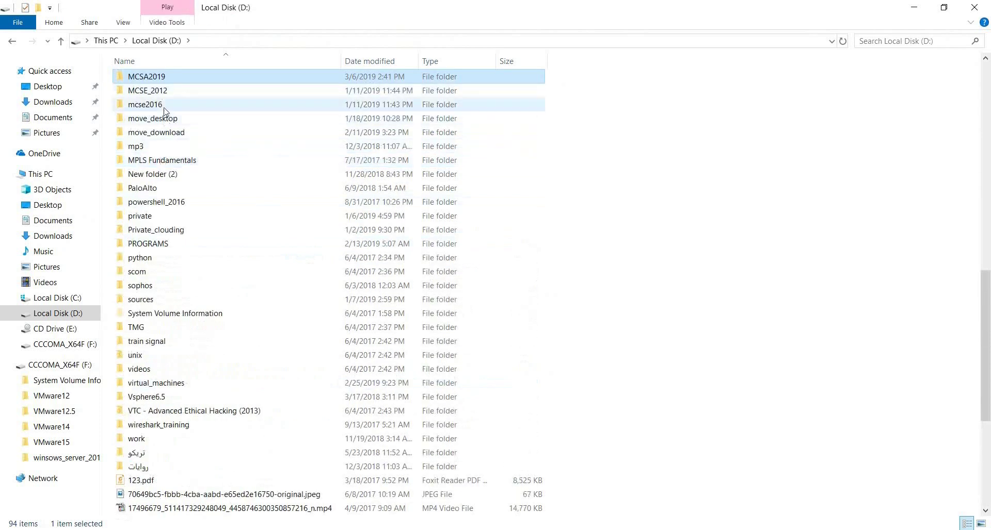
{"action": "double_click", "coordinate": [160, 105]}
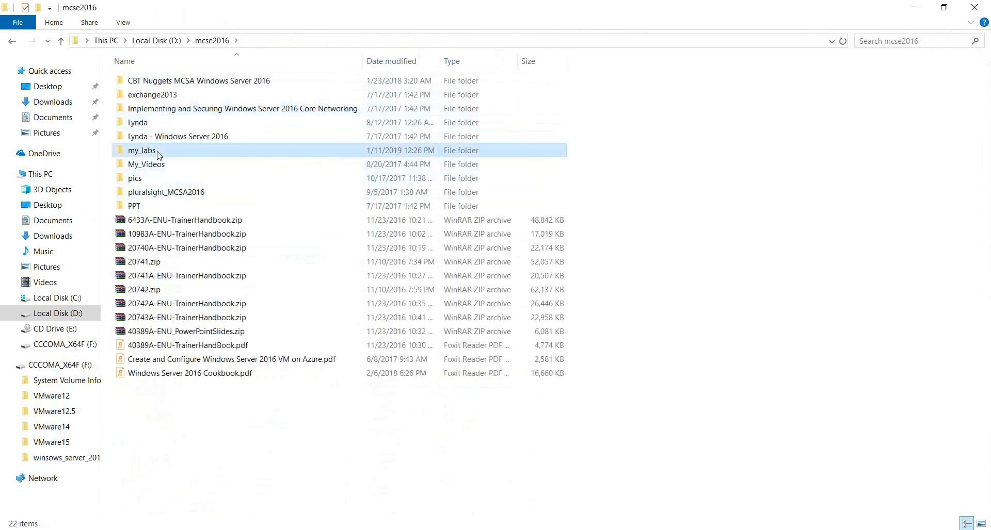
{"action": "double_click", "coordinate": [156, 150]}
{"action": "double_click", "coordinate": [150, 135]}
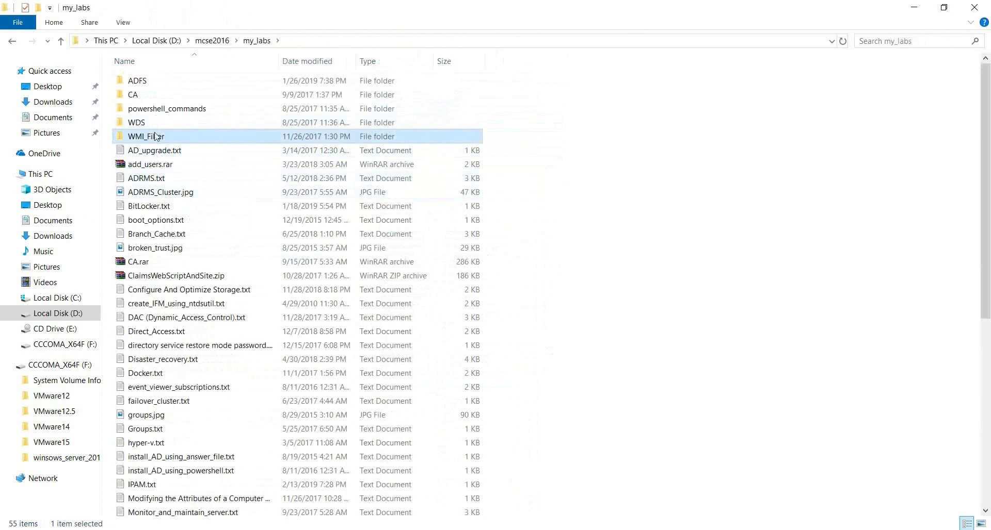
Open WMI_Filter_Example.txt in maximized Notepad, select its Windows XP SP3 query, and return to Group Policy Management.
{"action": "double_click", "coordinate": [169, 111]}
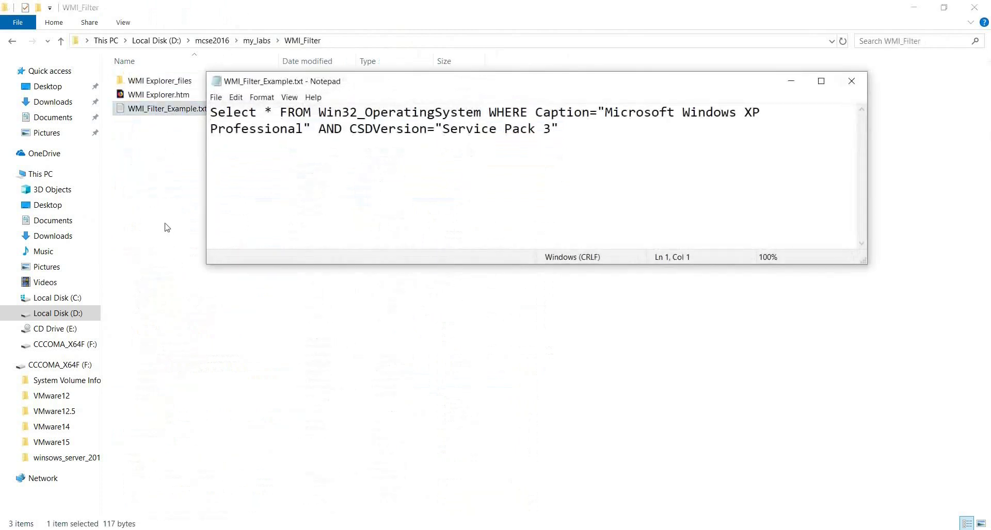
{"action": "left_click", "coordinate": [818, 81]}
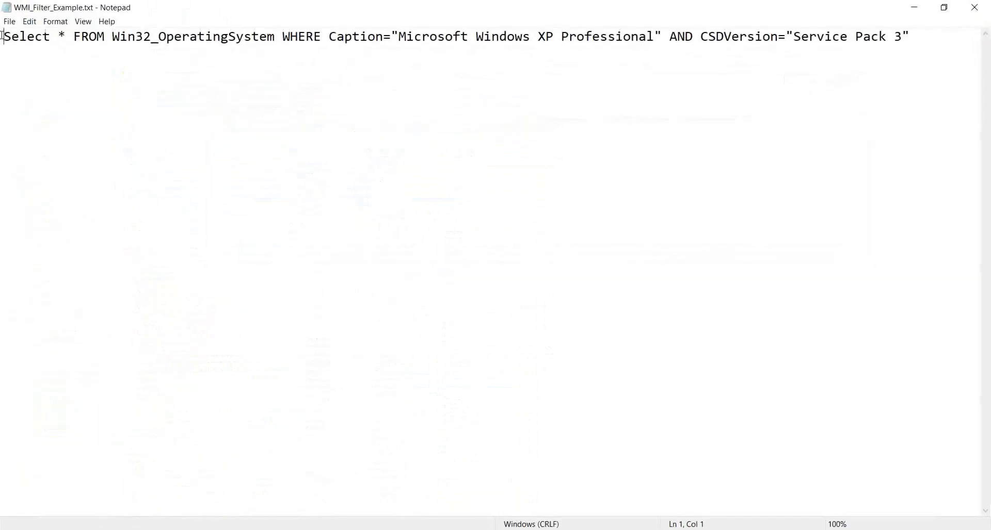
{"action": "left_click_drag", "start_coordinate": [3, 36], "coordinate": [918, 42]}
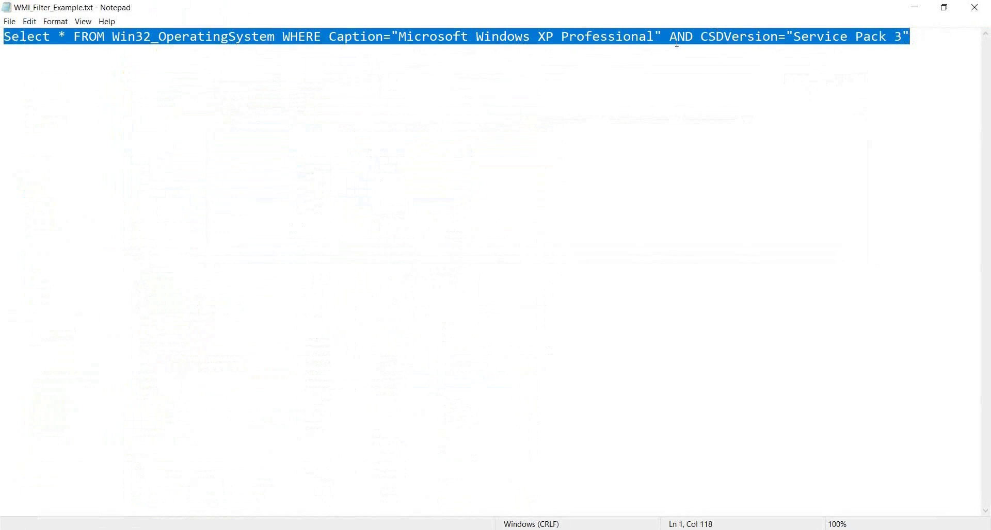
{"action": "key", "text": "alt+Tab"}
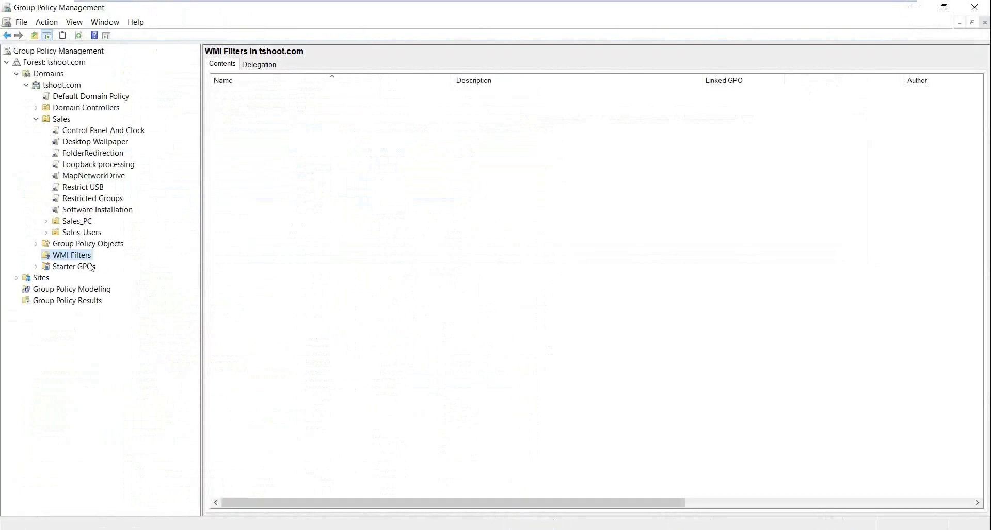
Start a new WMI filter query and paste the clipboard, which holds \\pdc\Desktop text instead.
{"action": "right_click", "coordinate": [86, 262]}
{"action": "left_click", "coordinate": [125, 266]}
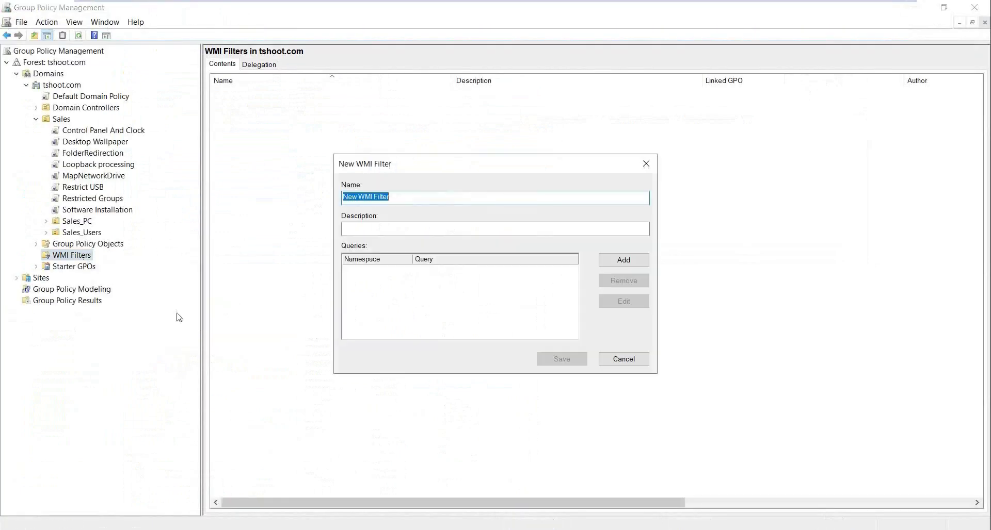
{"action": "left_click", "coordinate": [634, 264]}
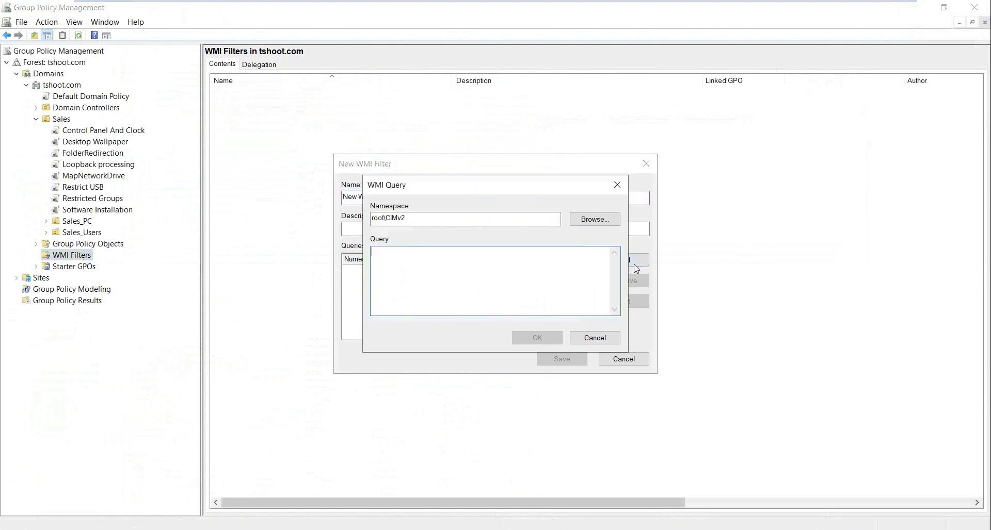
{"action": "type", "text": "\\\\pdc\\Desktop"}
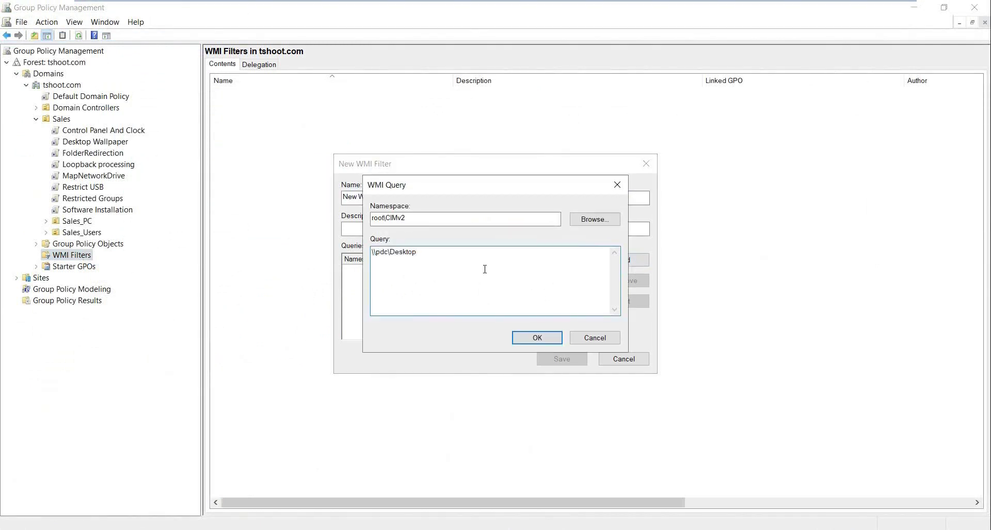
Delete the wrong text, cancel the query and filter dialogs, and minimize the console.
{"action": "left_click_drag", "start_coordinate": [464, 254], "coordinate": [327, 254]}
{"action": "key", "text": "Delete"}
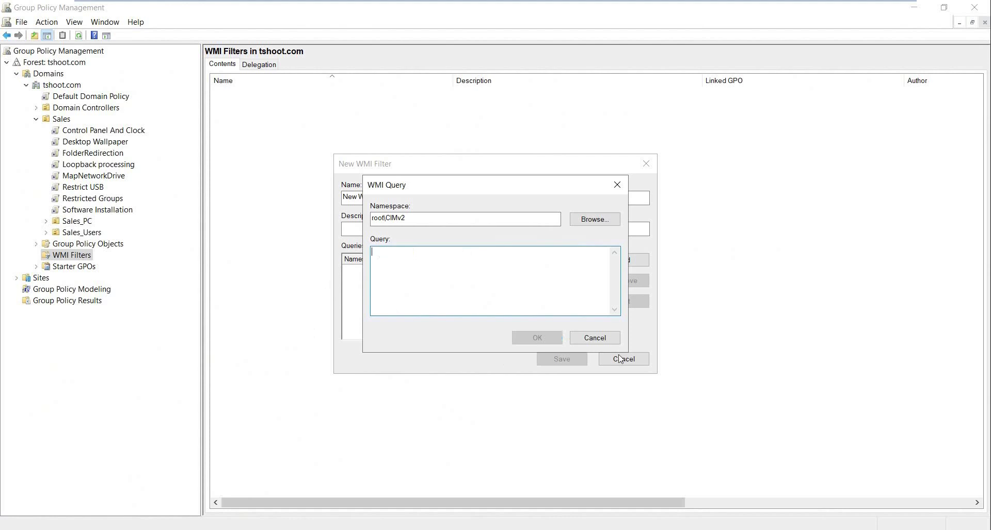
{"action": "key", "text": "Escape"}
{"action": "left_click", "coordinate": [623, 359]}
{"action": "left_click", "coordinate": [914, 7]}
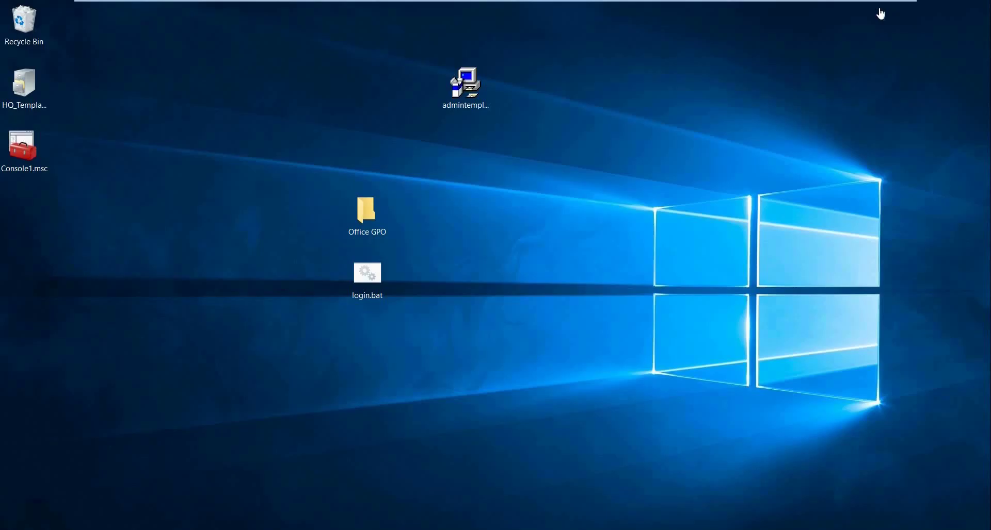
Copy WMI_Filter_Example.txt from the host Explorer onto the server desktop, then restore full screen.
{"action": "left_click", "coordinate": [885, 11]}
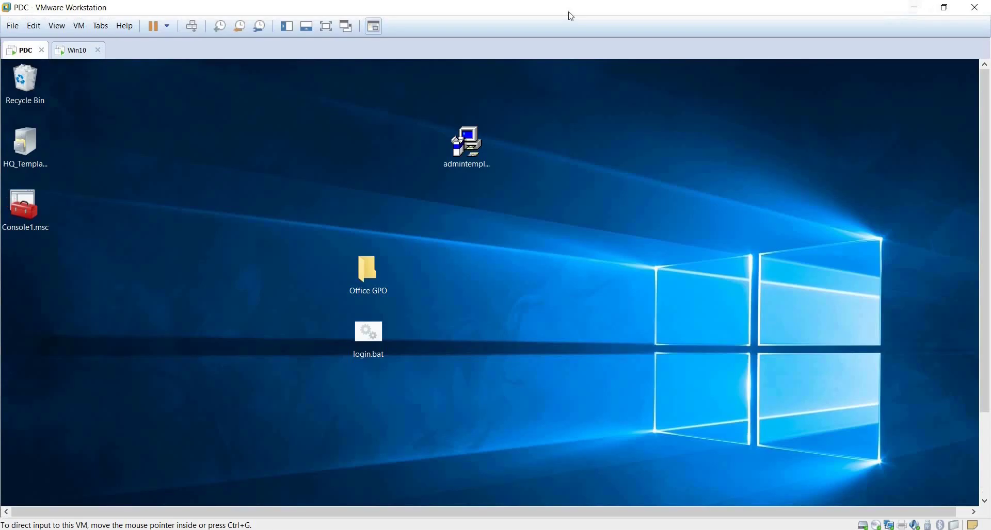
{"action": "double_click", "coordinate": [570, 15]}
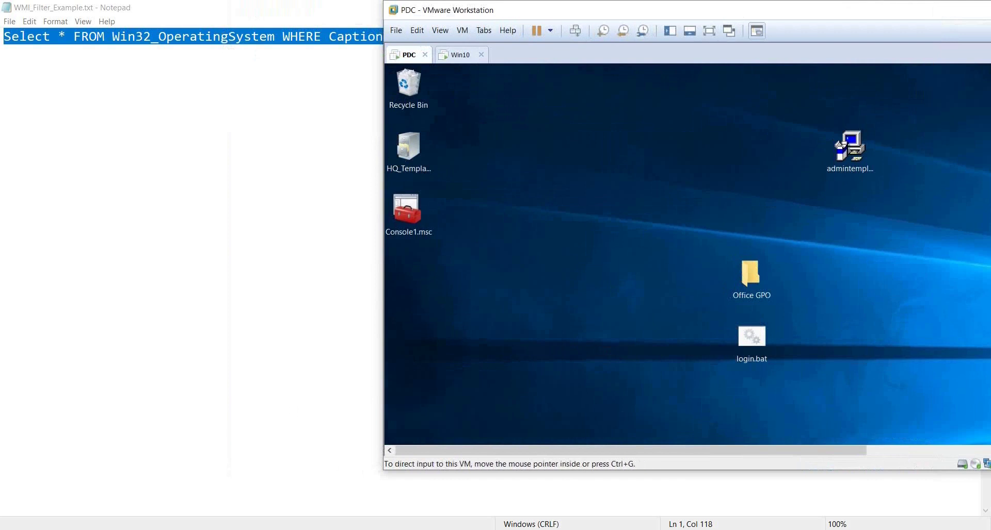
{"action": "key", "text": "alt+Tab"}
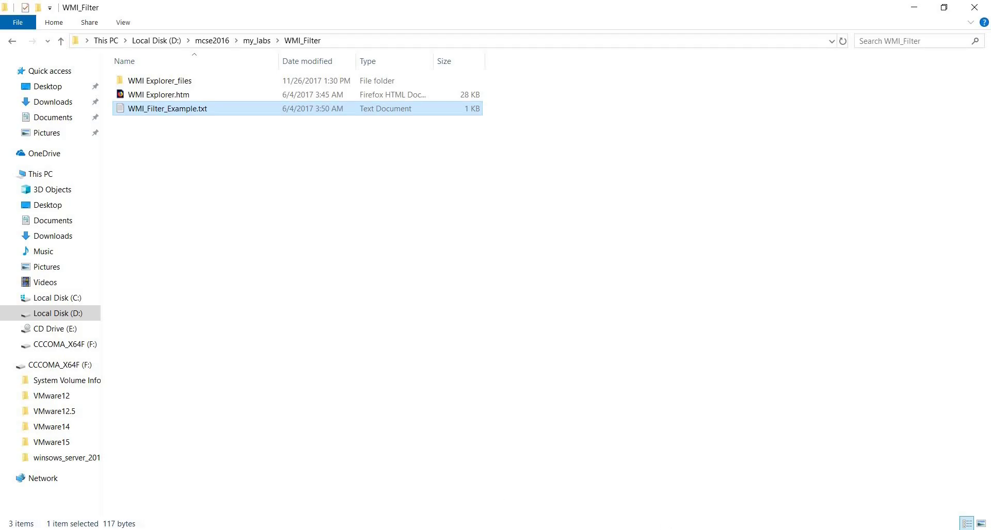
{"action": "key", "text": "alt+Tab"}
{"action": "left_click_drag", "start_coordinate": [233, 108], "coordinate": [593, 155]}
{"action": "key", "text": "ctrl+alt+Return"}
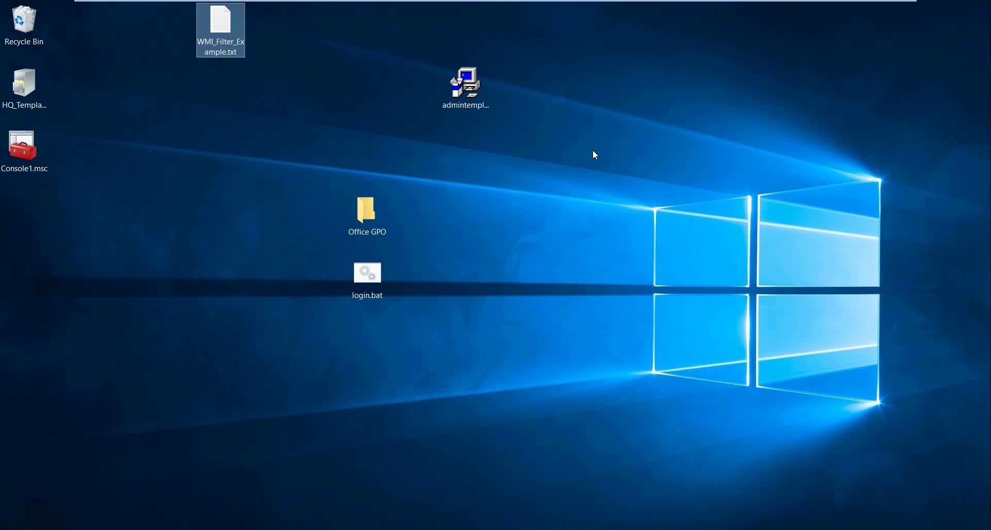
Open WMI_Filter_Example.txt on the server, copy its entire query line, and return to Group Policy Management.
{"action": "double_click", "coordinate": [240, 44]}
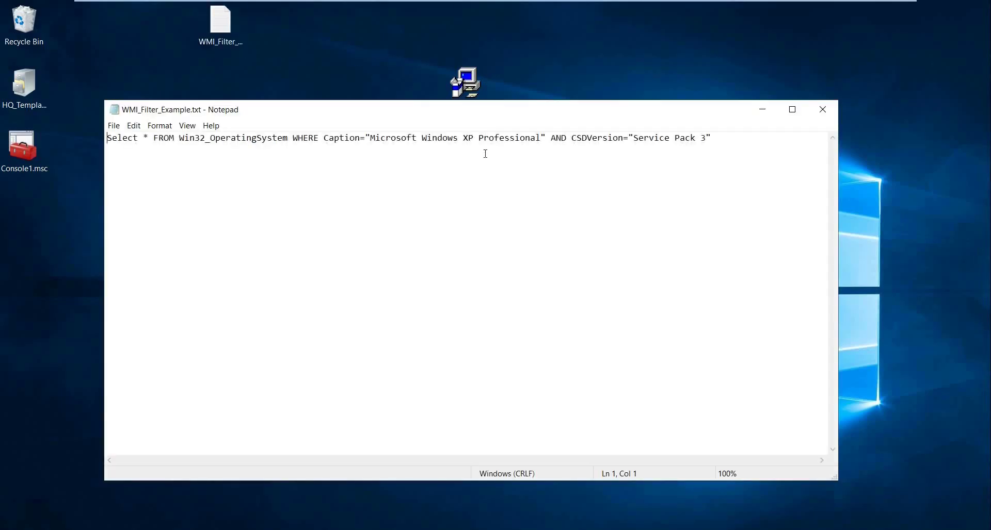
{"action": "key", "text": "ctrl+a"}
{"action": "key", "text": "ctrl+c"}
{"action": "left_click", "coordinate": [763, 109]}
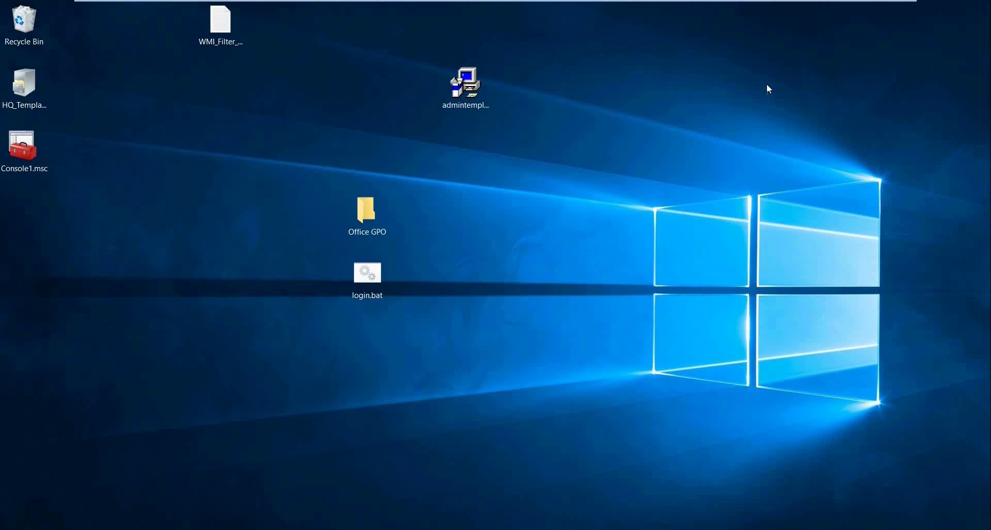
{"action": "key", "text": "alt+Tab"}
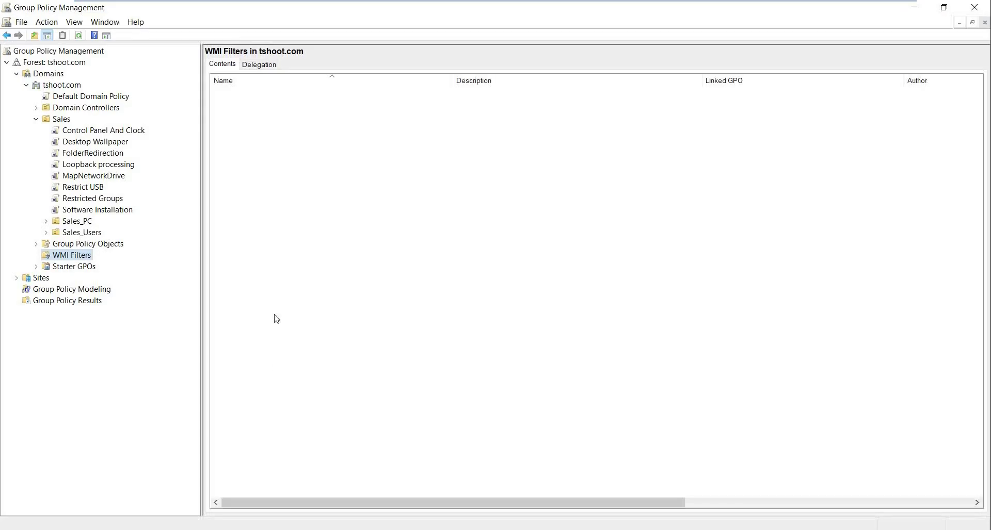
Create a WMI filter with the pasted Win32_OperatingSystem query for Windows XP Professional SP3 and save it.
{"action": "right_click", "coordinate": [64, 257]}
{"action": "left_click", "coordinate": [93, 265]}
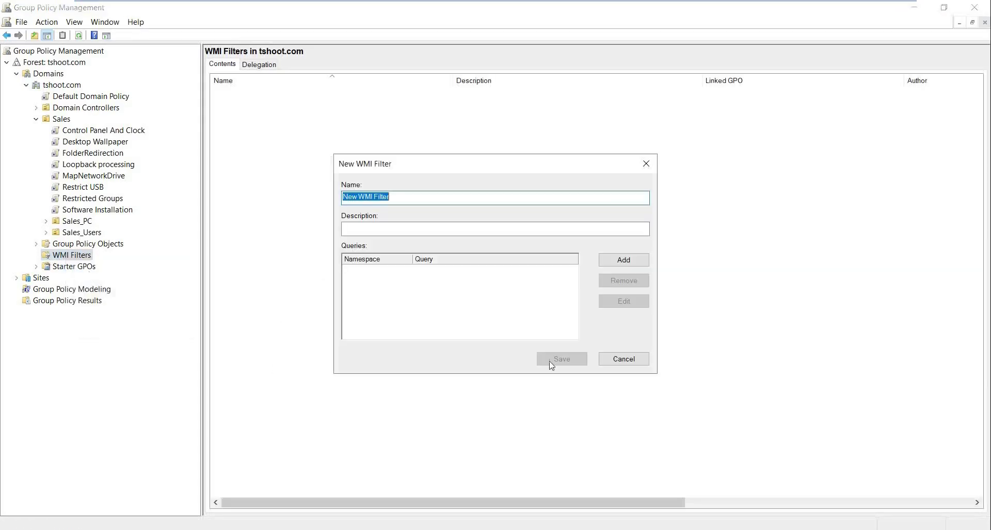
{"action": "left_click", "coordinate": [625, 262]}
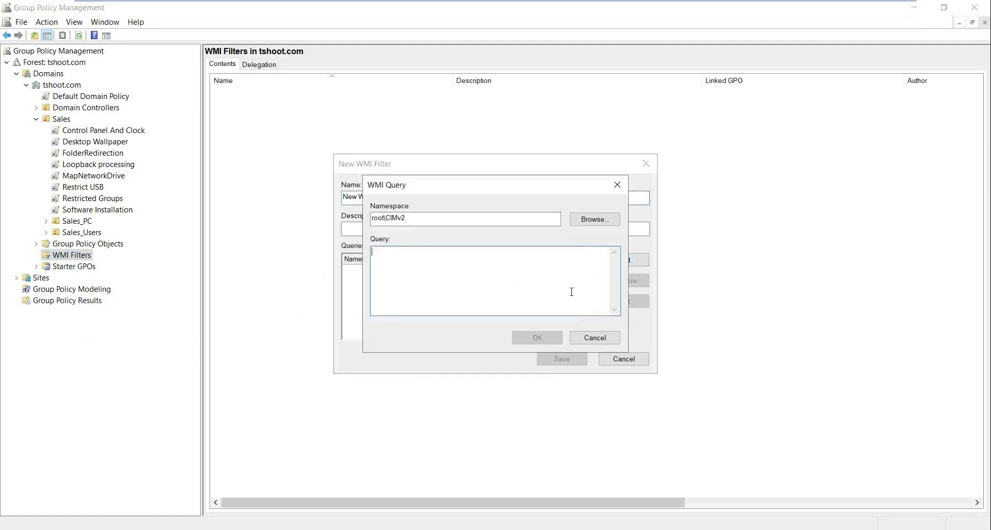
{"action": "key", "text": "ctrl+v"}
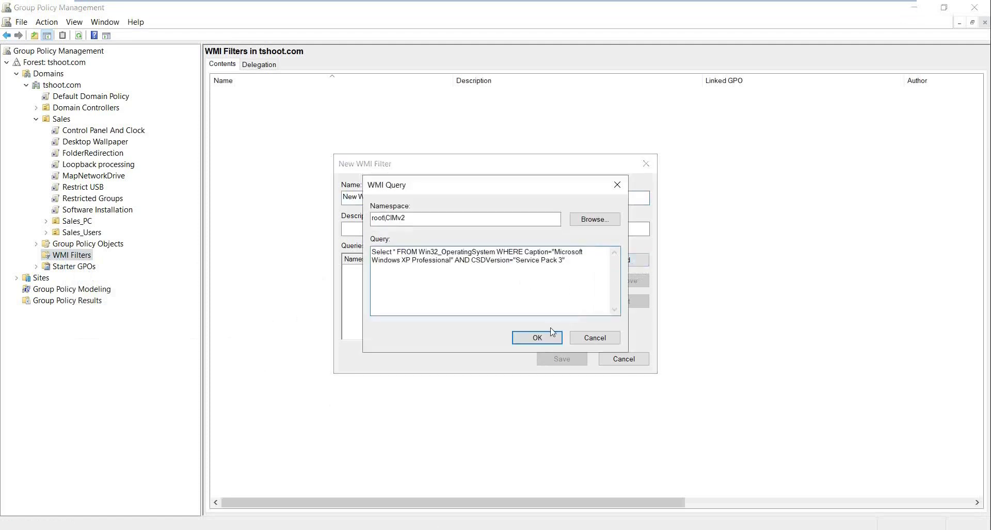
{"action": "mouse_move", "coordinate": [569, 265]}
{"action": "left_mouse_down"}
{"action": "mouse_move", "coordinate": [534, 263]}
{"action": "mouse_move", "coordinate": [566, 261]}
{"action": "left_mouse_up"}
{"action": "left_click", "coordinate": [519, 263]}
{"action": "left_click", "coordinate": [541, 343]}
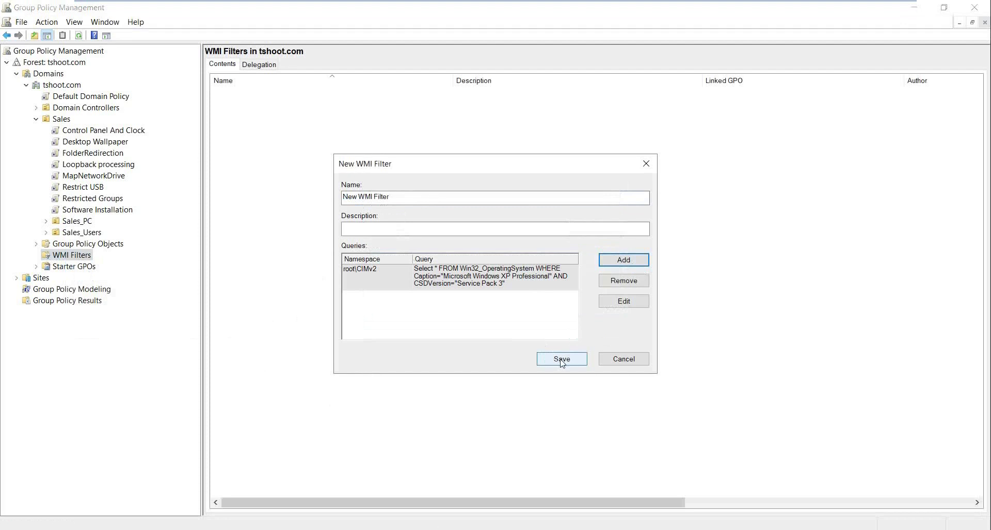
{"action": "left_click", "coordinate": [561, 360]}
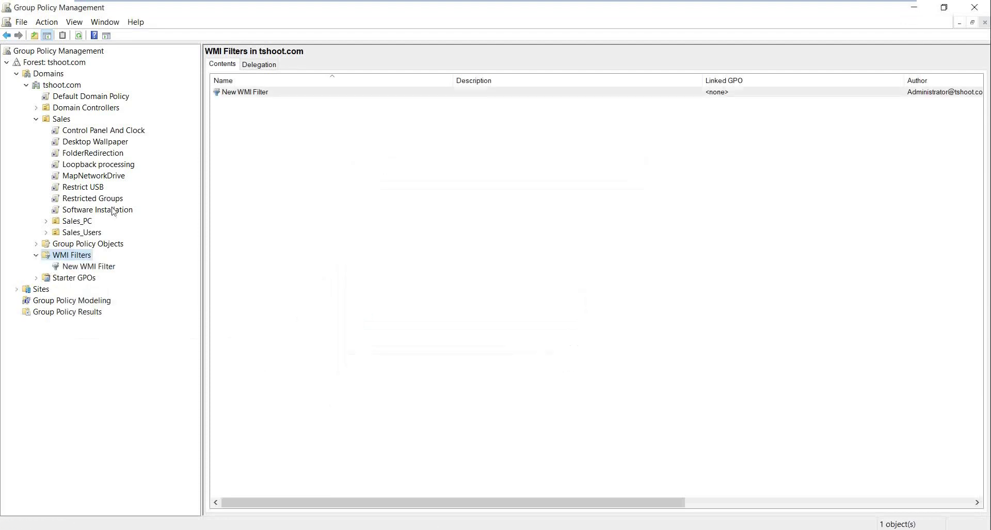
Check Desktop Wallpaper's scope and available WMI filters, then view New WMI Filter's details.
{"action": "left_click", "coordinate": [93, 141]}
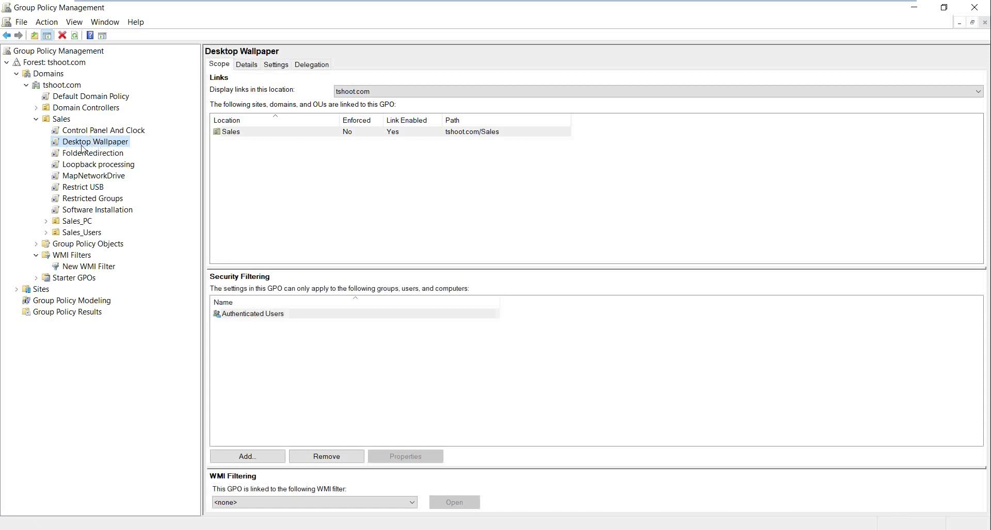
{"action": "right_click", "coordinate": [83, 149]}
{"action": "left_click", "coordinate": [258, 172]}
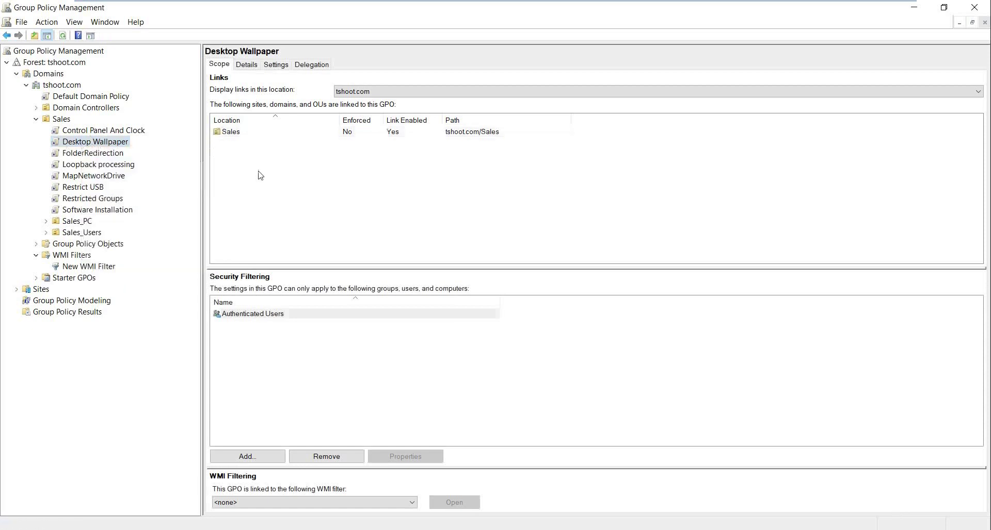
{"action": "left_click", "coordinate": [253, 507]}
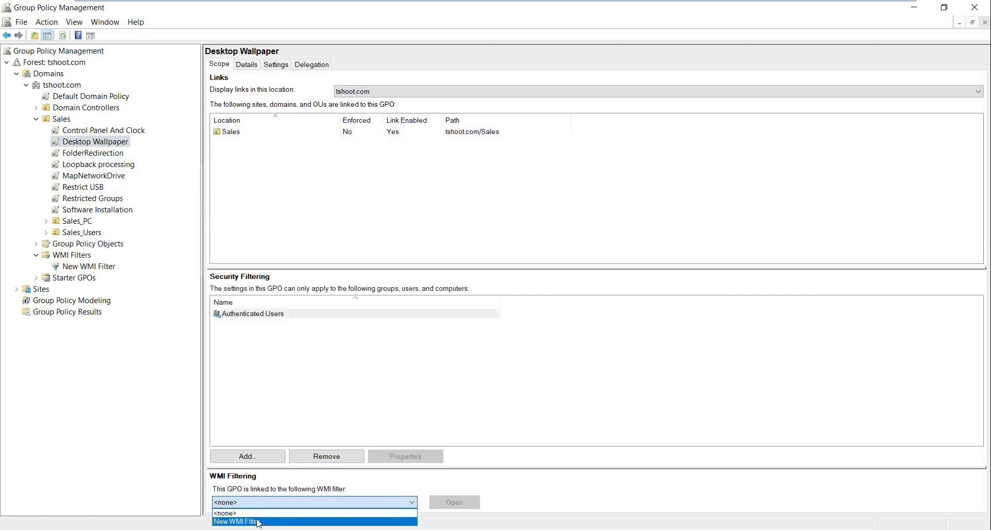
{"action": "left_click", "coordinate": [90, 266]}
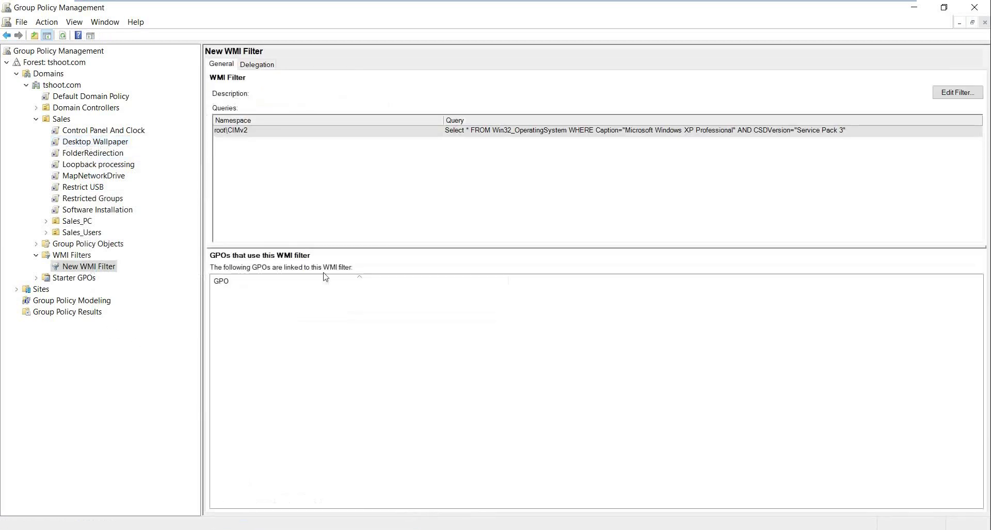
Try applying New WMI Filter to Control Panel And Clock, decline the change, then select the Sales OU.
{"action": "left_click", "coordinate": [112, 131]}
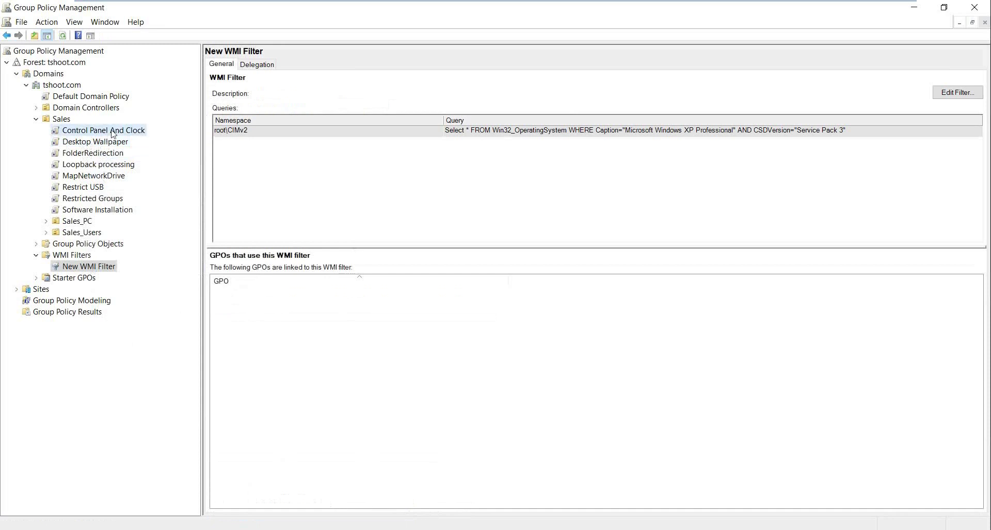
{"action": "left_click", "coordinate": [258, 503]}
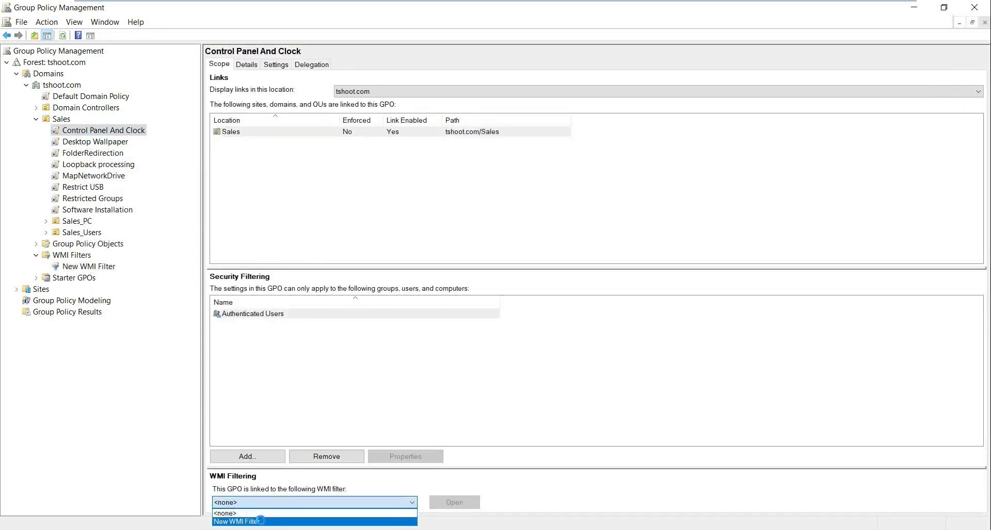
{"action": "left_click", "coordinate": [266, 523]}
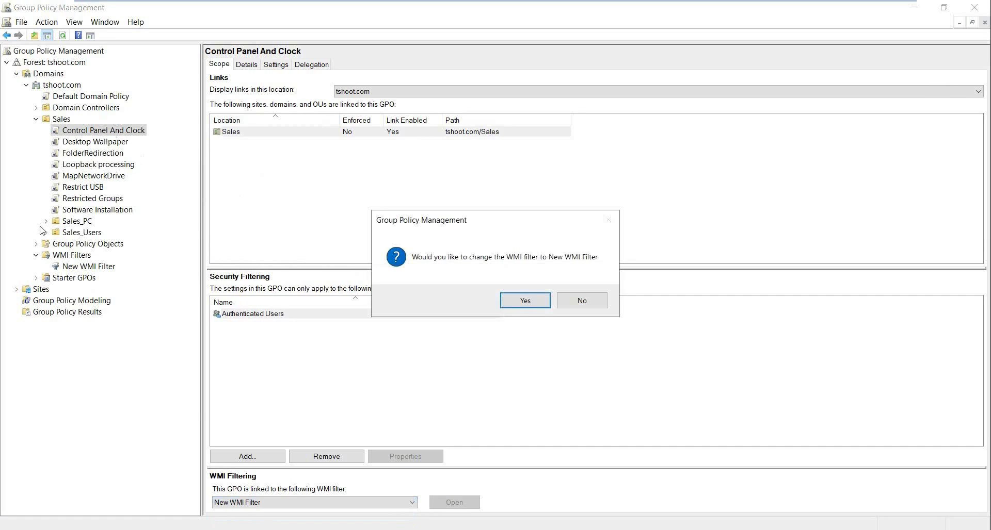
{"action": "left_click", "coordinate": [582, 301]}
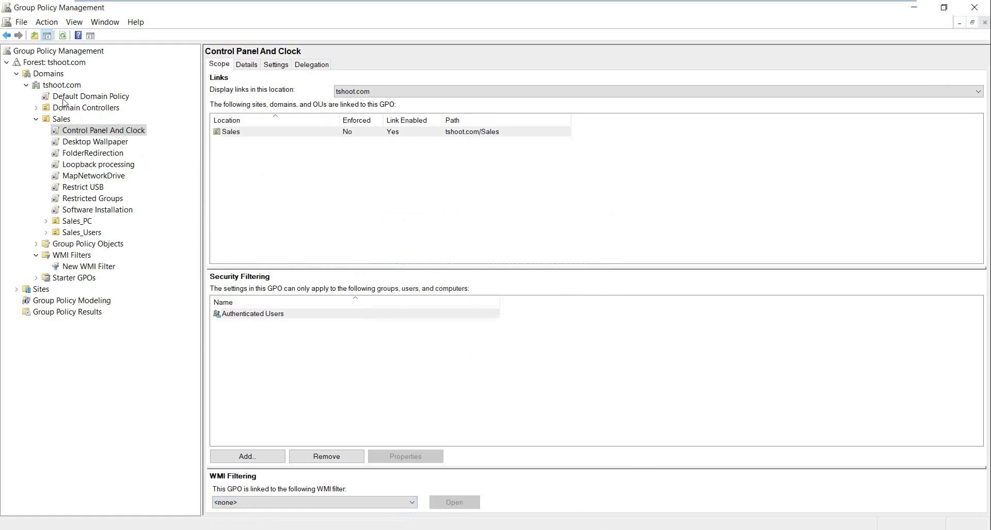
{"action": "left_click", "coordinate": [61, 120]}
Create a GPO named Software Restrictions linked to the Sales OU and open it for editing.
{"action": "right_click", "coordinate": [60, 122]}
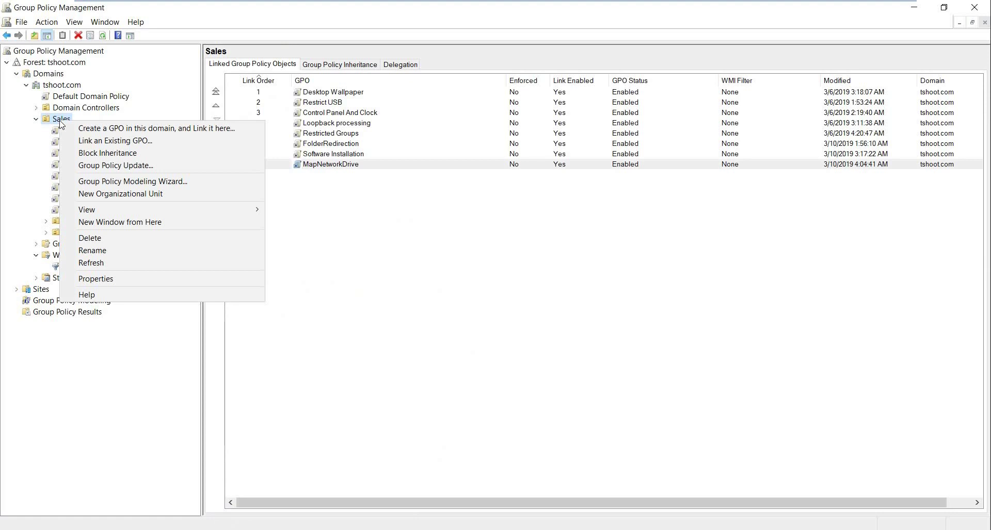
{"action": "left_click", "coordinate": [88, 129]}
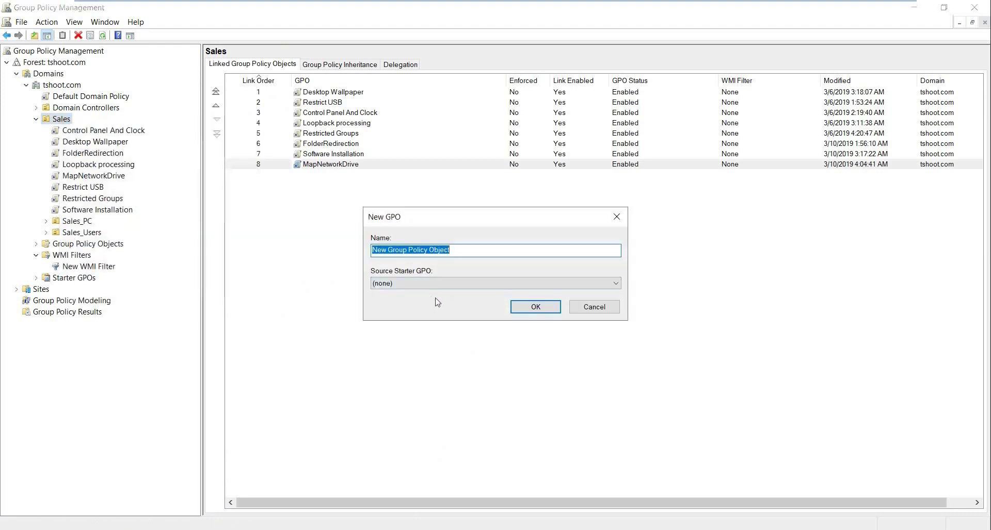
{"action": "type", "text": "Software Restric"}
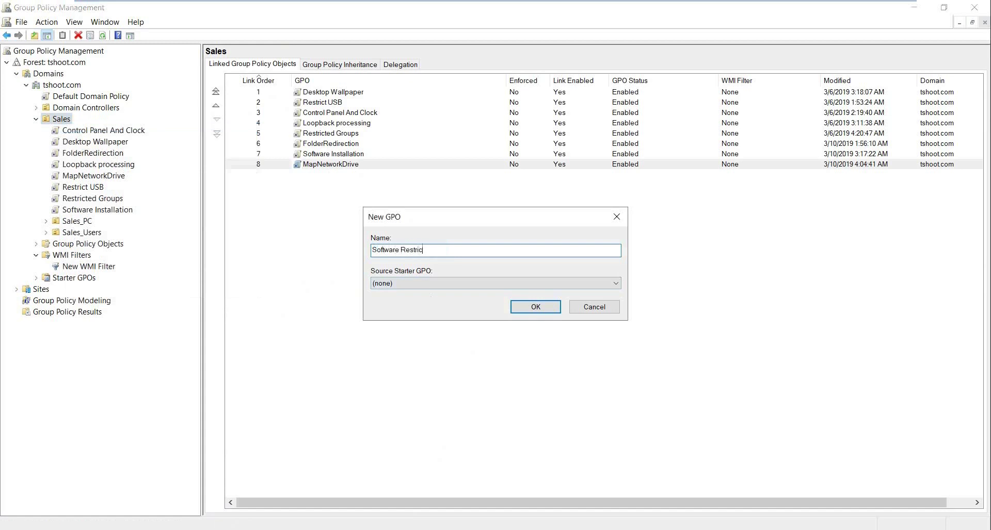
{"action": "type", "text": "tions"}
{"action": "left_click", "coordinate": [537, 307]}
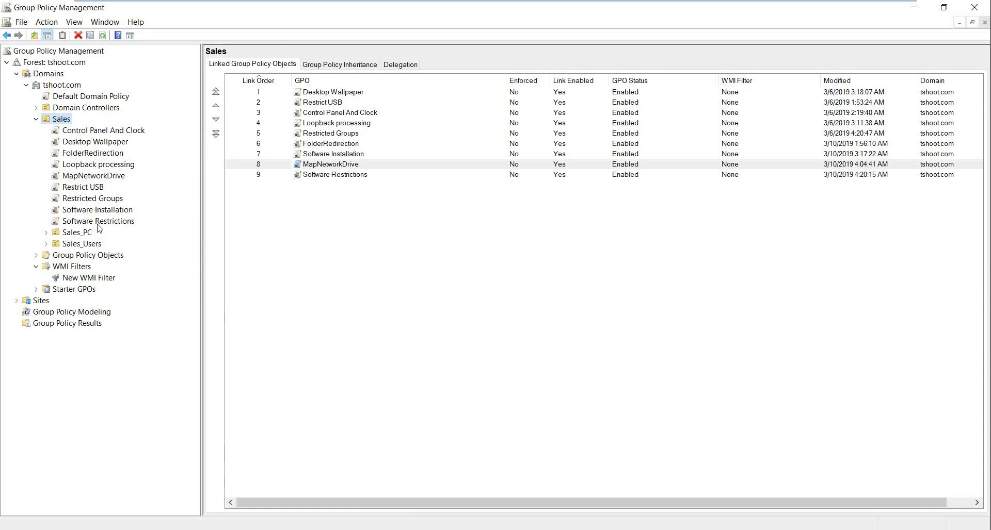
{"action": "right_click", "coordinate": [99, 222]}
{"action": "key", "text": "Escape"}
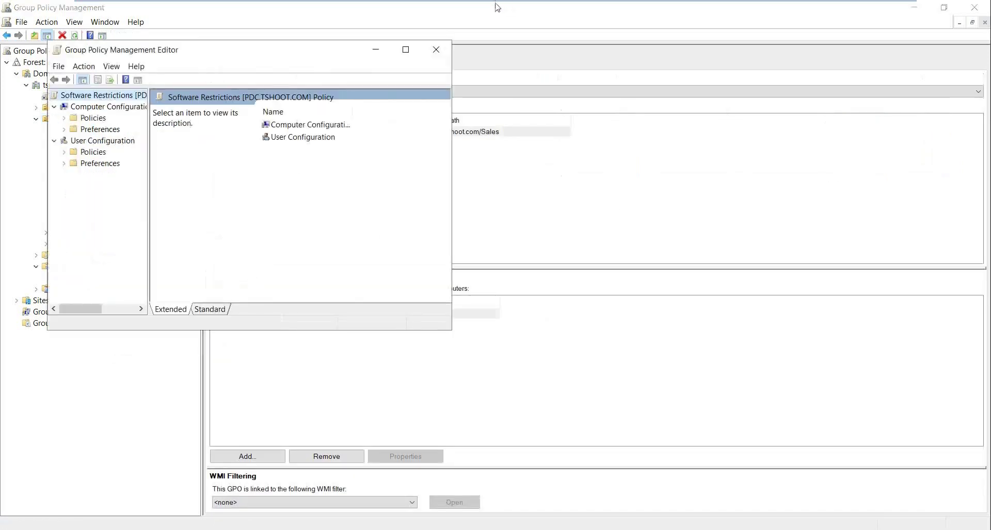
Maximize the policy editor, switch to the Win10 VM, and close Command Prompt.
{"action": "left_click", "coordinate": [405, 46]}
{"action": "mouse_move", "coordinate": [646, 5]}
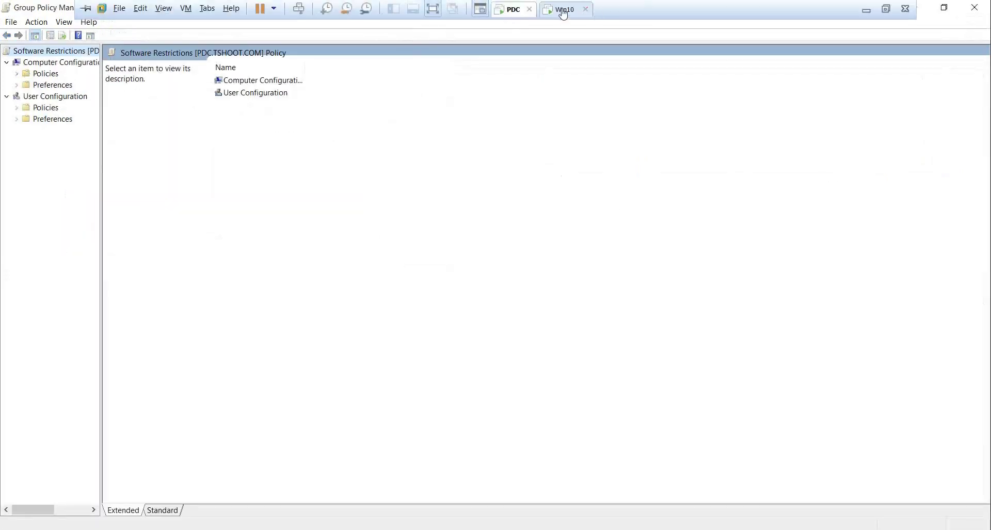
{"action": "left_click", "coordinate": [562, 10]}
{"action": "left_click", "coordinate": [937, 101]}
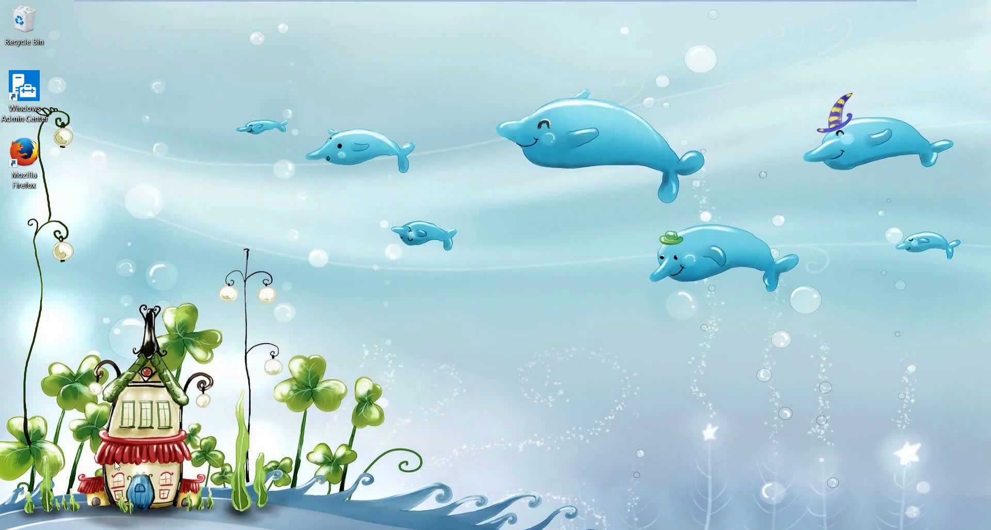
Launch calc and notepad from the Win+X Run dialog, closing each again.
{"action": "key", "text": "super+x"}
{"action": "left_click", "coordinate": [66, 495]}
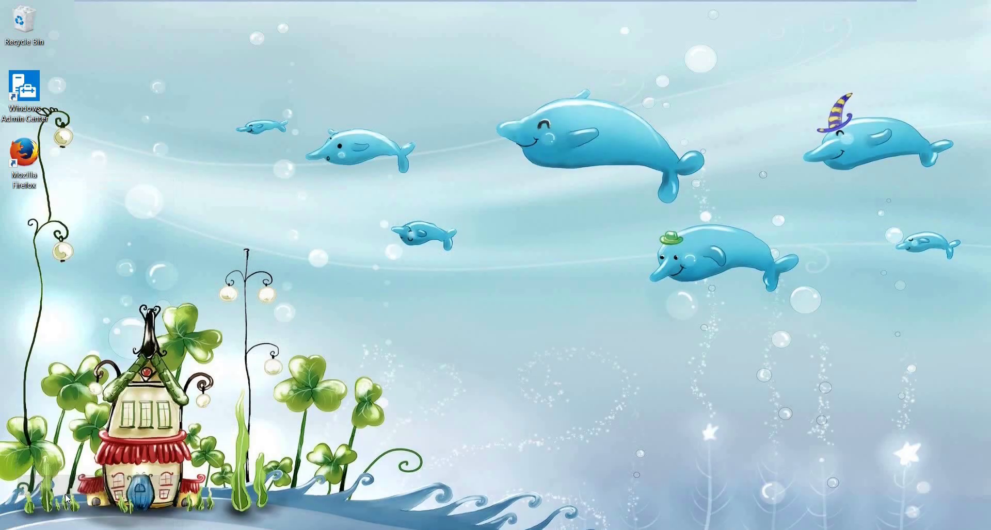
{"action": "type", "text": "calc"}
{"action": "key", "text": "Return"}
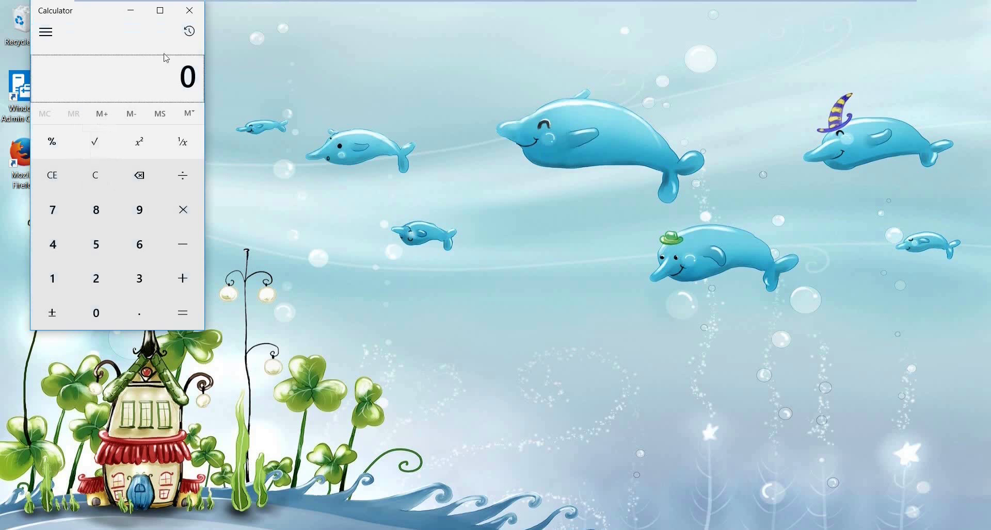
{"action": "left_click", "coordinate": [189, 10]}
{"action": "key", "text": "super+x"}
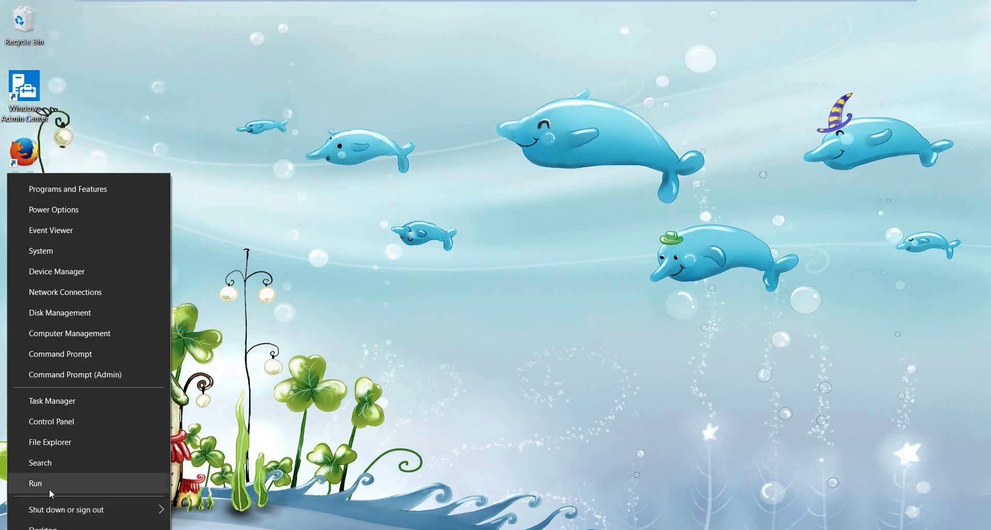
{"action": "left_click", "coordinate": [23, 480]}
{"action": "type", "text": "notepad"}
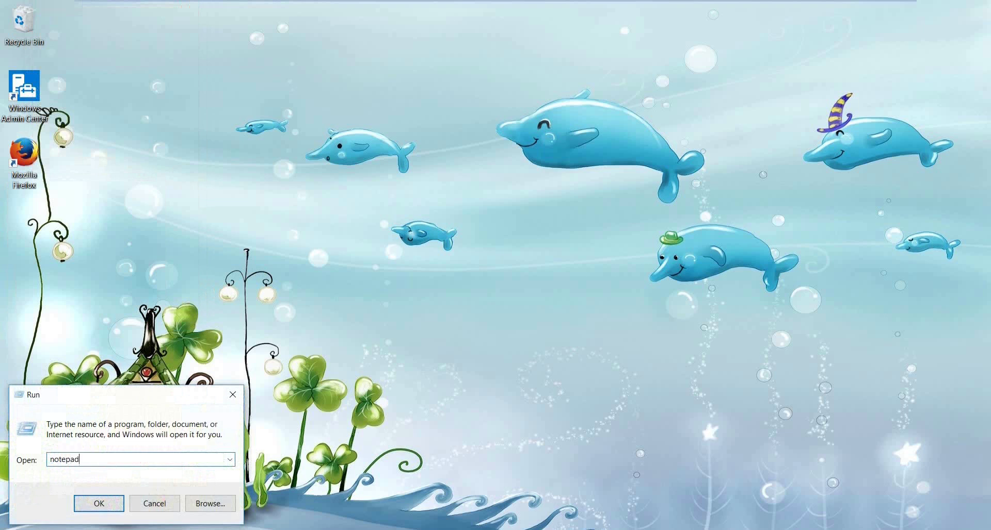
{"action": "key", "text": "Return"}
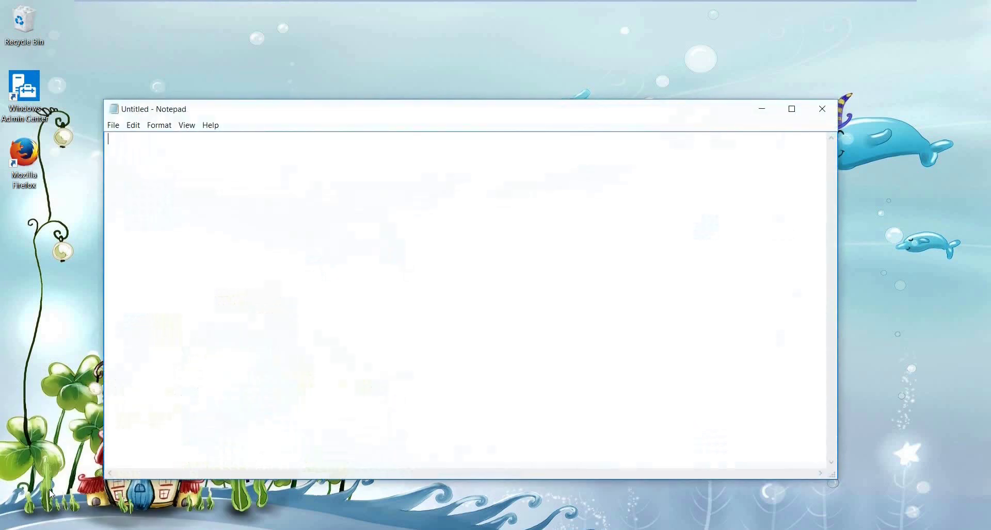
{"action": "left_click", "coordinate": [823, 109]}
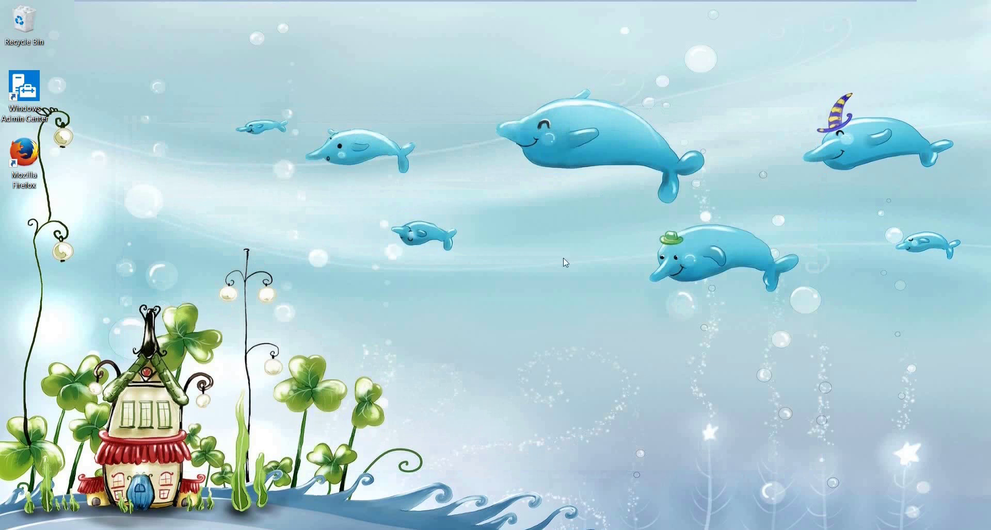
Back on the PDC VM, expand User Configuration's Policies and Windows Settings.
{"action": "mouse_move", "coordinate": [556, 4]}
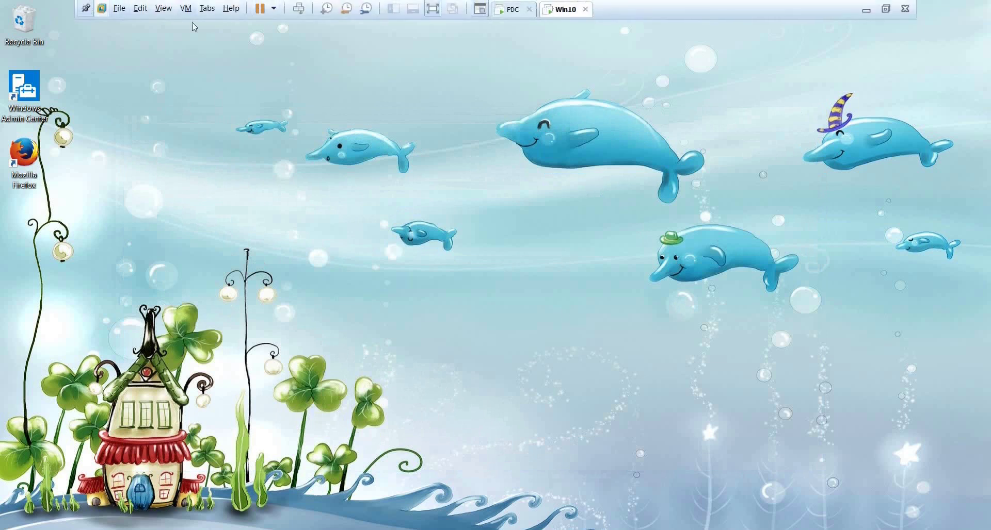
{"action": "left_click", "coordinate": [503, 14]}
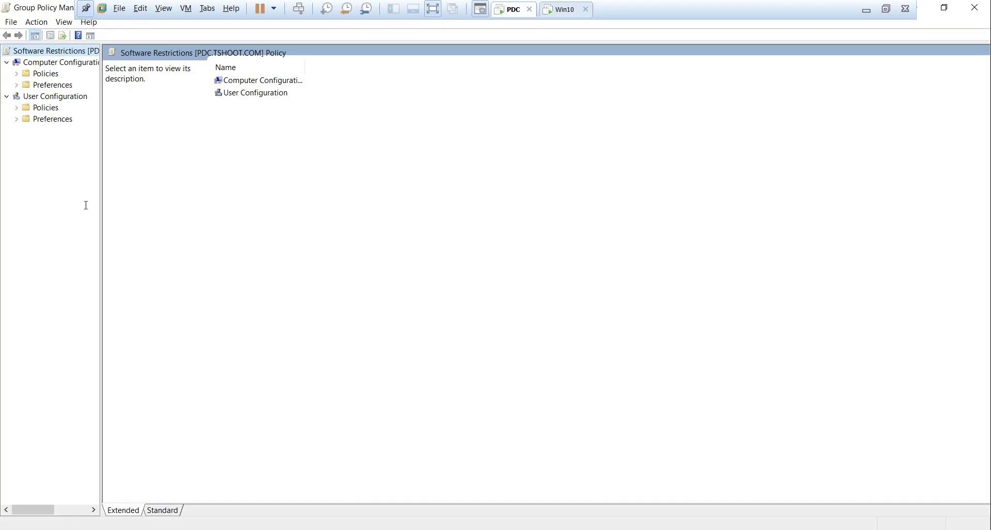
{"action": "double_click", "coordinate": [48, 109]}
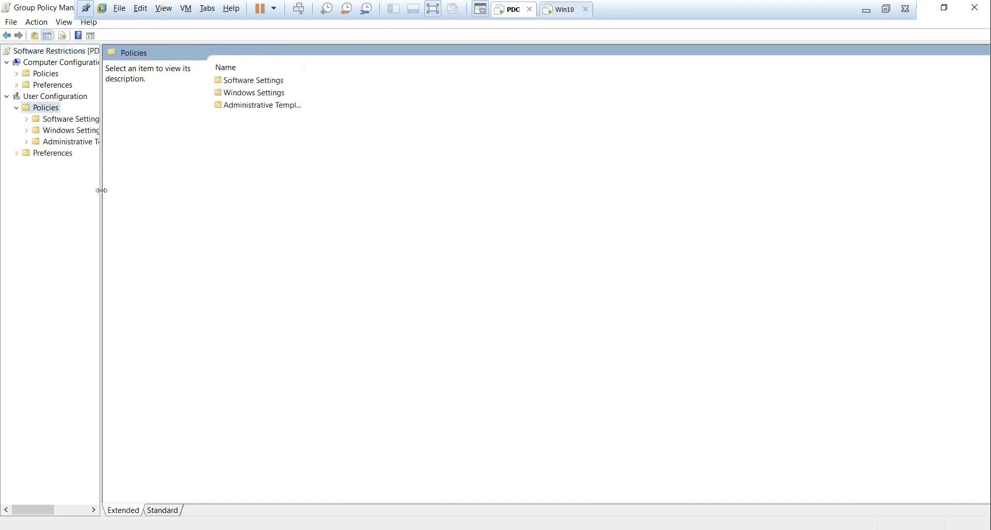
{"action": "left_click_drag", "start_coordinate": [102, 191], "coordinate": [165, 194]}
{"action": "double_click", "coordinate": [79, 133]}
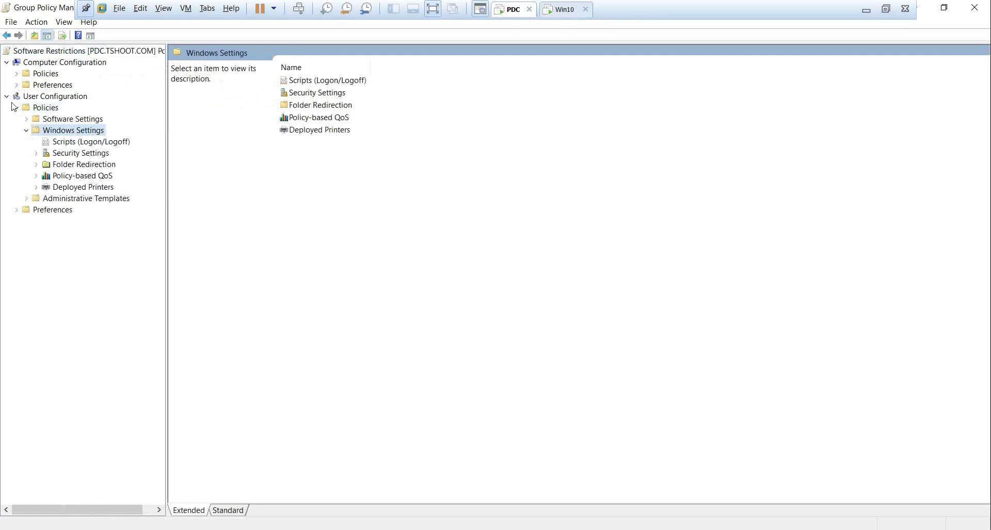
Expand Computer Configuration > Policies > Windows Settings > Security Settings and select Software Restriction Policies.
{"action": "double_click", "coordinate": [39, 74]}
{"action": "left_click", "coordinate": [71, 98]}
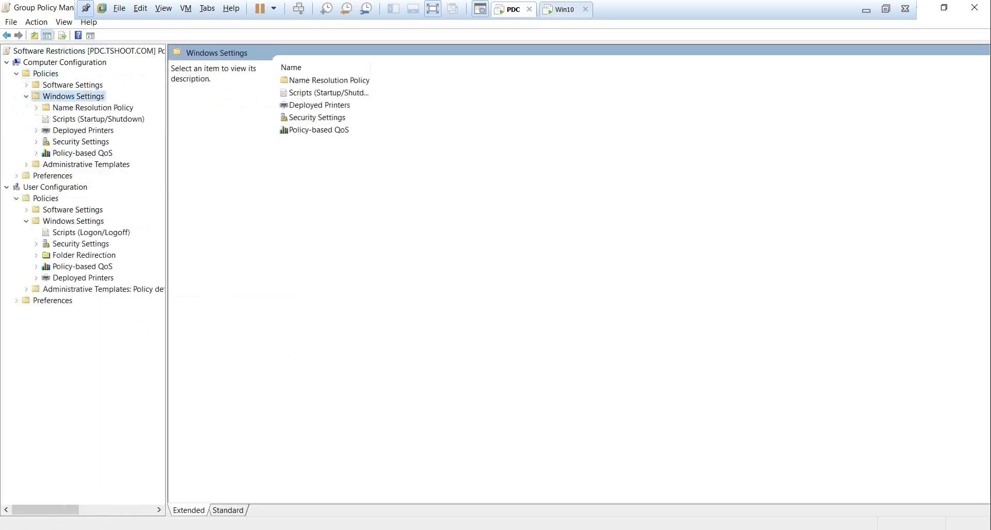
{"action": "double_click", "coordinate": [85, 143]}
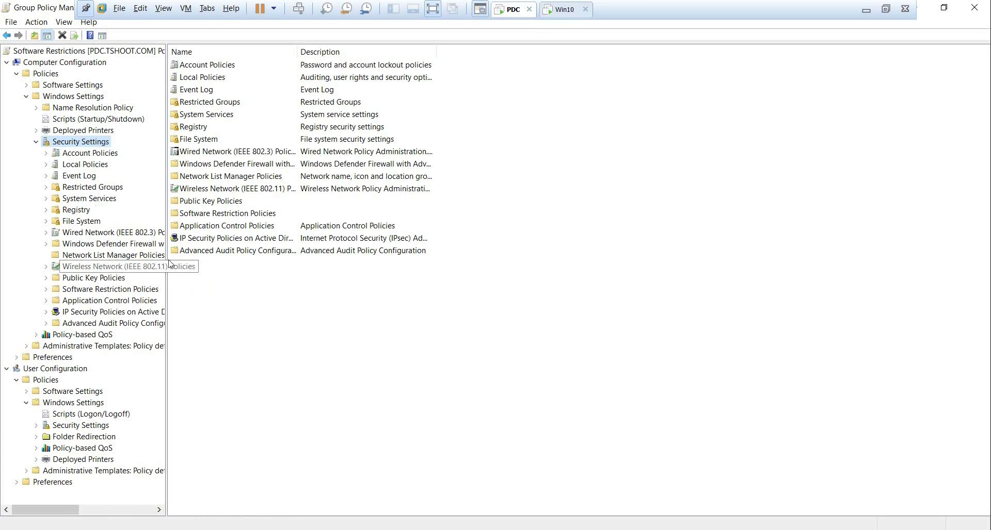
{"action": "left_click_drag", "start_coordinate": [166, 210], "coordinate": [218, 209]}
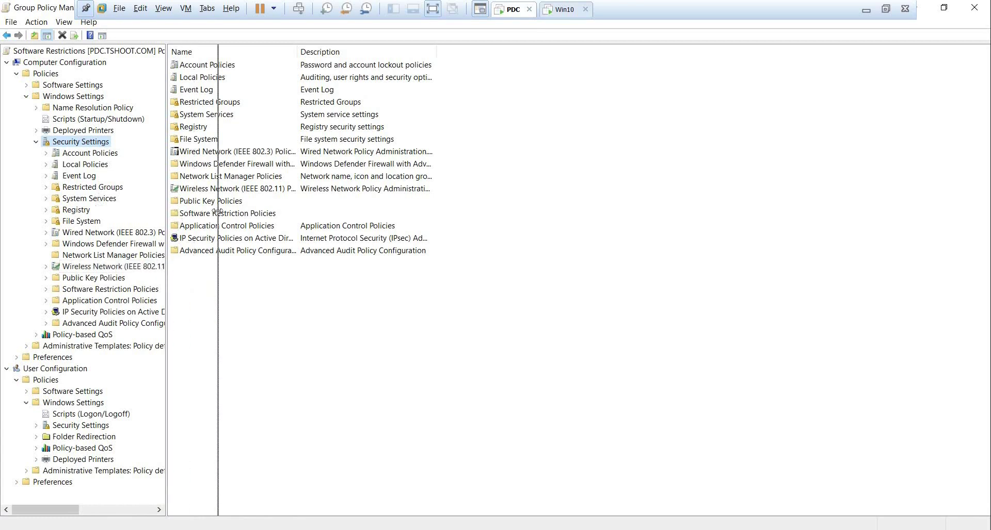
{"action": "left_click", "coordinate": [100, 292]}
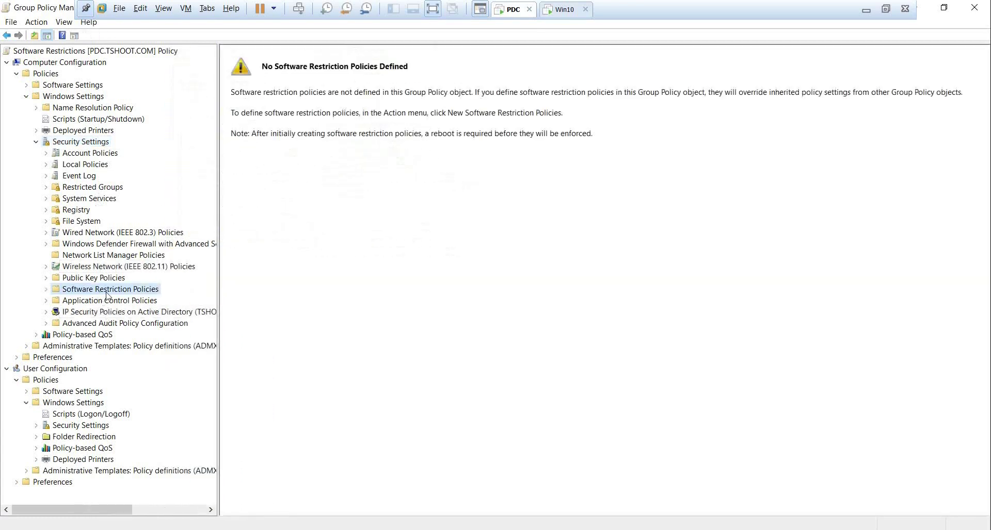
{"action": "left_click", "coordinate": [46, 289]}
{"action": "right_click", "coordinate": [153, 290]}
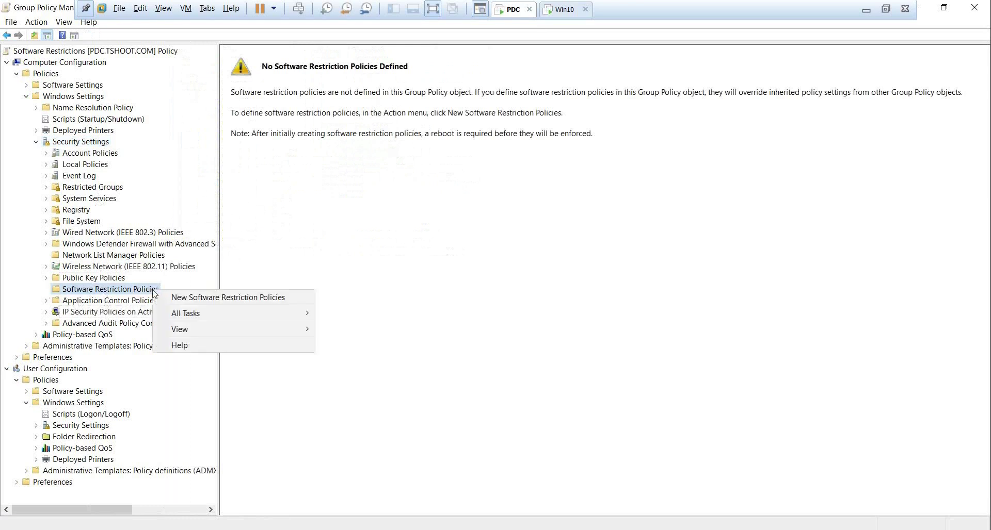
Create new software restriction policies and view the two default registry path rules under Additional Rules.
{"action": "left_click", "coordinate": [283, 297]}
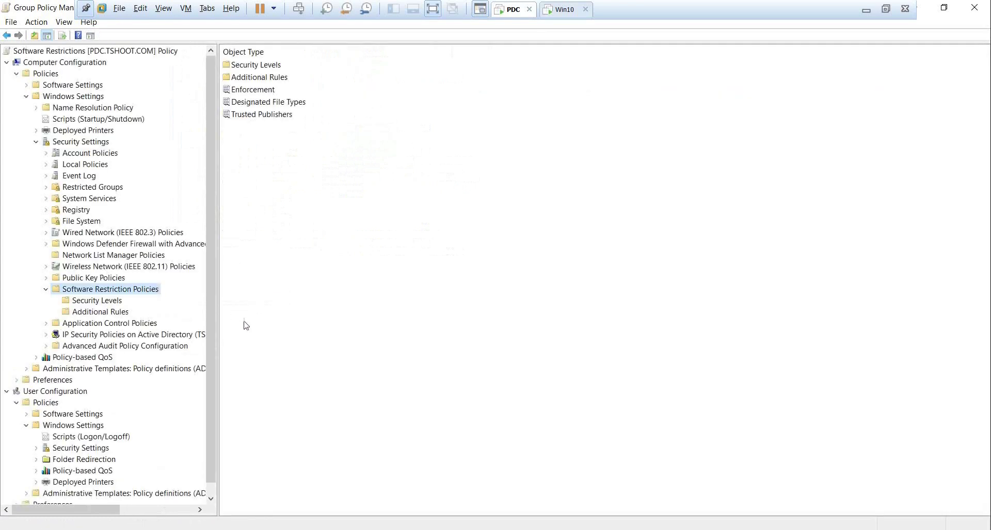
{"action": "left_click", "coordinate": [108, 302]}
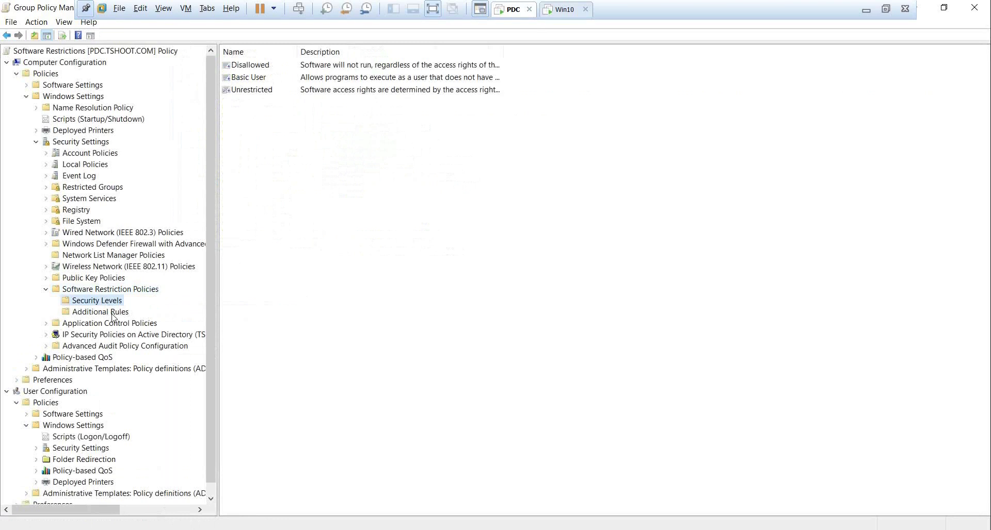
{"action": "left_click", "coordinate": [113, 314]}
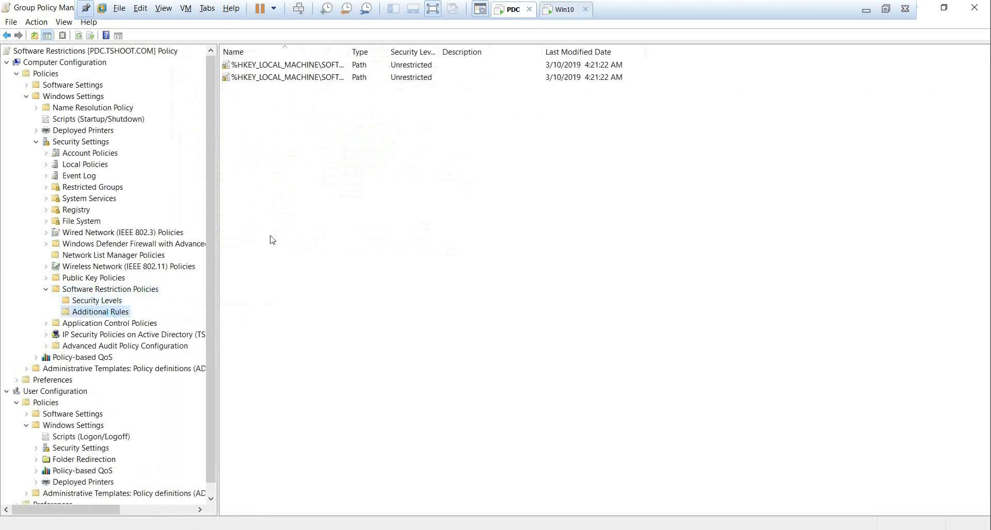
{"action": "left_click_drag", "start_coordinate": [349, 51], "coordinate": [381, 52]}
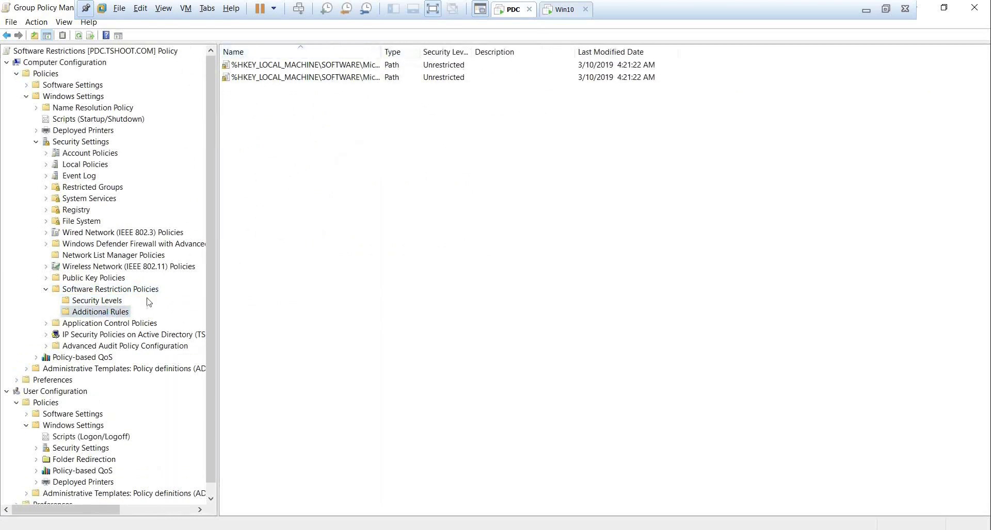
Review the Disallowed, Basic User and Unrestricted security levels, then bring up Additional Rules' new-rule menu.
{"action": "left_click", "coordinate": [116, 303]}
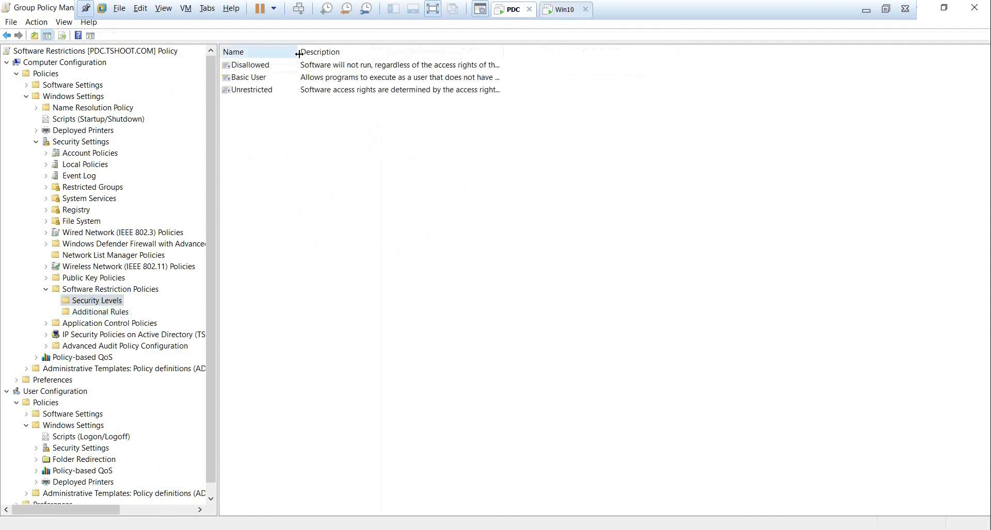
{"action": "left_click_drag", "start_coordinate": [298, 50], "coordinate": [320, 52]}
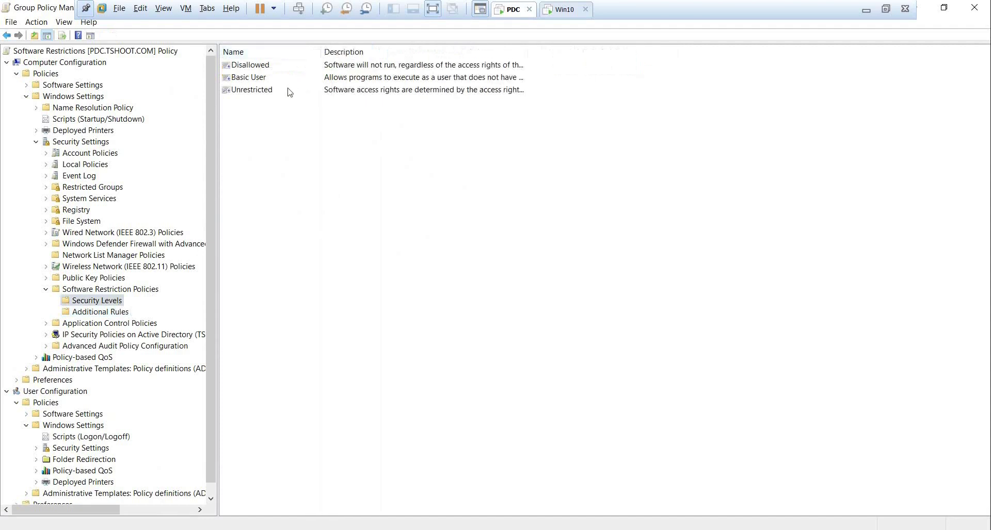
{"action": "left_click", "coordinate": [261, 67]}
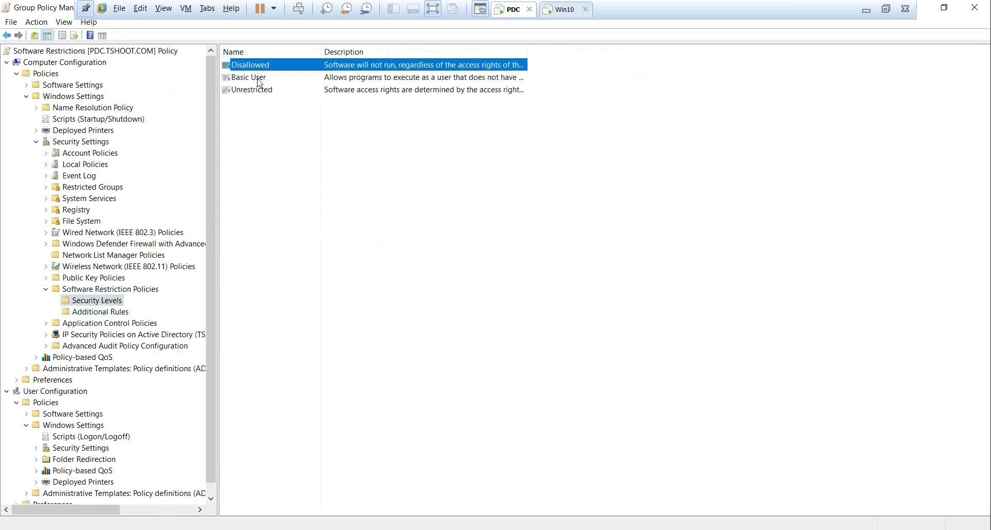
{"action": "left_click", "coordinate": [258, 81]}
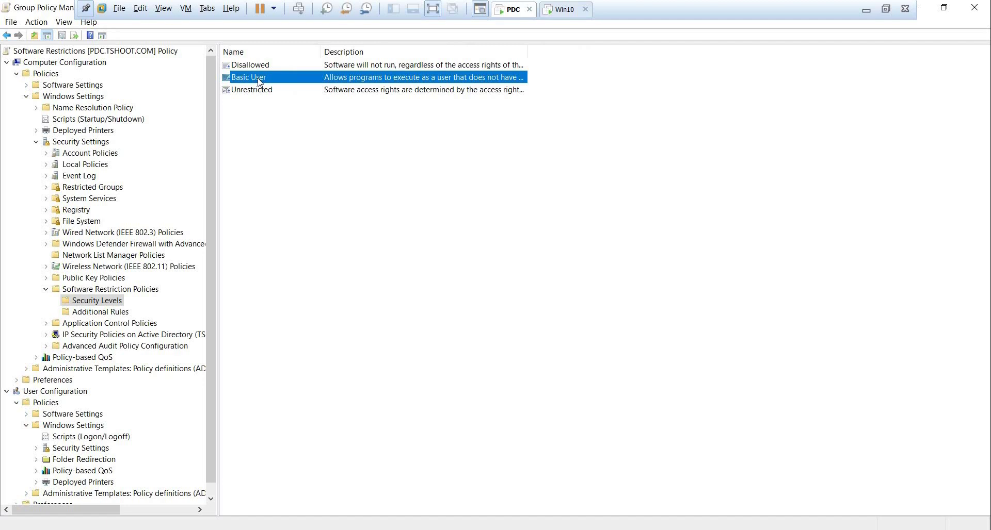
{"action": "left_click", "coordinate": [272, 91]}
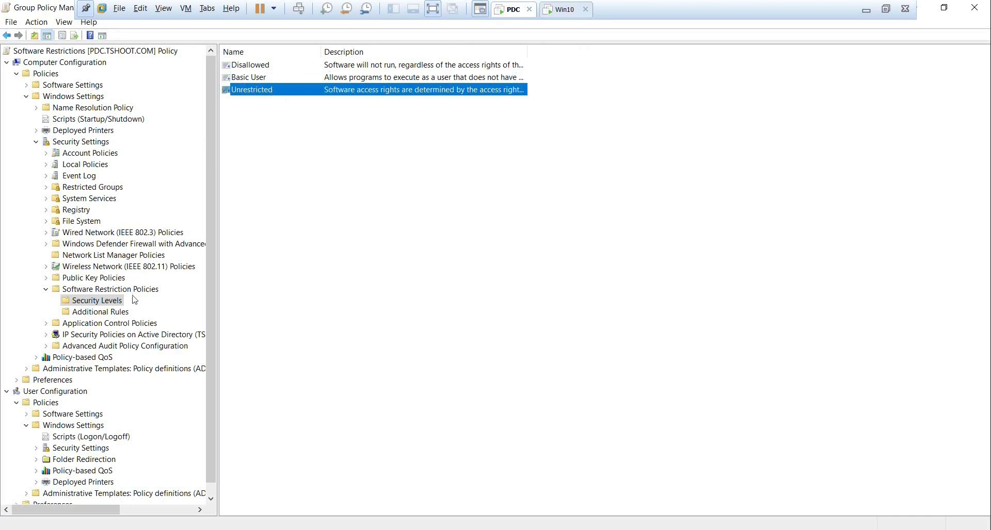
{"action": "left_click", "coordinate": [115, 312]}
{"action": "right_click", "coordinate": [310, 193]}
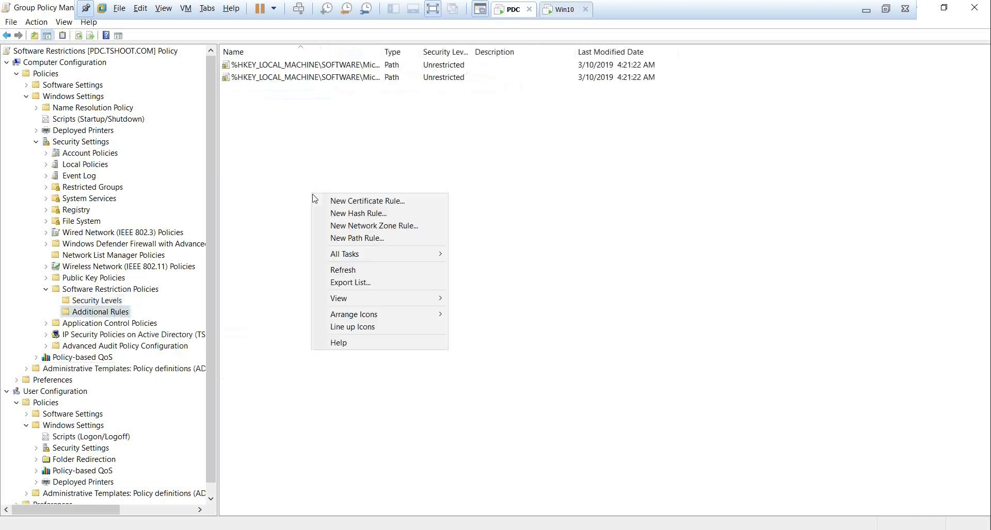
Start a new path rule under Additional Rules, defaulting to an empty path and Disallowed security.
{"action": "left_click", "coordinate": [398, 238]}
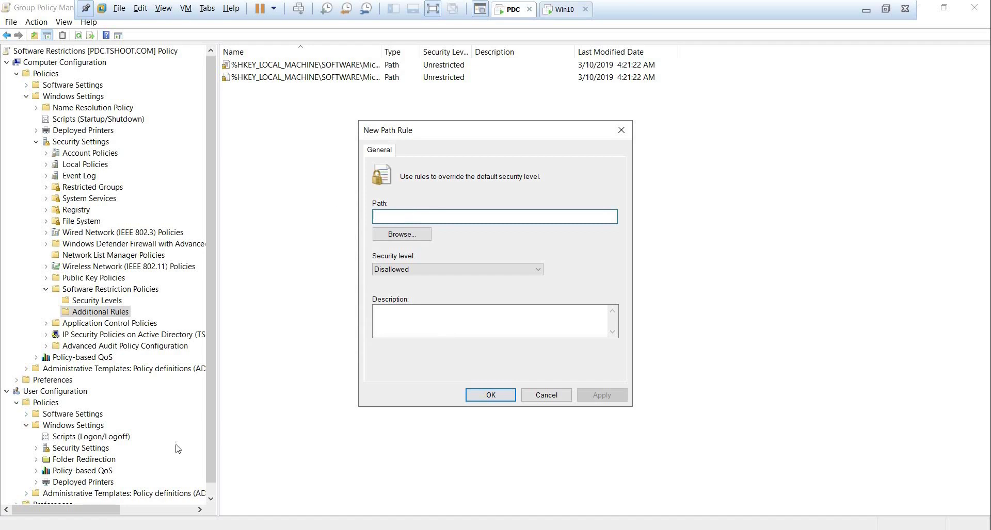
Copy the path c:\Windows\System32\calc.exe from the Run box's autocomplete, then cancel Run.
{"action": "key", "text": "super+x"}
{"action": "left_click", "coordinate": [63, 485]}
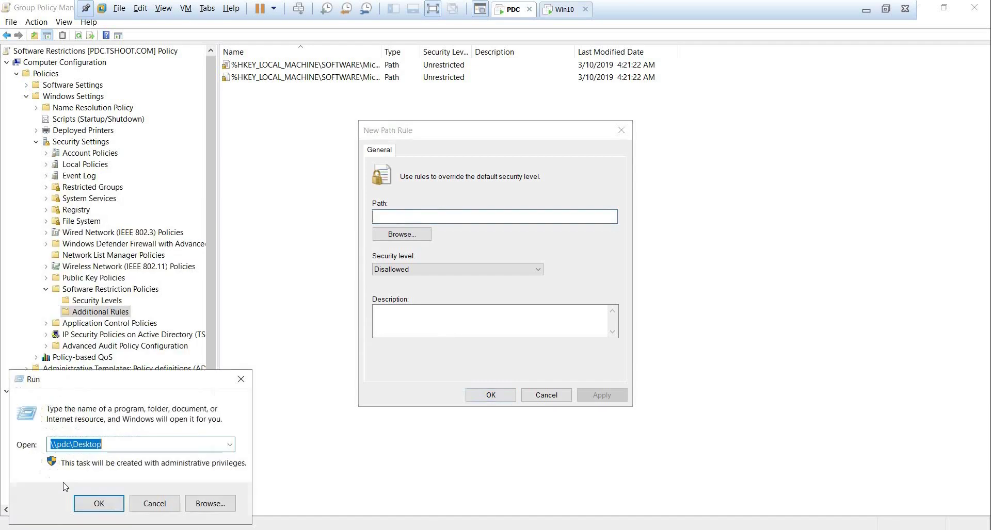
{"action": "type", "text": "c"}
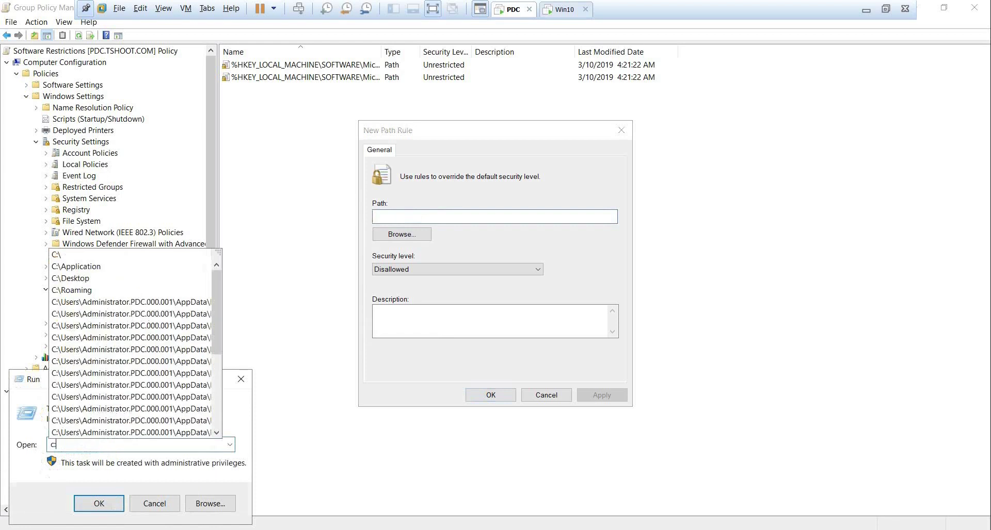
{"action": "type", "text": ":\\win"}
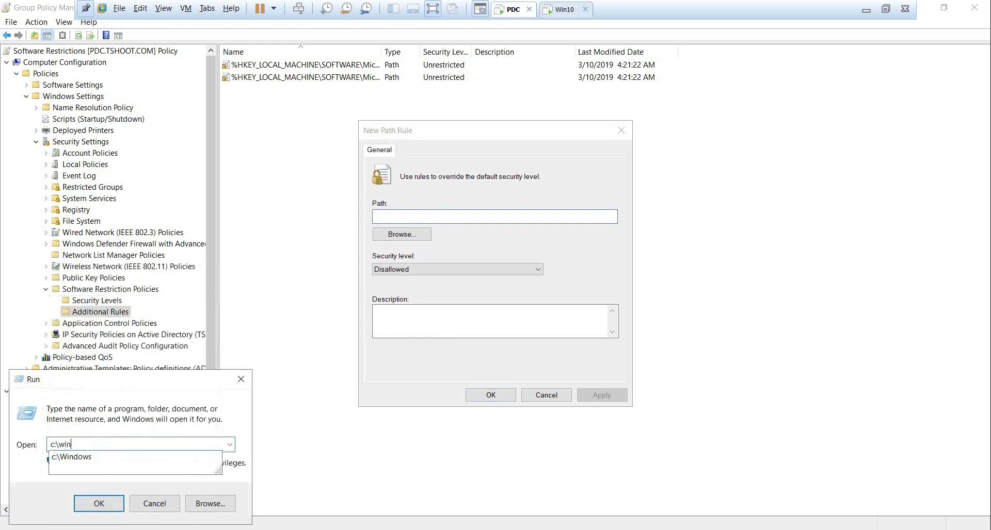
{"action": "key", "text": "Down"}
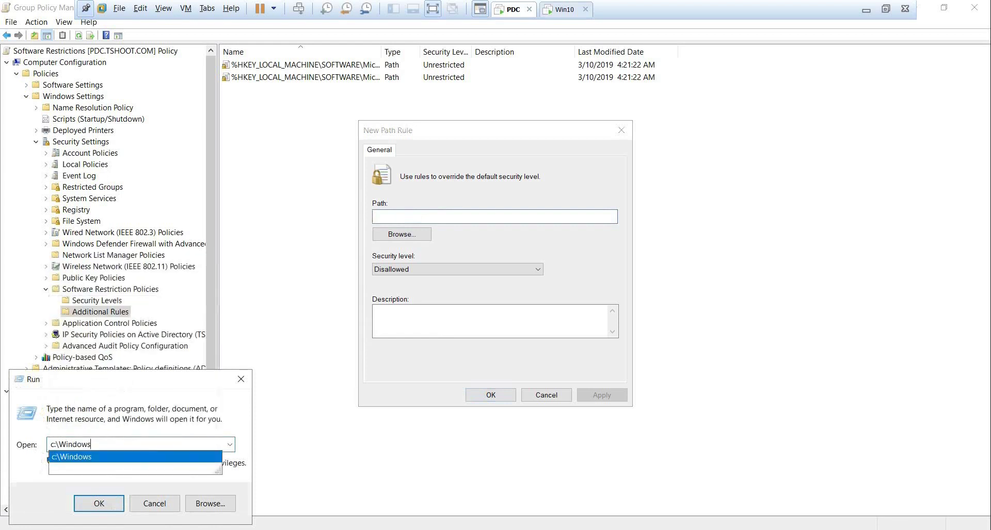
{"action": "type", "text": "\\sys"}
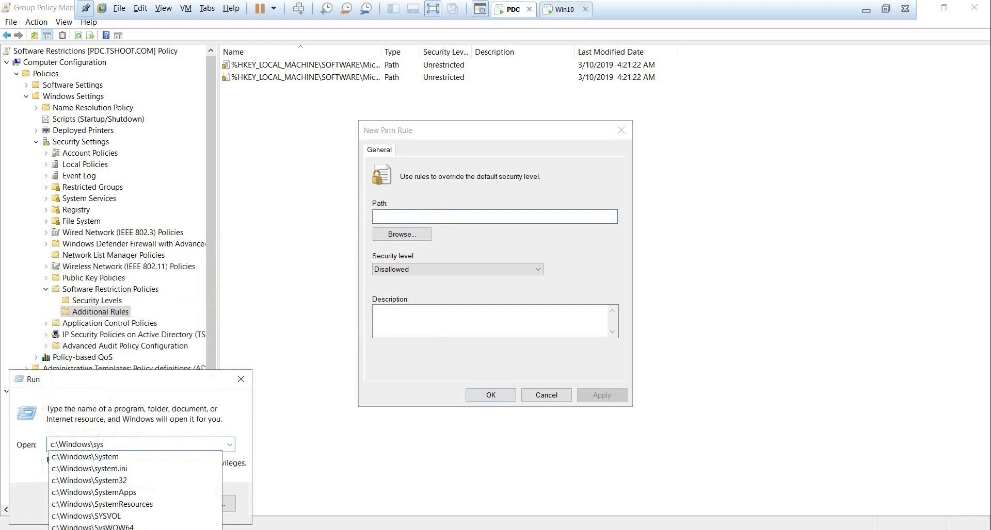
{"action": "key", "text": "Up"}
{"action": "key", "text": "Up"}
{"action": "key", "text": "Up"}
{"action": "key", "text": "Up"}
{"action": "key", "text": "Up"}
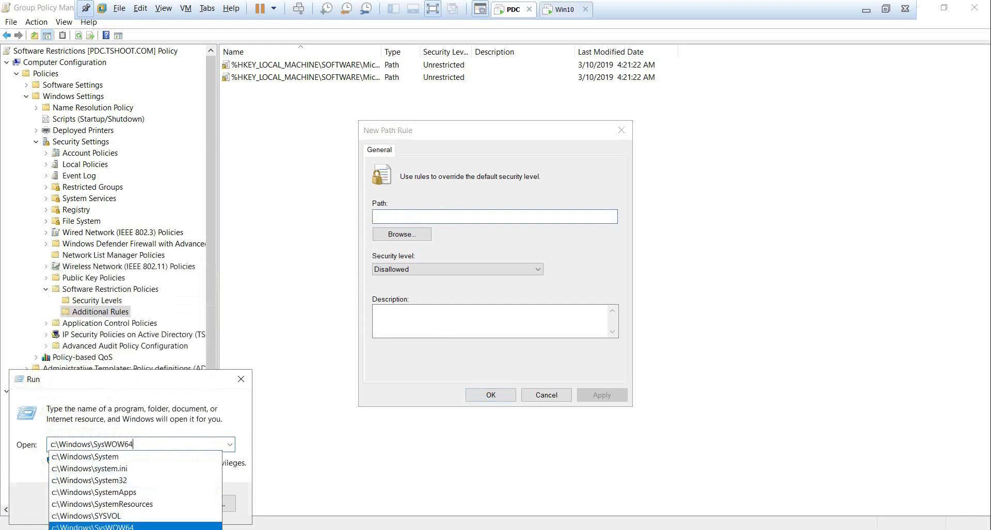
{"action": "type", "text": "\\cal"}
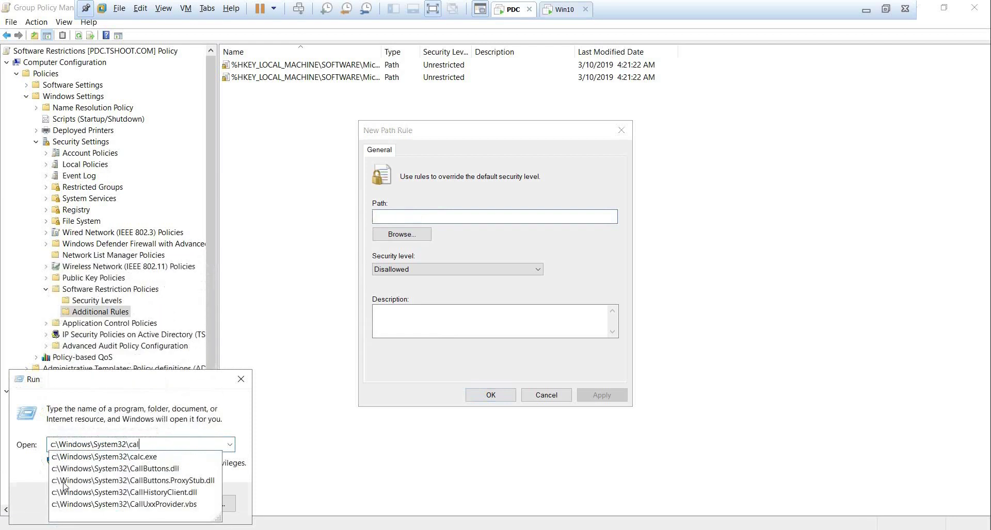
{"action": "type", "text": "c"}
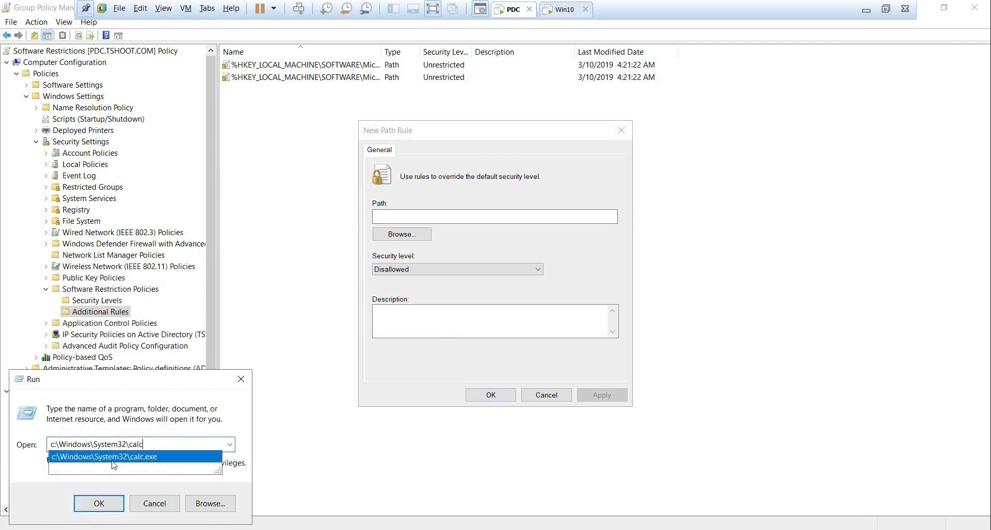
{"action": "left_click", "coordinate": [116, 460]}
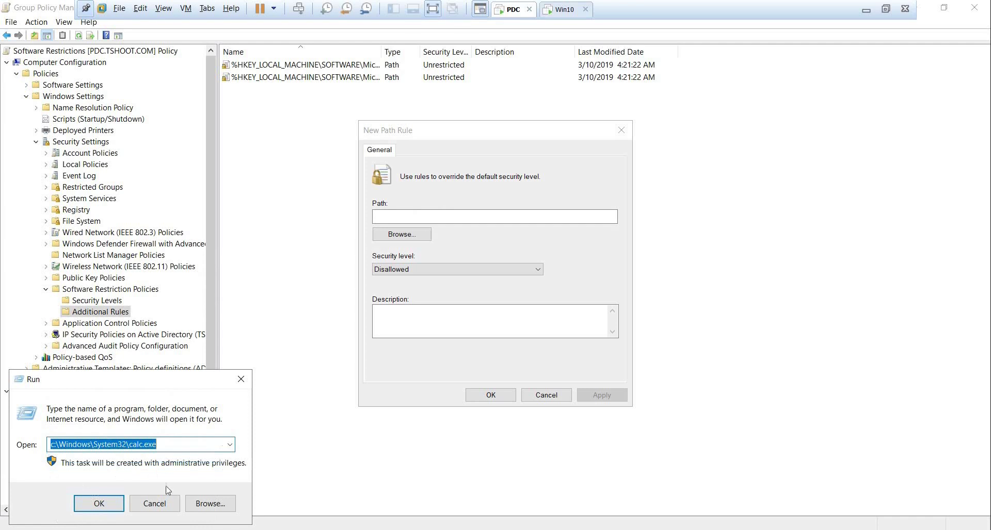
{"action": "left_click", "coordinate": [155, 503]}
{"action": "left_click", "coordinate": [421, 217]}
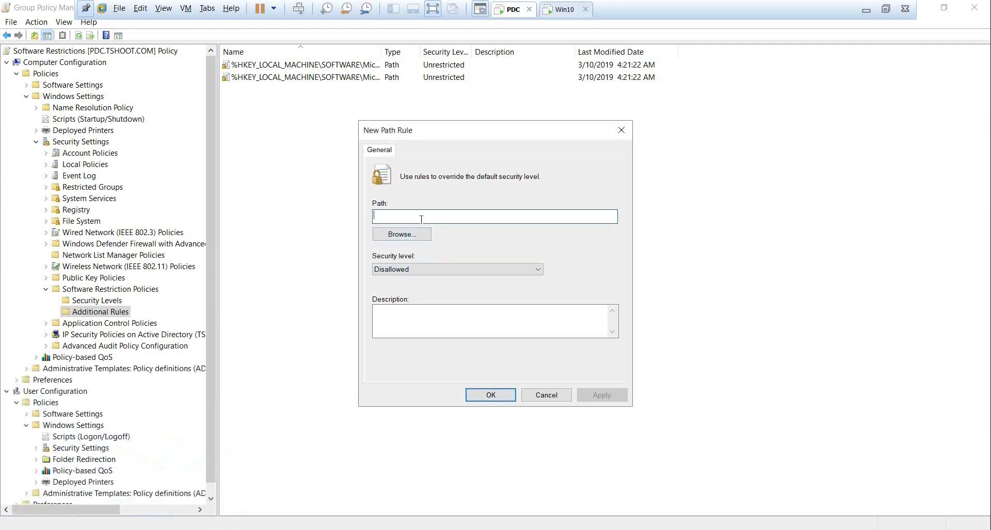
Save c:\Windows\System32\calc.exe as a Disallowed path rule and switch to the Win10 VM.
{"action": "key", "text": "ctrl+v"}
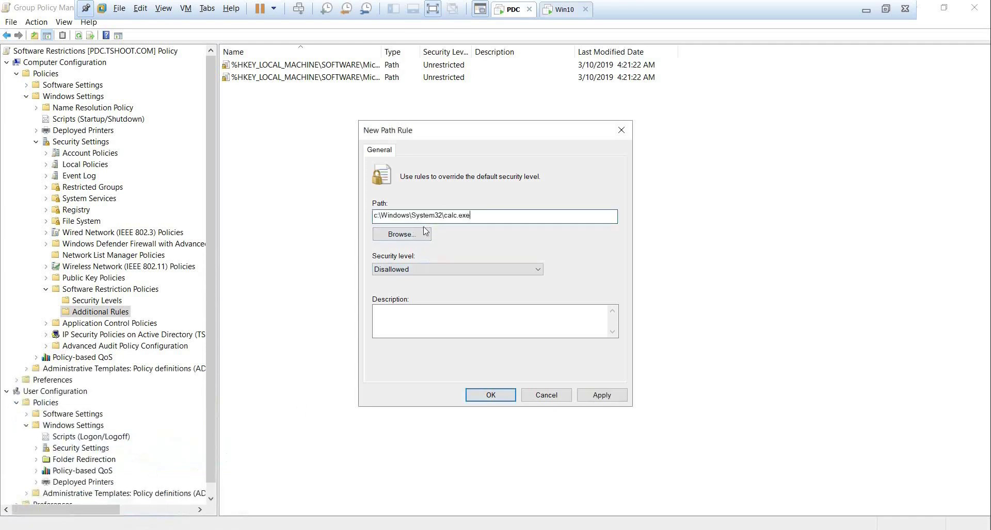
{"action": "left_click", "coordinate": [412, 274]}
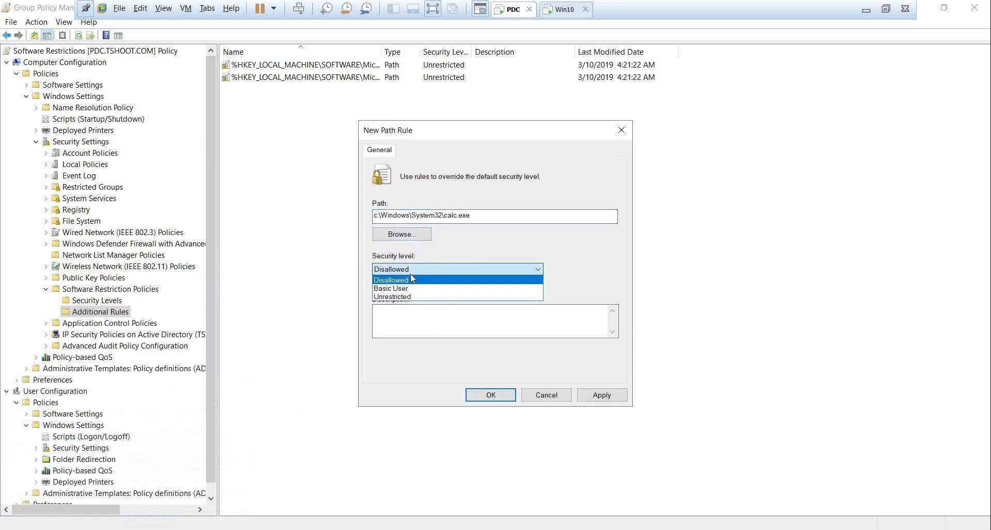
{"action": "left_click", "coordinate": [411, 274]}
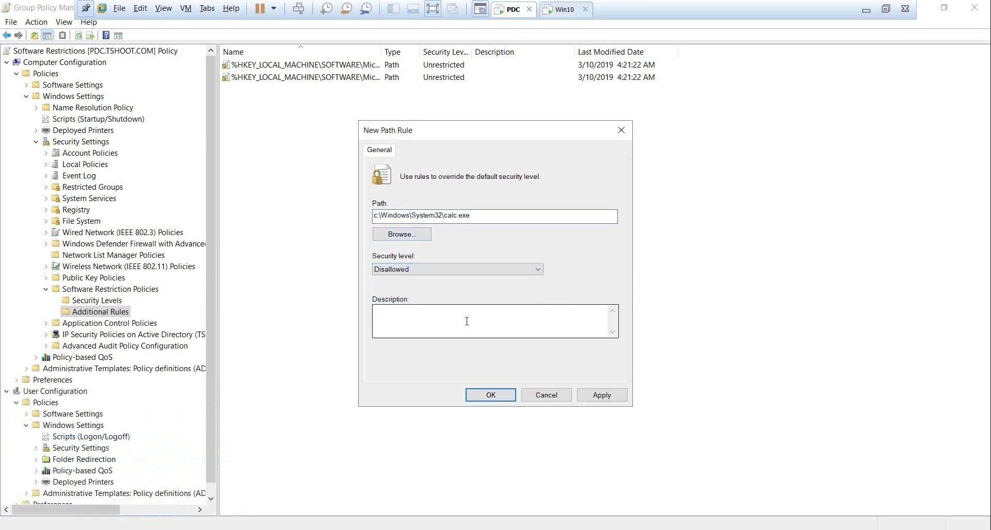
{"action": "left_click", "coordinate": [603, 395]}
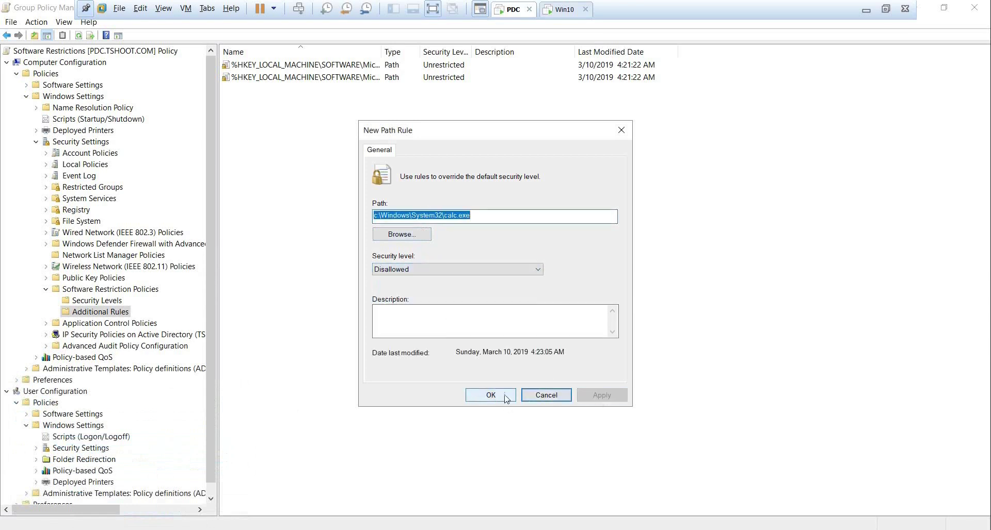
{"action": "left_click", "coordinate": [507, 397]}
{"action": "left_click", "coordinate": [552, 10]}
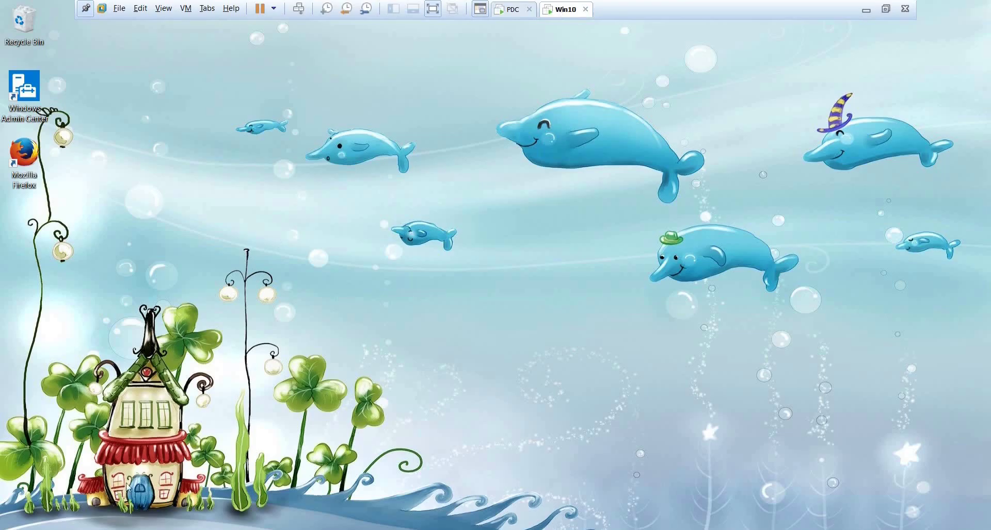
Sign out of Win10, acknowledge the TSHOOT notice, and sign back in with the account password.
{"action": "key", "text": "super+x"}
{"action": "mouse_move", "coordinate": [149, 509]}
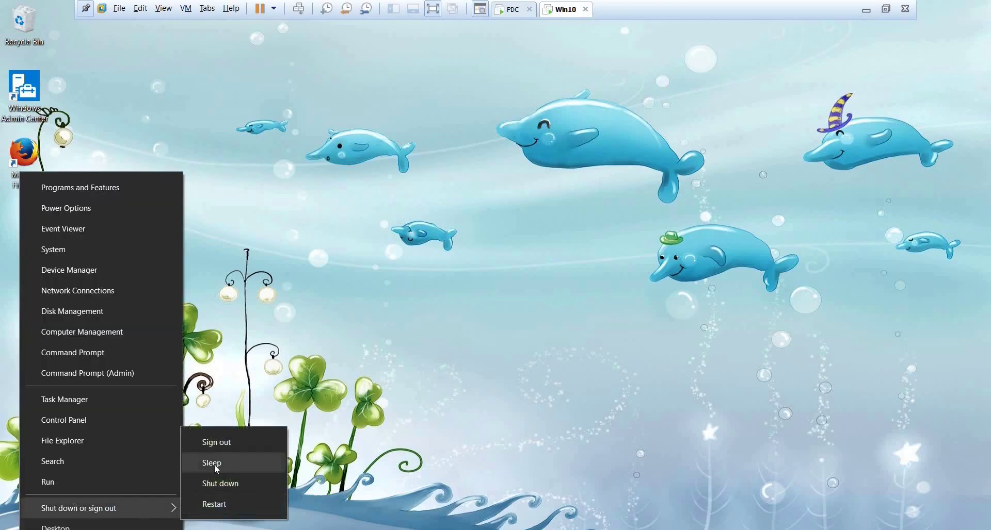
{"action": "left_click", "coordinate": [212, 447]}
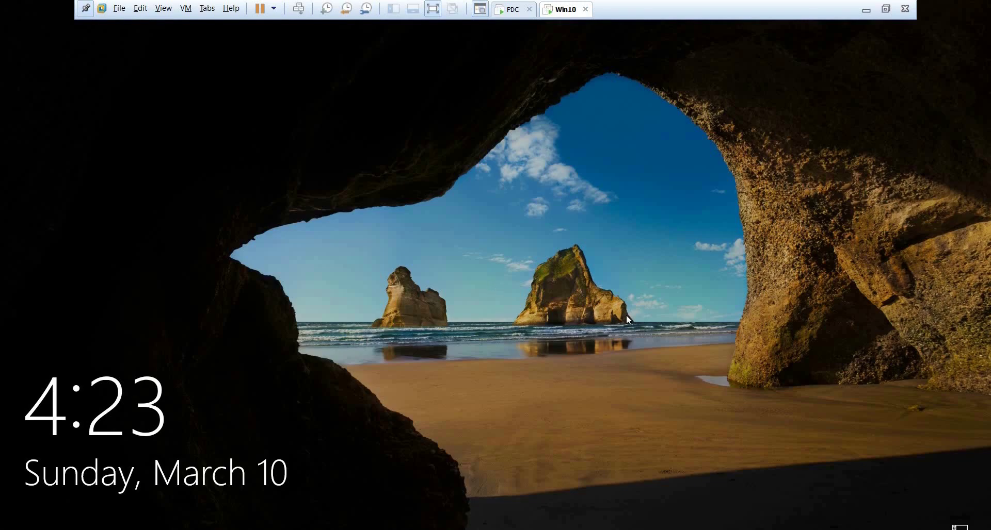
{"action": "left_click", "coordinate": [616, 286]}
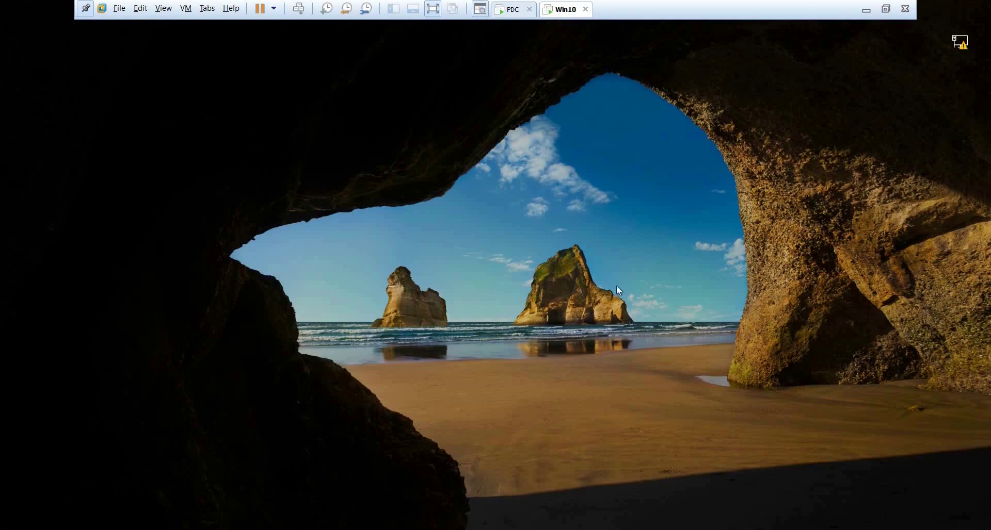
{"action": "key", "text": "Return"}
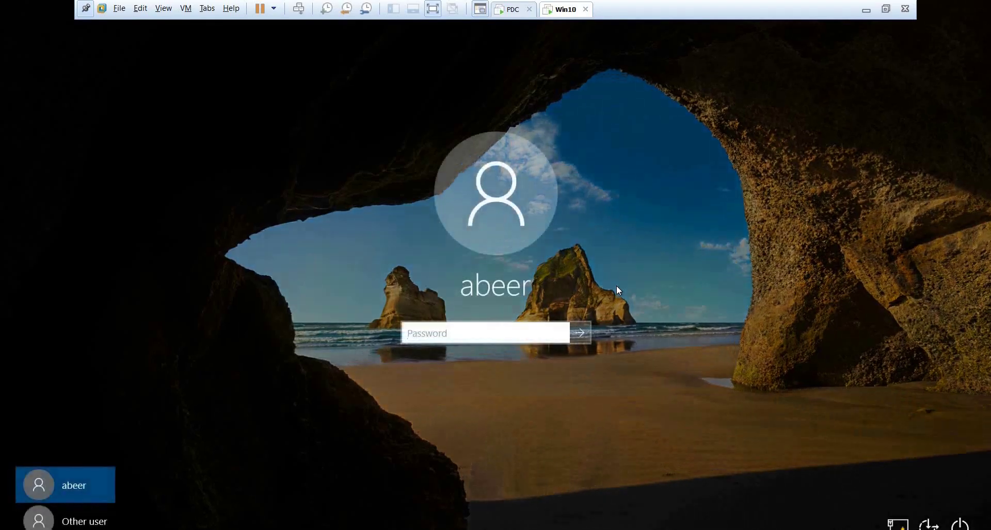
{"action": "type", "text": "Pa$$w0rd"}
{"action": "key", "text": "Return"}
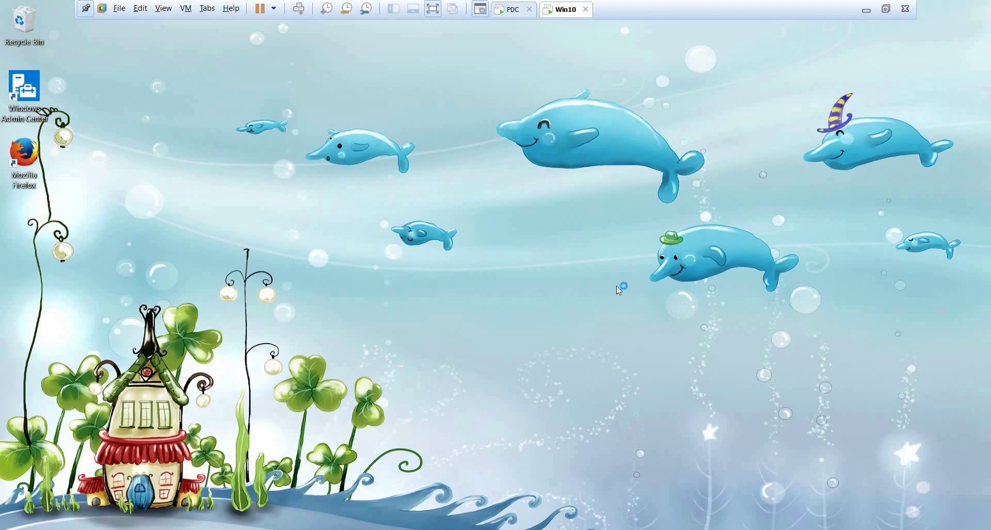
Run calc from the Run dialog to test the restriction, then close Calculator.
{"action": "right_click", "coordinate": [53, 503]}
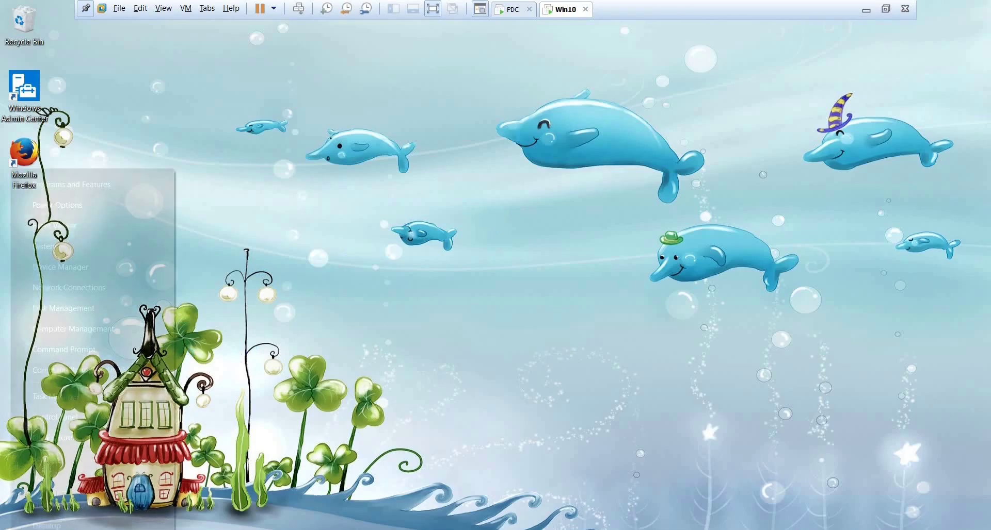
{"action": "left_click", "coordinate": [47, 478]}
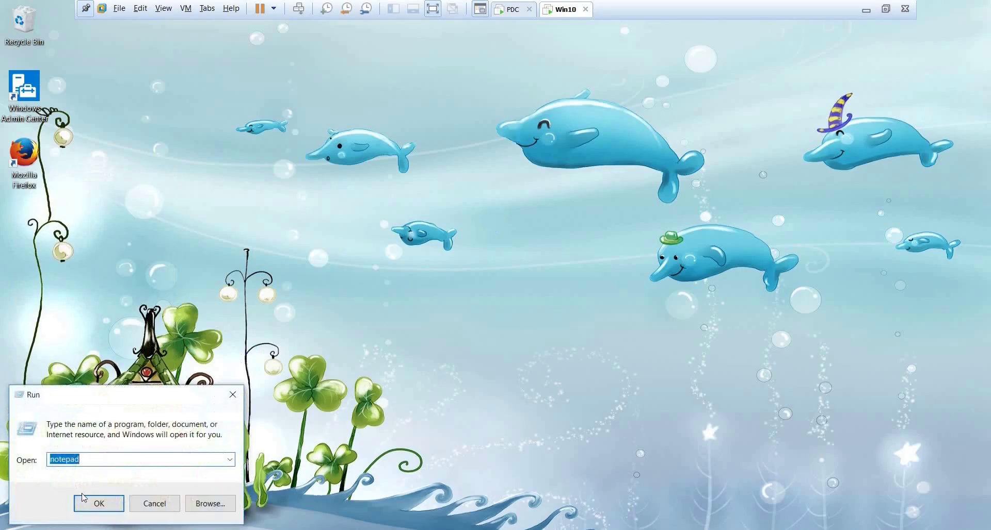
{"action": "type", "text": "calc"}
{"action": "left_click", "coordinate": [84, 498]}
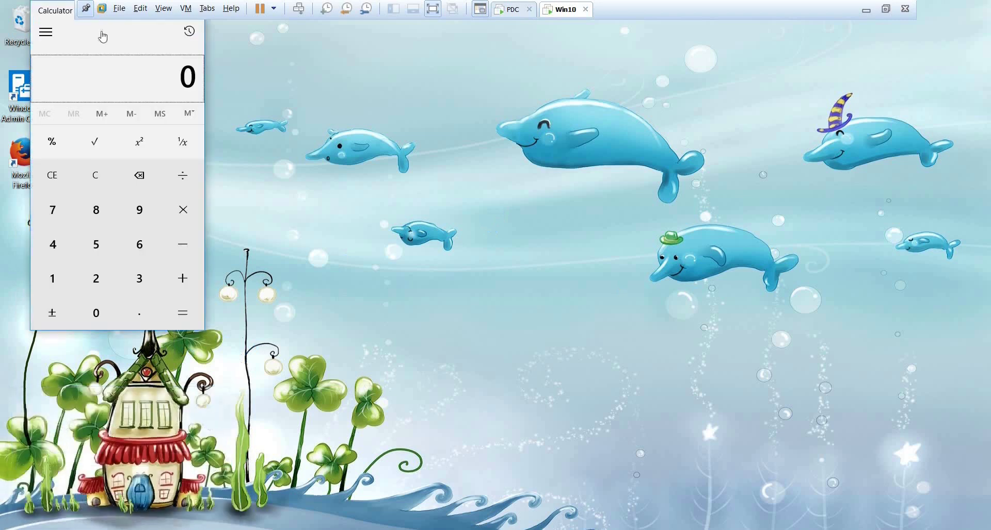
{"action": "left_click_drag", "start_coordinate": [116, 16], "coordinate": [158, 147]}
{"action": "left_click", "coordinate": [230, 139]}
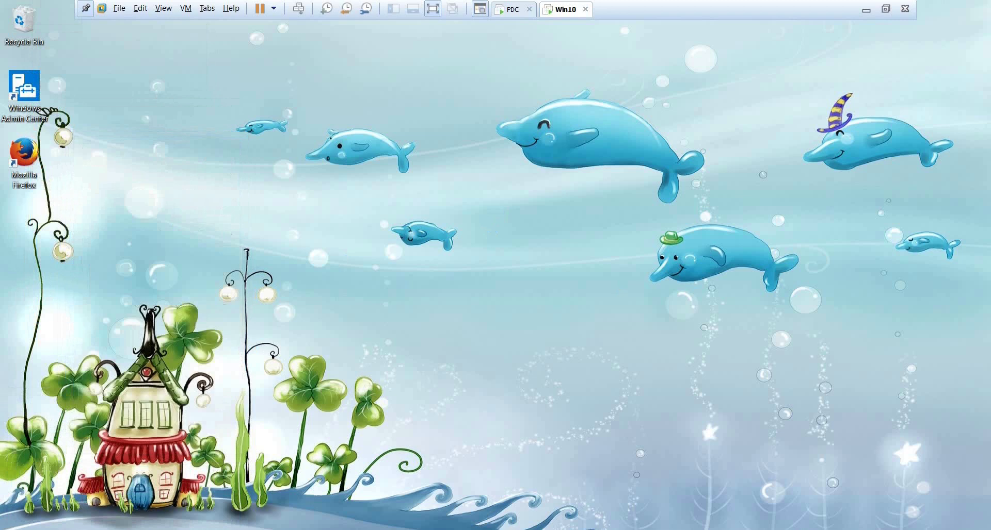
{"action": "key", "text": "Menu"}
{"action": "key", "text": "super+x"}
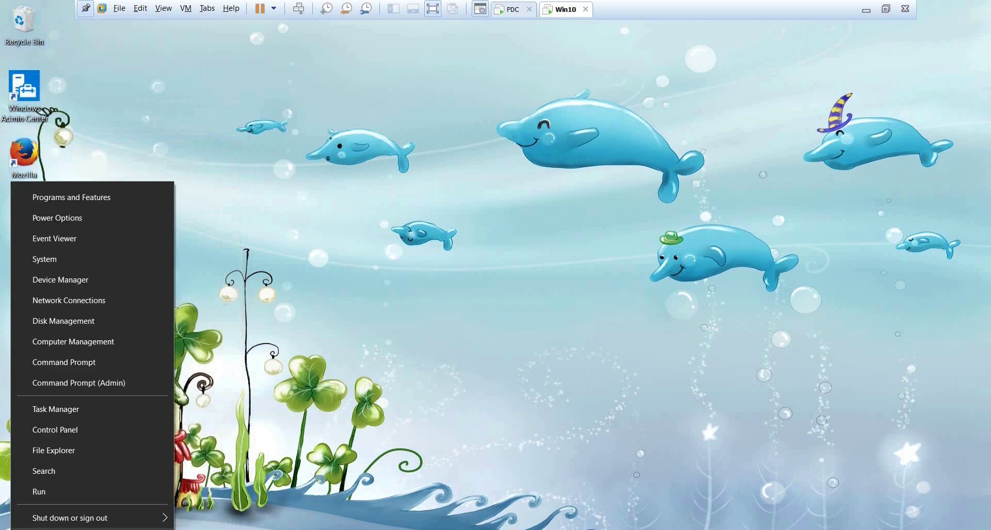
Sign out again and sign back in past the TSHOOT notice with the account password.
{"action": "mouse_move", "coordinate": [144, 518]}
{"action": "left_click", "coordinate": [238, 452]}
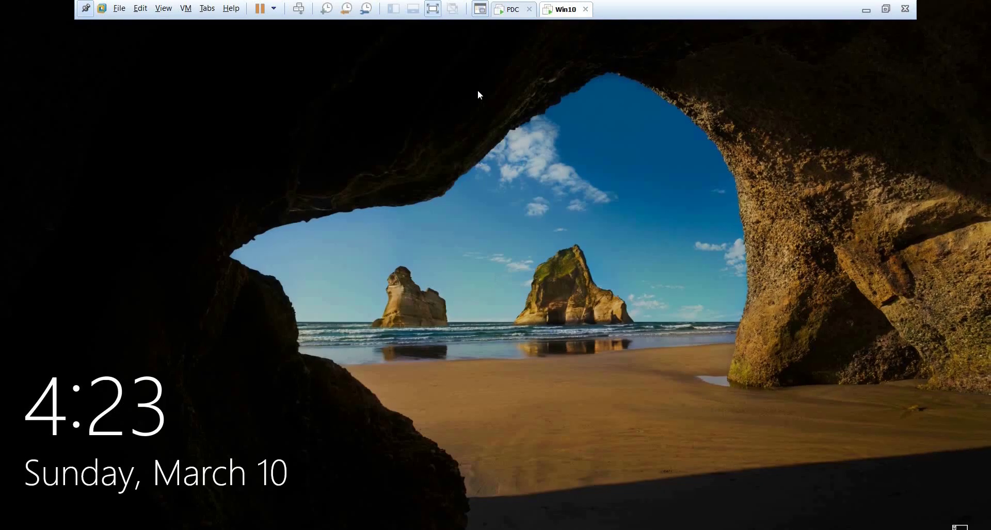
{"action": "left_click", "coordinate": [477, 251]}
{"action": "left_click", "coordinate": [473, 309]}
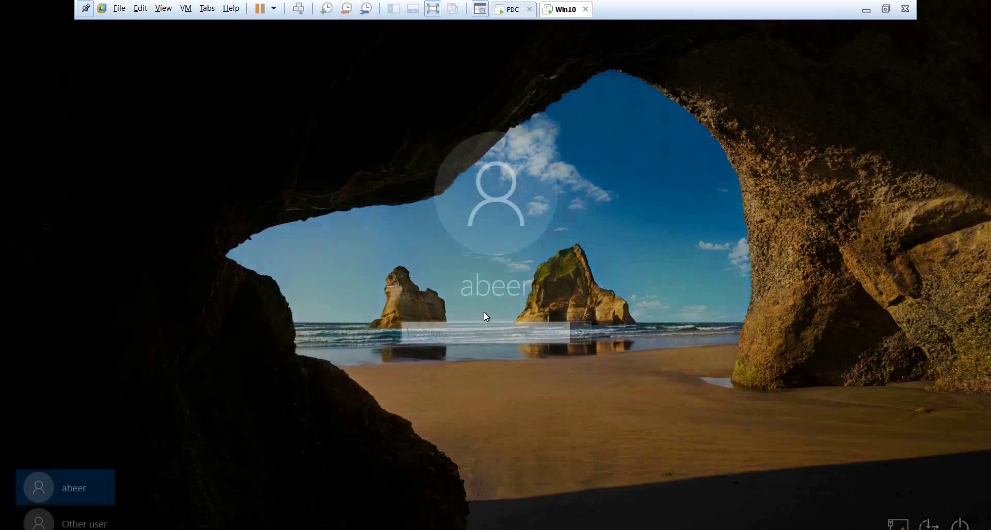
{"action": "type", "text": "Pa$$w0rd"}
{"action": "key", "text": "Return"}
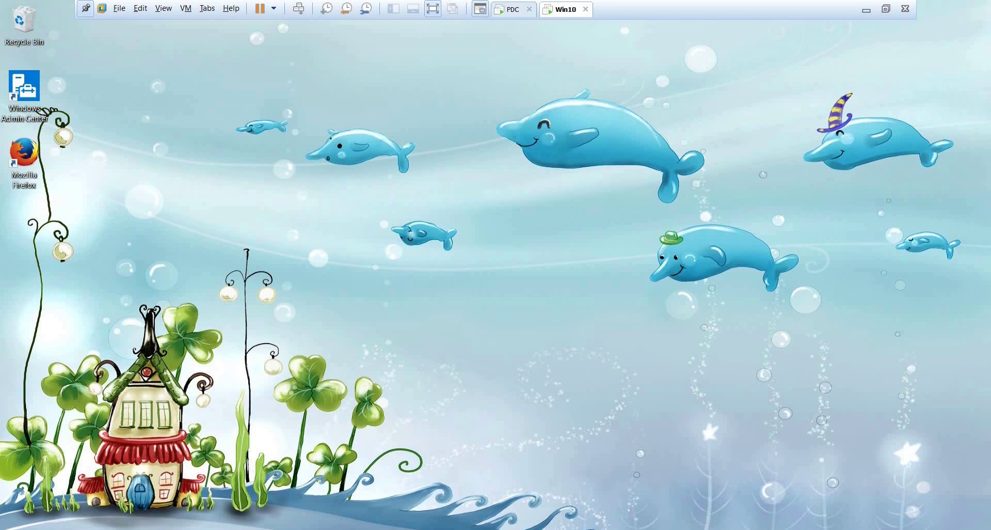
Launch calc from Run, see it still opens, and close Calculator.
{"action": "key", "text": "super+x"}
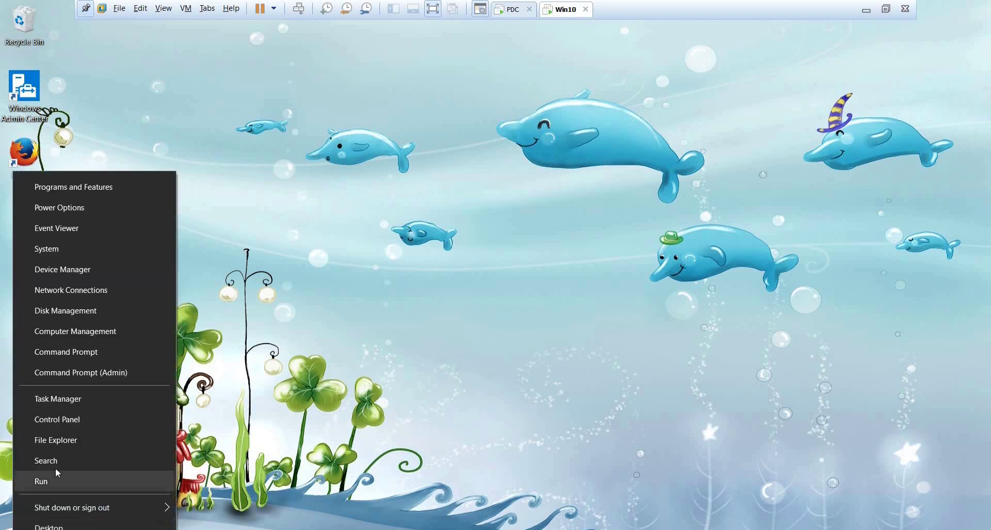
{"action": "left_click", "coordinate": [60, 480]}
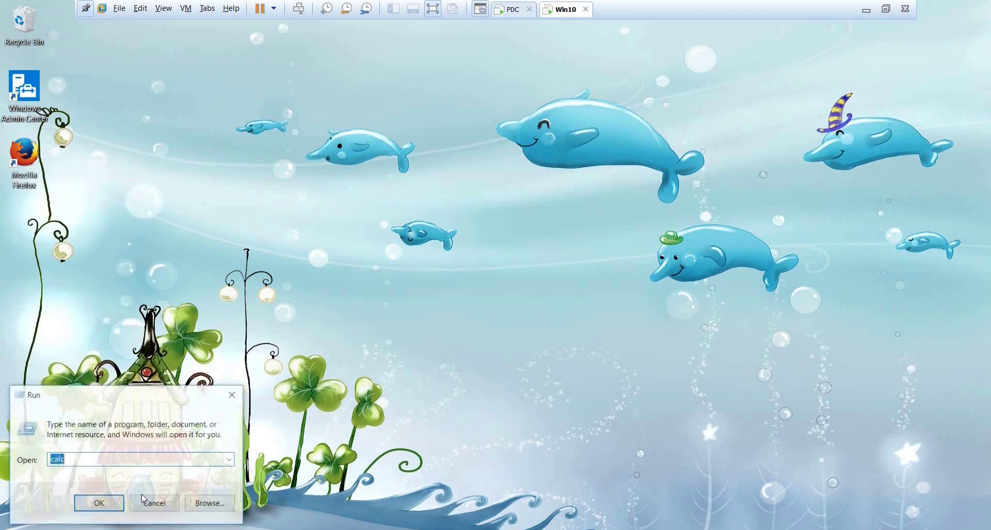
{"action": "left_click", "coordinate": [99, 504]}
{"action": "left_click", "coordinate": [230, 137]}
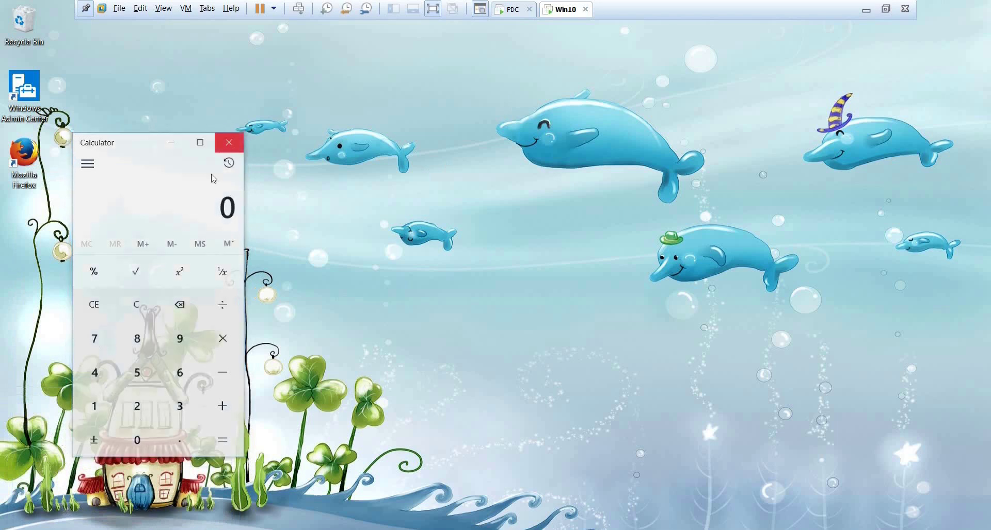
Sign out of Win10 and switch to the domain controller VM.
{"action": "key", "text": "super+x"}
{"action": "mouse_move", "coordinate": [145, 518]}
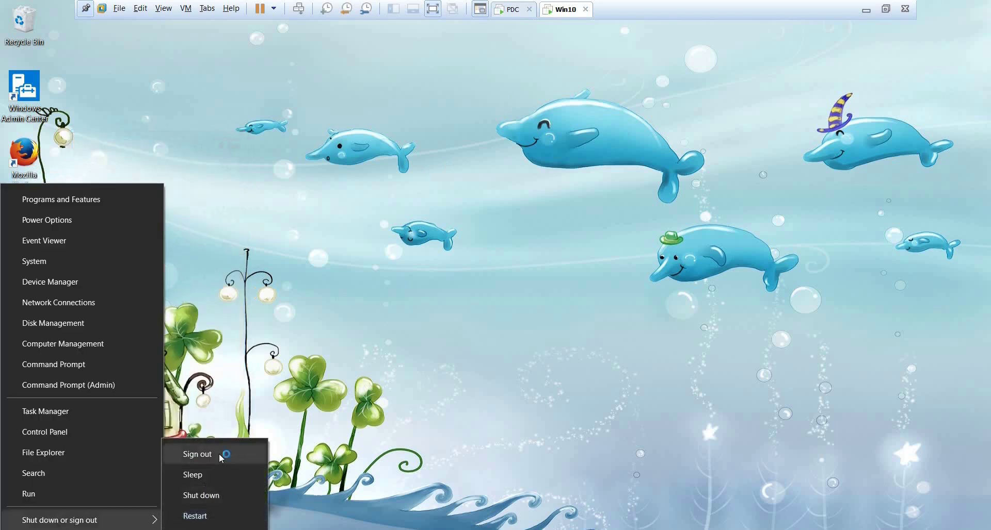
{"action": "left_click", "coordinate": [224, 454]}
{"action": "left_click", "coordinate": [510, 11]}
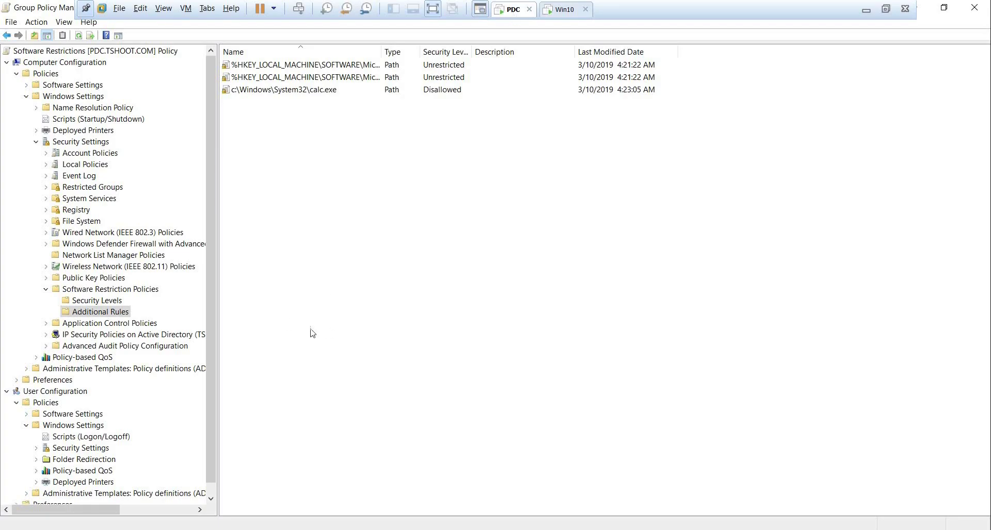
Check the Disallowed calc.exe rule and the Software Restrictions GPO's Sales link, then return to Win10.
{"action": "left_click", "coordinate": [264, 90]}
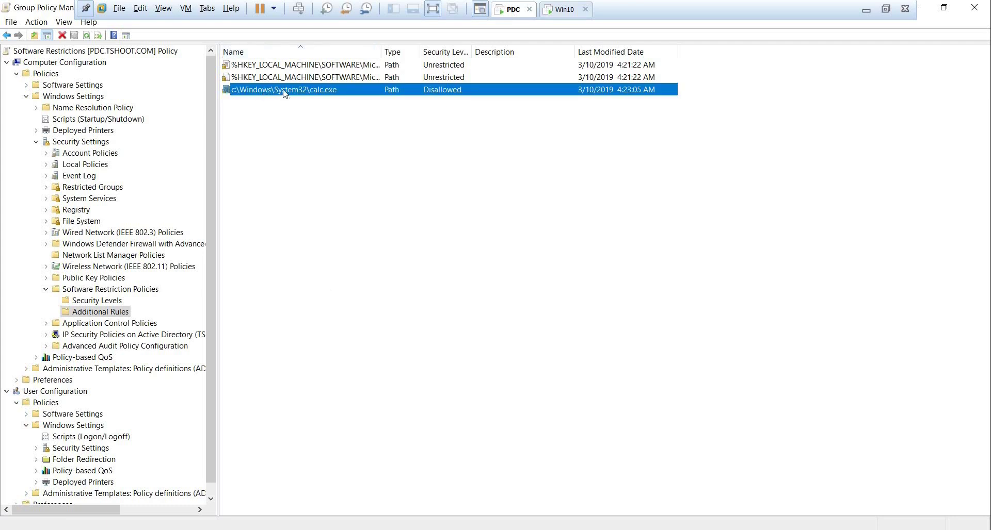
{"action": "key", "text": "alt+Tab"}
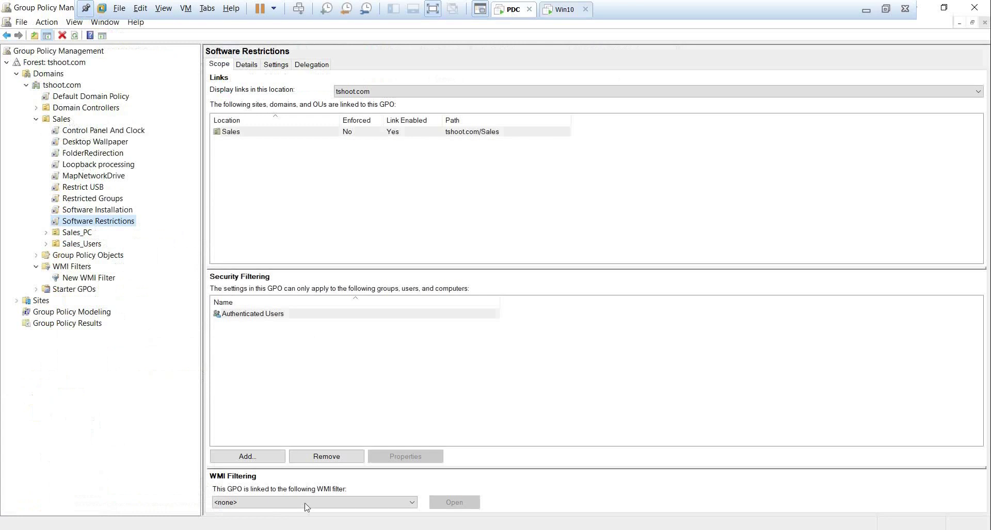
{"action": "key", "text": "alt+Tab"}
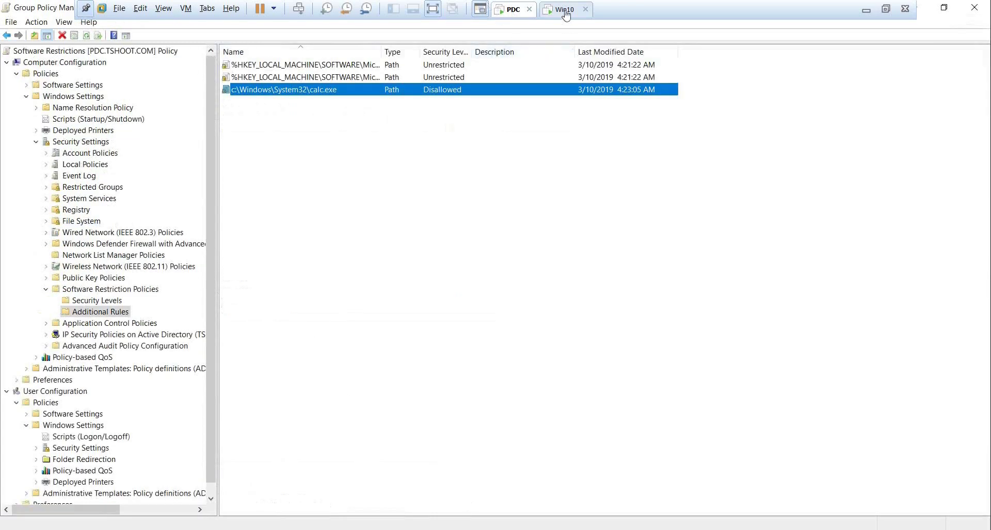
{"action": "left_click", "coordinate": [564, 9]}
Sign back into Win10 past the lock screen and TSHOOT notice with the account password.
{"action": "left_click", "coordinate": [440, 250]}
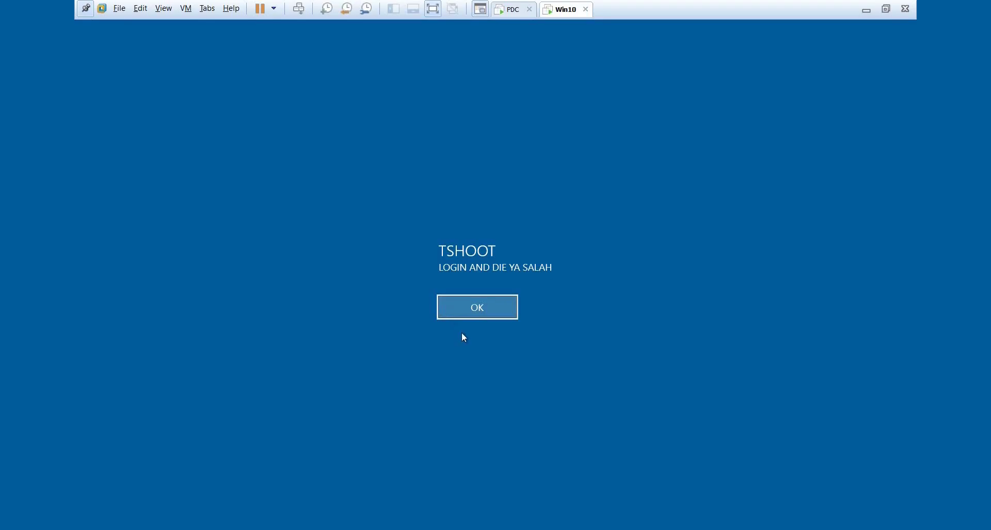
{"action": "left_click", "coordinate": [472, 309]}
{"action": "type", "text": "•••"}
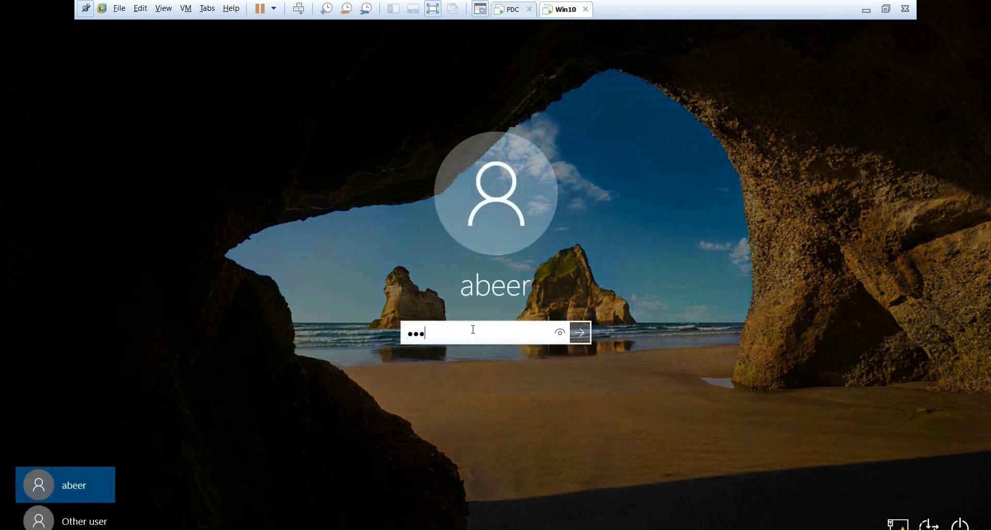
{"action": "key", "text": "Return"}
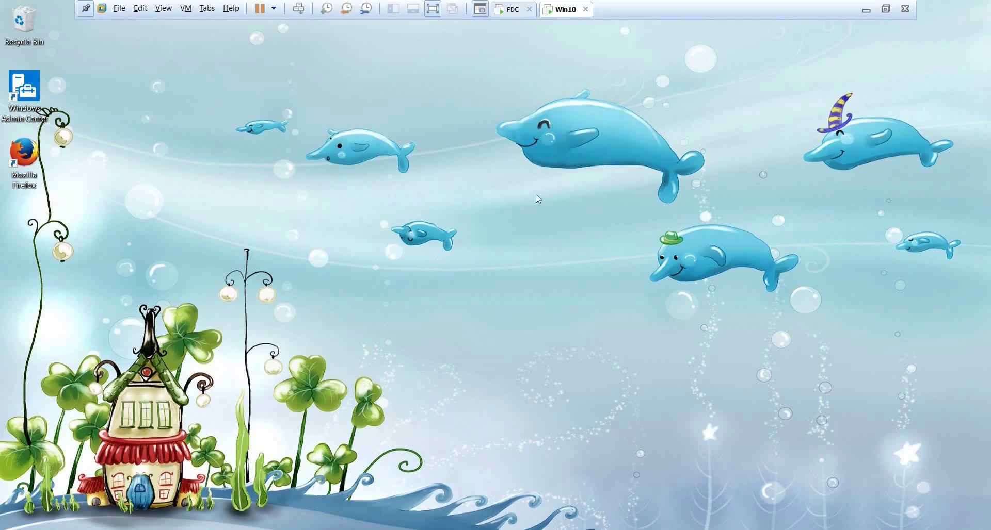
Run calc from the Run dialog, confirm Calculator still opens, and close it.
{"action": "key", "text": "super+x"}
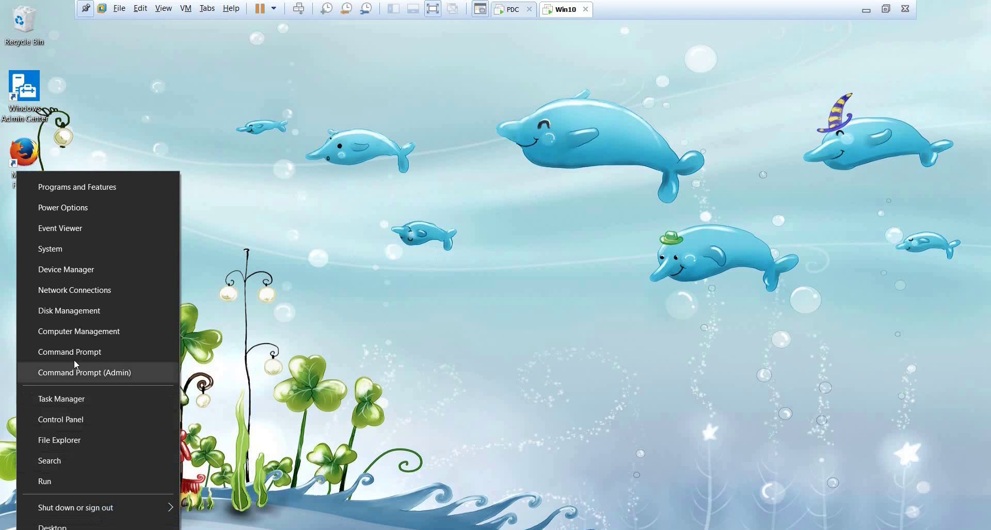
{"action": "left_click", "coordinate": [83, 487]}
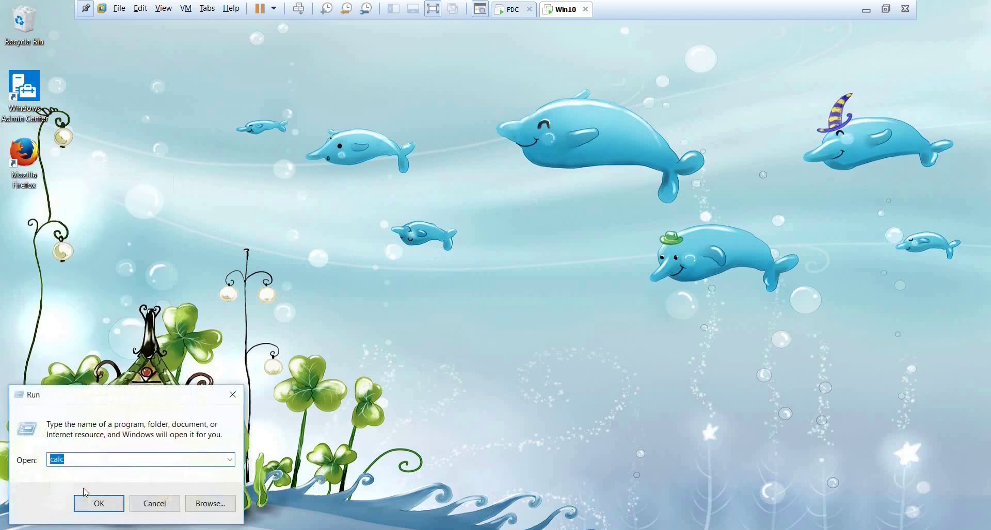
{"action": "key", "text": "Return"}
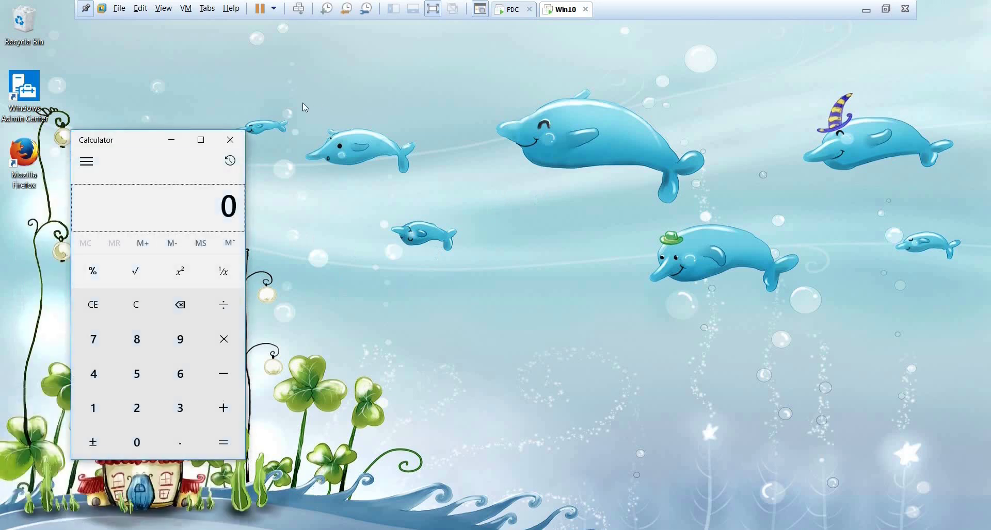
{"action": "left_click", "coordinate": [230, 140]}
{"action": "key", "text": "super+x"}
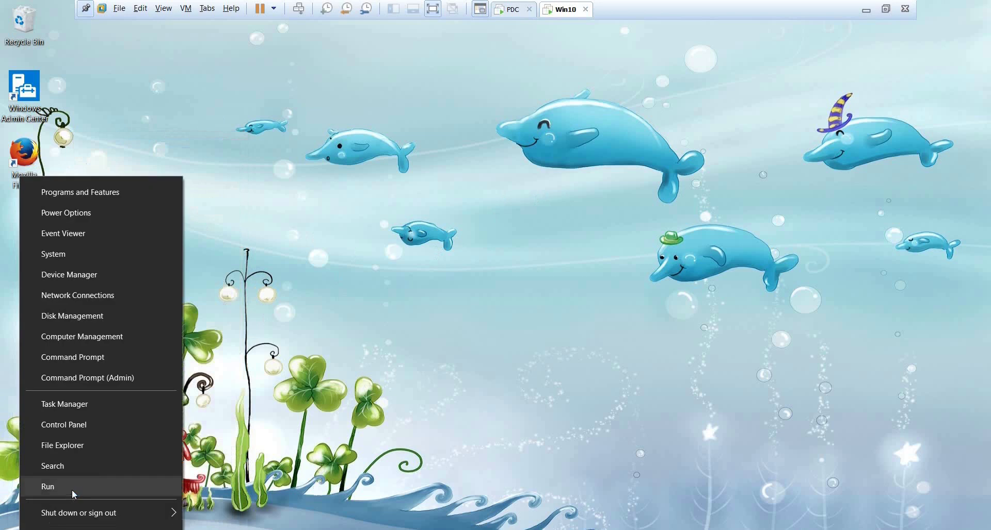
Open cmd and run gpupdate /force.
{"action": "left_click", "coordinate": [73, 490]}
{"action": "type", "text": "cmd"}
{"action": "key", "text": "Return"}
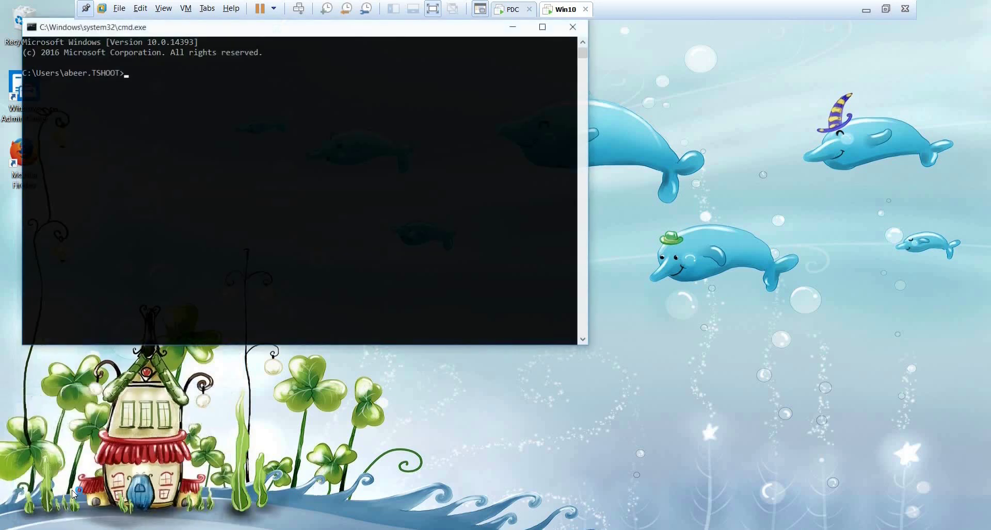
{"action": "type", "text": "gpu"}
{"action": "key", "text": "BackSpace"}
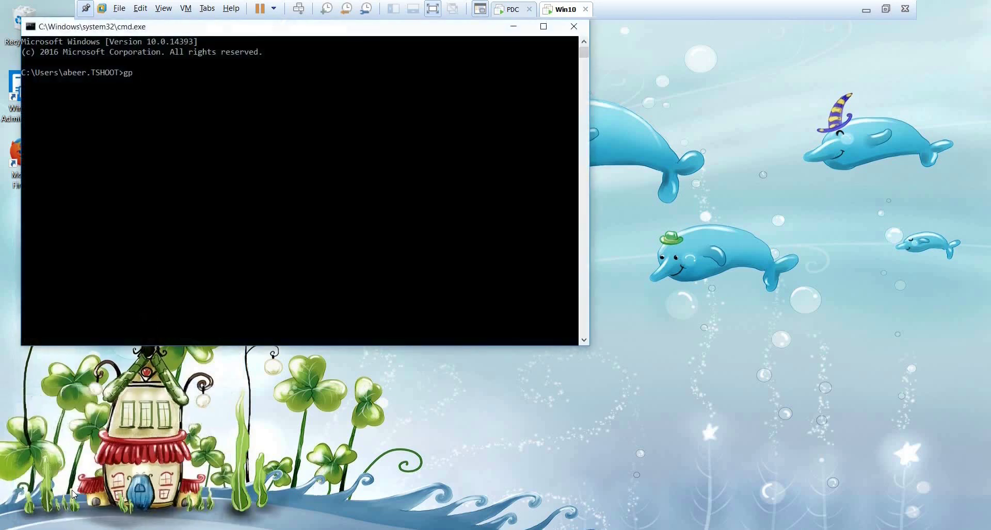
{"action": "type", "text": "update /force"}
{"action": "key", "text": "Return"}
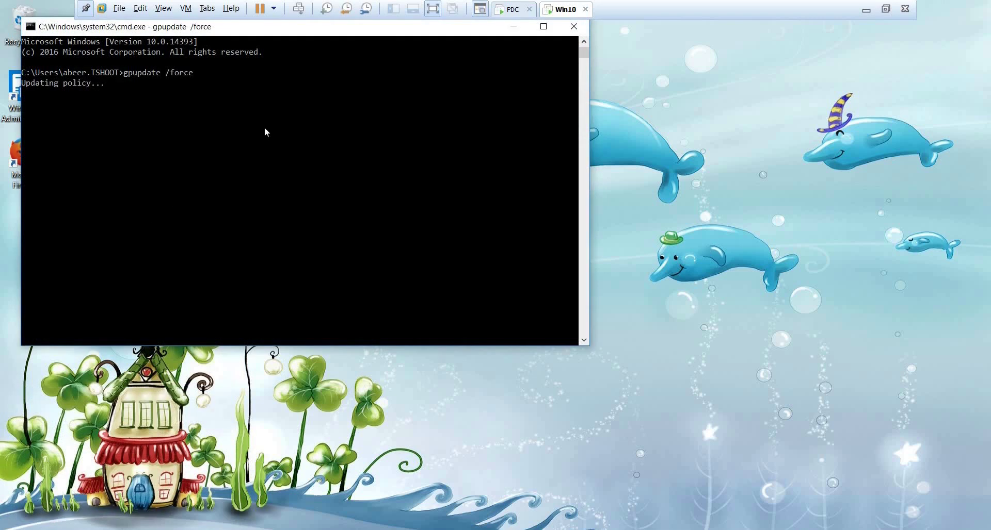
{"action": "left_click_drag", "start_coordinate": [279, 28], "coordinate": [293, 117]}
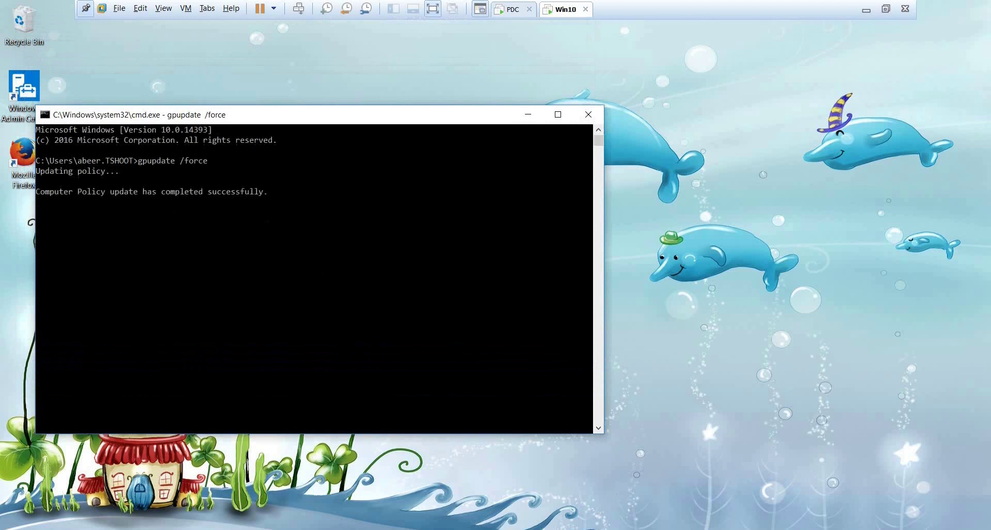
Rerun calc from Run's recent commands to test the restriction, then close Calculator.
{"action": "key", "text": "super+x"}
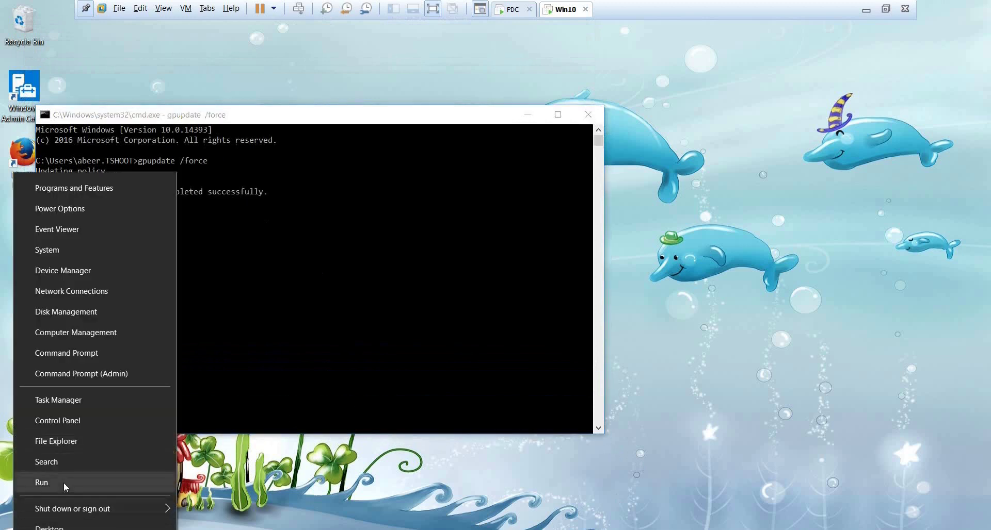
{"action": "left_click", "coordinate": [64, 482]}
{"action": "left_click", "coordinate": [231, 460]}
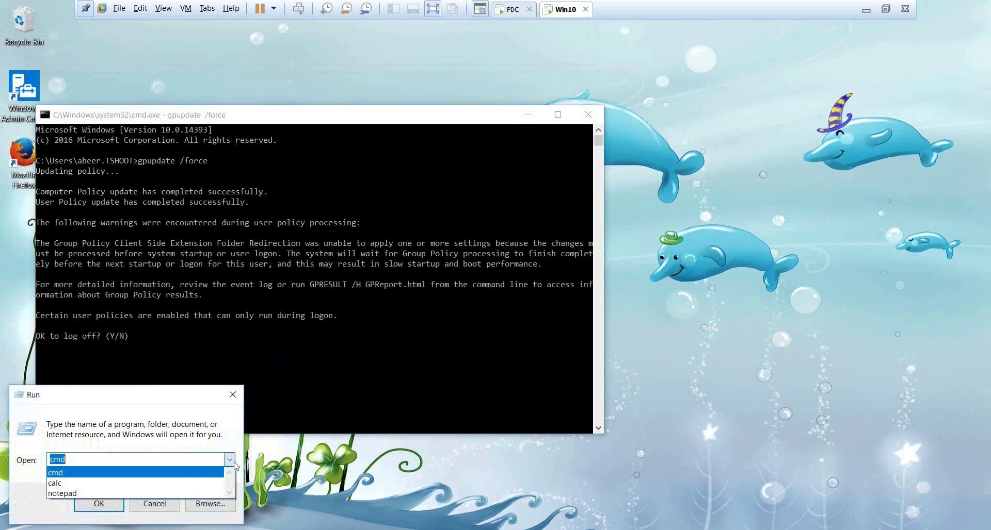
{"action": "left_click", "coordinate": [109, 484]}
{"action": "left_click", "coordinate": [101, 508]}
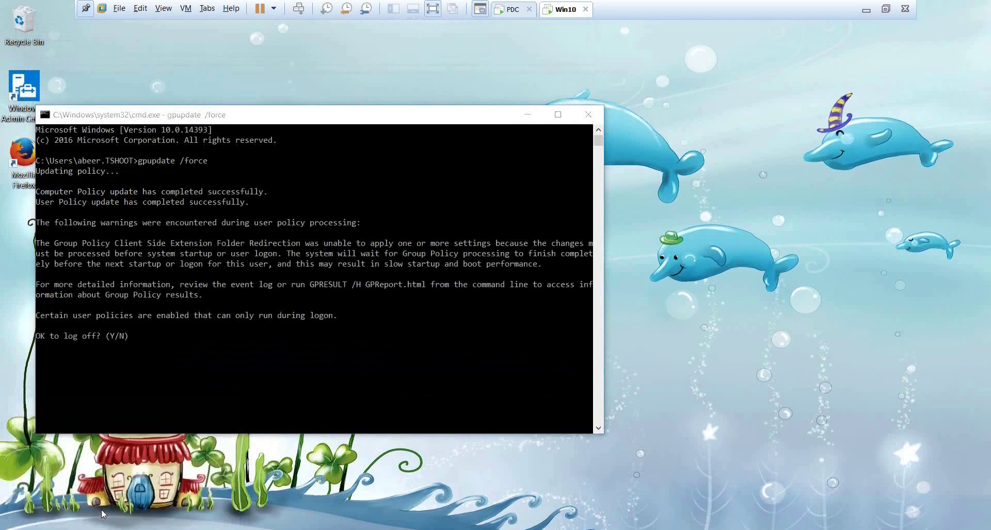
{"action": "left_click", "coordinate": [230, 140]}
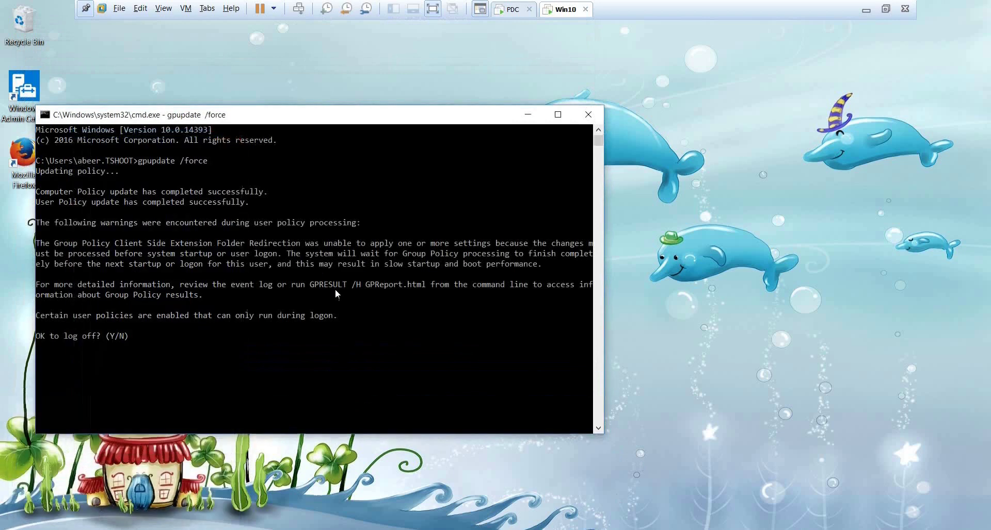
Answer y at gpupdate's log-off prompt.
{"action": "left_click", "coordinate": [350, 305]}
{"action": "type", "text": "y"}
{"action": "key", "text": "Return"}
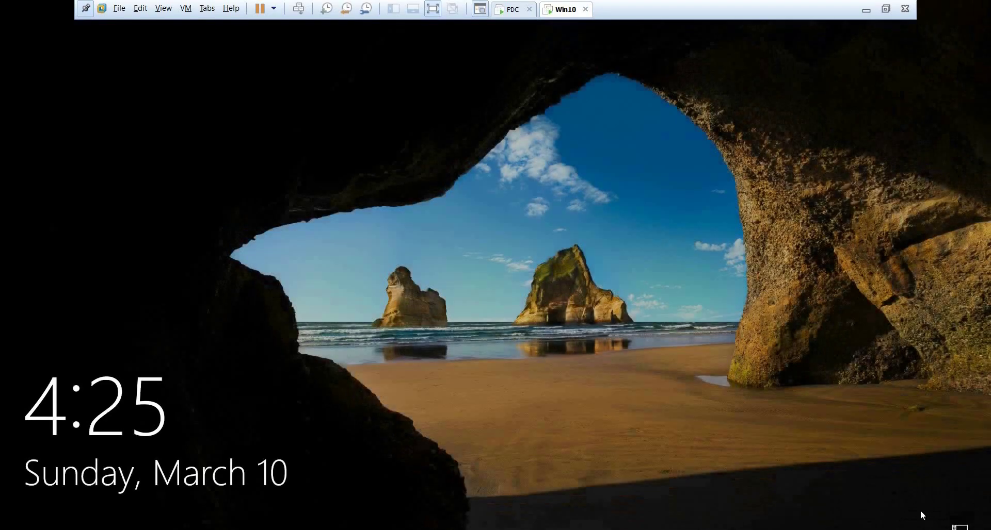
Restart the Win10 machine from the sign-in screen's power options.
{"action": "left_click", "coordinate": [646, 374]}
{"action": "left_click", "coordinate": [460, 315]}
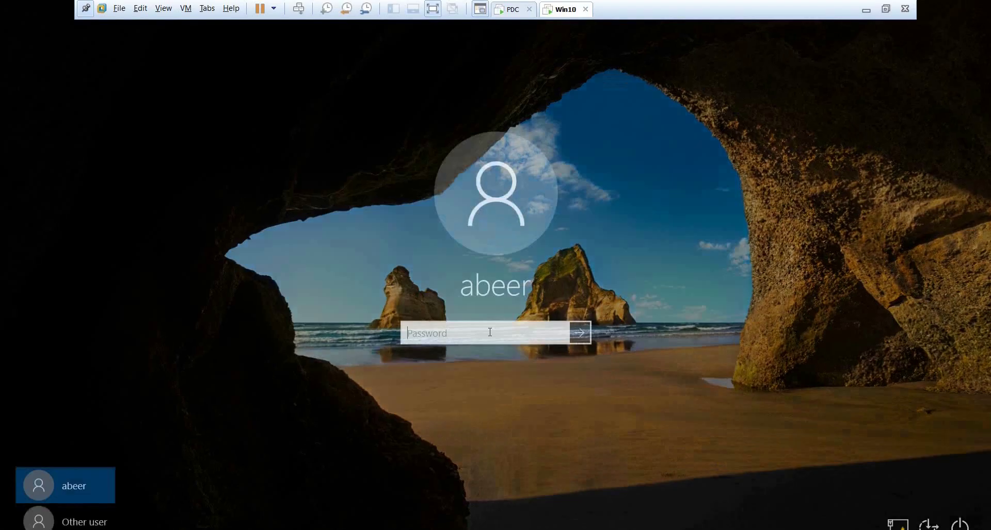
{"action": "left_click", "coordinate": [959, 524]}
{"action": "left_click", "coordinate": [948, 469]}
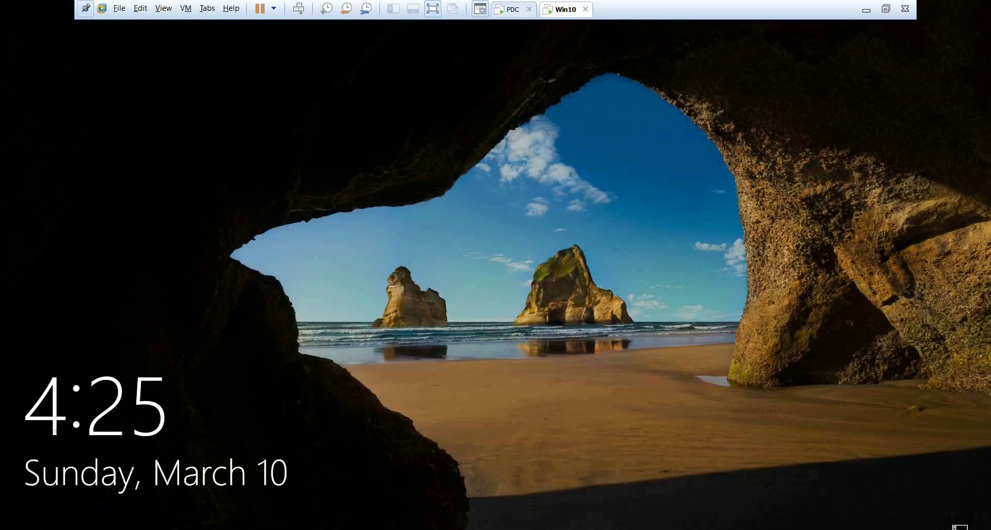
Sign back in past the TSHOOT notice with the account password.
{"action": "left_click", "coordinate": [502, 300]}
{"action": "left_click", "coordinate": [493, 308]}
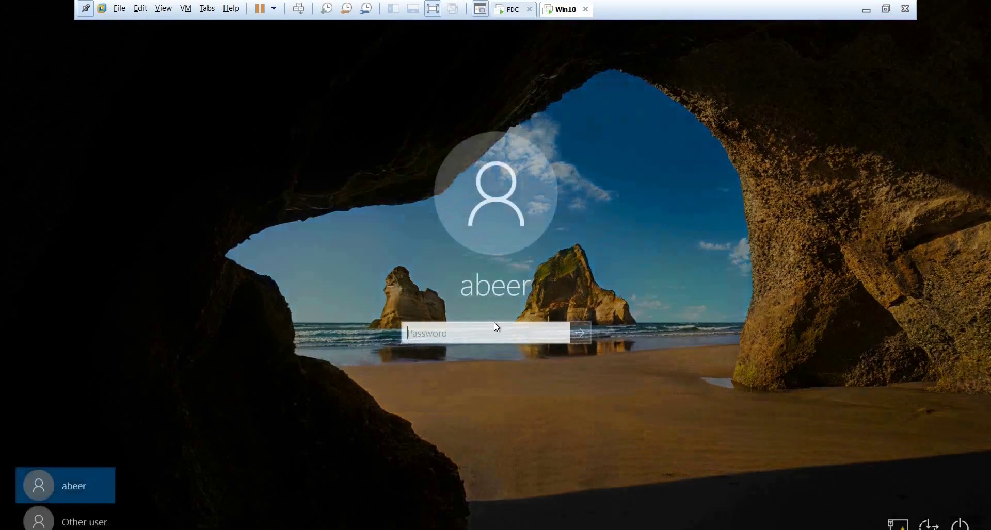
{"action": "type", "text": "***"}
{"action": "key", "text": "Return"}
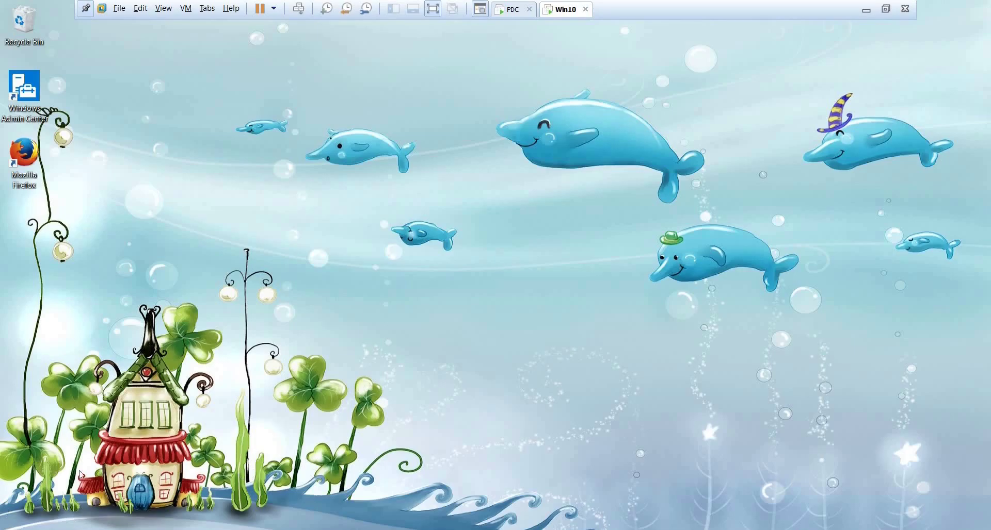
Run calc from Run, confirm the administrator blocks it, and dismiss the error.
{"action": "right_click", "coordinate": [34, 521]}
{"action": "left_click", "coordinate": [47, 492]}
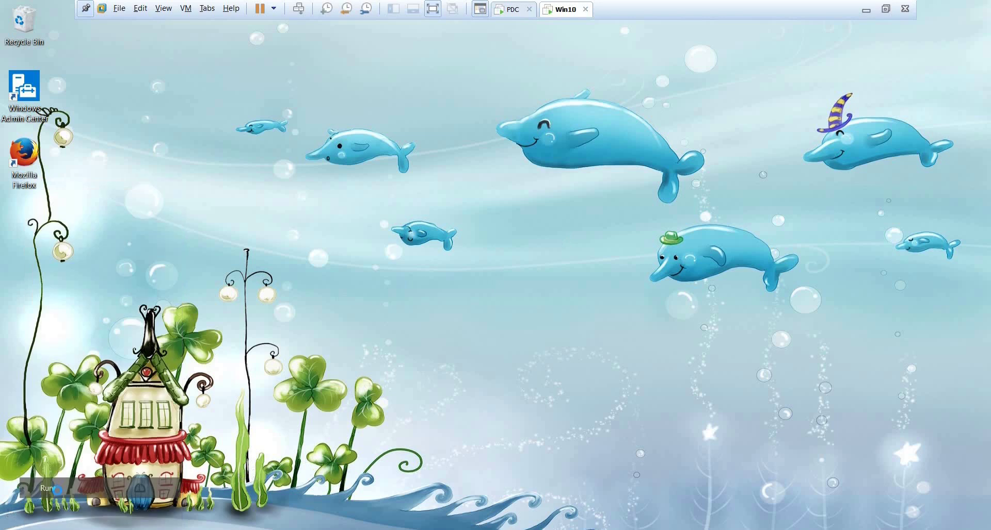
{"action": "left_click", "coordinate": [116, 506]}
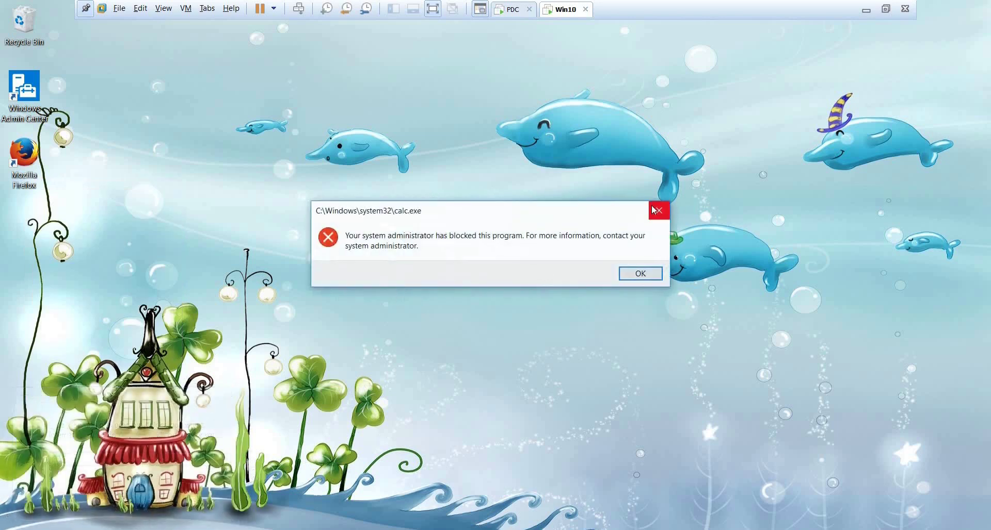
{"action": "left_click", "coordinate": [640, 274]}
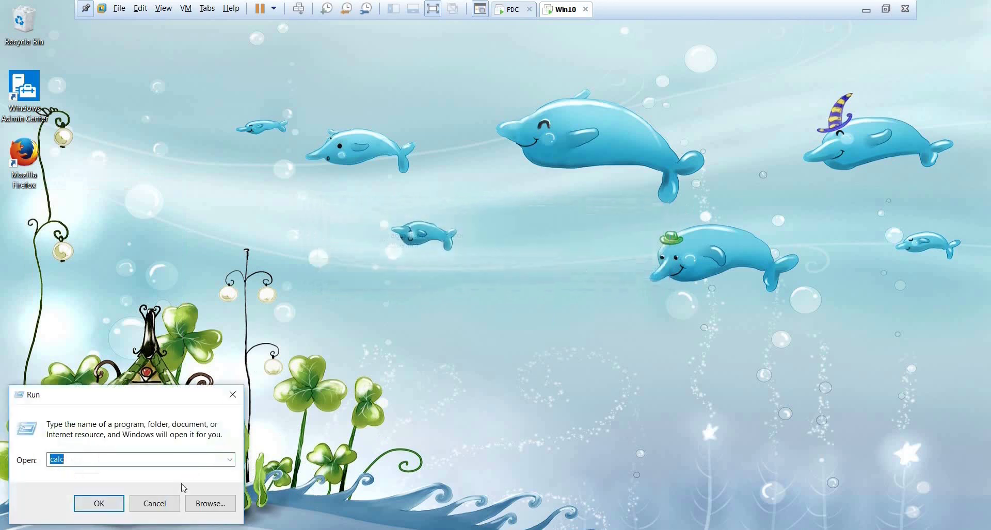
Launch cmd from Run and switch to the PDC VM.
{"action": "type", "text": "cmd"}
{"action": "key", "text": "Return"}
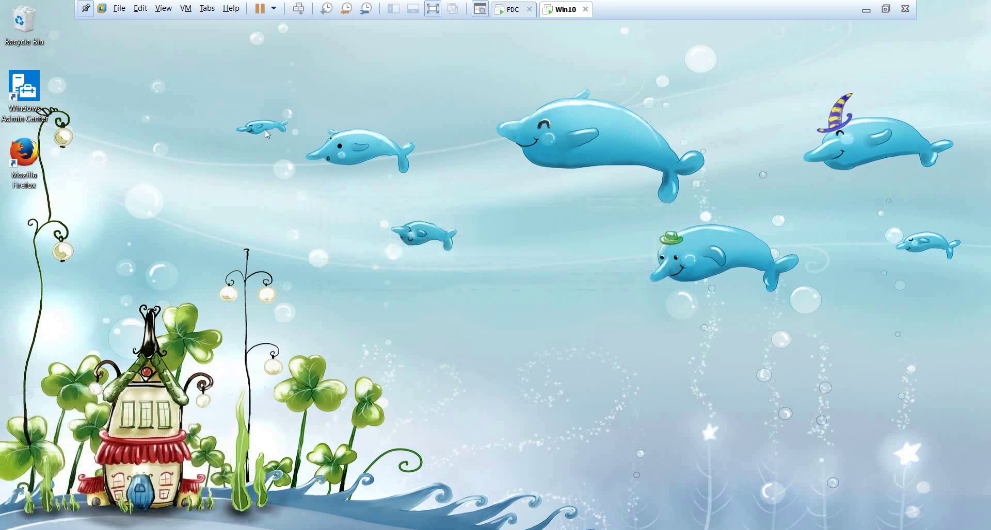
{"action": "left_click", "coordinate": [506, 11]}
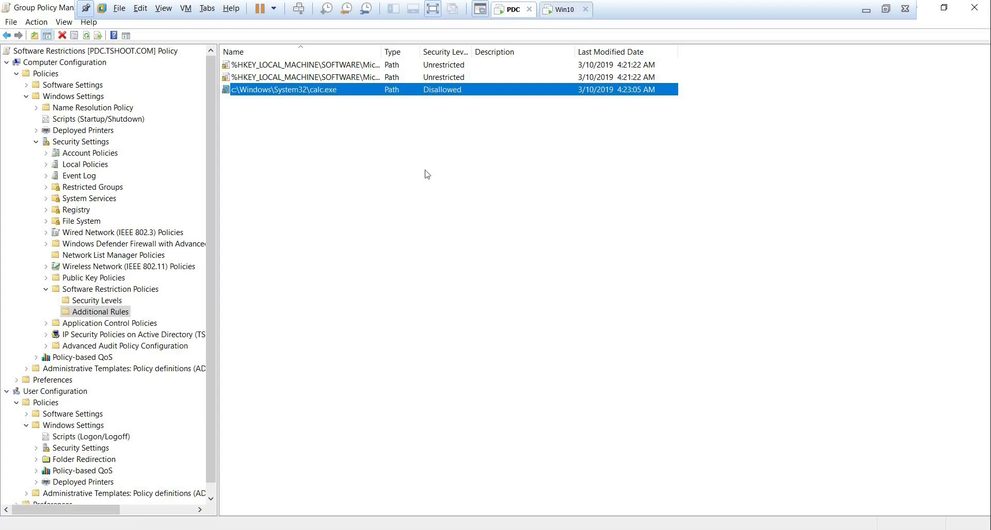
{"action": "right_click", "coordinate": [277, 120]}
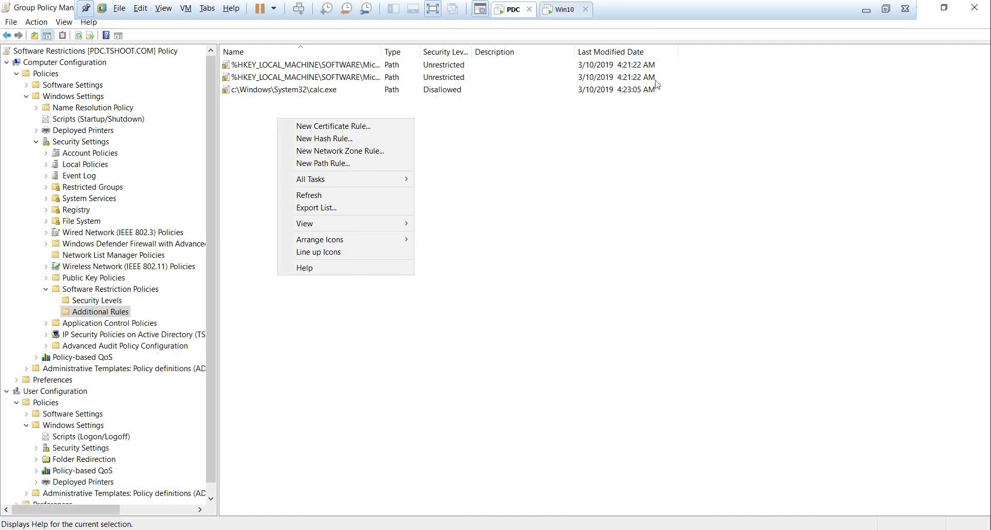
{"action": "left_click", "coordinate": [774, 93]}
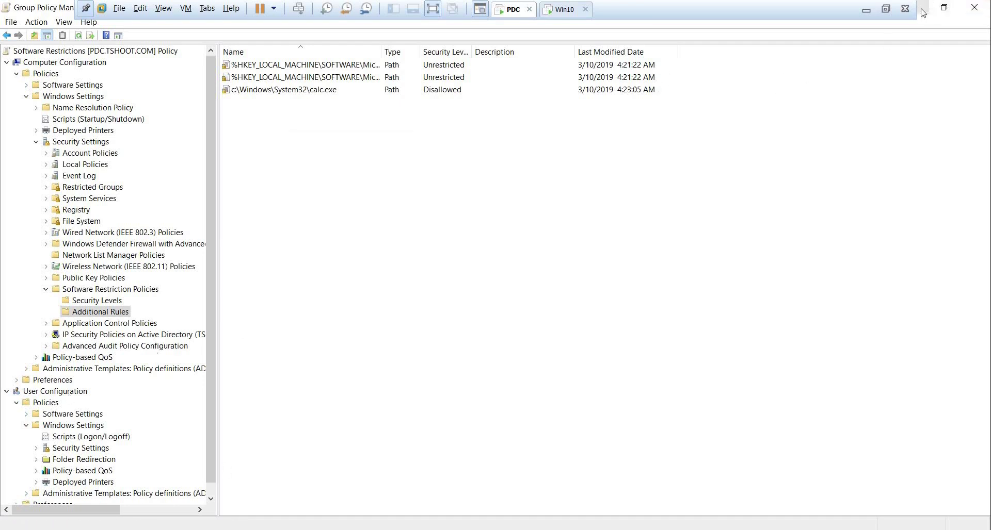
Create a desktop text file named notepad containing the line notepad.exe.
{"action": "left_click", "coordinate": [923, 12]}
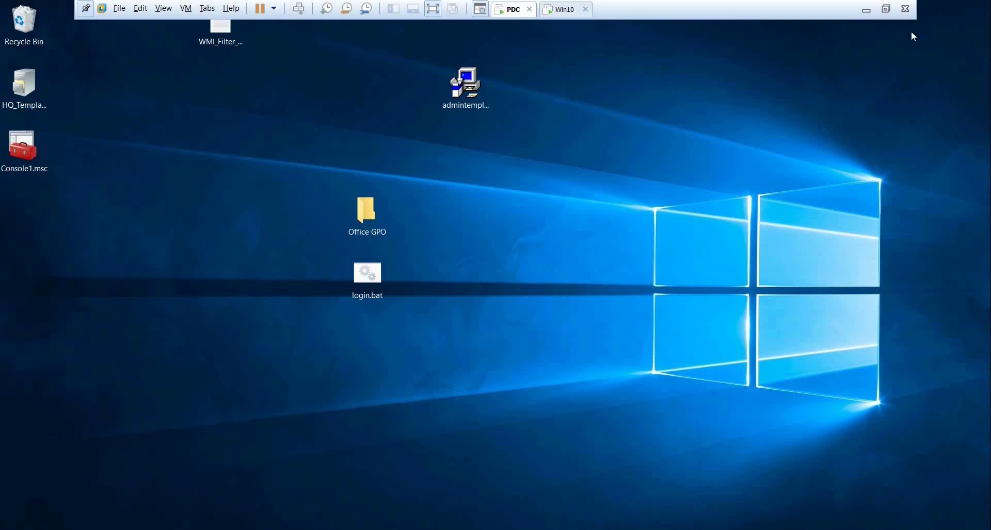
{"action": "right_click", "coordinate": [698, 194]}
{"action": "mouse_move", "coordinate": [765, 299]}
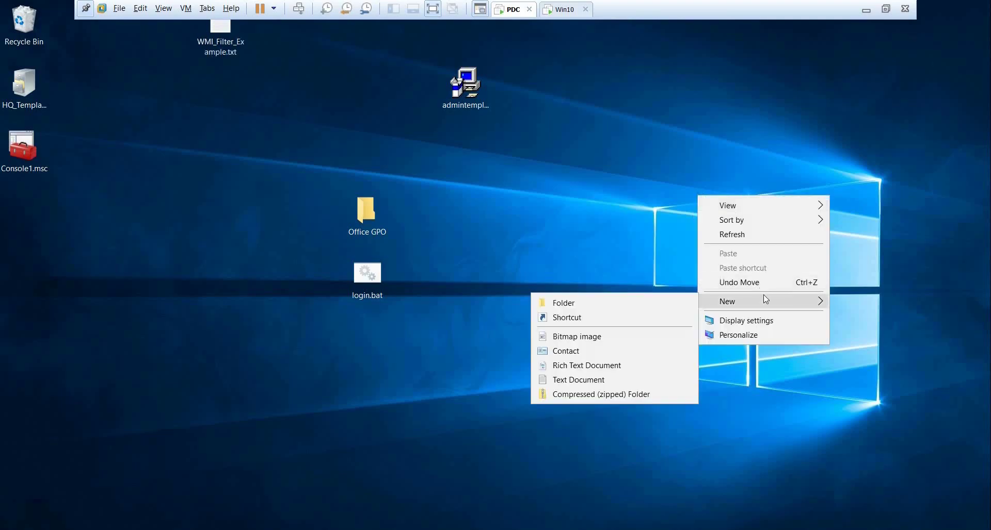
{"action": "left_click", "coordinate": [595, 379]}
{"action": "type", "text": "notepad"}
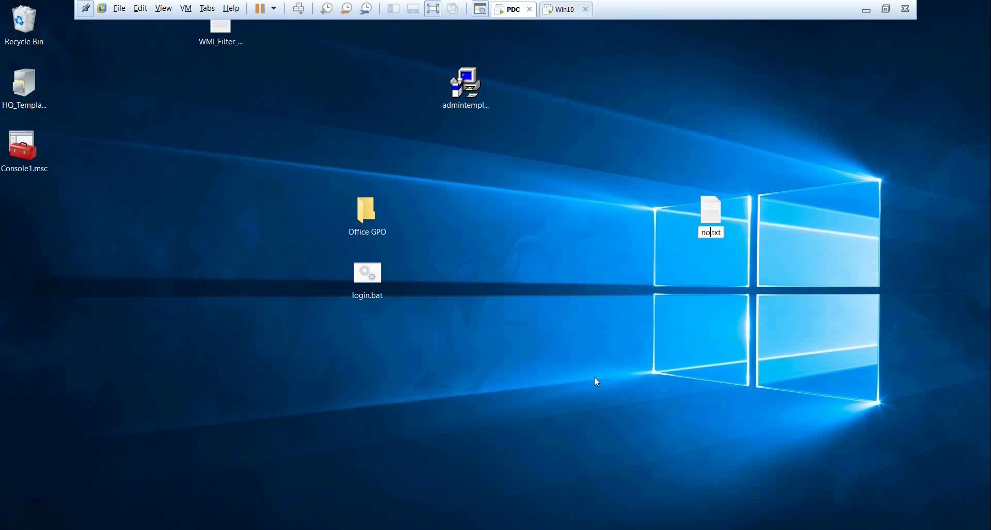
{"action": "key", "text": "Return"}
{"action": "key", "text": "Return"}
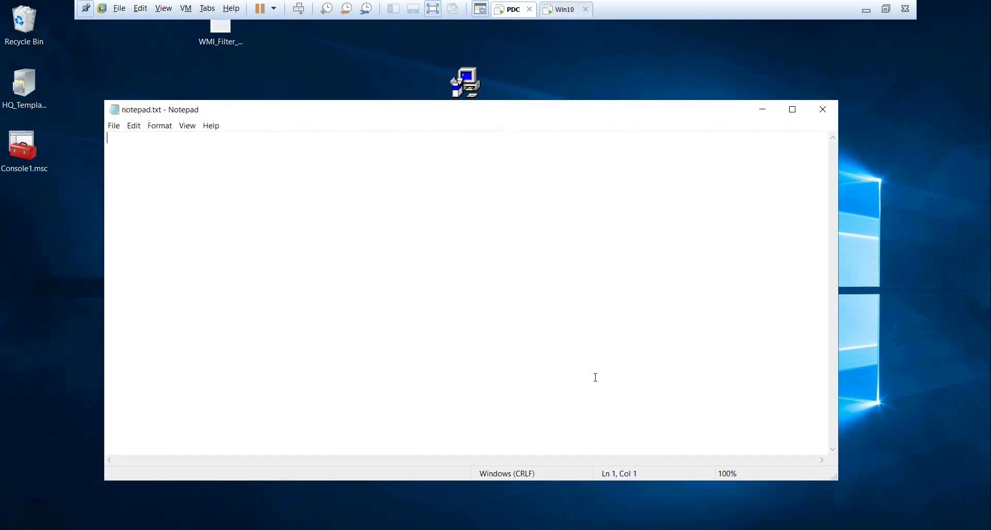
{"action": "type", "text": "notepad.exe"}
{"action": "left_click", "coordinate": [823, 110]}
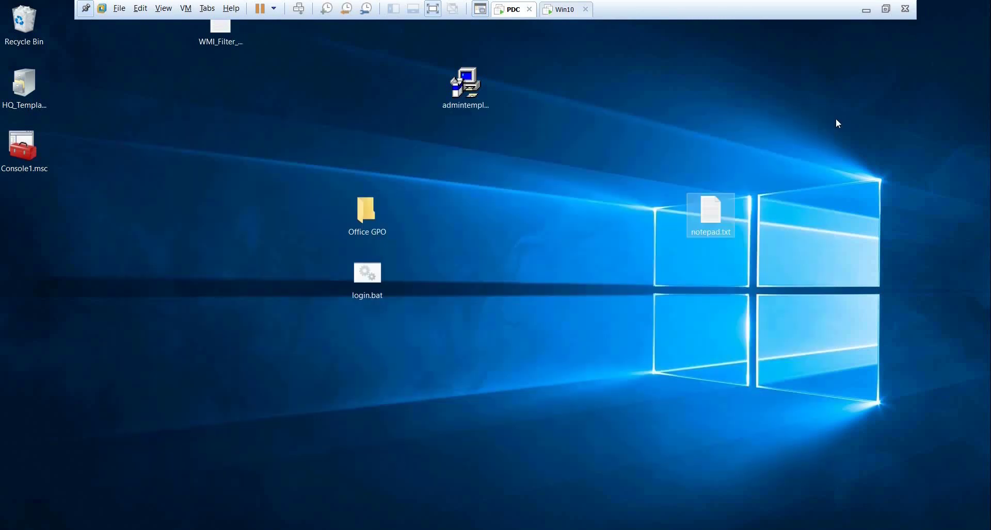
Rename notepad.txt to notepad.bat, accepting the extension-change warning.
{"action": "left_click", "coordinate": [705, 233]}
{"action": "key", "text": "End"}
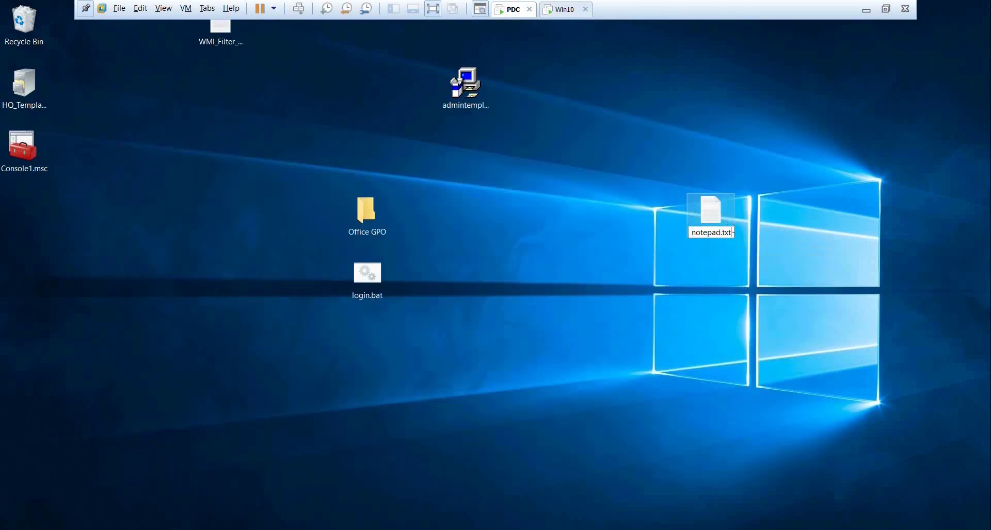
{"action": "key", "text": "BackSpace"}
{"action": "key", "text": "BackSpace"}
{"action": "key", "text": "BackSpace"}
{"action": "type", "text": "bat"}
{"action": "key", "text": "Return"}
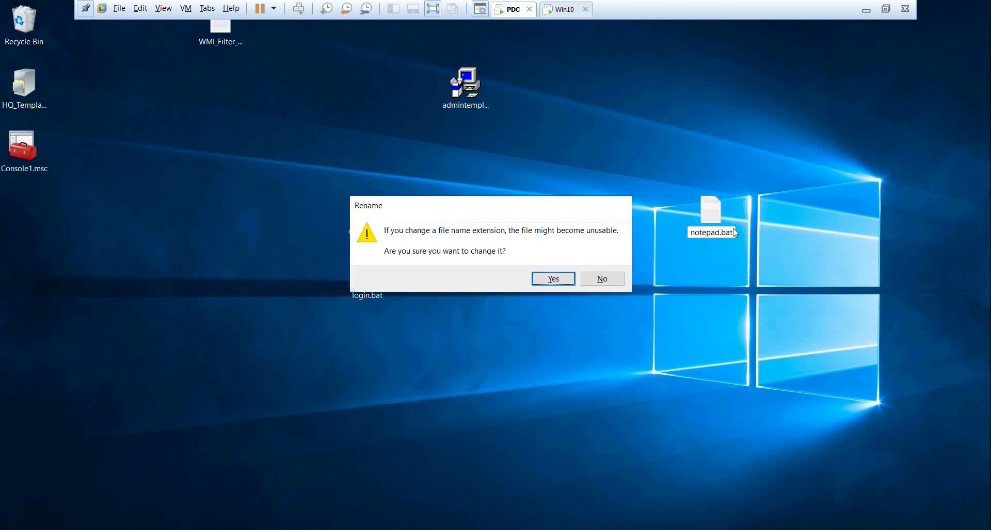
{"action": "key", "text": "Return"}
Run notepad.bat, close the Notepad it opens, and return to the Group Policy editor.
{"action": "double_click", "coordinate": [732, 228]}
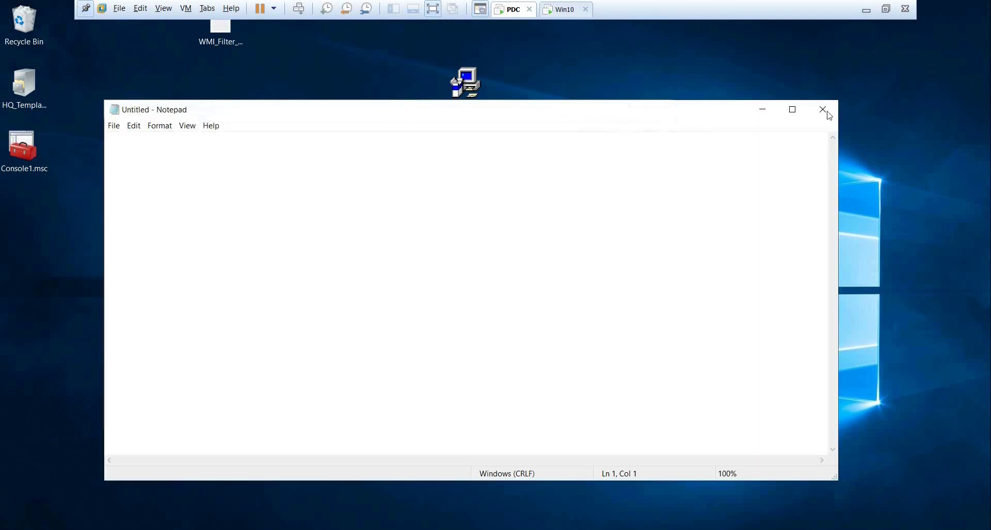
{"action": "left_click", "coordinate": [823, 110]}
{"action": "key", "text": "alt+Tab"}
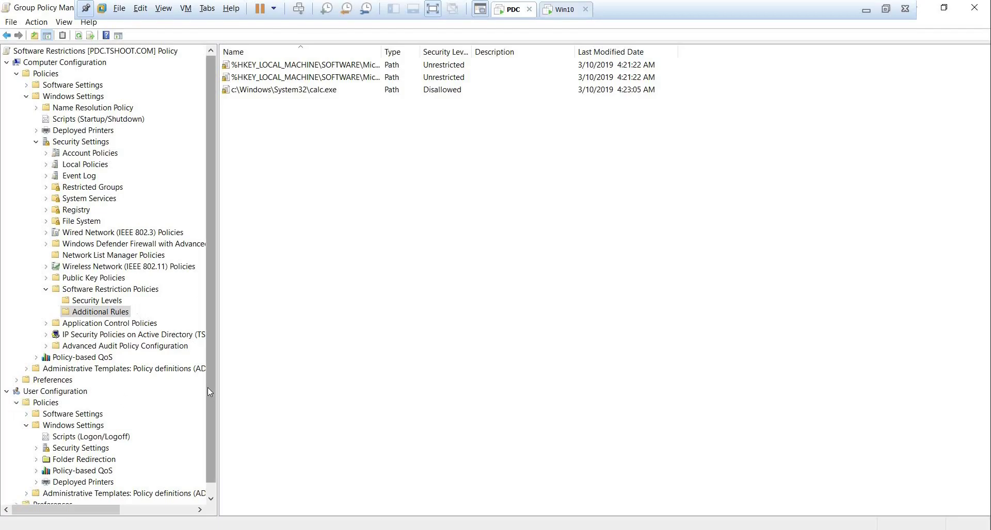
Copy notepad.bat into the GPO's User Logon scripts folder.
{"action": "scroll", "coordinate": [208, 388], "scroll_direction": "down", "scroll_amount": 1}
{"action": "left_click", "coordinate": [96, 427]}
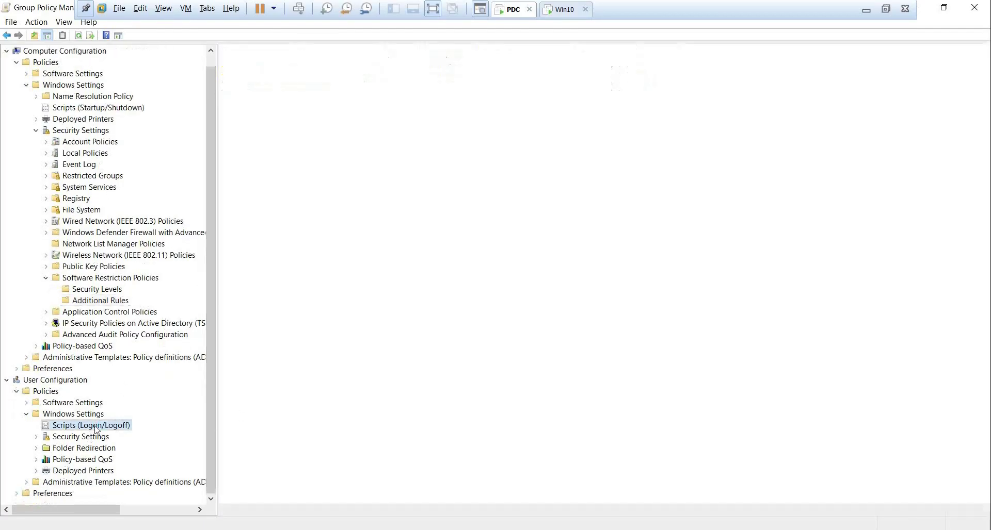
{"action": "double_click", "coordinate": [354, 86]}
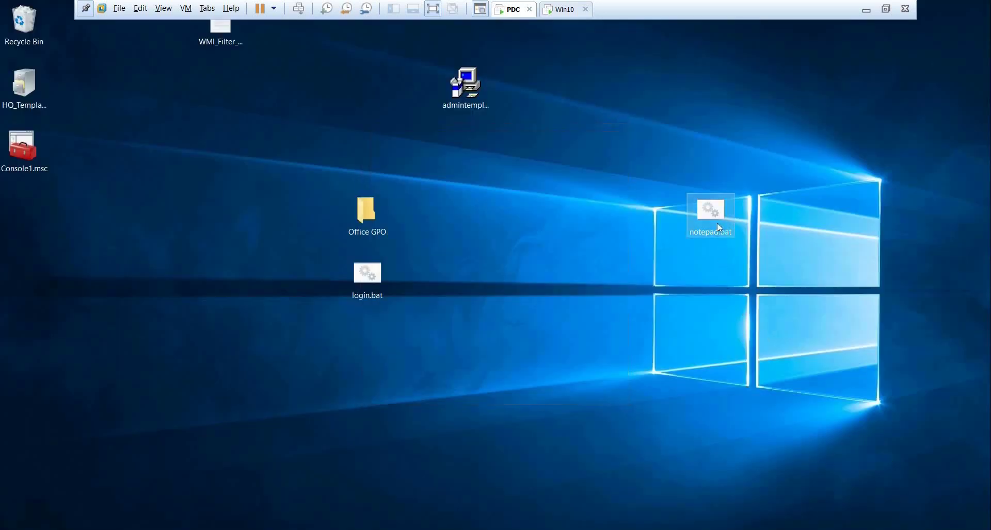
{"action": "right_click", "coordinate": [719, 227]}
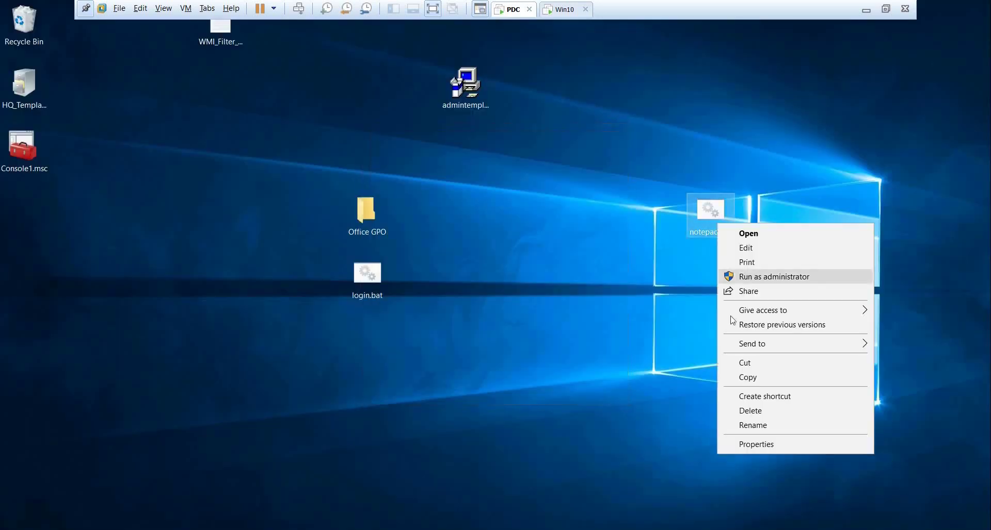
{"action": "left_click", "coordinate": [746, 377]}
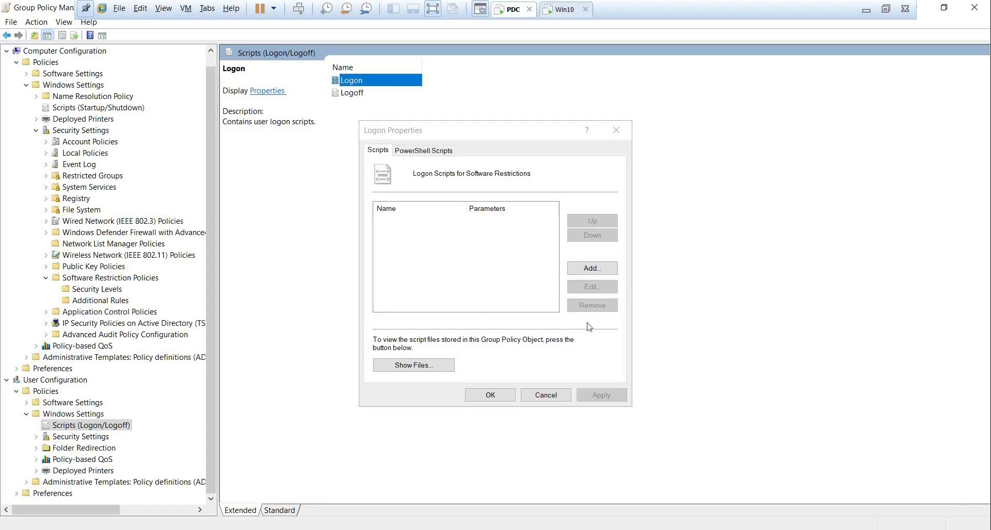
{"action": "left_click", "coordinate": [420, 364]}
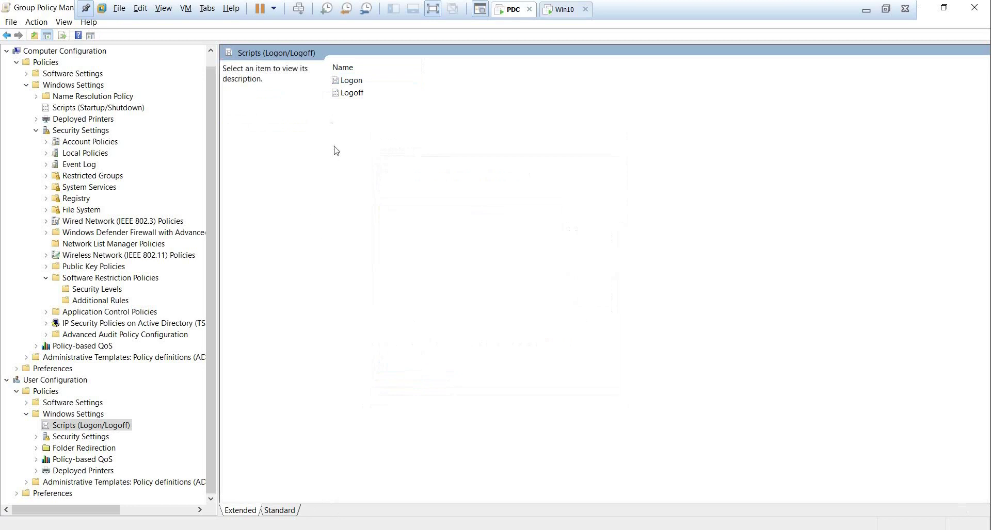
{"action": "double_click", "coordinate": [354, 81]}
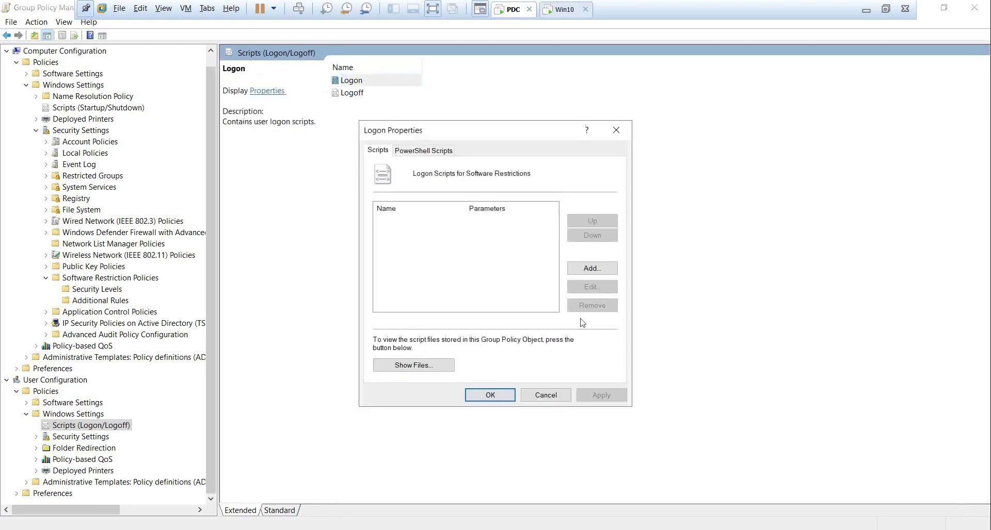
{"action": "left_click", "coordinate": [442, 362]}
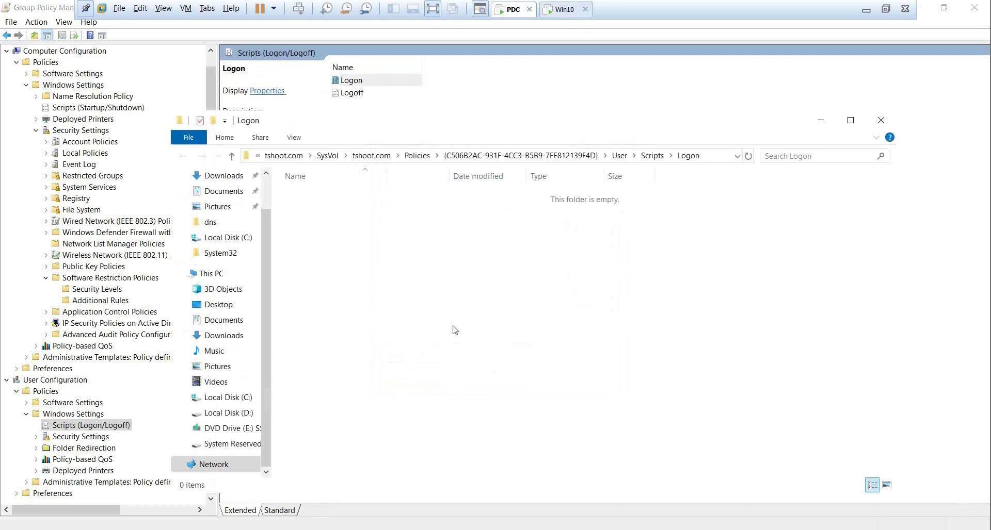
{"action": "key", "text": "ctrl+v"}
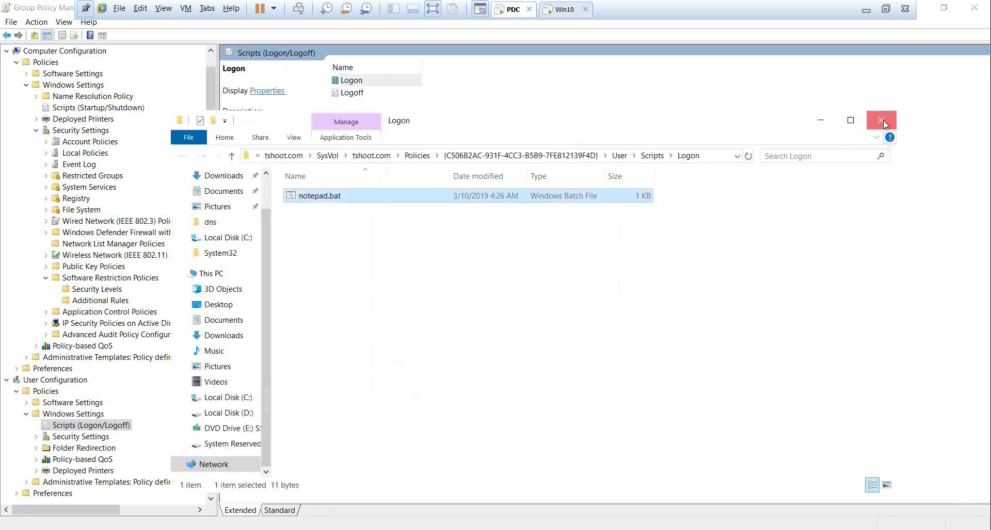
{"action": "left_click", "coordinate": [881, 120]}
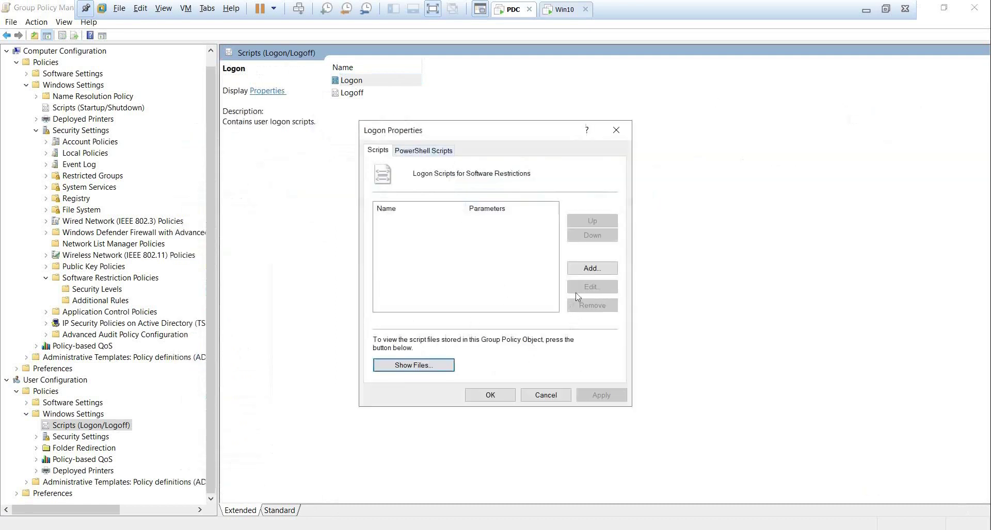
Add notepad.bat as a user logon script and apply the Logon properties.
{"action": "left_click", "coordinate": [585, 269]}
{"action": "left_click", "coordinate": [620, 229]}
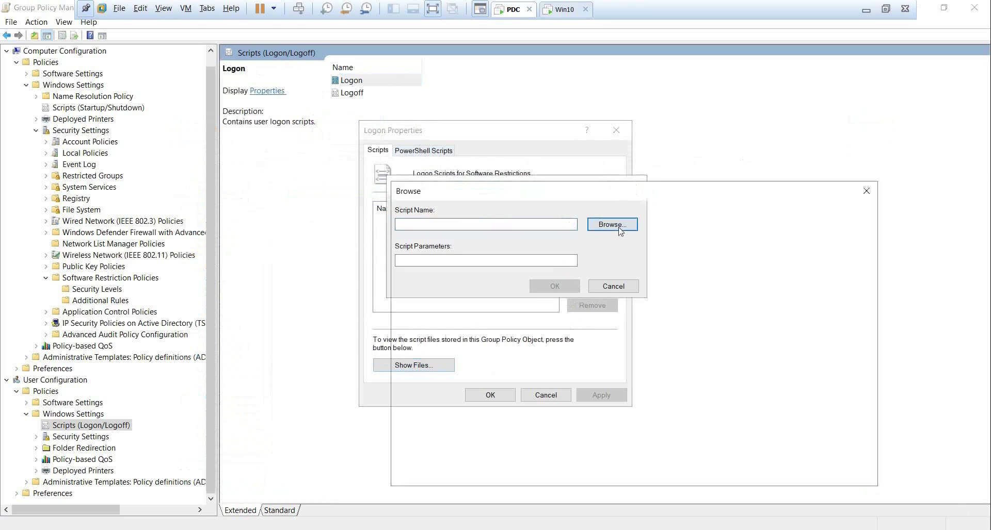
{"action": "left_click", "coordinate": [560, 273]}
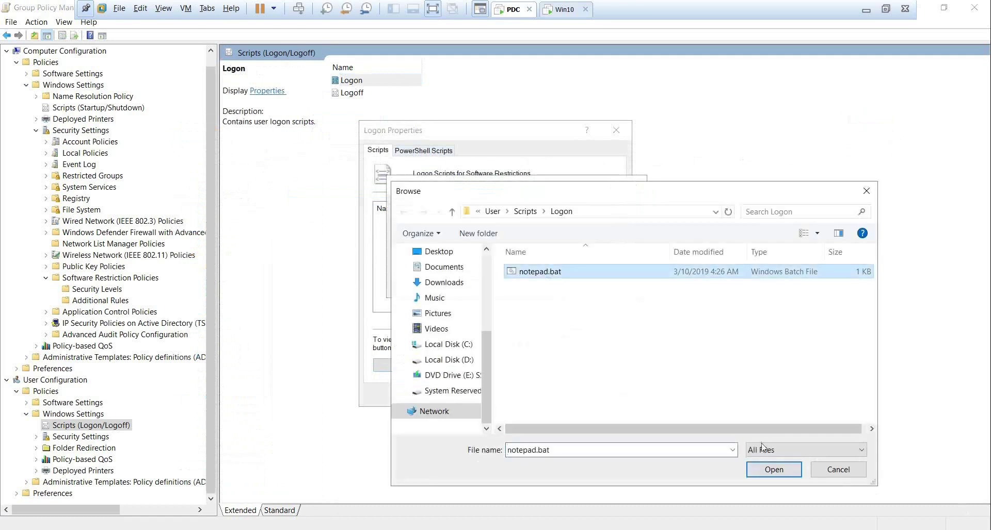
{"action": "left_click", "coordinate": [774, 470]}
{"action": "left_click", "coordinate": [558, 284]}
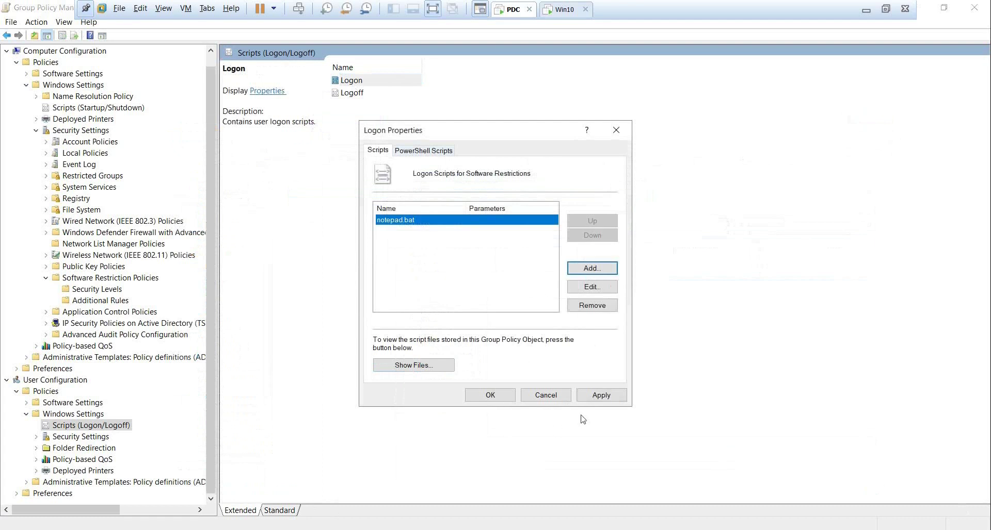
{"action": "left_click", "coordinate": [600, 396]}
{"action": "left_click", "coordinate": [502, 397]}
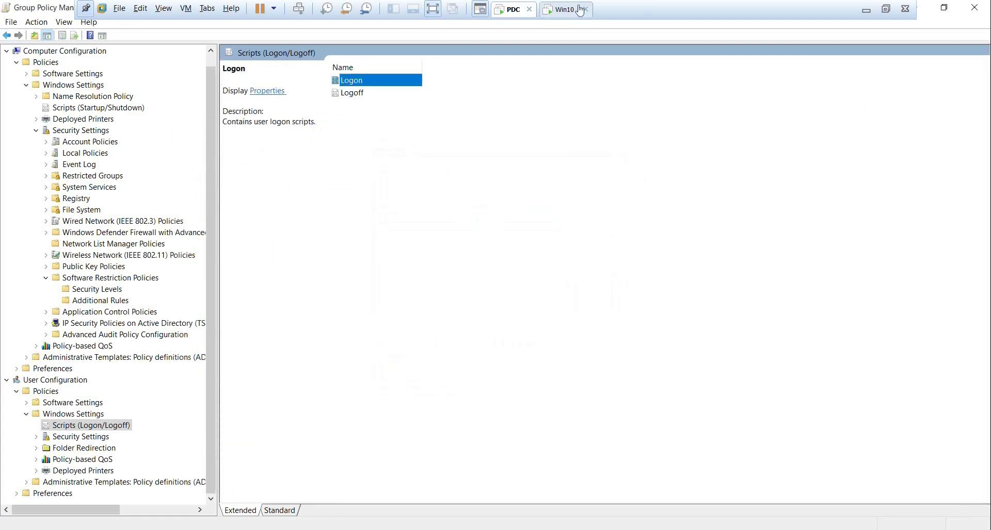
Sign out of the Win10 session from the Win+X menu.
{"action": "left_click", "coordinate": [560, 11]}
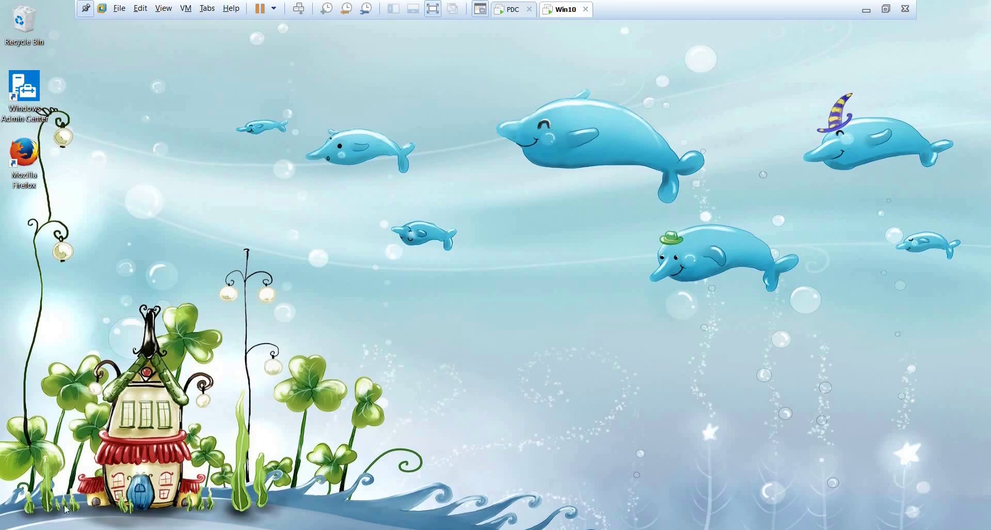
{"action": "key", "text": "super+x"}
{"action": "mouse_move", "coordinate": [77, 507]}
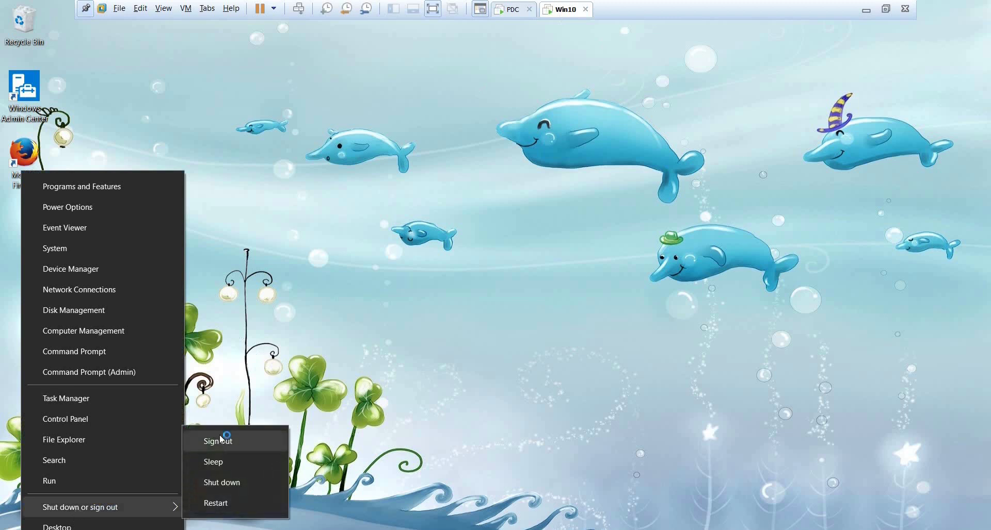
{"action": "left_click", "coordinate": [222, 439]}
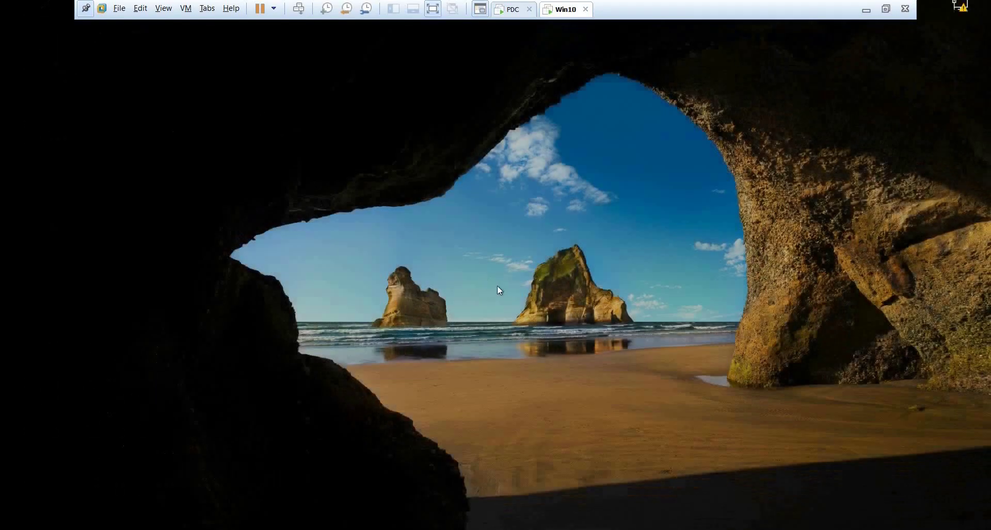
Sign back in with the account password and close the Notepad window opened at logon.
{"action": "left_click", "coordinate": [497, 286]}
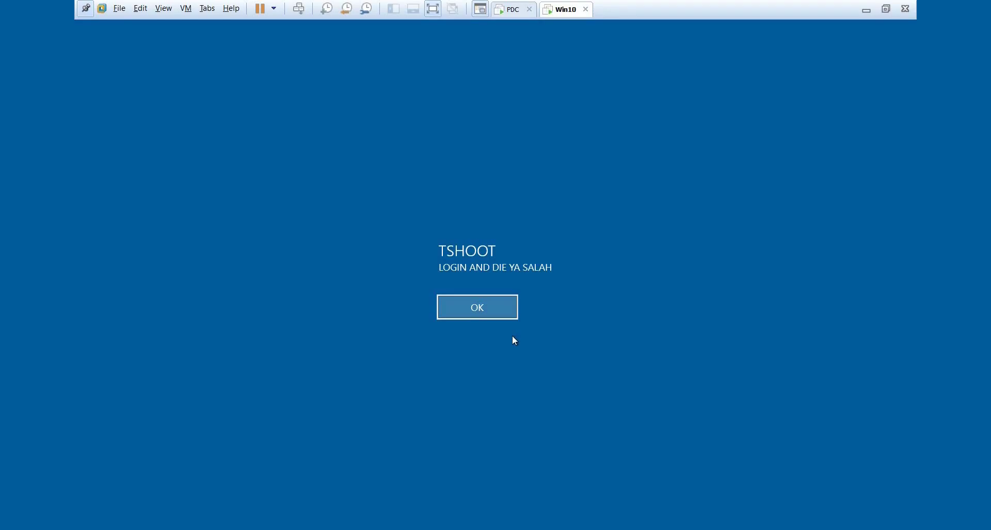
{"action": "left_click", "coordinate": [500, 316]}
{"action": "type", "text": "P"}
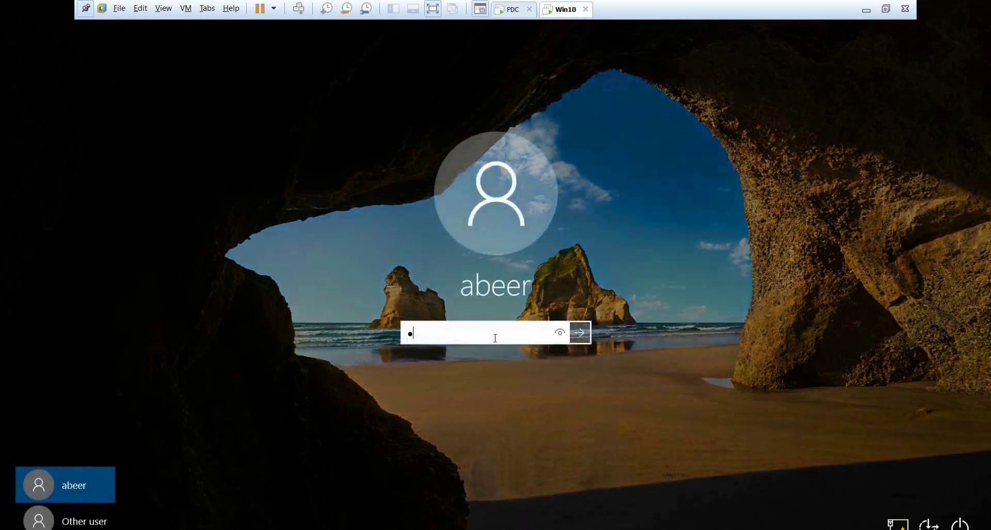
{"action": "type", "text": "a$$w0rd"}
{"action": "key", "text": "Return"}
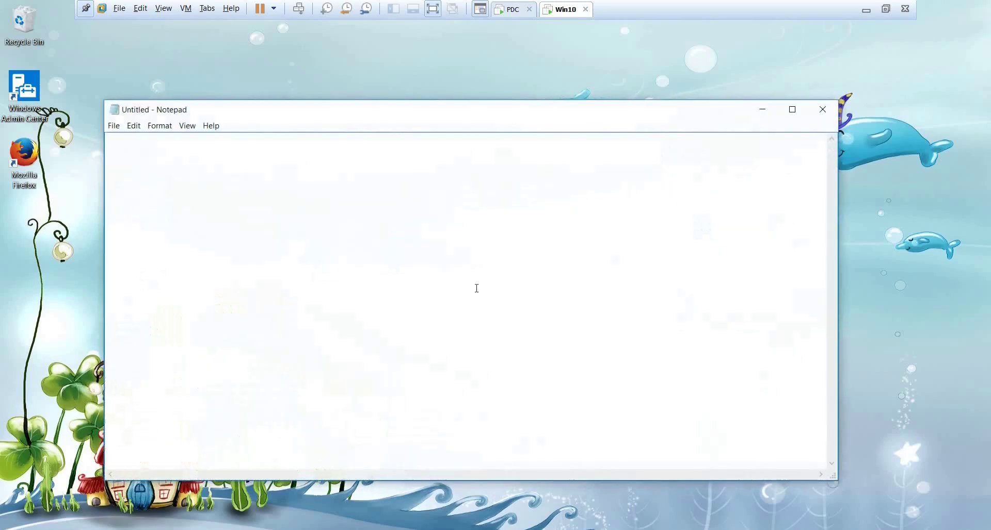
{"action": "left_click", "coordinate": [822, 110]}
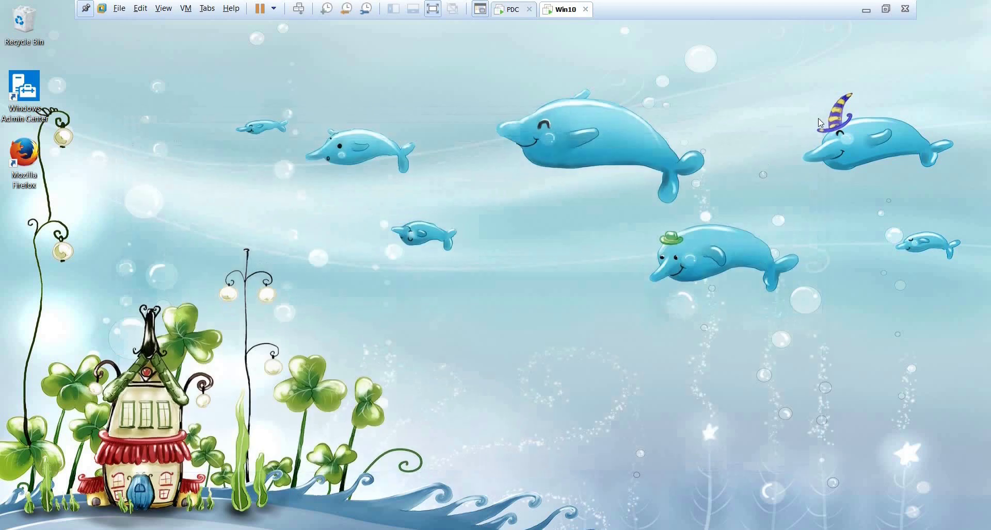
On the PDC, collapse User Configuration and show Software Restriction Policies' Additional Rules.
{"action": "left_click", "coordinate": [508, 8]}
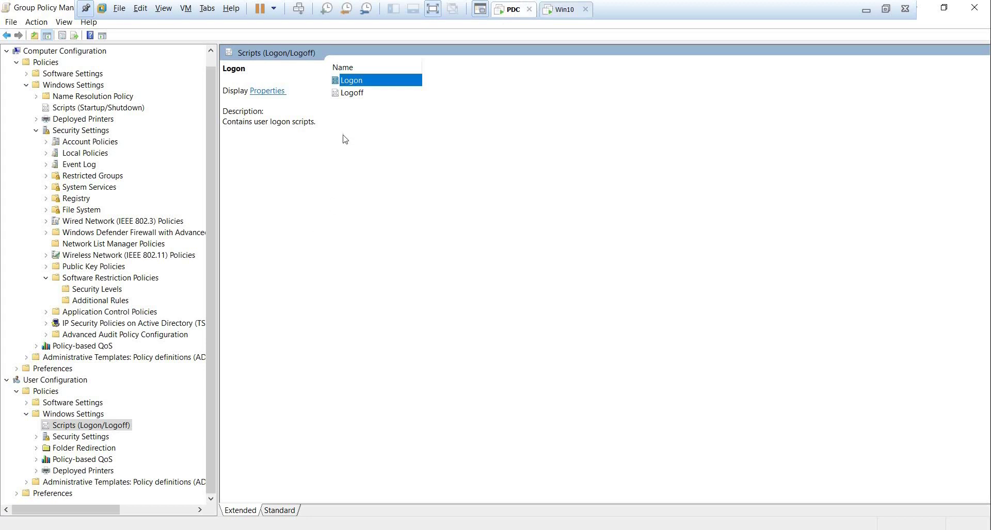
{"action": "left_click", "coordinate": [364, 165]}
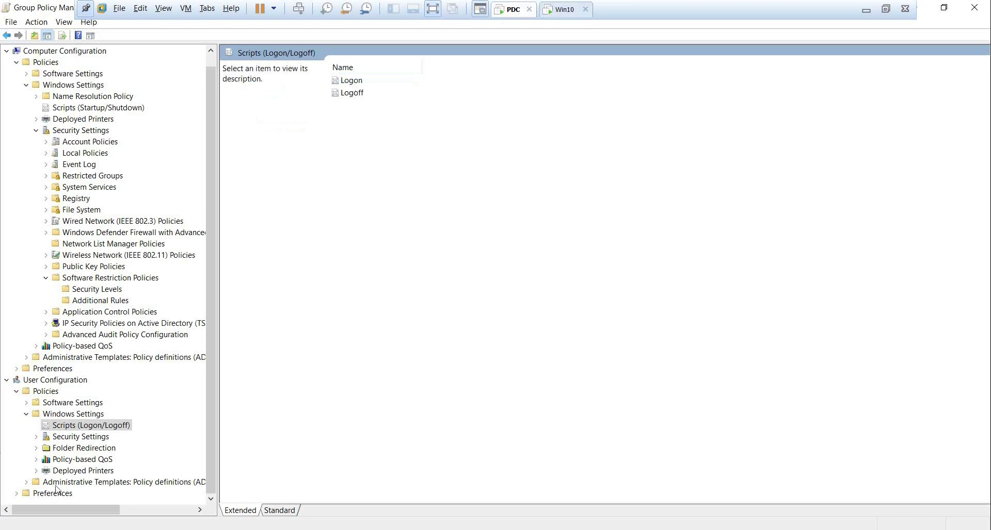
{"action": "left_click", "coordinate": [7, 380]}
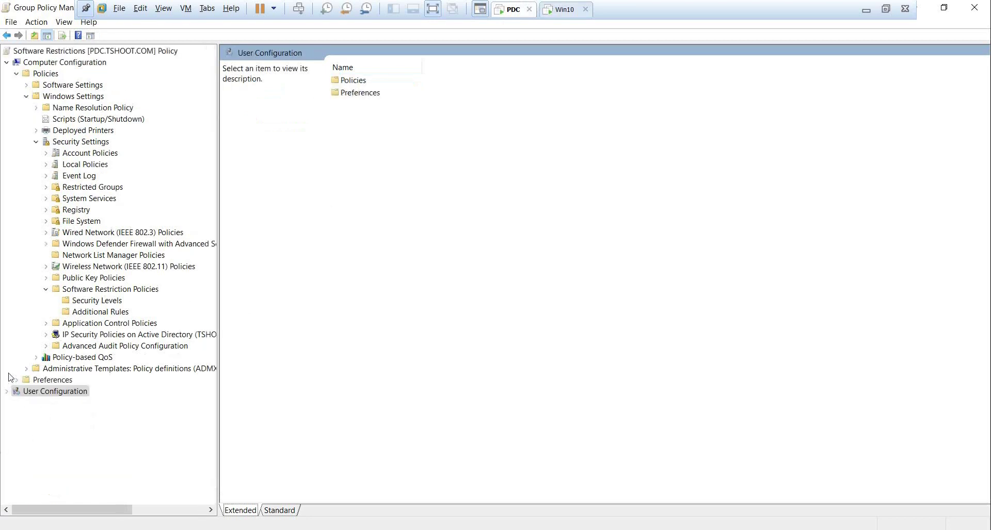
{"action": "left_click", "coordinate": [105, 292]}
{"action": "left_click", "coordinate": [109, 312]}
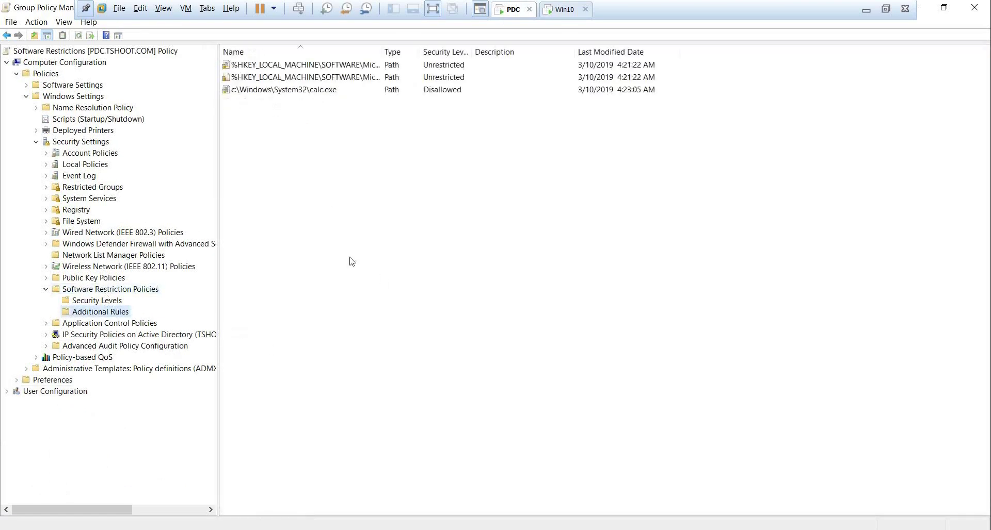
Create a Disallowed hash rule for notepad.bat from the Logon scripts folder.
{"action": "right_click", "coordinate": [349, 261]}
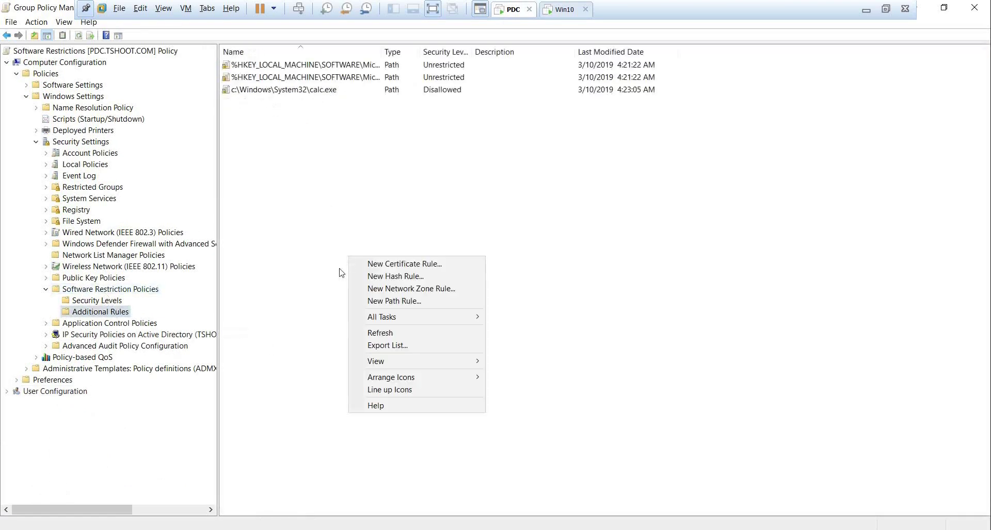
{"action": "left_click", "coordinate": [436, 283]}
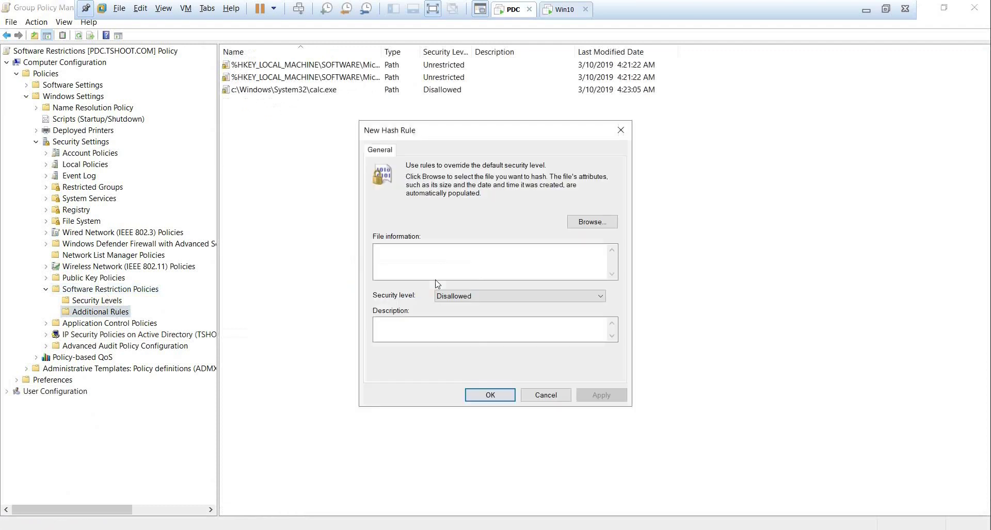
{"action": "left_click", "coordinate": [605, 227]}
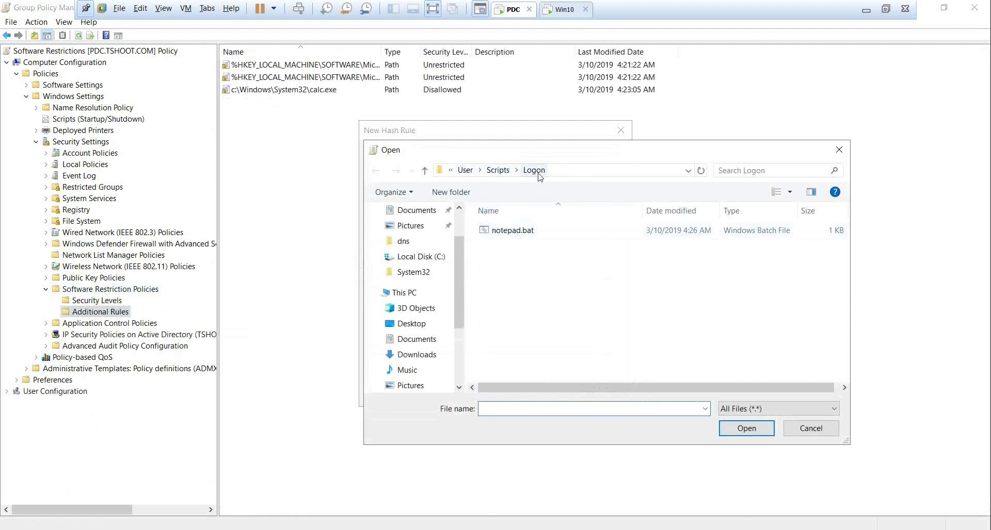
{"action": "left_click", "coordinate": [598, 171]}
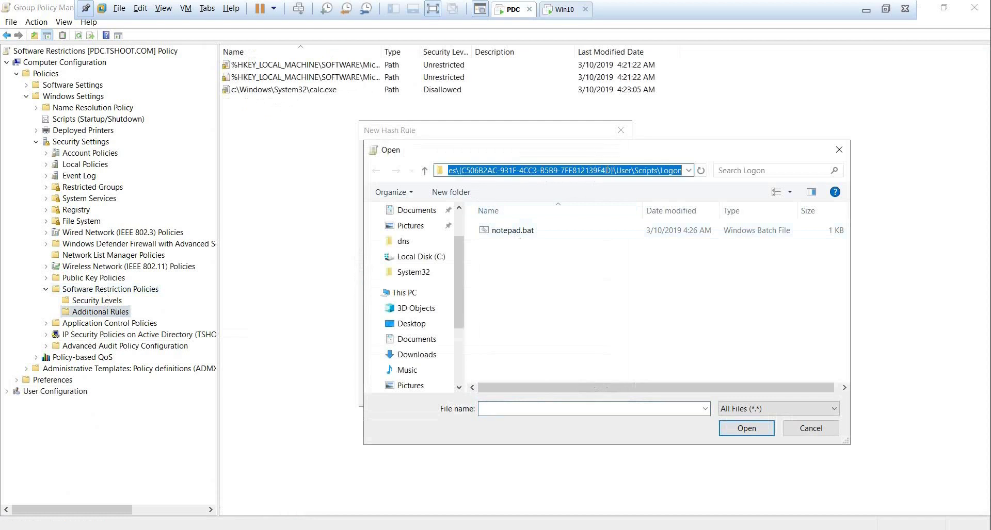
{"action": "left_click", "coordinate": [529, 233]}
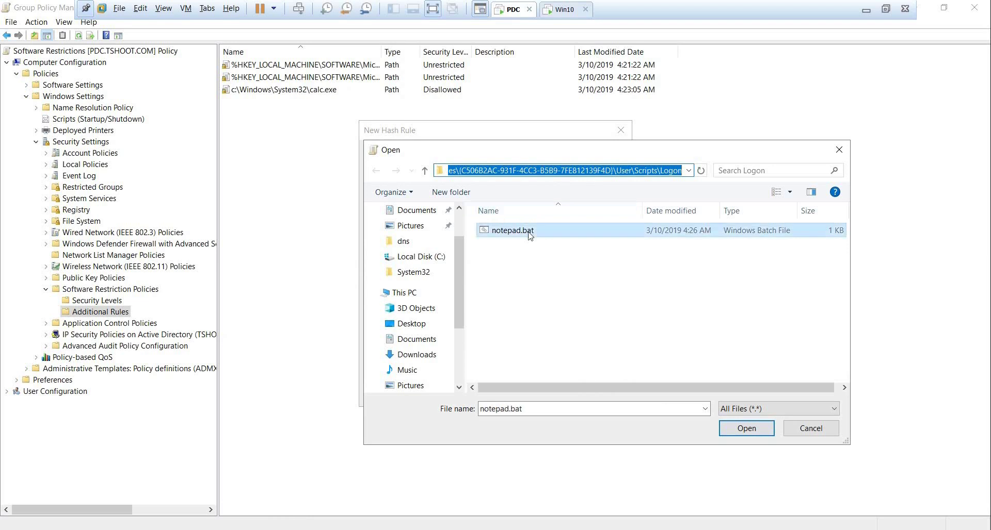
{"action": "left_click", "coordinate": [725, 435]}
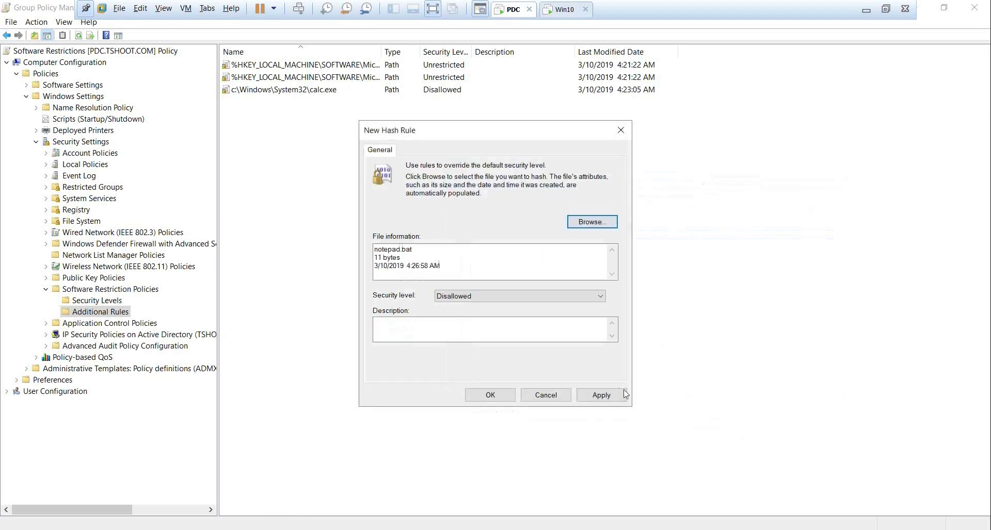
{"action": "left_click", "coordinate": [491, 298]}
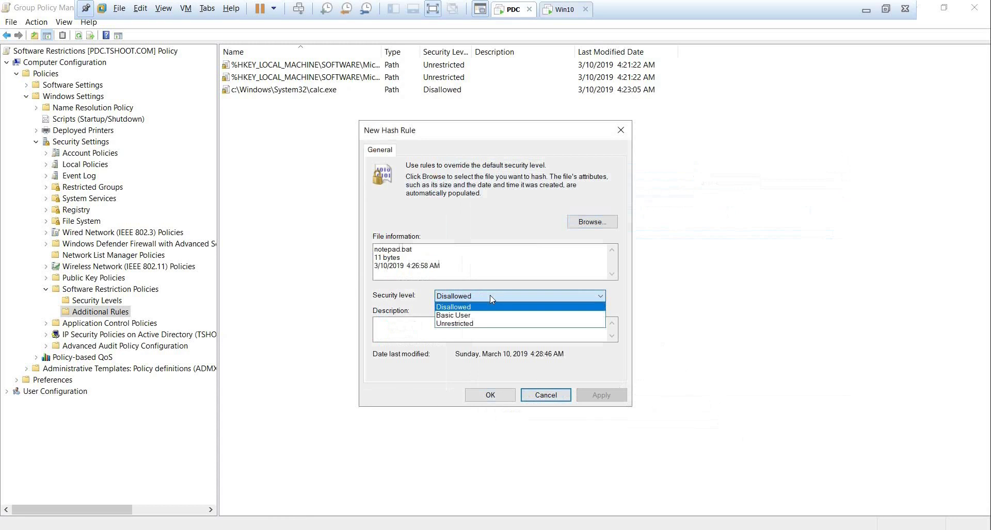
{"action": "left_click", "coordinate": [490, 301]}
{"action": "left_click", "coordinate": [485, 395]}
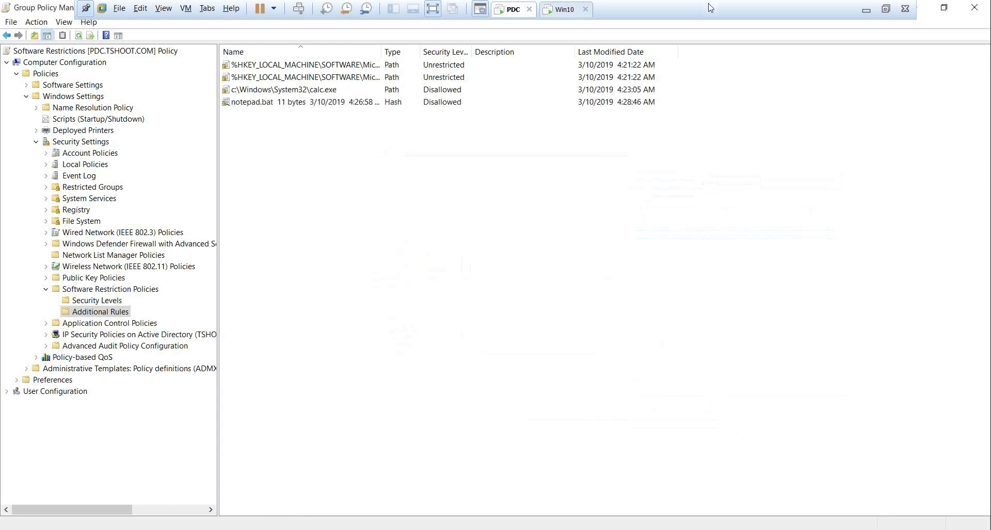
Sign out of Win10 and sign back in with the account password to retest logon.
{"action": "left_click", "coordinate": [562, 9]}
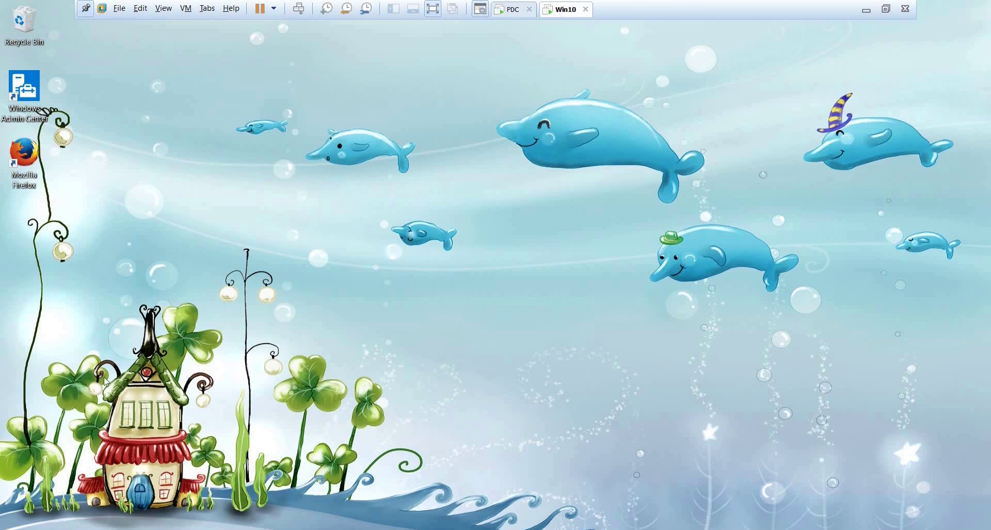
{"action": "right_click", "coordinate": [10, 524]}
{"action": "mouse_move", "coordinate": [99, 515]}
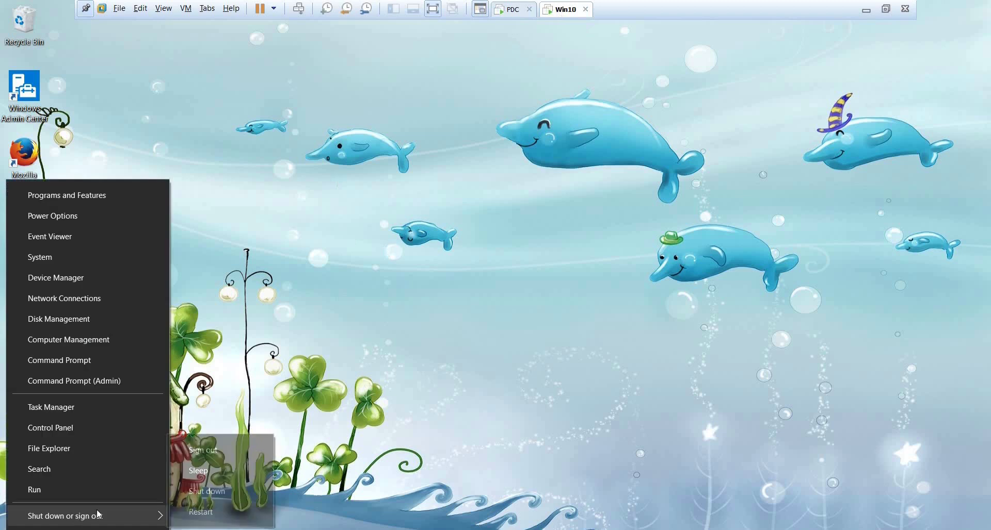
{"action": "left_click", "coordinate": [233, 513]}
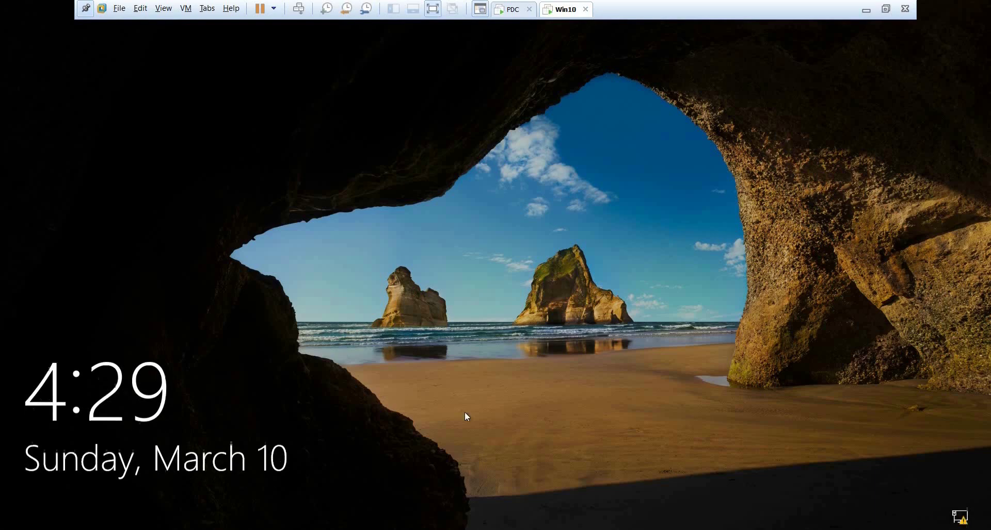
{"action": "left_click", "coordinate": [466, 417]}
{"action": "left_click", "coordinate": [479, 318]}
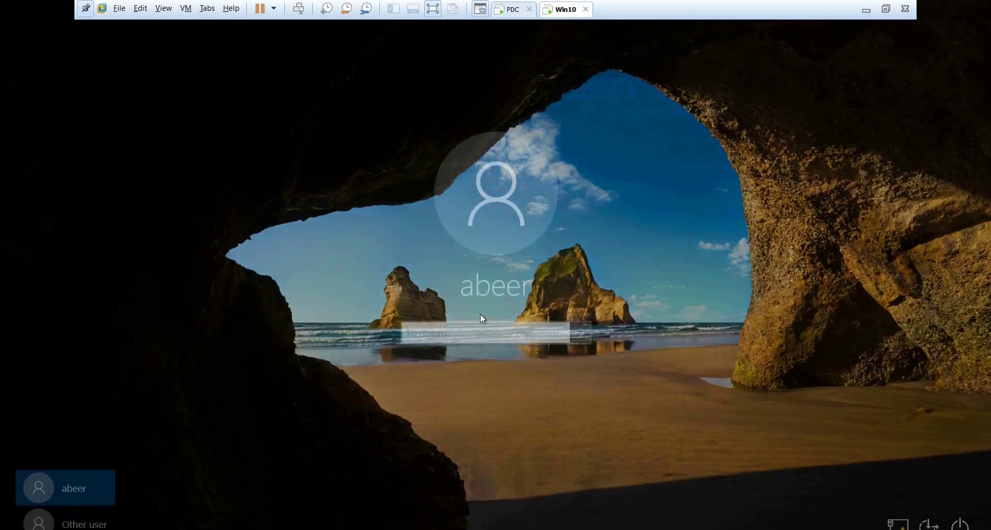
{"action": "type", "text": "Pa$$w0rd"}
{"action": "key", "text": "Return"}
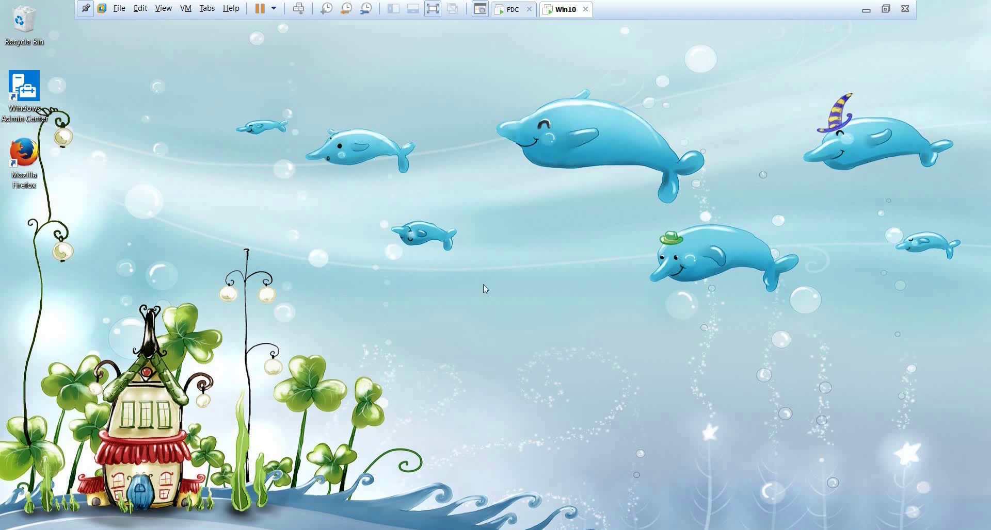
Close the Software Restrictions editor and browse the Sales OU and Group Policy Results in GPMC.
{"action": "left_click", "coordinate": [508, 9]}
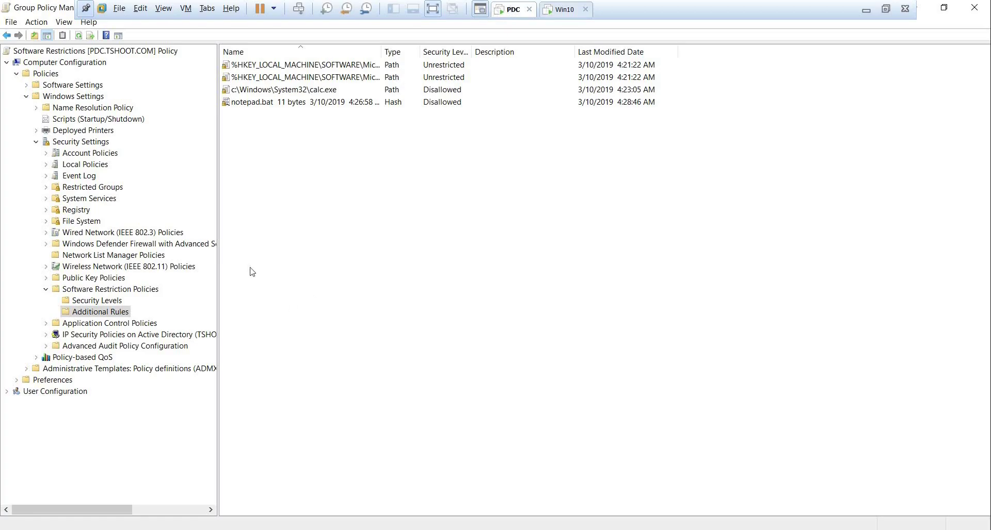
{"action": "left_click", "coordinate": [46, 289]}
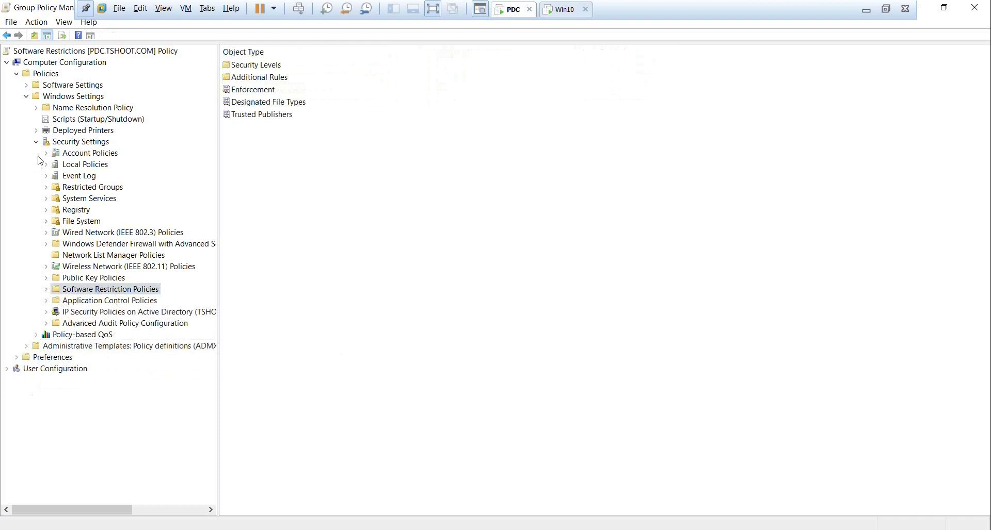
{"action": "left_click", "coordinate": [971, 11]}
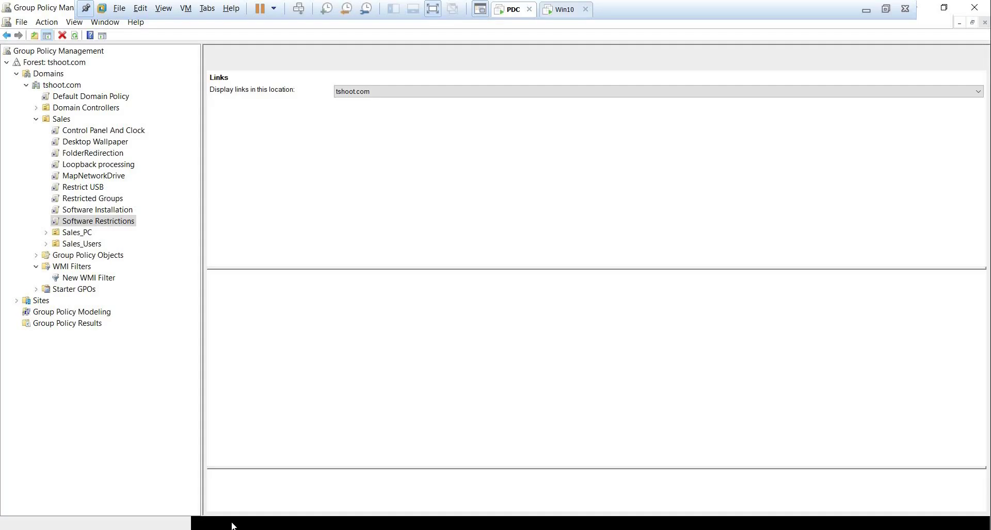
{"action": "left_click", "coordinate": [36, 120]}
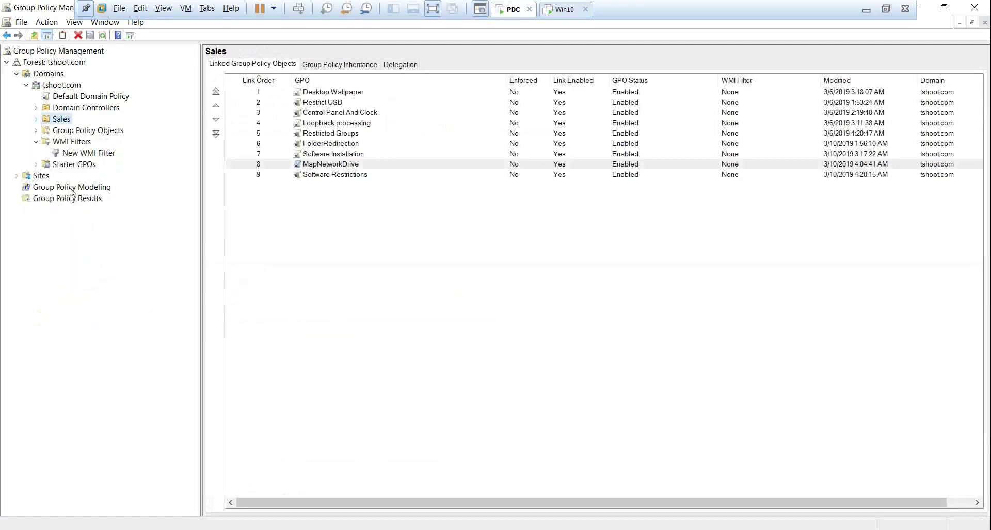
{"action": "left_click", "coordinate": [72, 189]}
{"action": "left_click", "coordinate": [76, 202]}
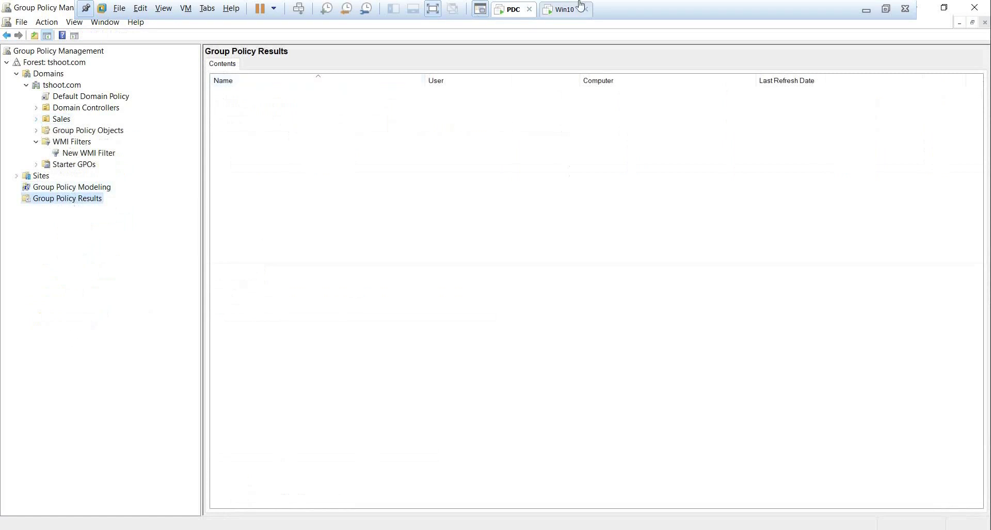
{"action": "left_click", "coordinate": [561, 9]}
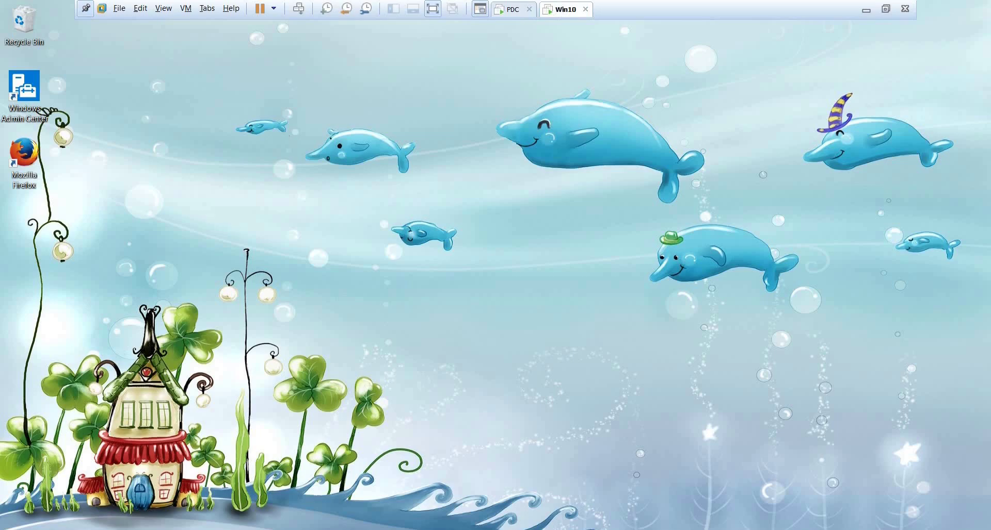
Open Command Prompt on Win10 and run gpresult /r.
{"action": "key", "text": "super+x"}
{"action": "left_click", "coordinate": [73, 352]}
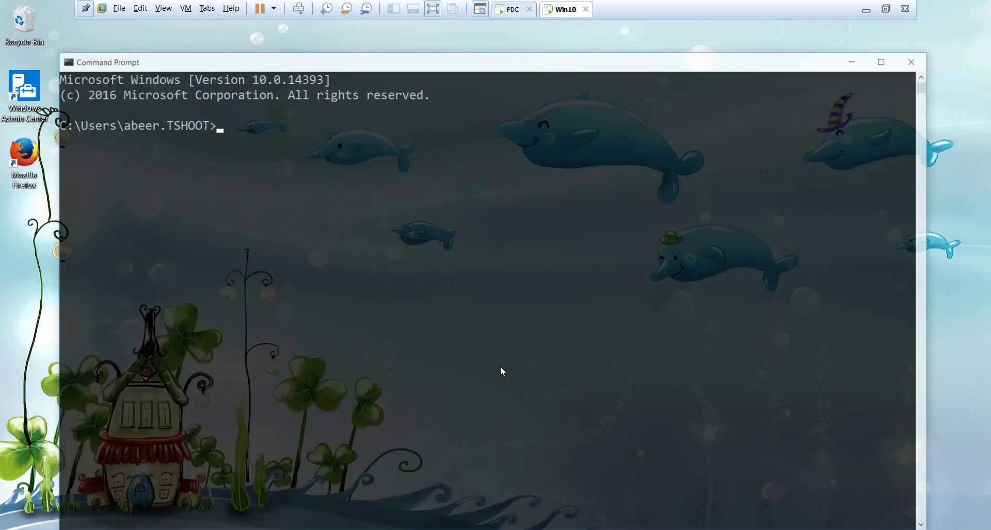
{"action": "type", "text": "gp"}
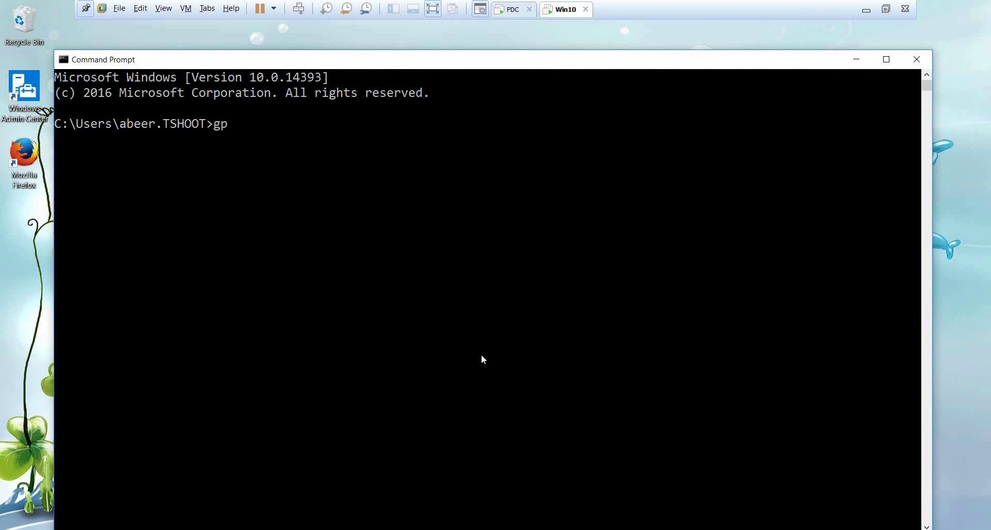
{"action": "type", "text": "result /r"}
{"action": "key", "text": "Return"}
Review the applied GPOs in the report, marking Desktop Wallpaper and Restrict USB.
{"action": "scroll", "coordinate": [399, 216], "scroll_direction": "up", "scroll_amount": 12}
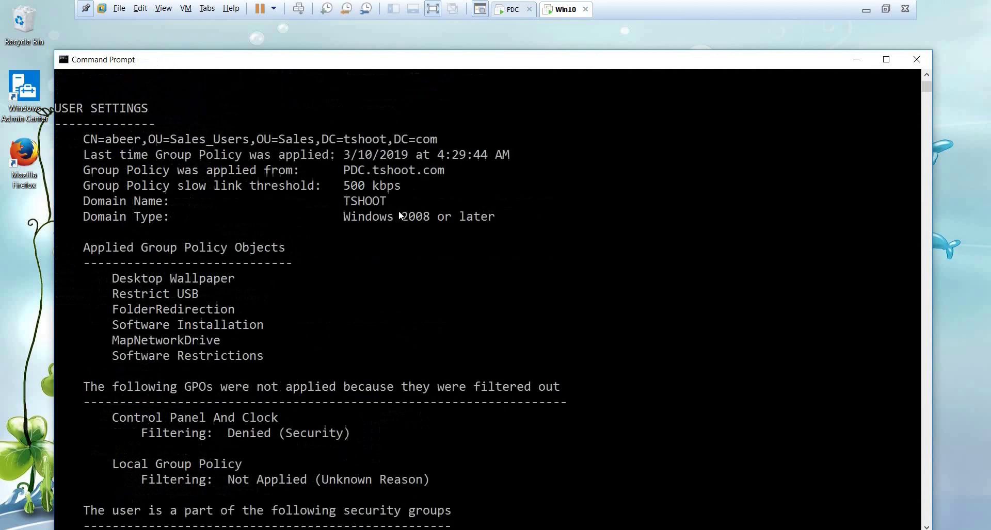
{"action": "scroll", "coordinate": [399, 211], "scroll_direction": "up", "scroll_amount": 1}
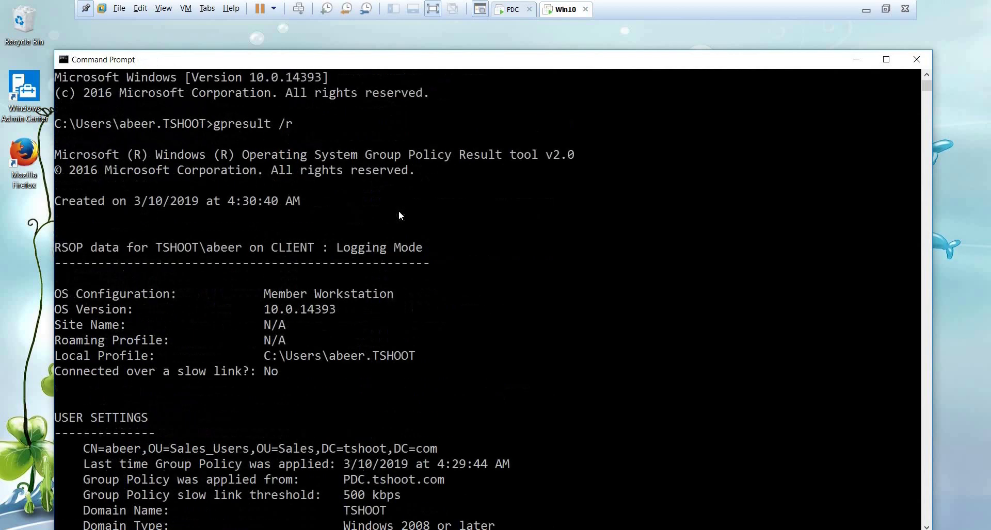
{"action": "scroll", "coordinate": [264, 328], "scroll_direction": "down", "scroll_amount": 4}
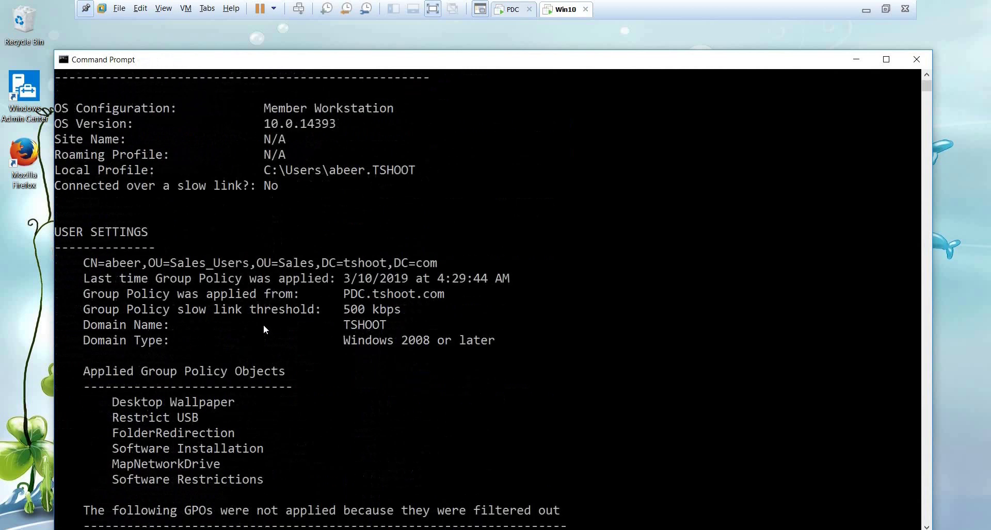
{"action": "left_click_drag", "start_coordinate": [118, 405], "coordinate": [254, 404]}
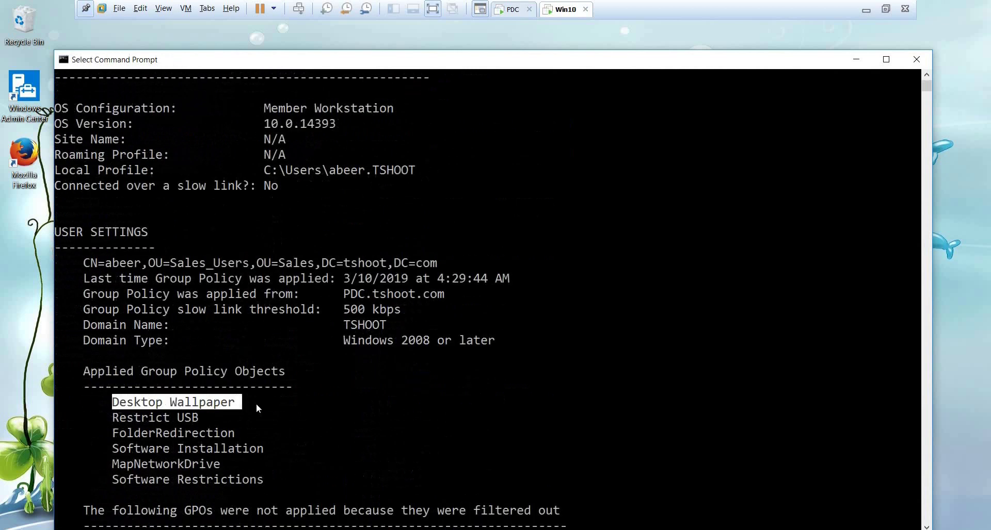
{"action": "left_click_drag", "start_coordinate": [109, 421], "coordinate": [217, 419]}
{"action": "scroll", "coordinate": [135, 331], "scroll_direction": "down", "scroll_amount": 3}
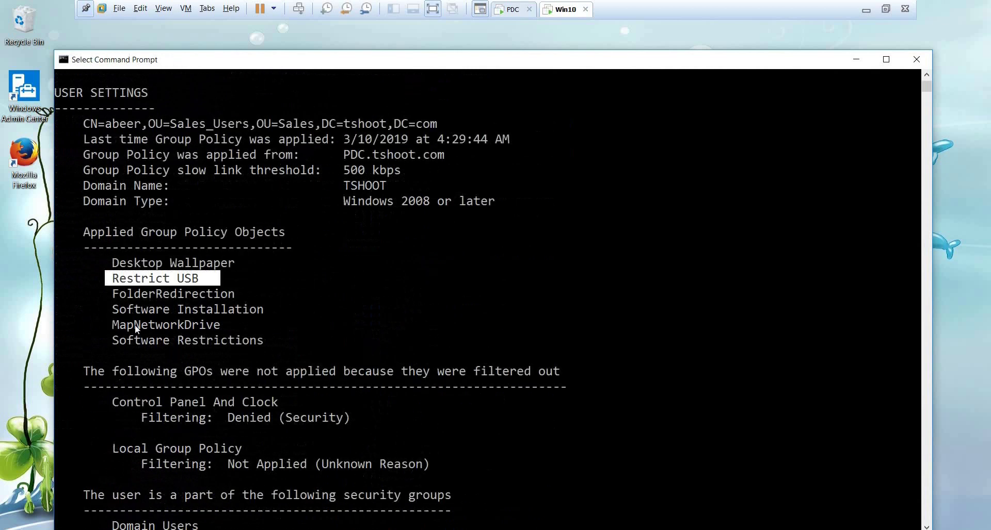
{"action": "left_click_drag", "start_coordinate": [110, 279], "coordinate": [265, 347]}
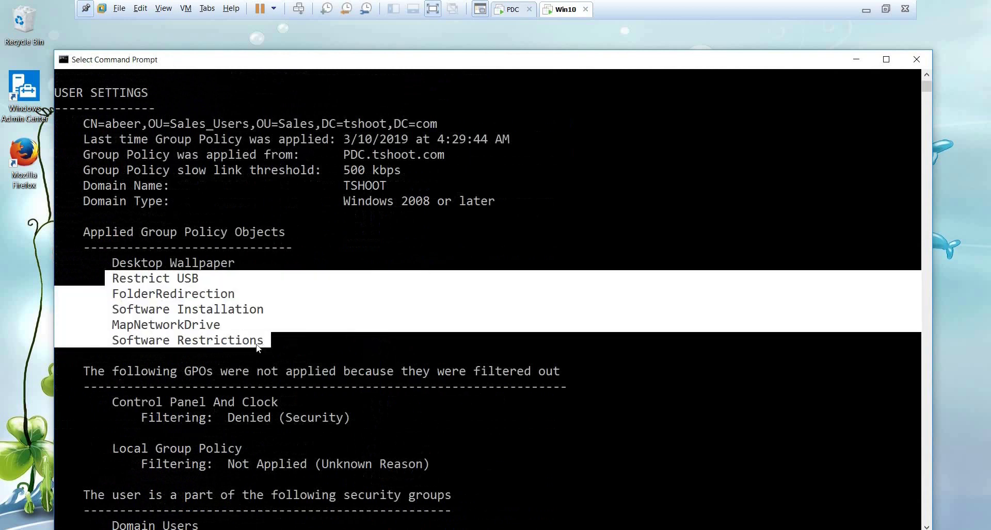
{"action": "scroll", "coordinate": [257, 344], "scroll_direction": "up", "scroll_amount": 2}
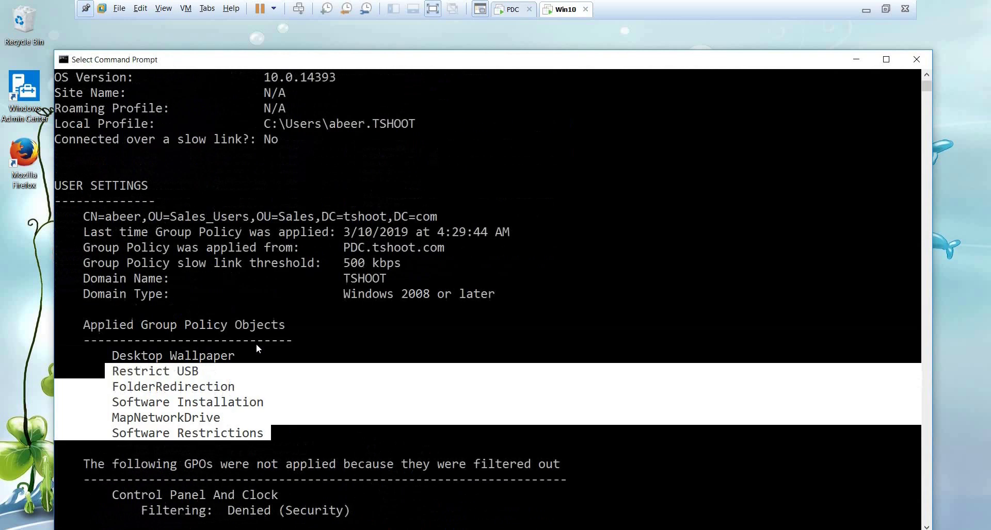
{"action": "left_click_drag", "start_coordinate": [168, 186], "coordinate": [57, 188]}
{"action": "scroll", "coordinate": [171, 215], "scroll_direction": "up", "scroll_amount": 5}
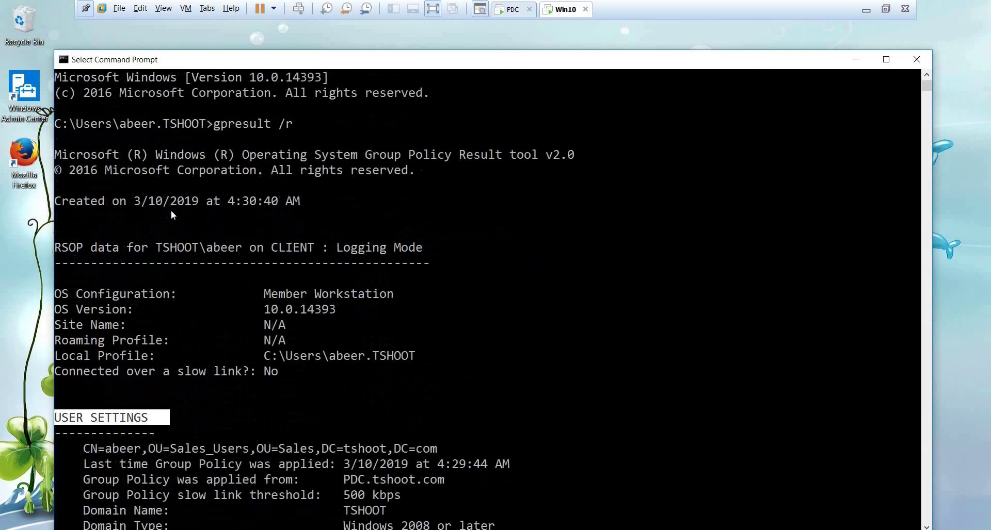
{"action": "scroll", "coordinate": [171, 215], "scroll_direction": "down", "scroll_amount": 17}
{"action": "scroll", "coordinate": [171, 216], "scroll_direction": "up", "scroll_amount": 4}
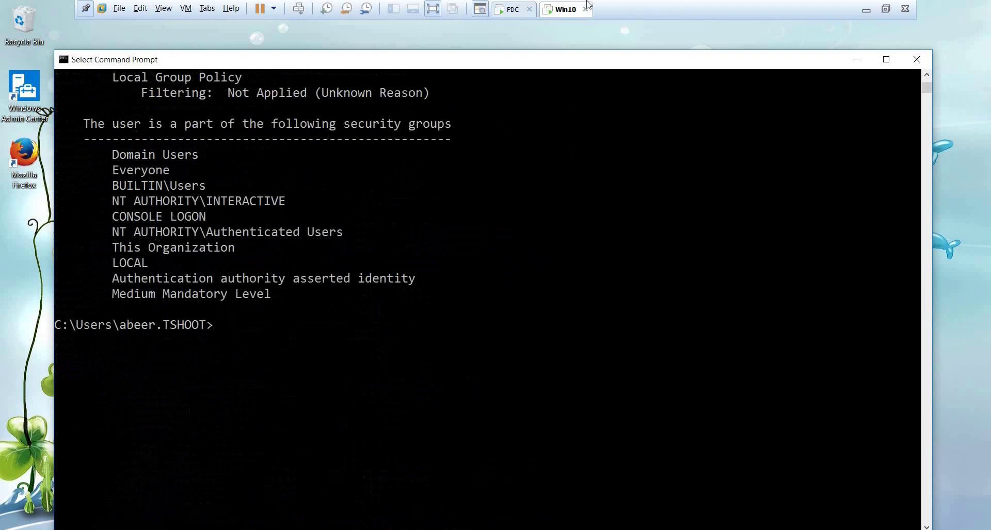
{"action": "left_click", "coordinate": [513, 9]}
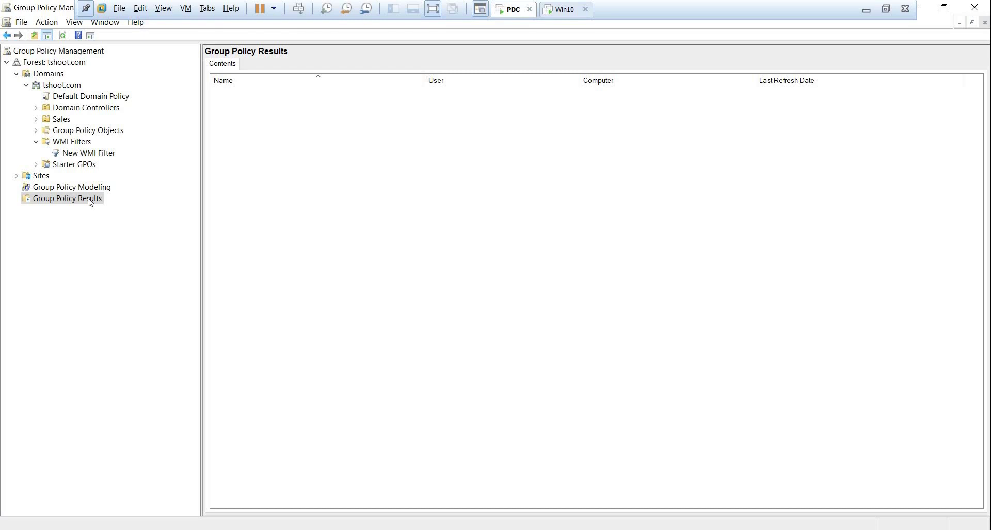
Run the Group Policy Results Wizard for this computer and the current user.
{"action": "left_click", "coordinate": [101, 190]}
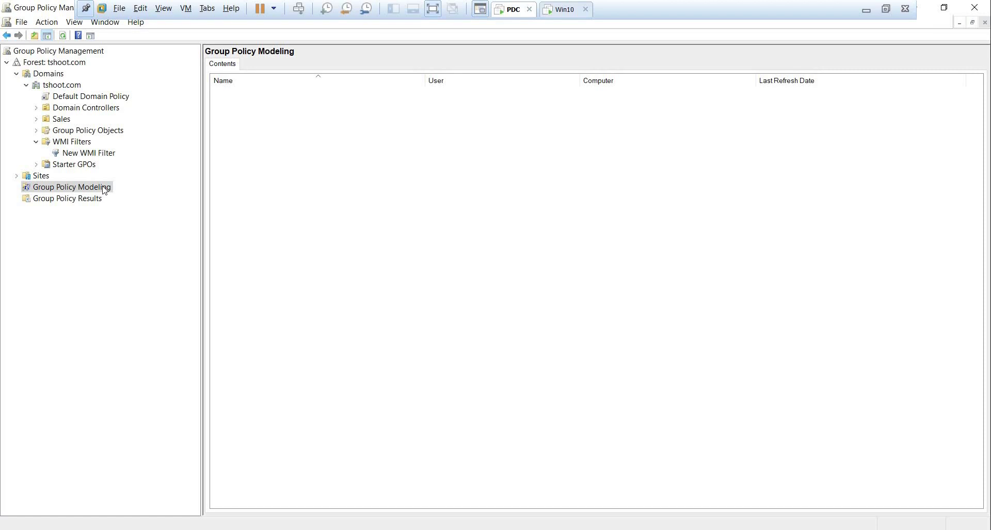
{"action": "left_click", "coordinate": [102, 199]}
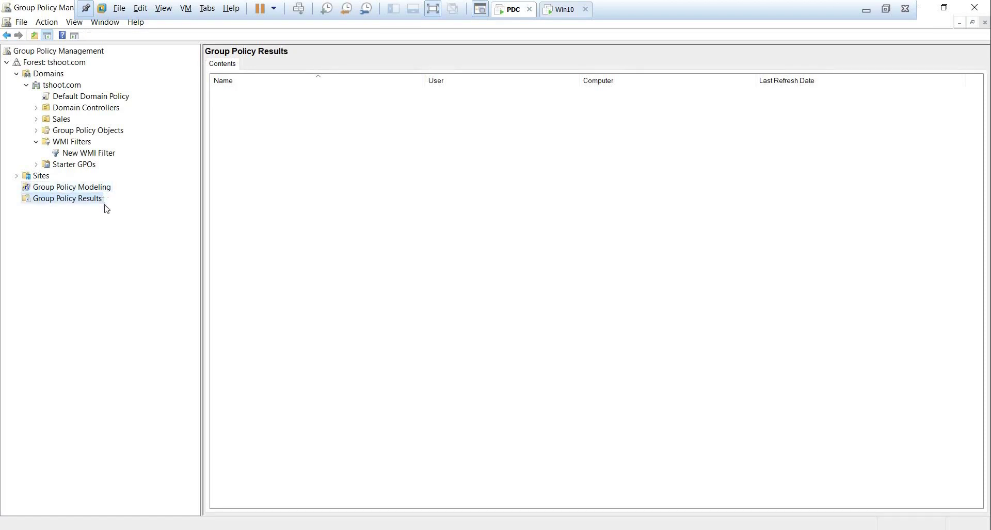
{"action": "right_click", "coordinate": [92, 200]}
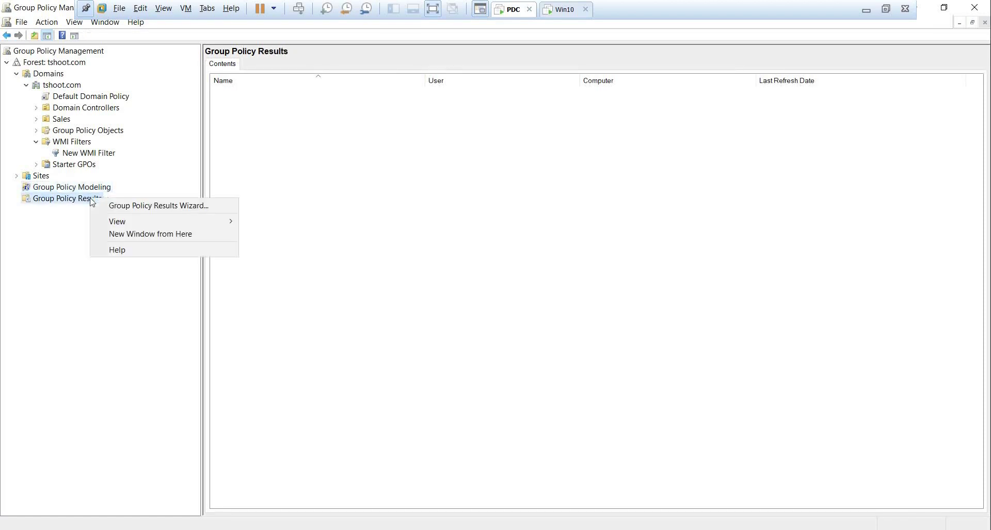
{"action": "left_click", "coordinate": [210, 206]}
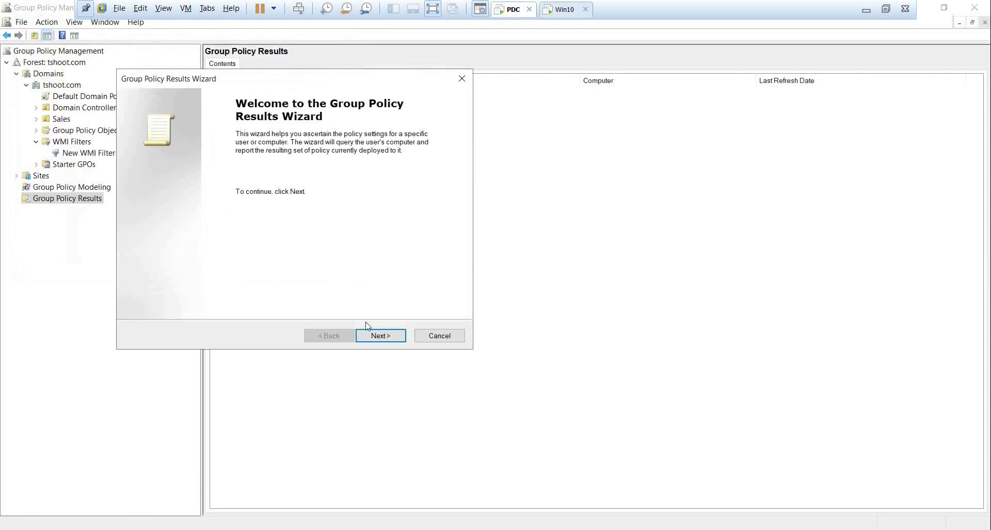
{"action": "left_click", "coordinate": [383, 337]}
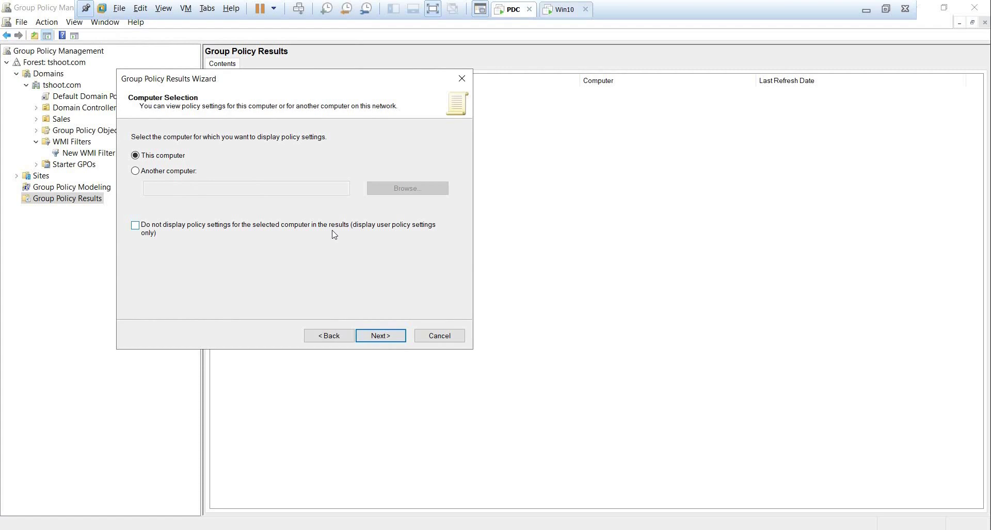
{"action": "left_click", "coordinate": [388, 341]}
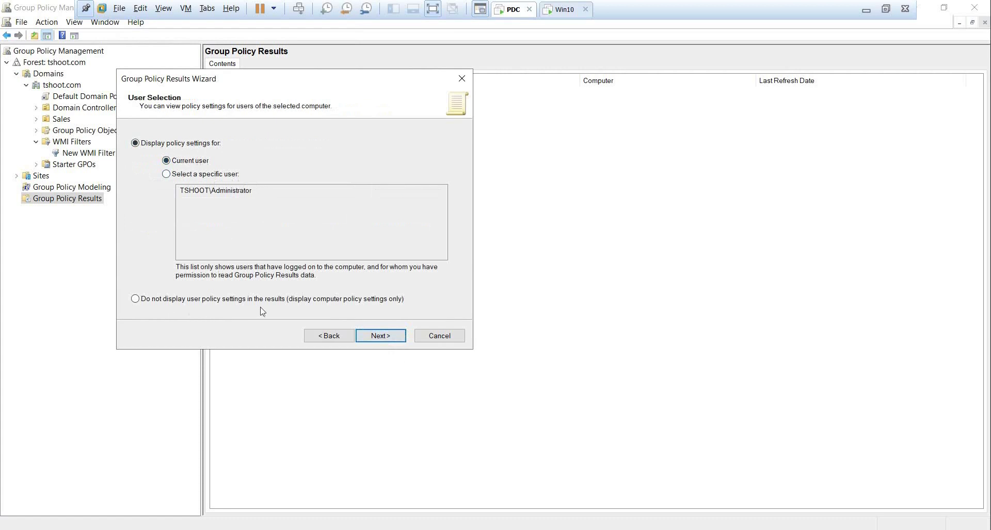
{"action": "left_click", "coordinate": [380, 335]}
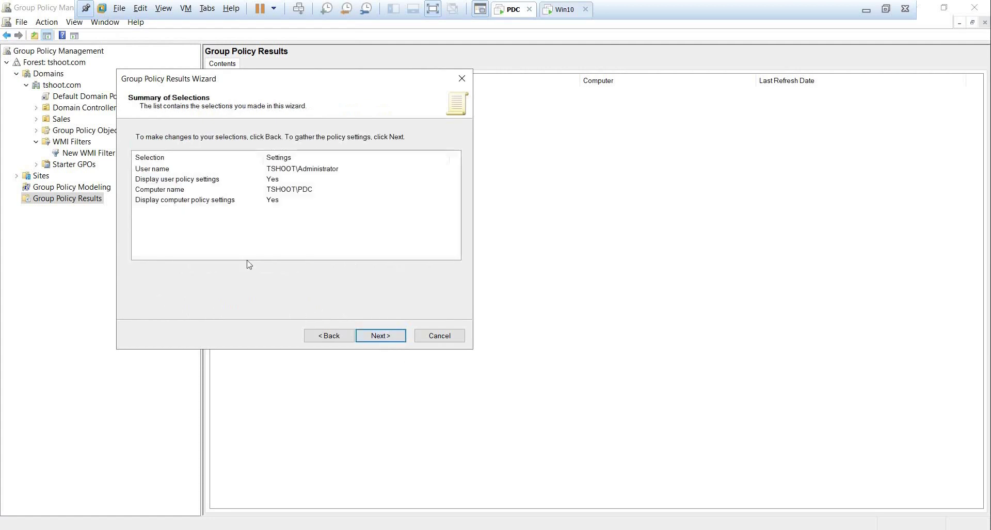
{"action": "left_click", "coordinate": [385, 340]}
{"action": "left_click", "coordinate": [384, 338]}
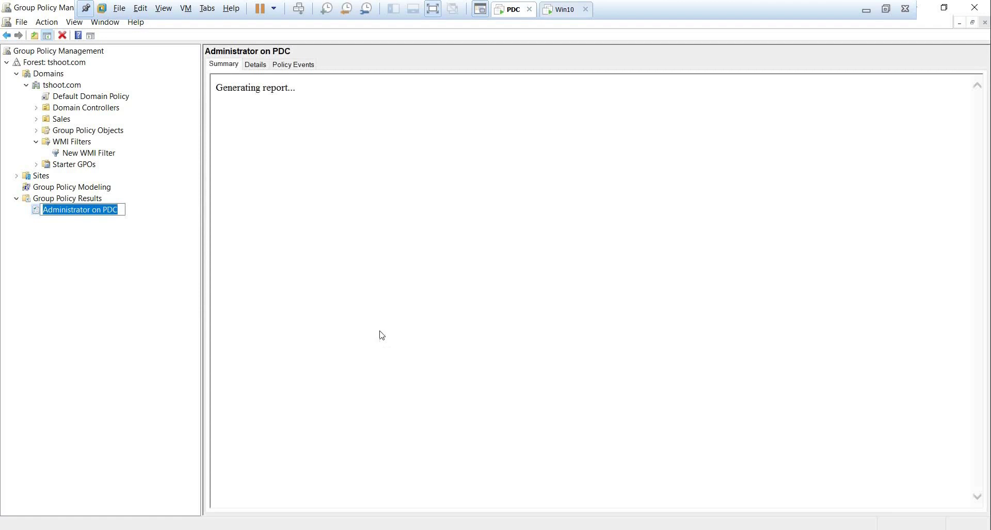
Accept the Administrator on PDC name, scroll through its report, then select Group Policy Modeling.
{"action": "left_click", "coordinate": [78, 223]}
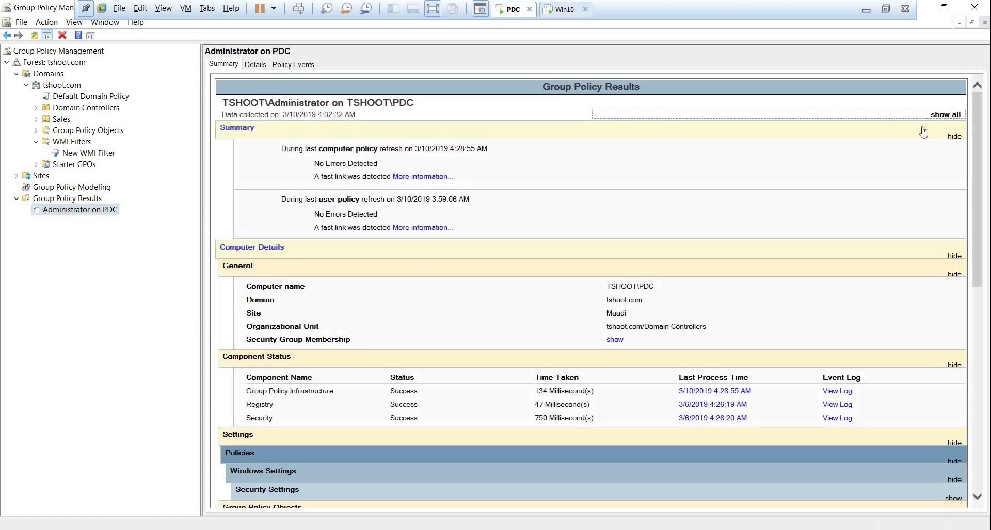
{"action": "scroll", "coordinate": [983, 137], "scroll_direction": "down", "scroll_amount": 3}
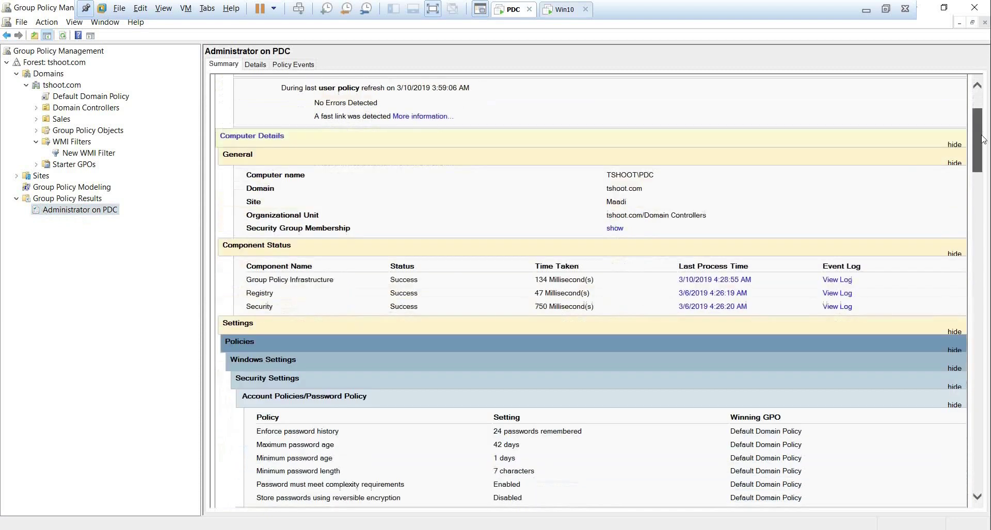
{"action": "left_click_drag", "start_coordinate": [983, 139], "coordinate": [982, 180]}
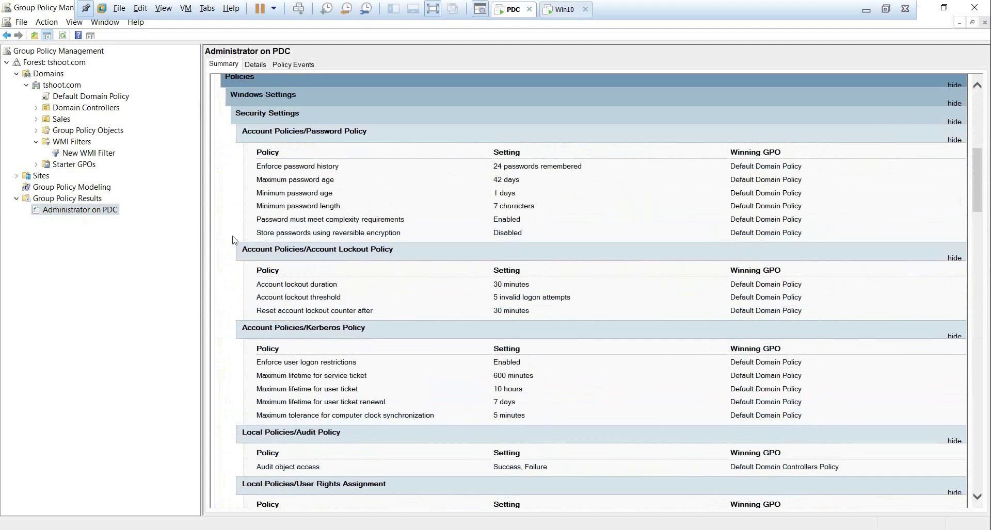
{"action": "left_click", "coordinate": [71, 189]}
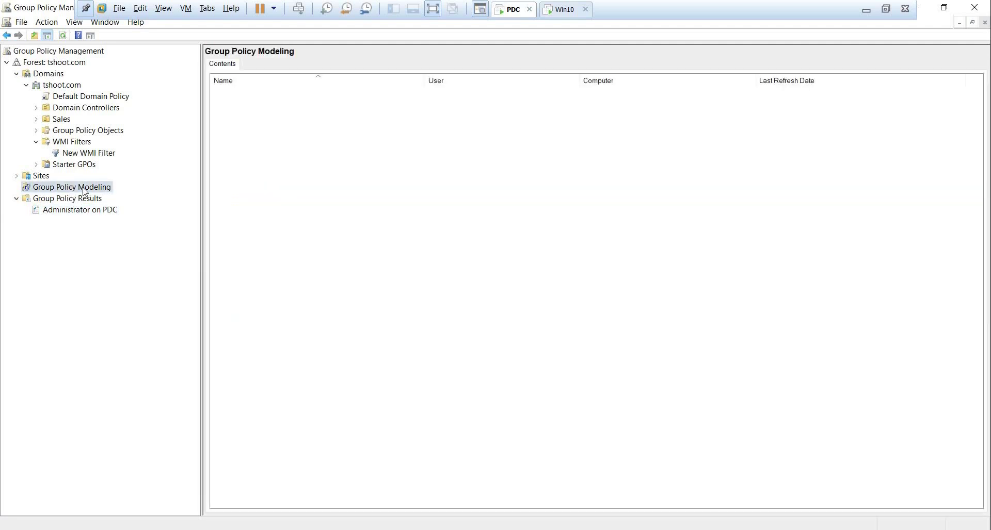
Start the Group Policy Modeling Wizard, keeping domain tshoot.com and any domain controller.
{"action": "right_click", "coordinate": [82, 188]}
{"action": "left_click", "coordinate": [164, 196]}
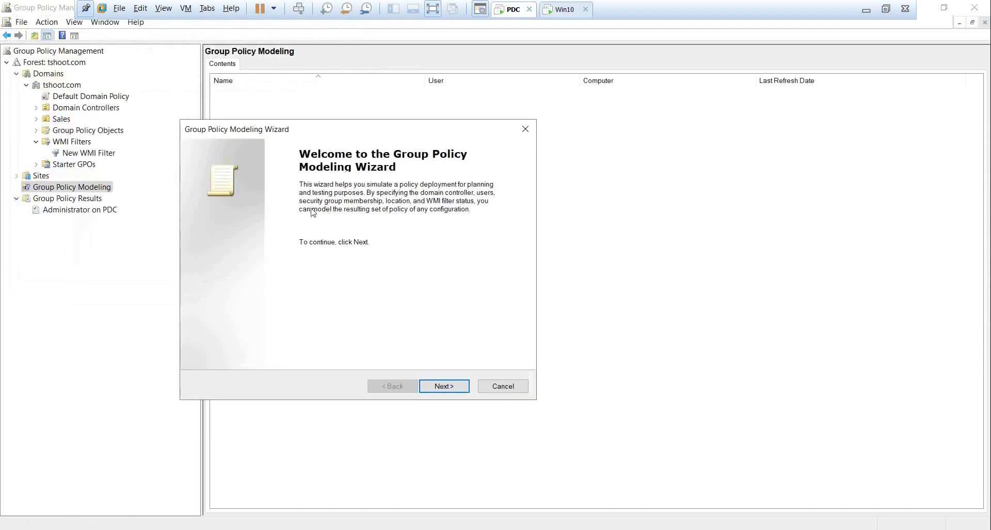
{"action": "left_click", "coordinate": [442, 386]}
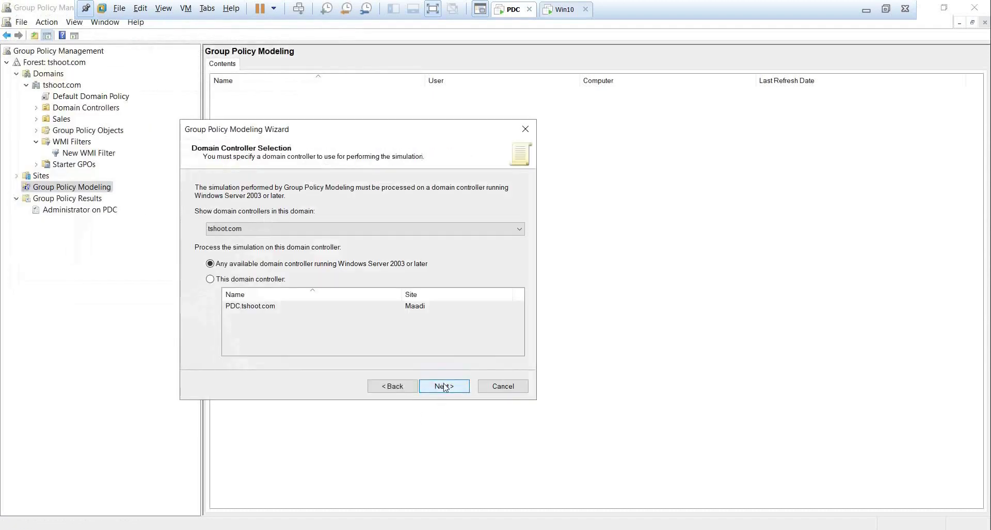
{"action": "left_click", "coordinate": [264, 231]}
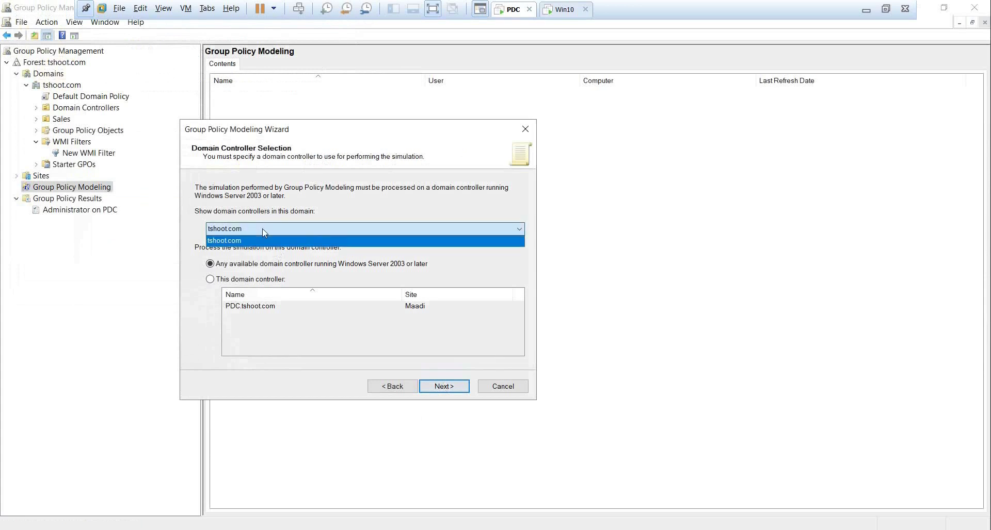
{"action": "left_click", "coordinate": [264, 231]}
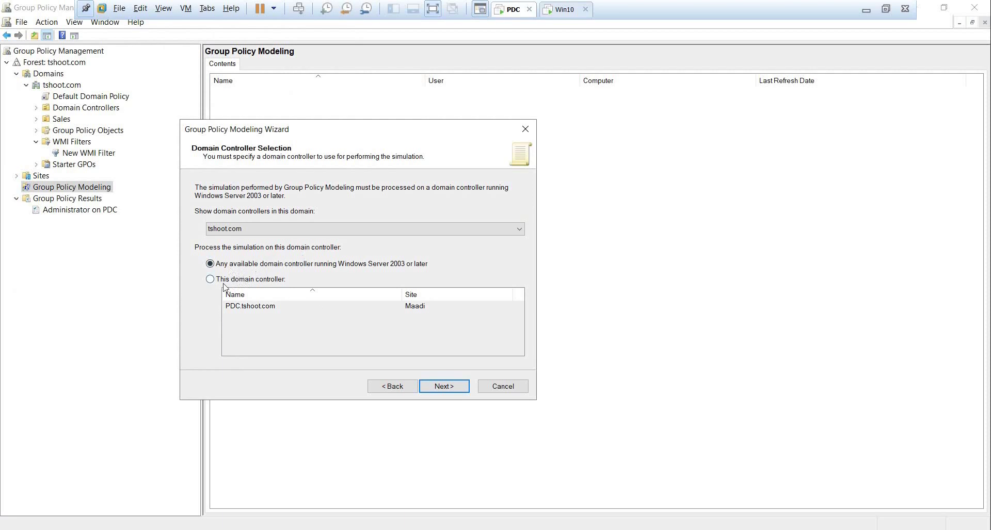
{"action": "left_click", "coordinate": [442, 386]}
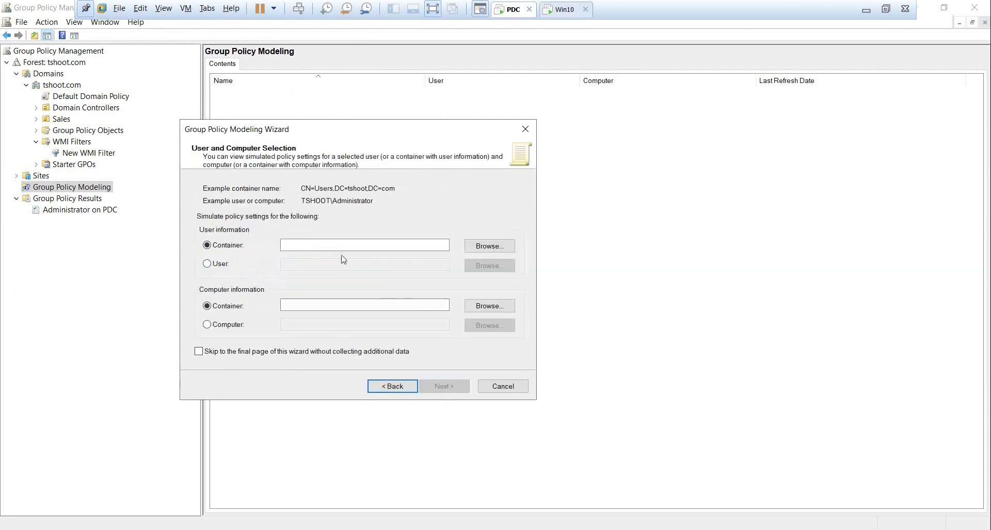
Search the directory and pick the Sales user account as the simulated user.
{"action": "left_click", "coordinate": [340, 248]}
{"action": "left_click", "coordinate": [221, 263]}
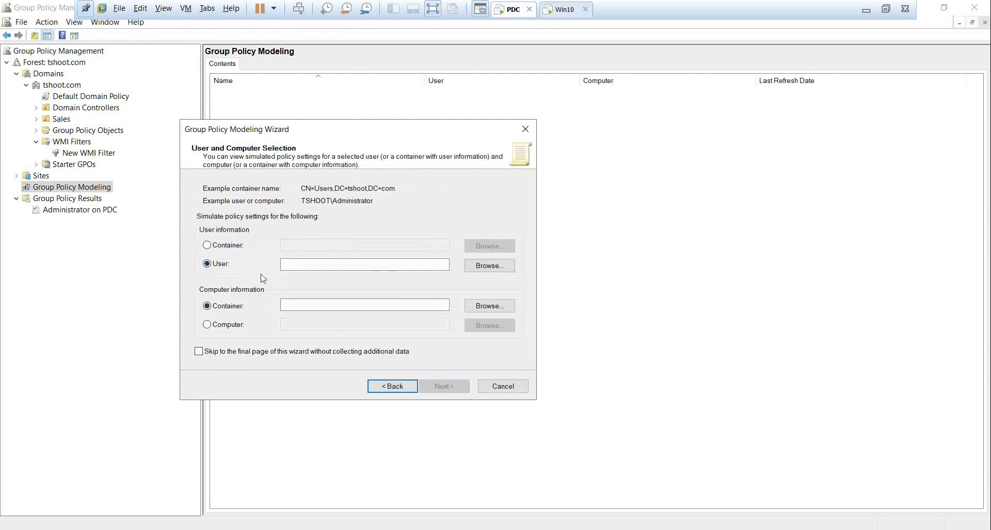
{"action": "left_click", "coordinate": [488, 266]}
{"action": "type", "text": "abeer"}
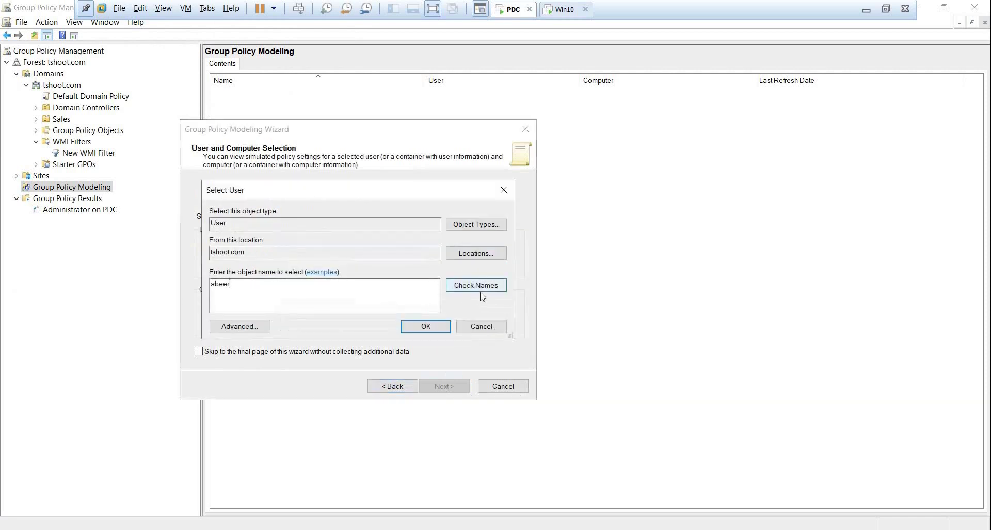
{"action": "left_click", "coordinate": [467, 286]}
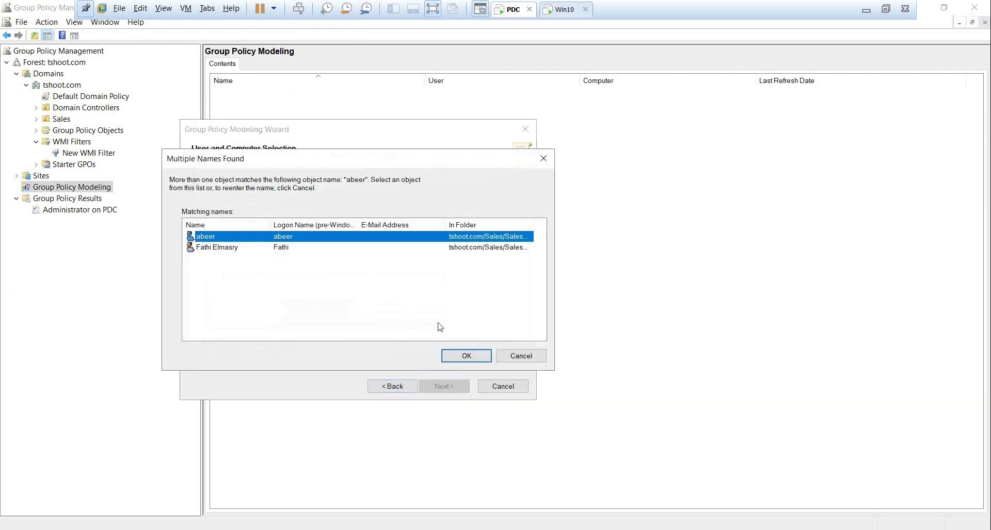
{"action": "left_click", "coordinate": [469, 356]}
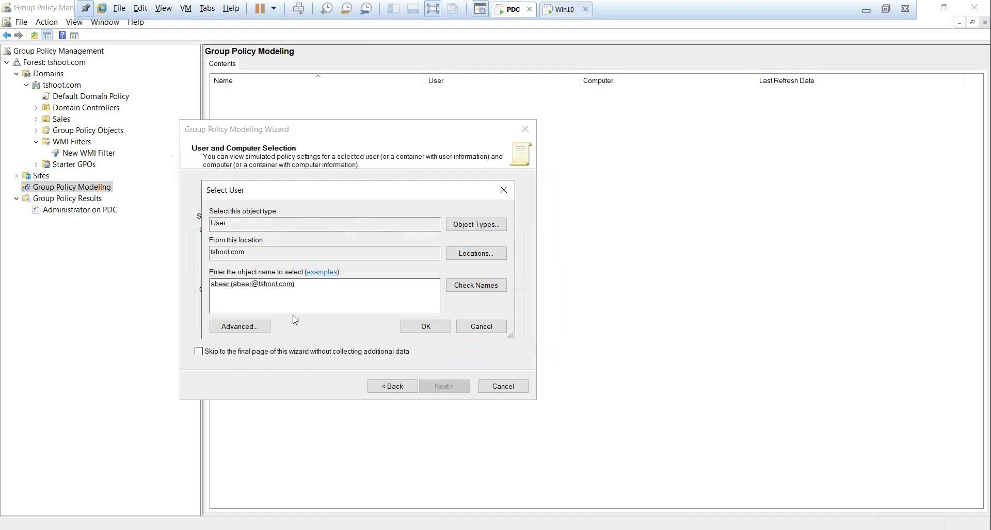
{"action": "left_click", "coordinate": [425, 326]}
Set TSHOOT\CLIENT as the simulated computer and advance to Advanced Simulation Options.
{"action": "left_click", "coordinate": [220, 325]}
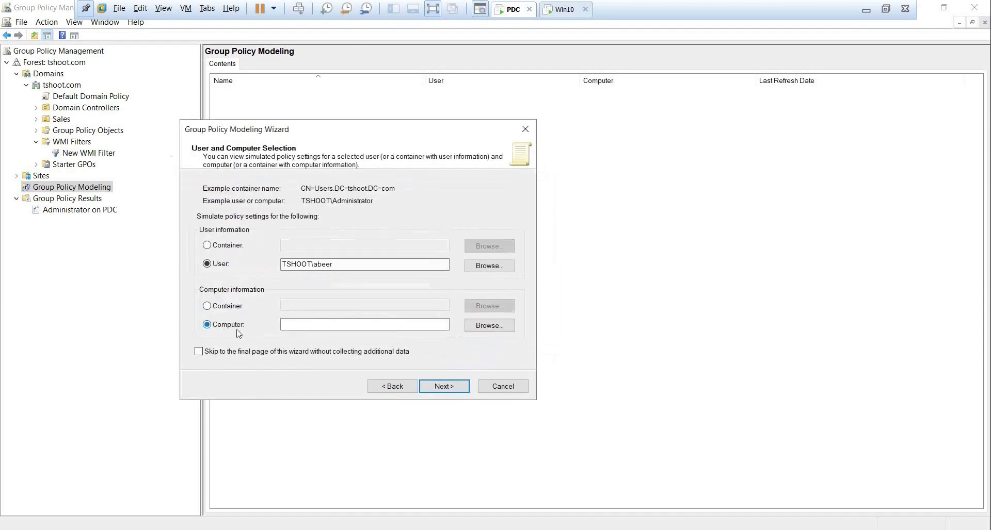
{"action": "left_click", "coordinate": [485, 330]}
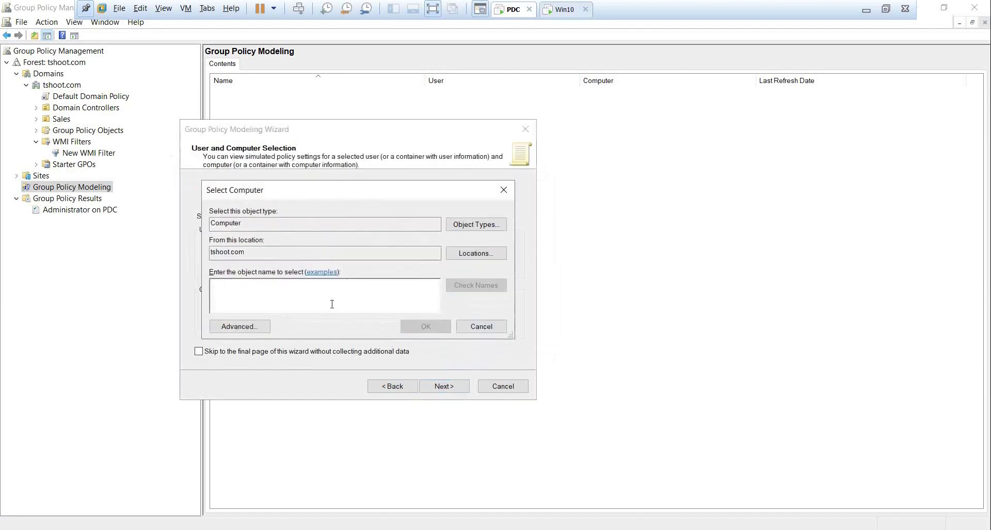
{"action": "type", "text": "cl"}
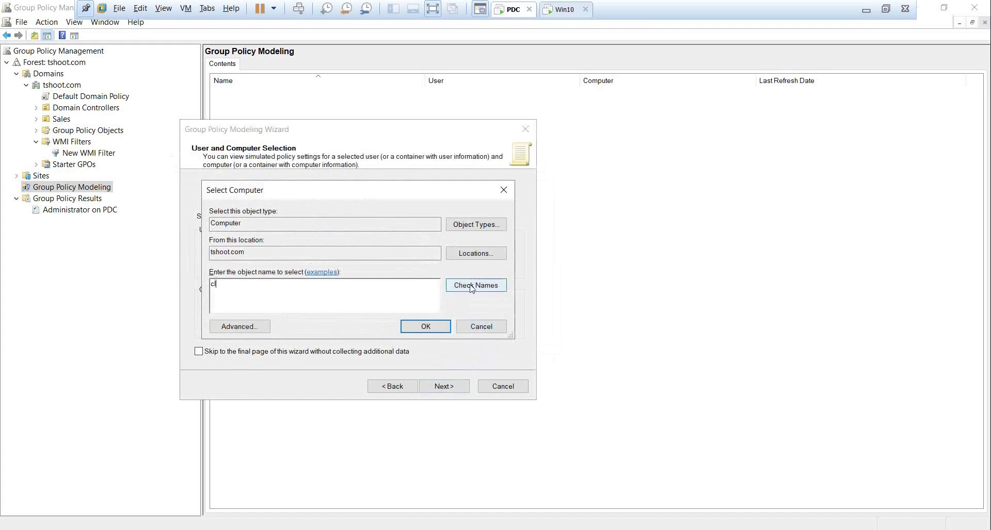
{"action": "left_click", "coordinate": [476, 285]}
{"action": "left_click", "coordinate": [425, 327]}
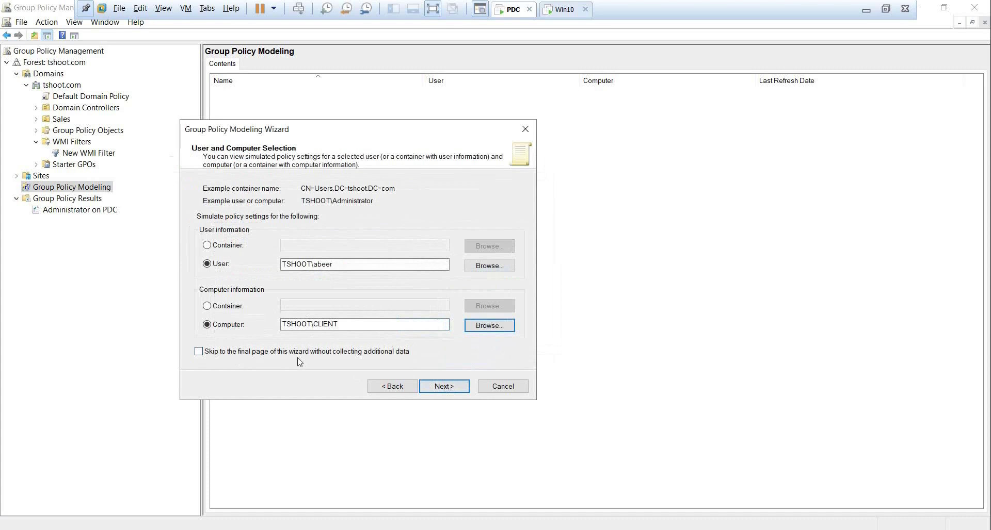
{"action": "left_click", "coordinate": [454, 391]}
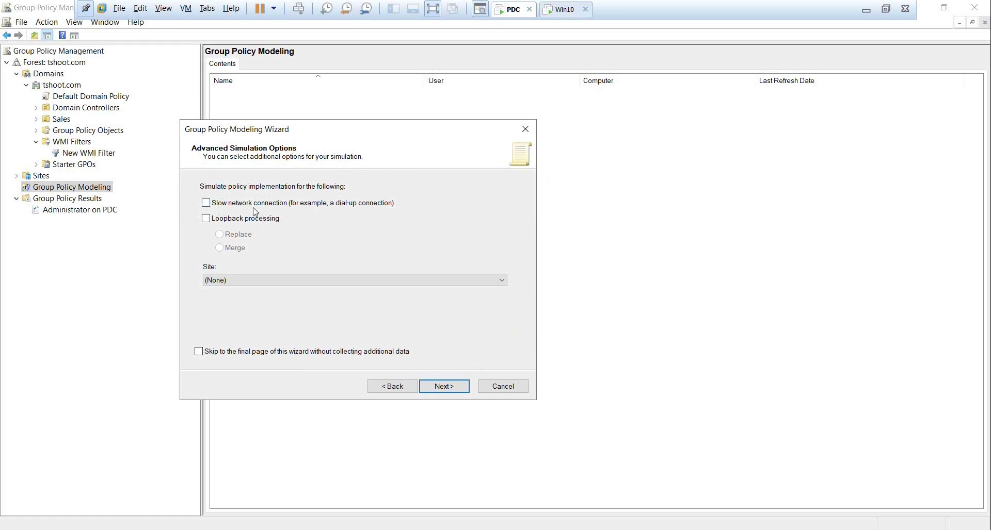
Leave loopback processing off and set the simulation site to Maadi.
{"action": "left_click", "coordinate": [221, 221]}
{"action": "left_click", "coordinate": [208, 219]}
{"action": "left_click", "coordinate": [289, 281]}
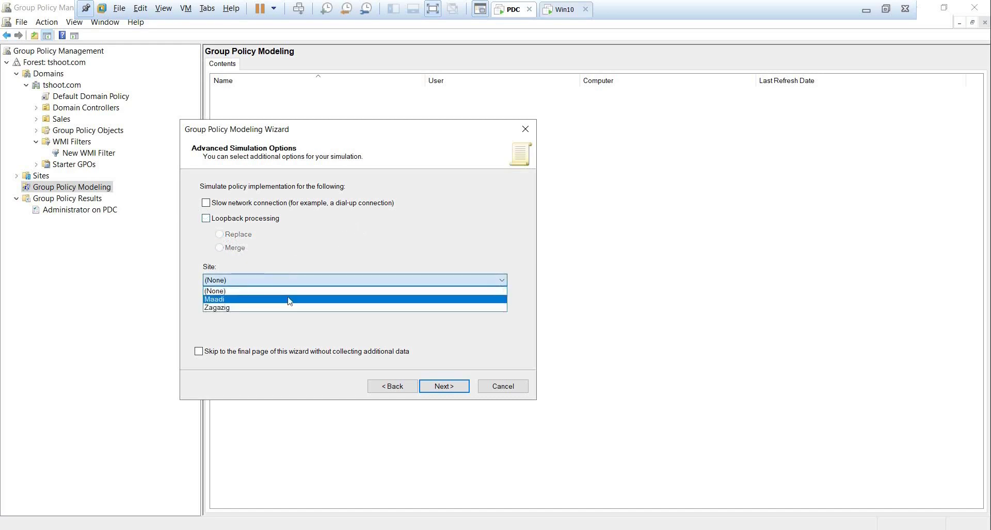
{"action": "left_click", "coordinate": [288, 300]}
Advance past Alternate Active Directory Paths to the User Security Groups page.
{"action": "left_click", "coordinate": [442, 387]}
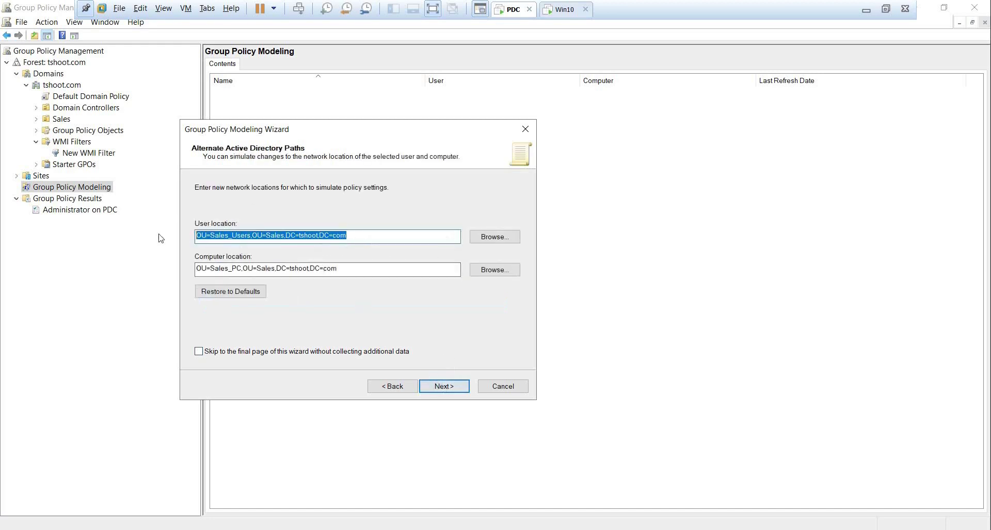
{"action": "key", "text": "Tab"}
{"action": "key", "text": "Tab"}
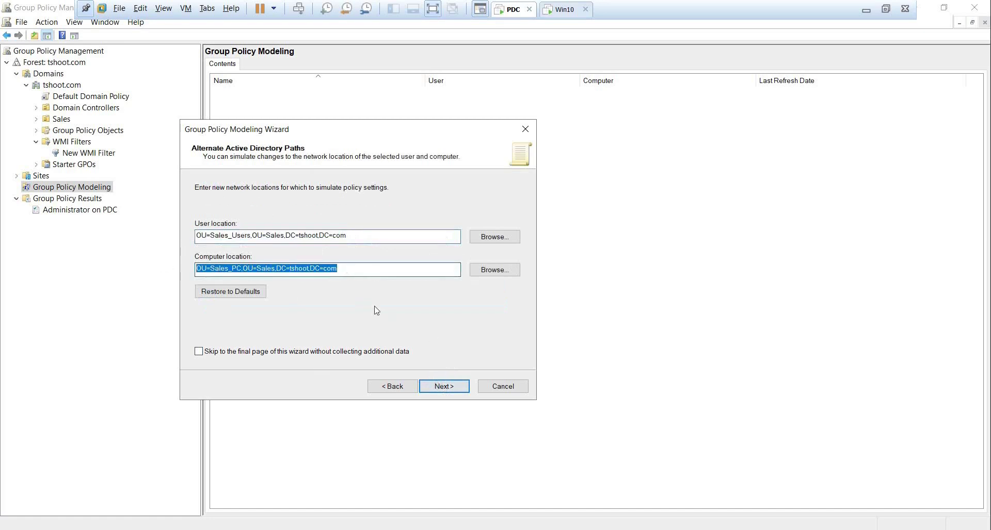
{"action": "left_click", "coordinate": [451, 393]}
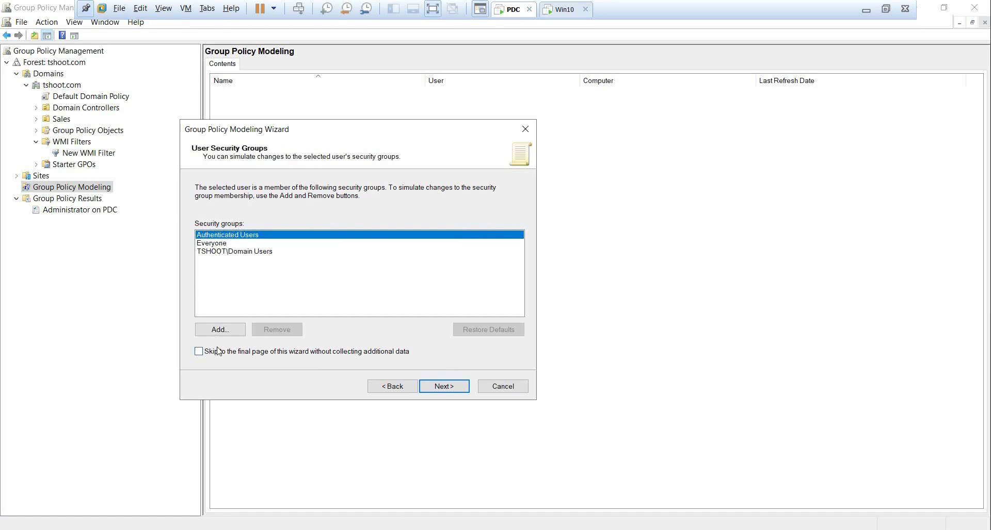
Keep the default user and computer security groups and continue to the WMI filters.
{"action": "left_click", "coordinate": [450, 392]}
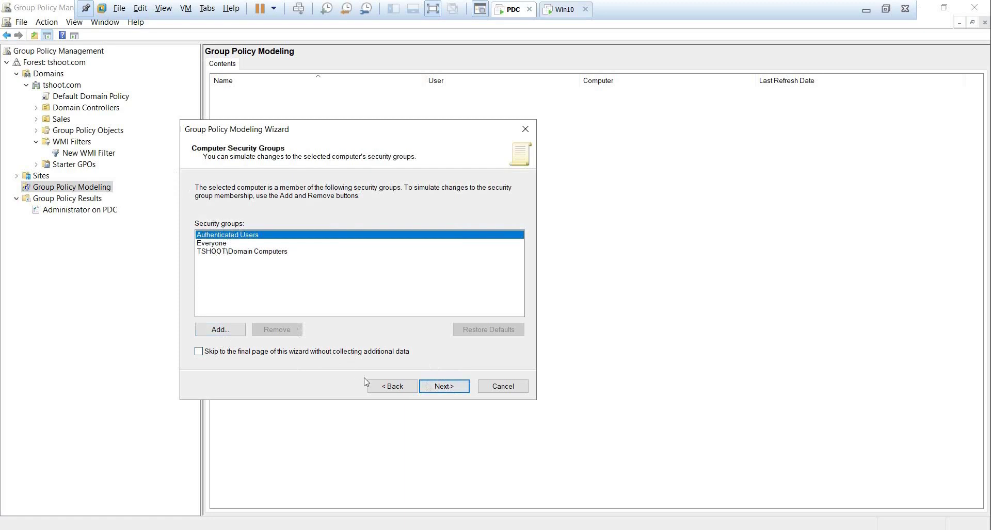
{"action": "left_click", "coordinate": [383, 387]}
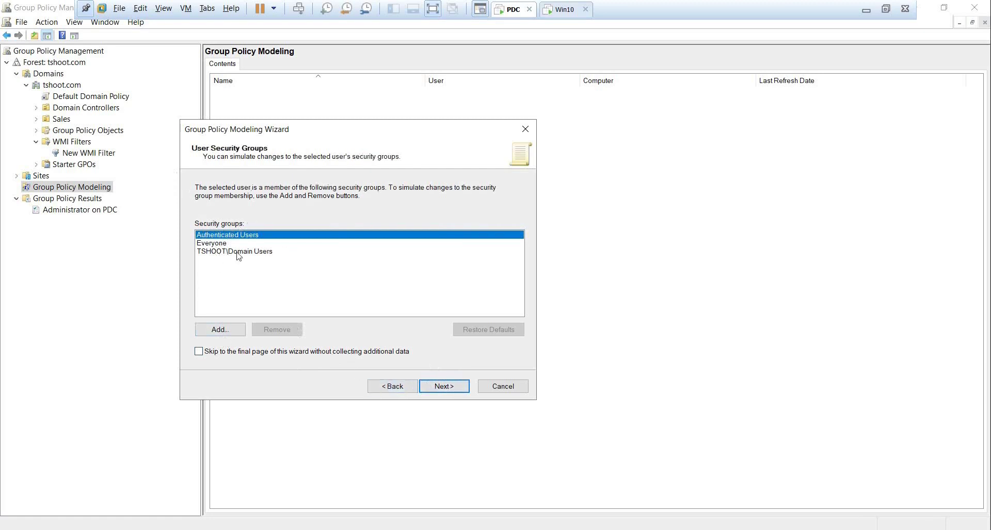
{"action": "left_click", "coordinate": [457, 387]}
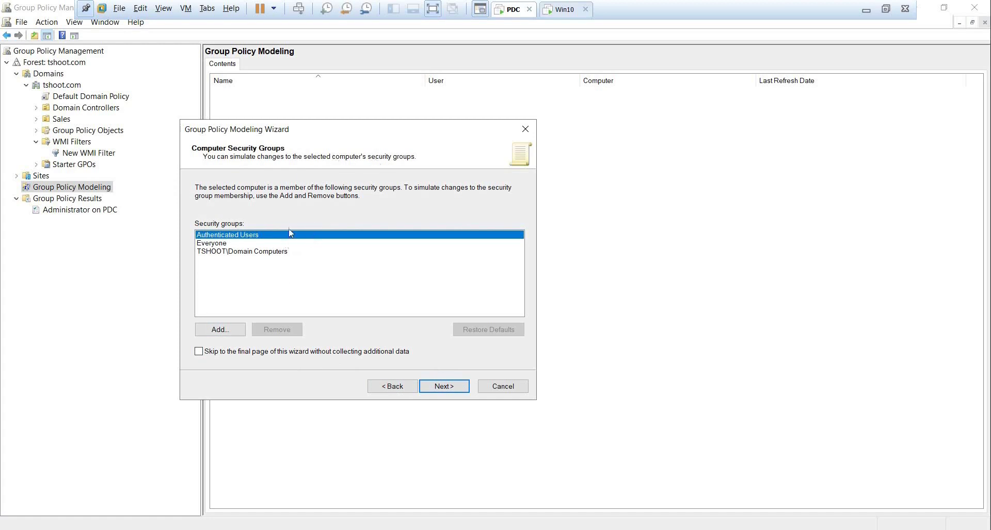
{"action": "left_click", "coordinate": [454, 387]}
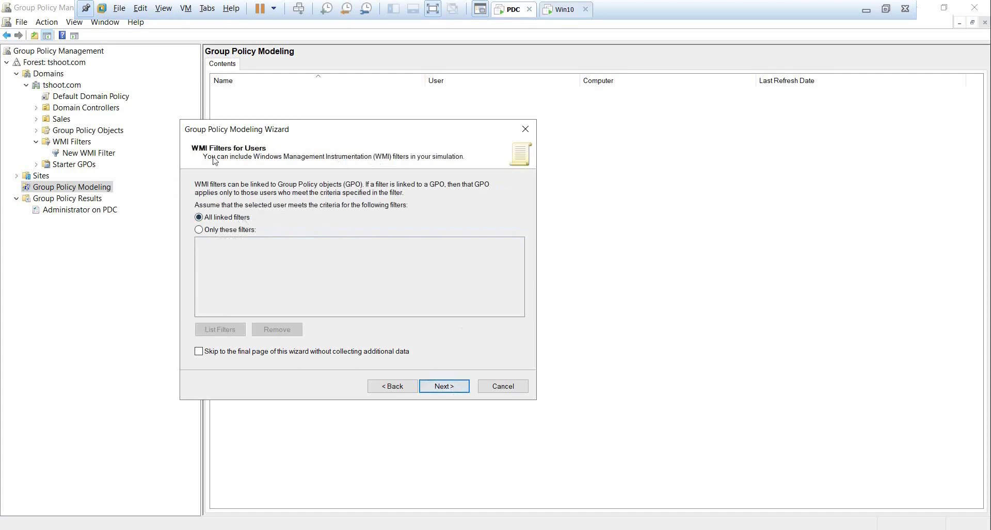
Keep All linked filters for user and computer WMI filters and review the summary.
{"action": "left_click", "coordinate": [227, 231]}
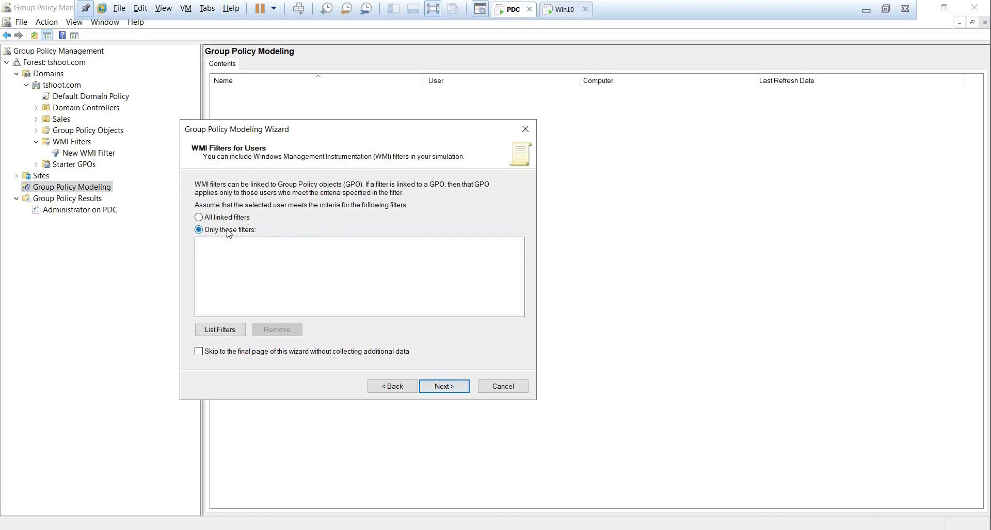
{"action": "left_click", "coordinate": [238, 331]}
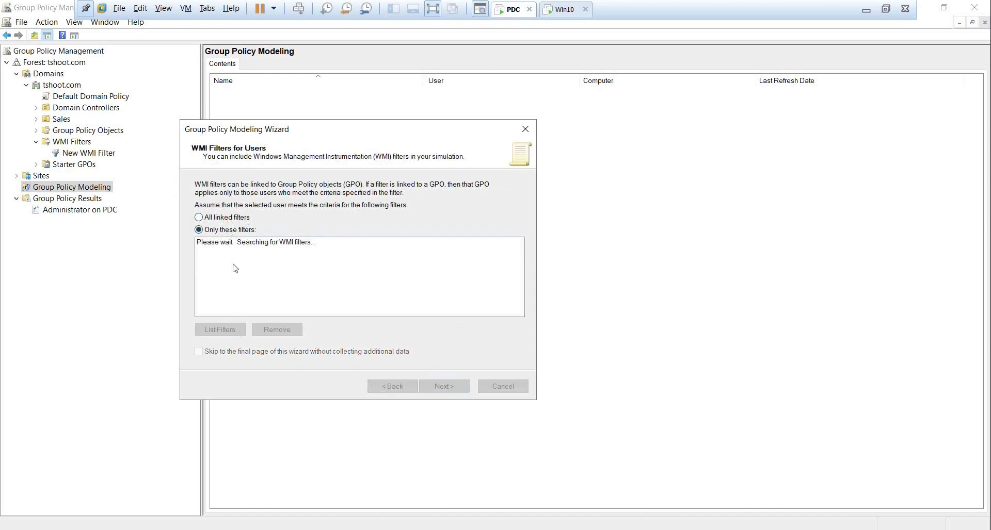
{"action": "left_click", "coordinate": [230, 331]}
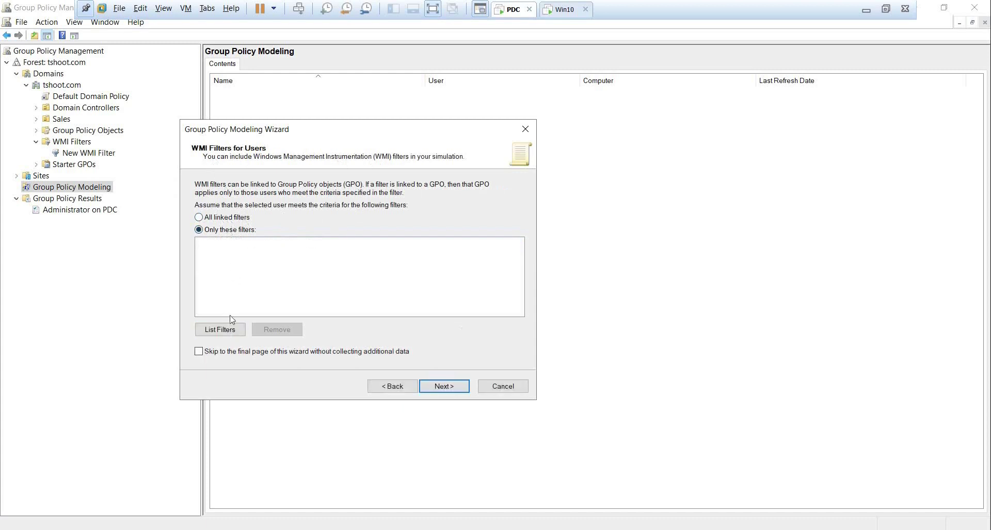
{"action": "left_click", "coordinate": [231, 332]}
{"action": "left_click", "coordinate": [219, 218]}
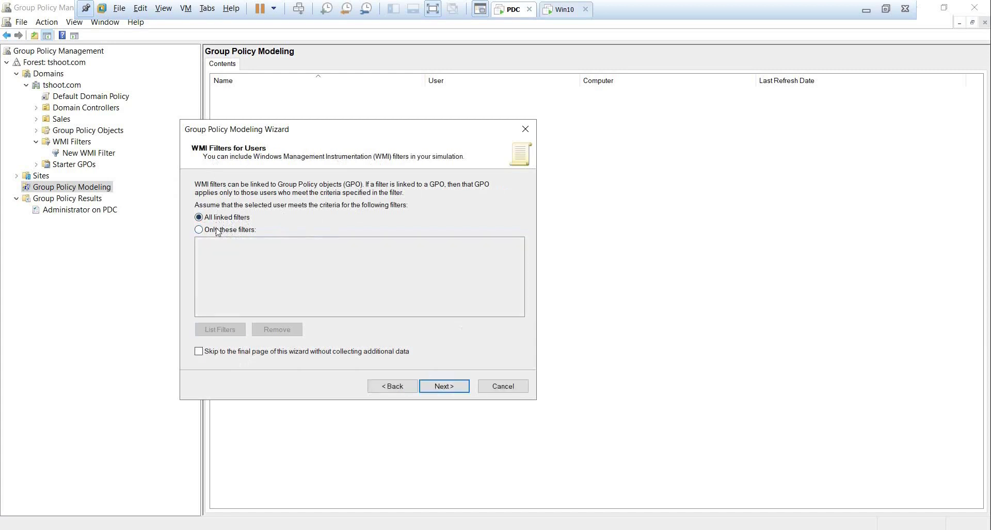
{"action": "left_click", "coordinate": [445, 388]}
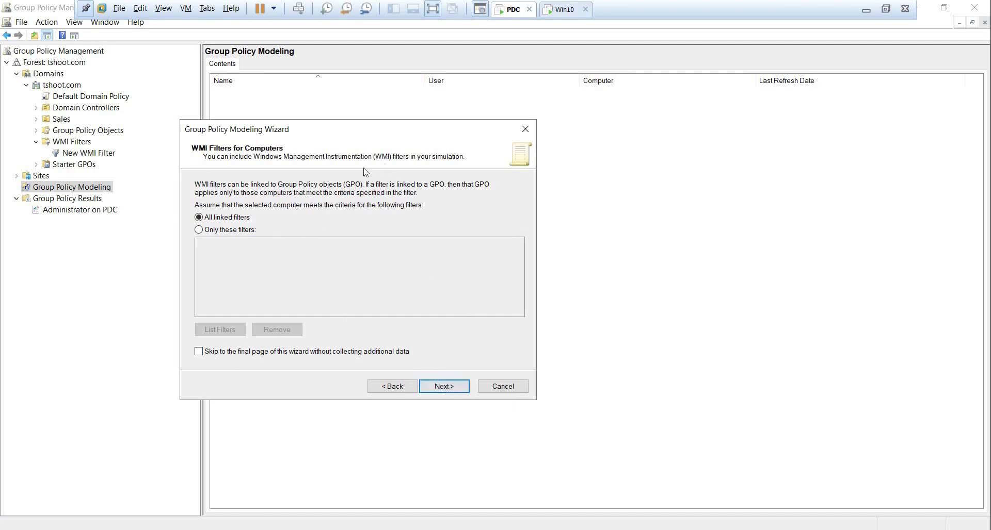
{"action": "left_click", "coordinate": [444, 387]}
{"action": "left_click", "coordinate": [274, 274]}
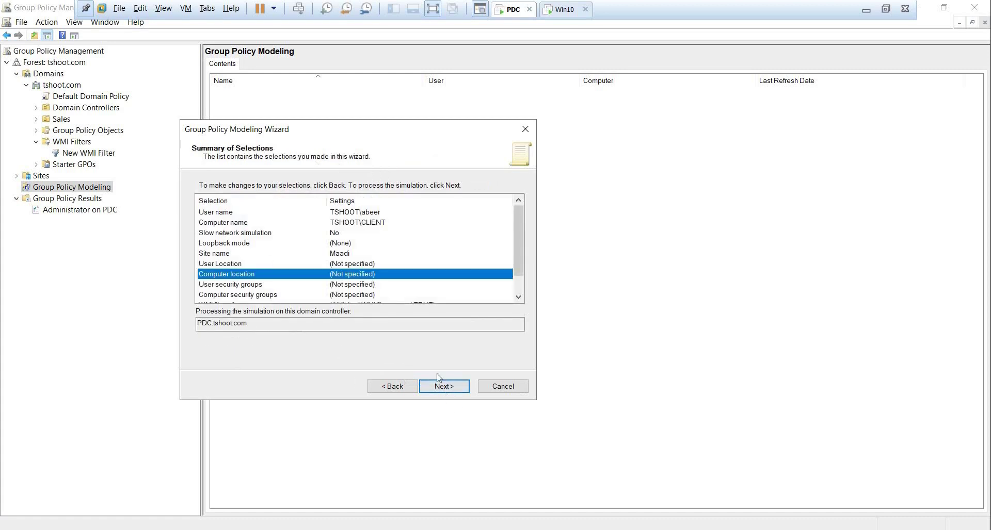
{"action": "left_click", "coordinate": [443, 387]}
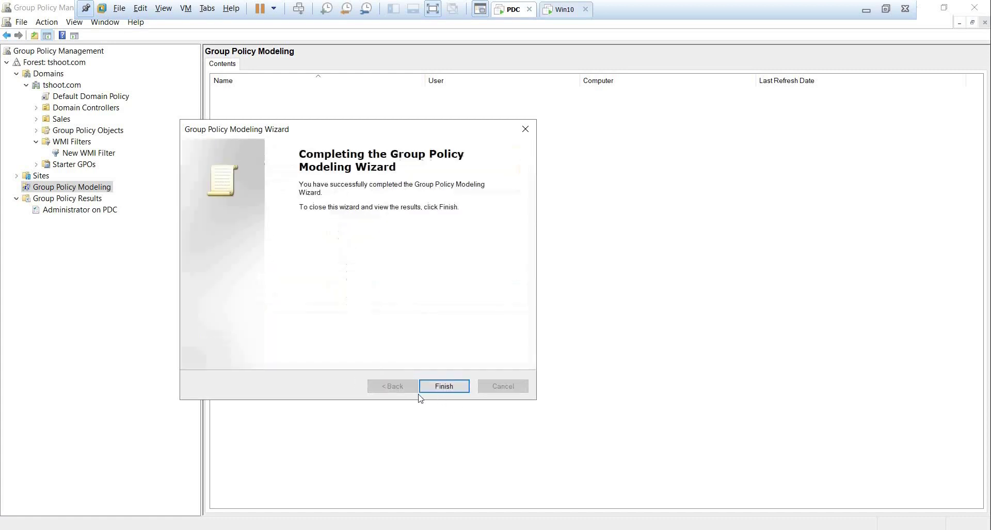
{"action": "left_click", "coordinate": [419, 392]}
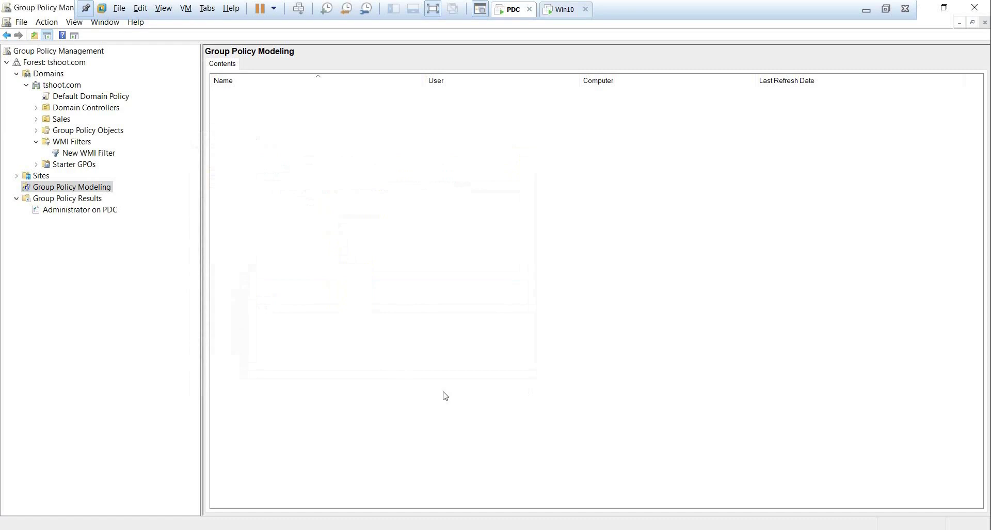
{"action": "left_click", "coordinate": [231, 203]}
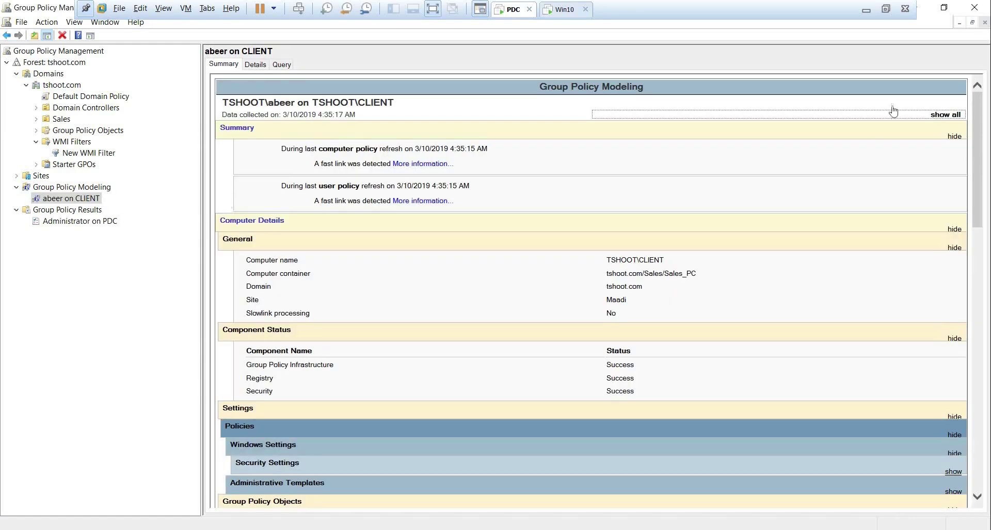
{"action": "left_click", "coordinate": [945, 115]}
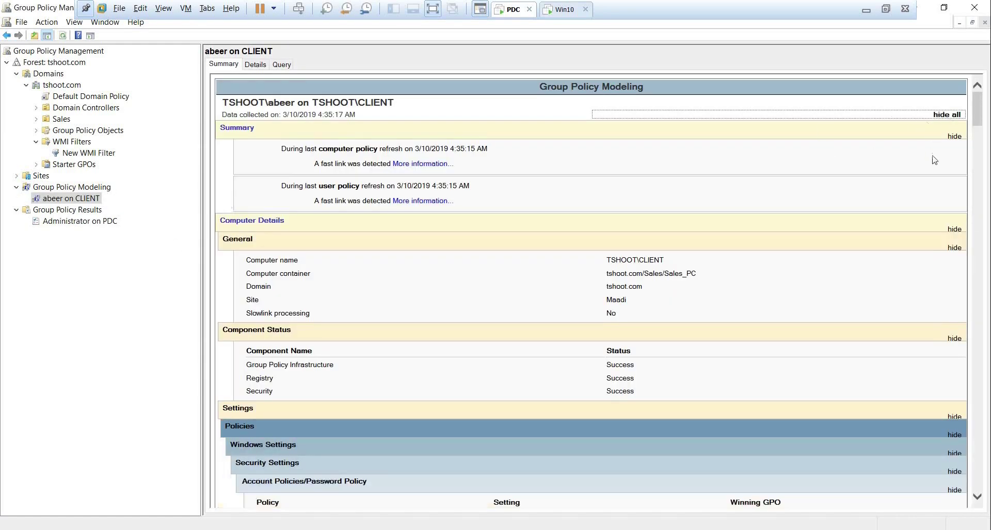
{"action": "scroll", "coordinate": [924, 160], "scroll_direction": "down", "scroll_amount": 10}
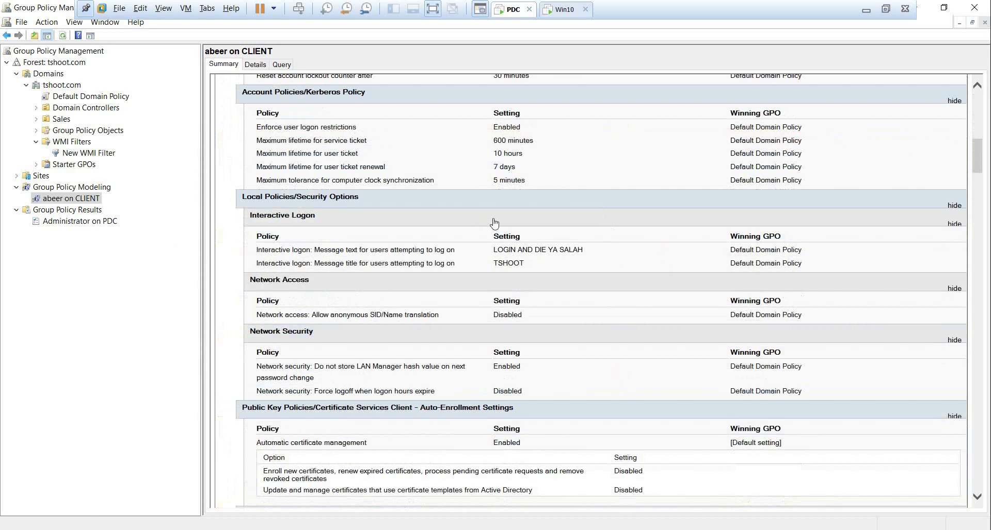
{"action": "scroll", "coordinate": [494, 223], "scroll_direction": "down", "scroll_amount": 20}
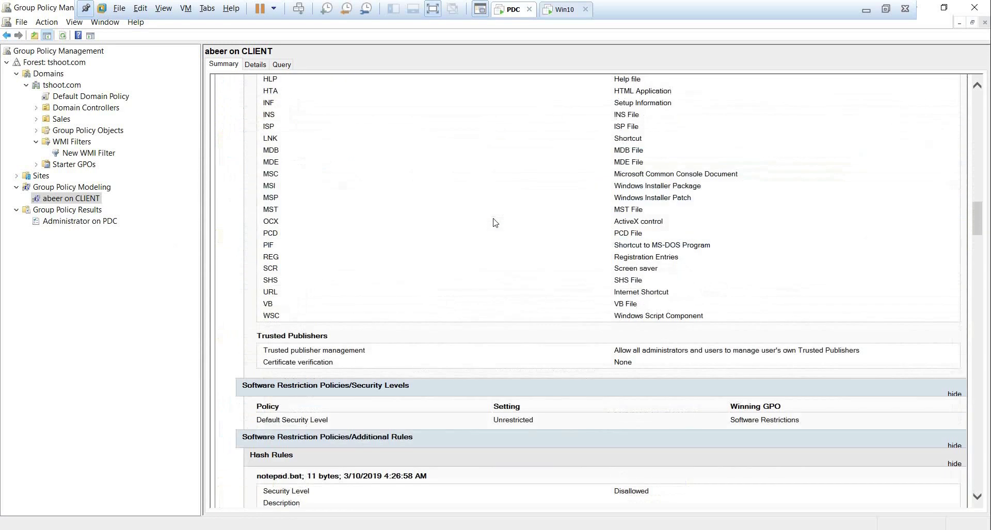
{"action": "scroll", "coordinate": [493, 223], "scroll_direction": "up", "scroll_amount": 20}
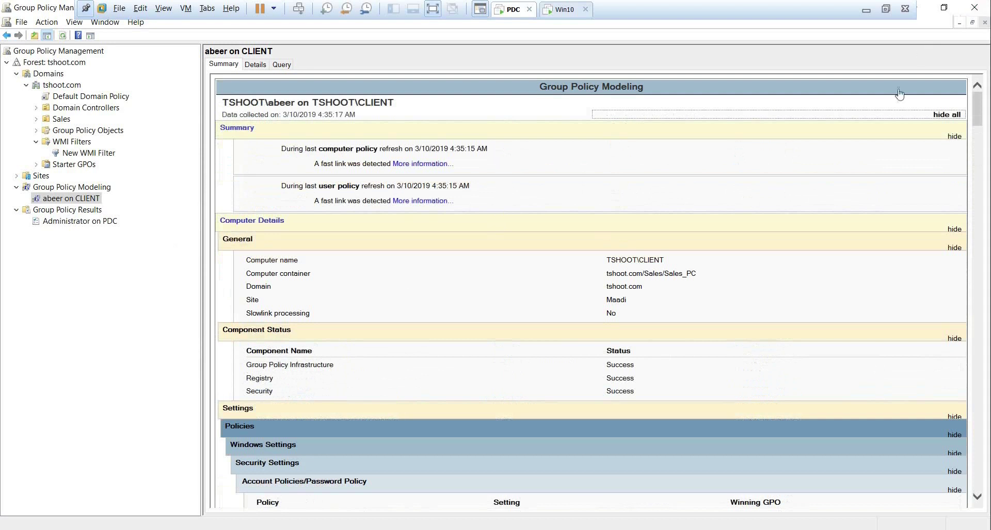
{"action": "left_click", "coordinate": [207, 192]}
Edit Default Domain Policy in a maximized editor with a wider tree pane.
{"action": "left_click", "coordinate": [103, 98]}
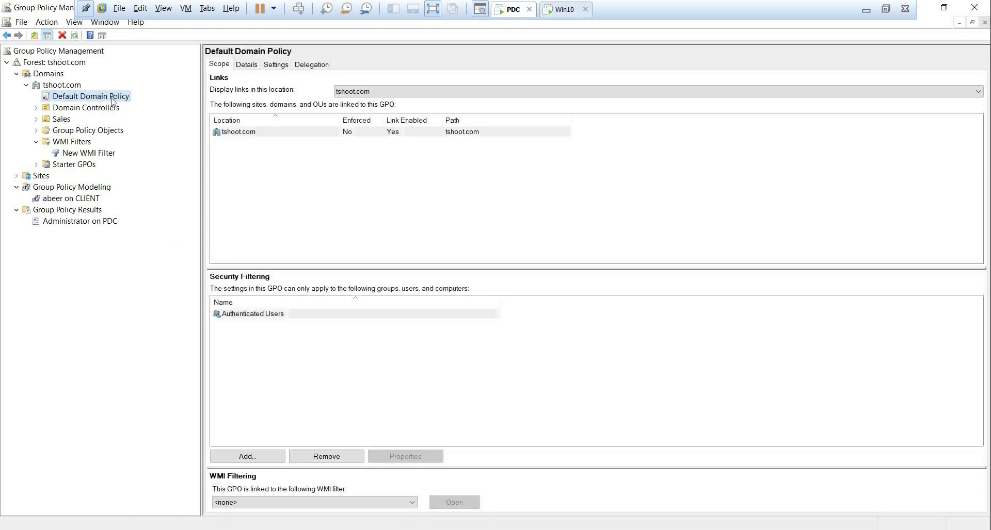
{"action": "right_click", "coordinate": [112, 99]}
{"action": "left_click", "coordinate": [130, 107]}
{"action": "left_click", "coordinate": [405, 50]}
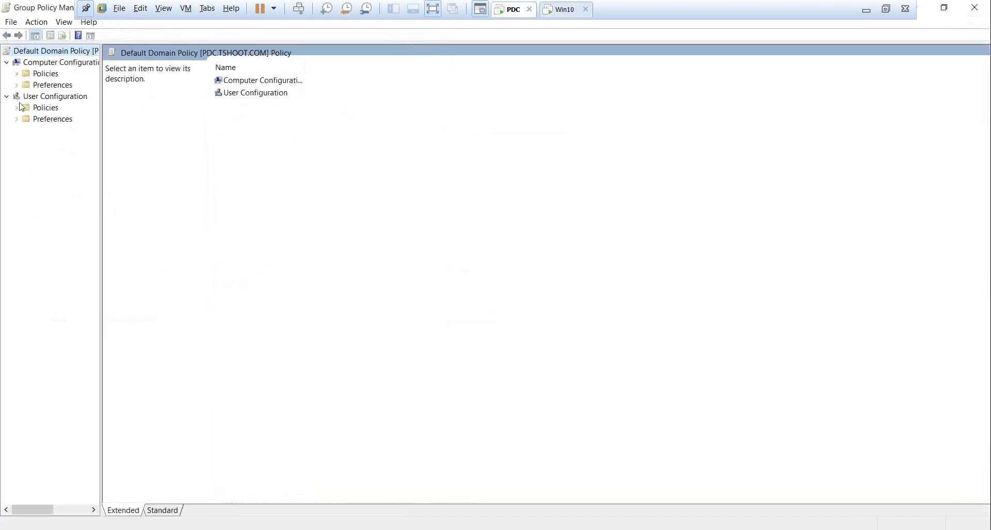
{"action": "left_click_drag", "start_coordinate": [102, 148], "coordinate": [170, 147]}
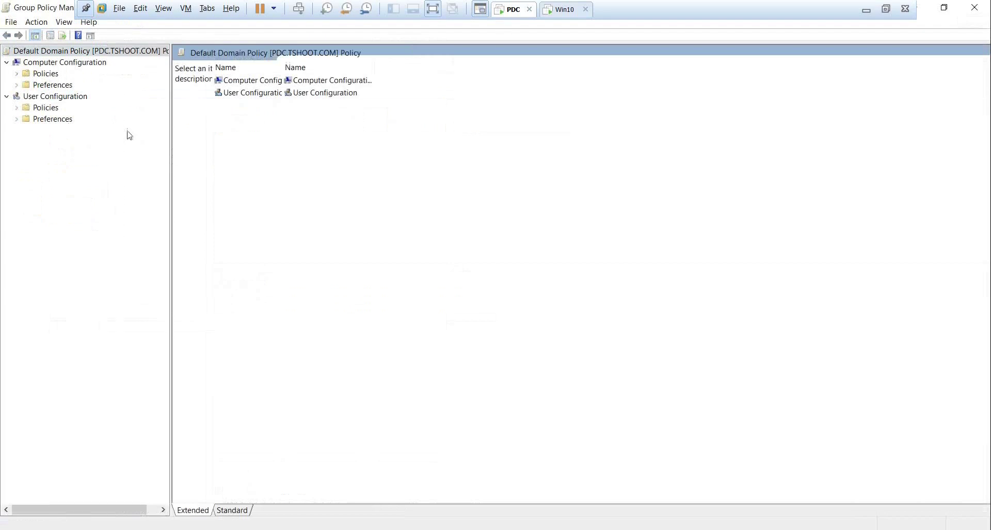
Navigate to Computer Configuration > Policies > Administrative Templates > System > Group Policy.
{"action": "double_click", "coordinate": [51, 74]}
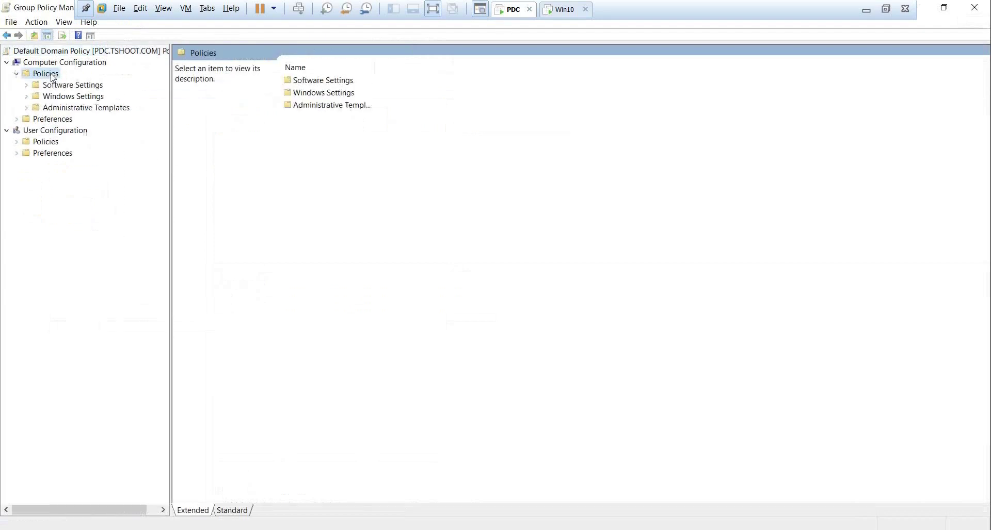
{"action": "left_click", "coordinate": [91, 108]}
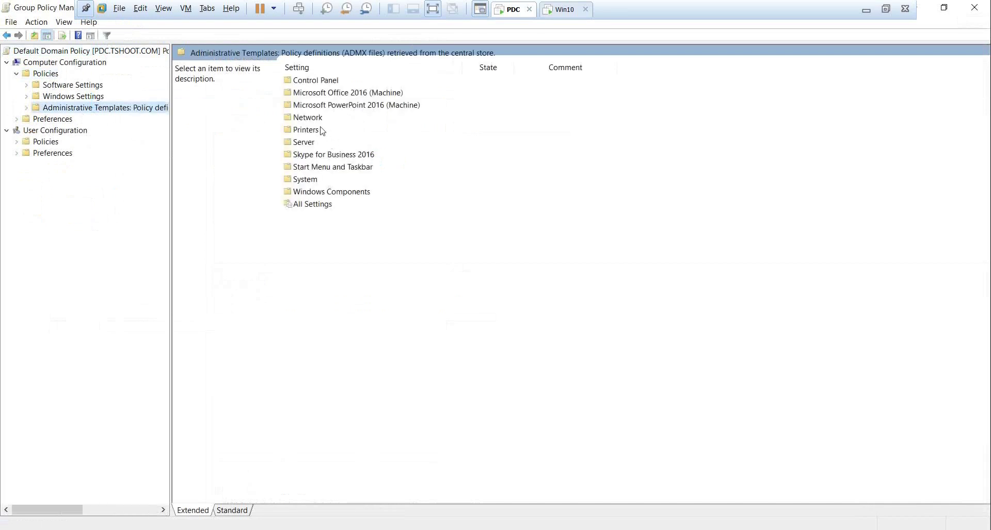
{"action": "double_click", "coordinate": [308, 180]}
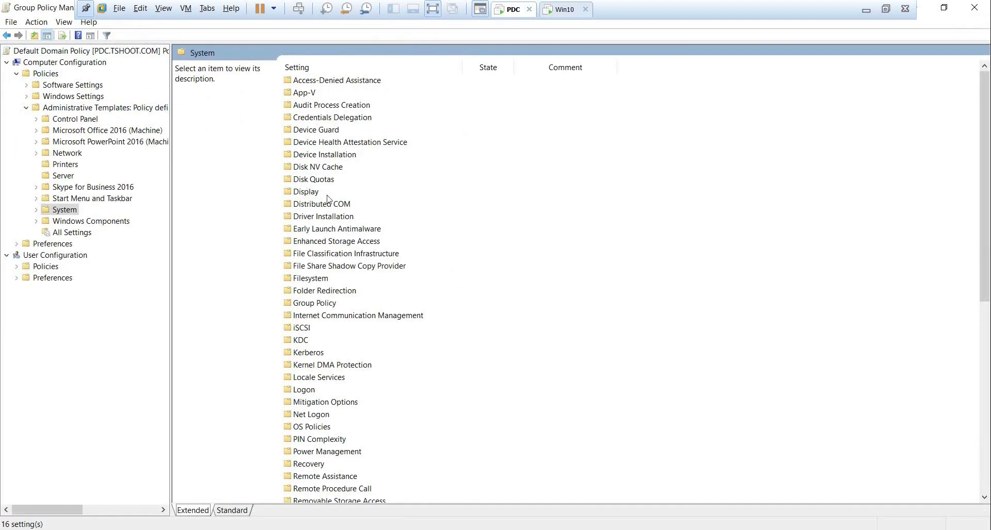
{"action": "left_click", "coordinate": [319, 216]}
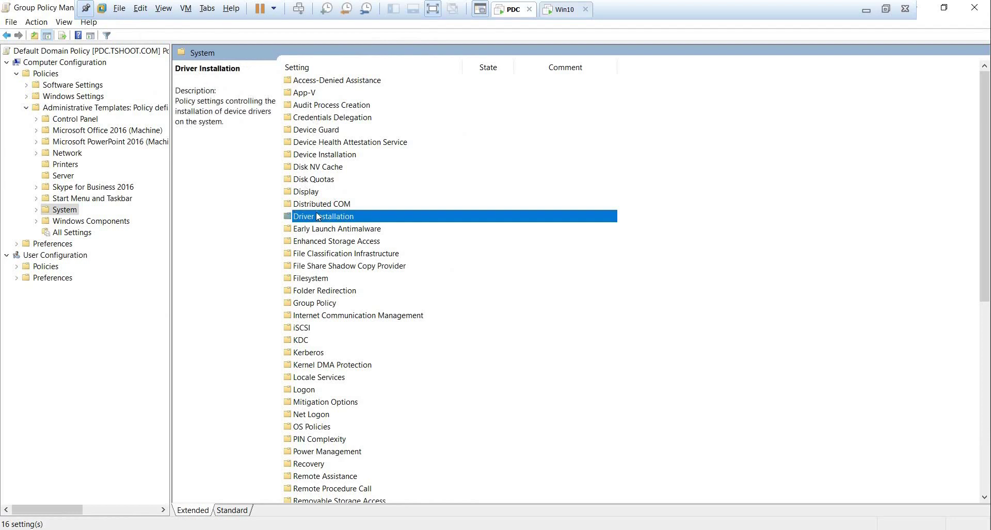
{"action": "double_click", "coordinate": [327, 303]}
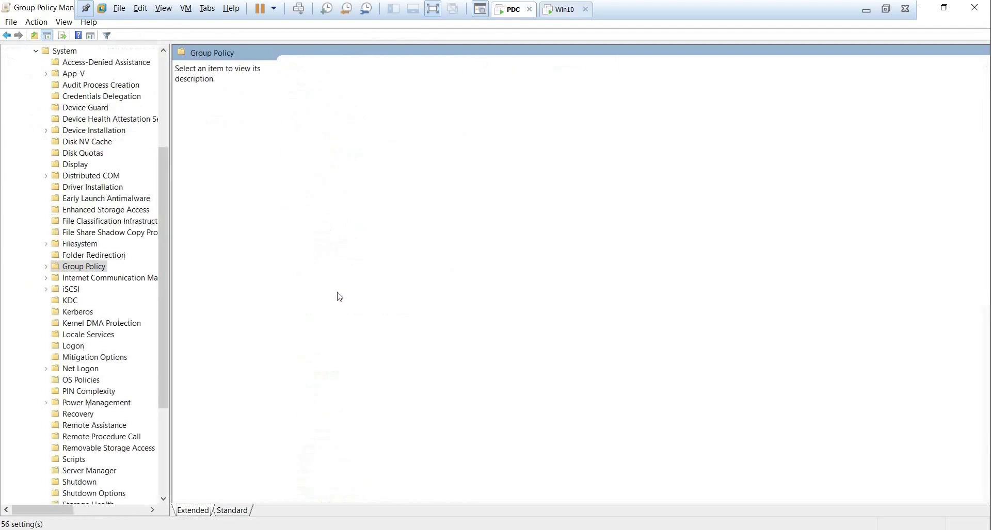
Sort the Group Policy settings by name and open the computer refresh interval policy.
{"action": "left_click", "coordinate": [351, 279]}
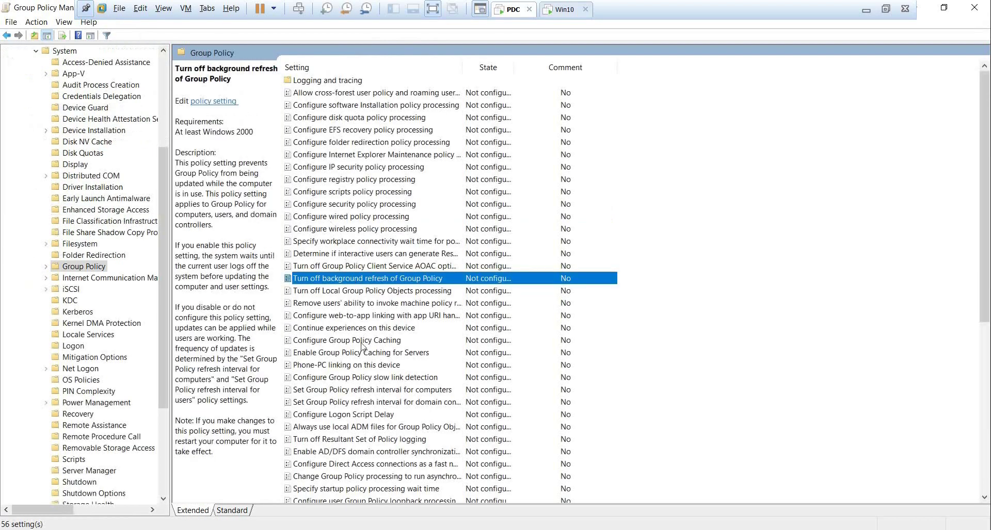
{"action": "left_click", "coordinate": [352, 68]}
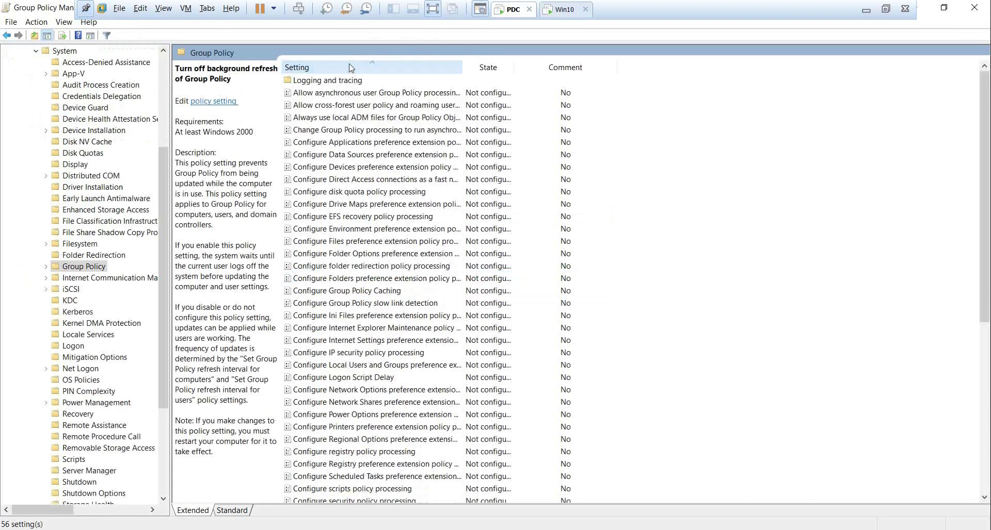
{"action": "left_click", "coordinate": [327, 267]}
{"action": "scroll", "coordinate": [320, 233], "scroll_direction": "down", "scroll_amount": 3}
{"action": "scroll", "coordinate": [317, 232], "scroll_direction": "down", "scroll_amount": 4}
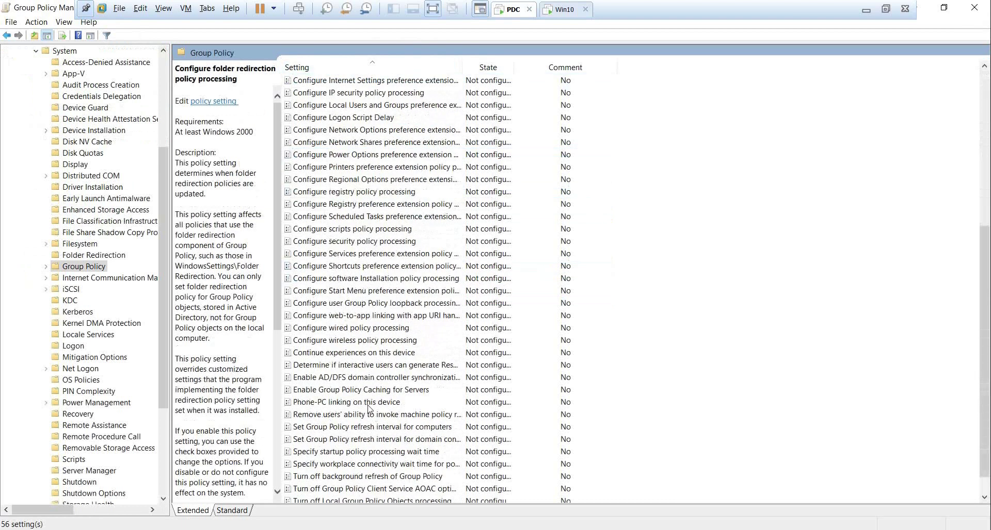
{"action": "left_click", "coordinate": [320, 428]}
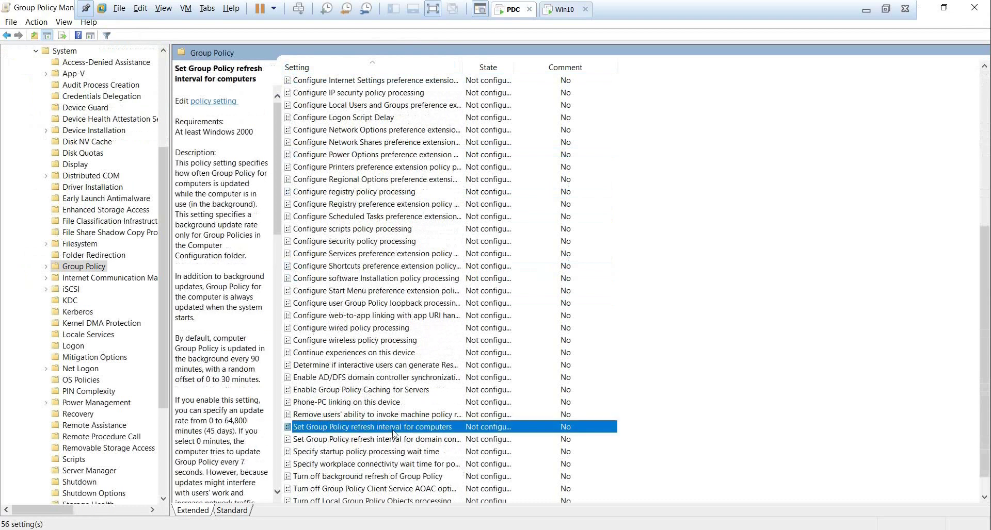
{"action": "double_click", "coordinate": [393, 430]}
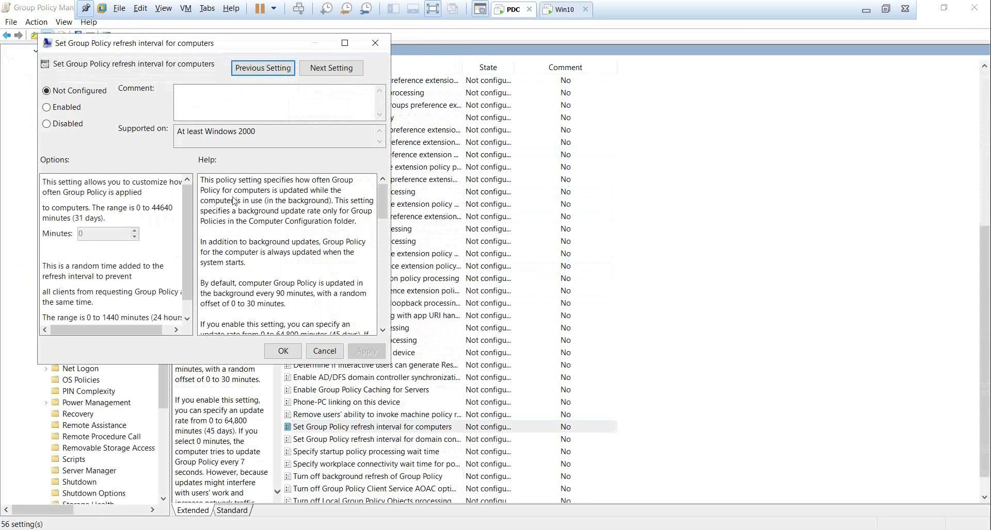
Leave the refresh interval Not configured, close the editor and minimize the VM.
{"action": "left_click", "coordinate": [47, 107]}
{"action": "left_click_drag", "start_coordinate": [111, 234], "coordinate": [69, 230]}
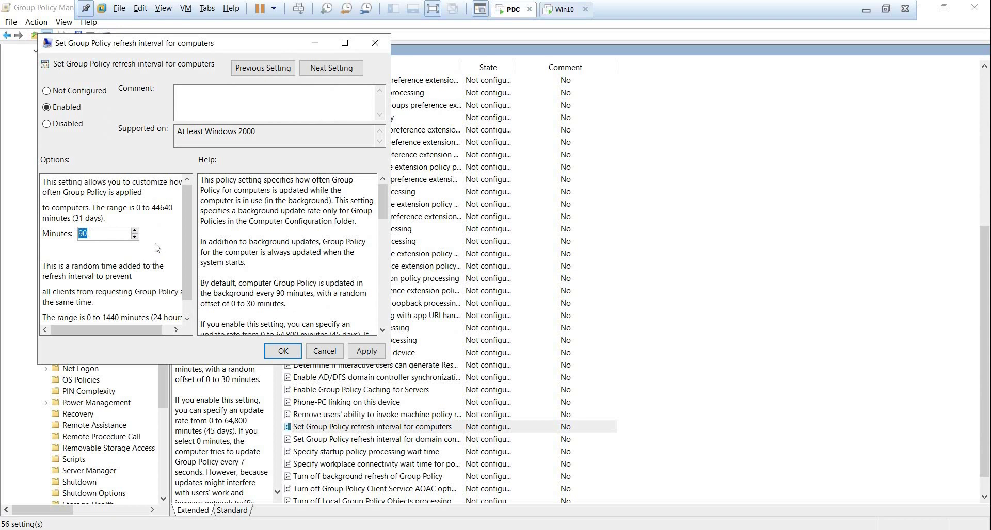
{"action": "left_click", "coordinate": [325, 351]}
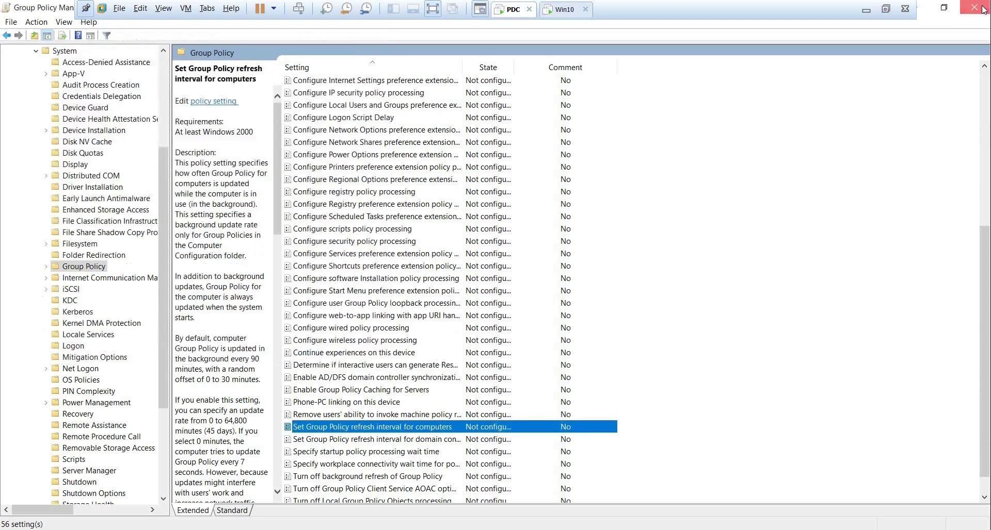
{"action": "left_click", "coordinate": [981, 8]}
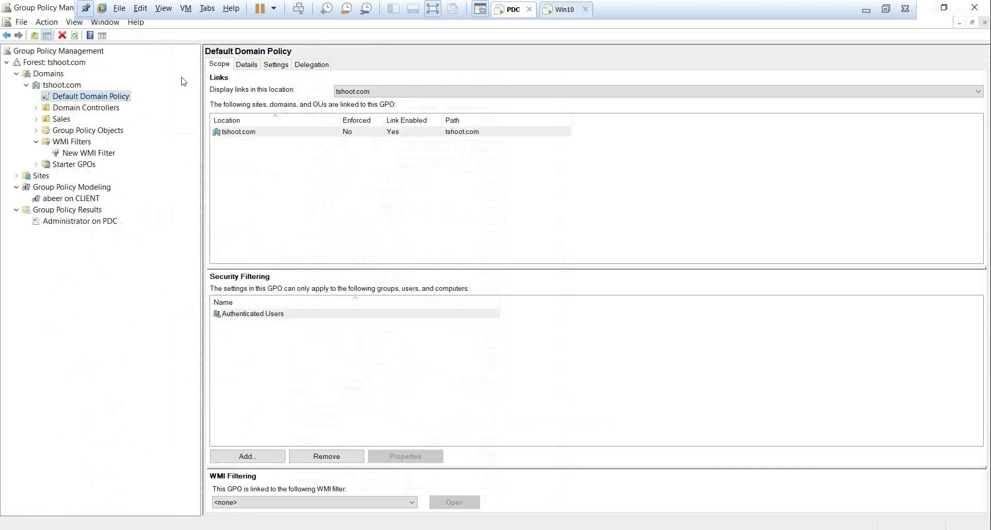
{"action": "left_click", "coordinate": [864, 11]}
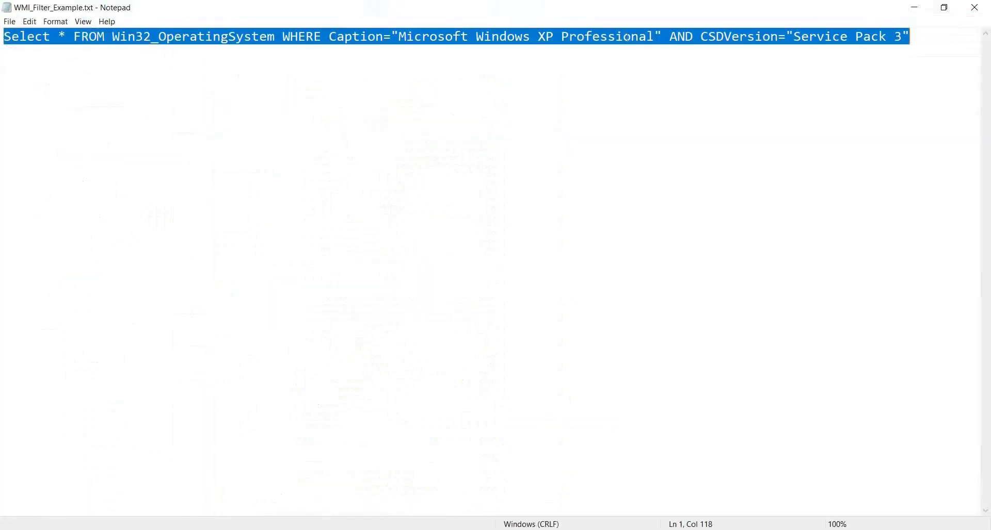
Close the WMI note and review dcgpofix, /ignoreschema, /target:Domain and /target:DC in Restoring the Default GPOs.txt.
{"action": "left_click", "coordinate": [985, 5]}
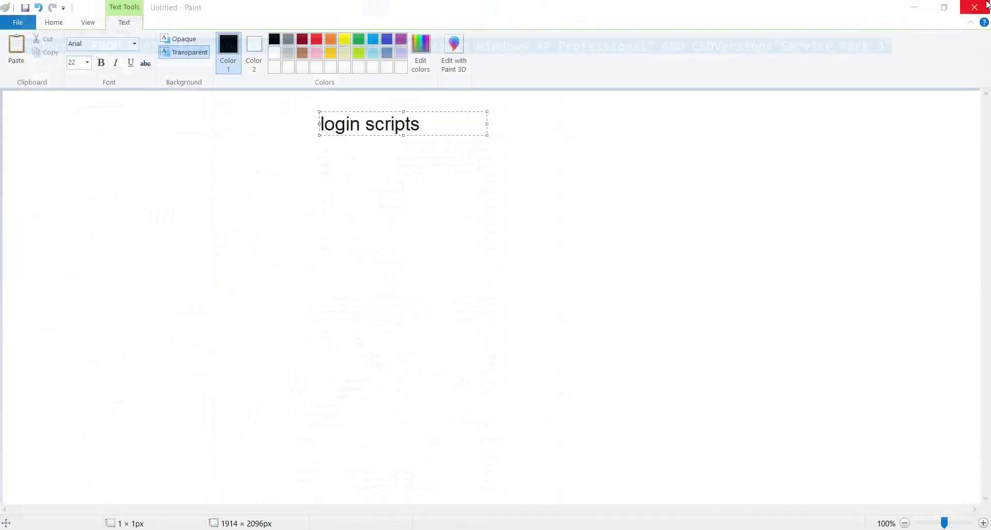
{"action": "left_click", "coordinate": [692, 527]}
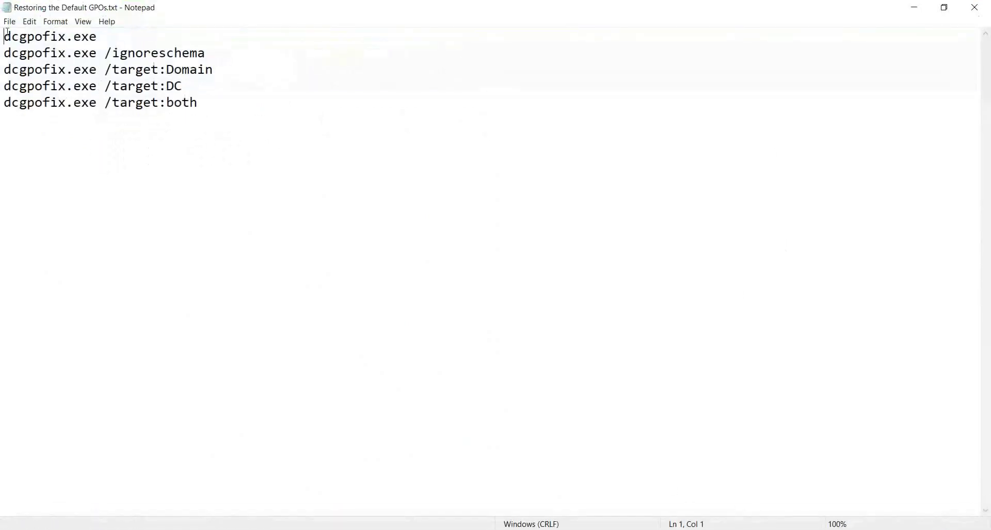
{"action": "left_click_drag", "start_coordinate": [2, 37], "coordinate": [109, 39]}
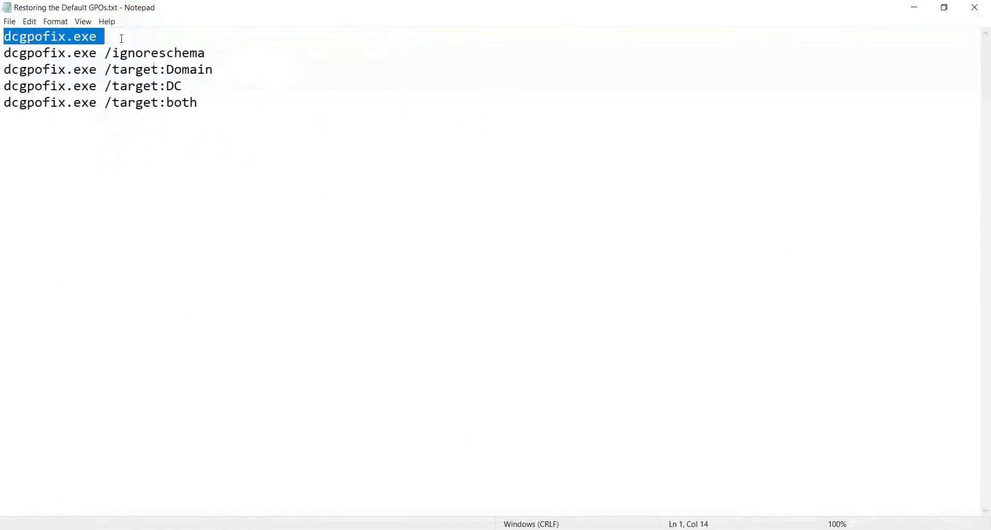
{"action": "double_click", "coordinate": [183, 55]}
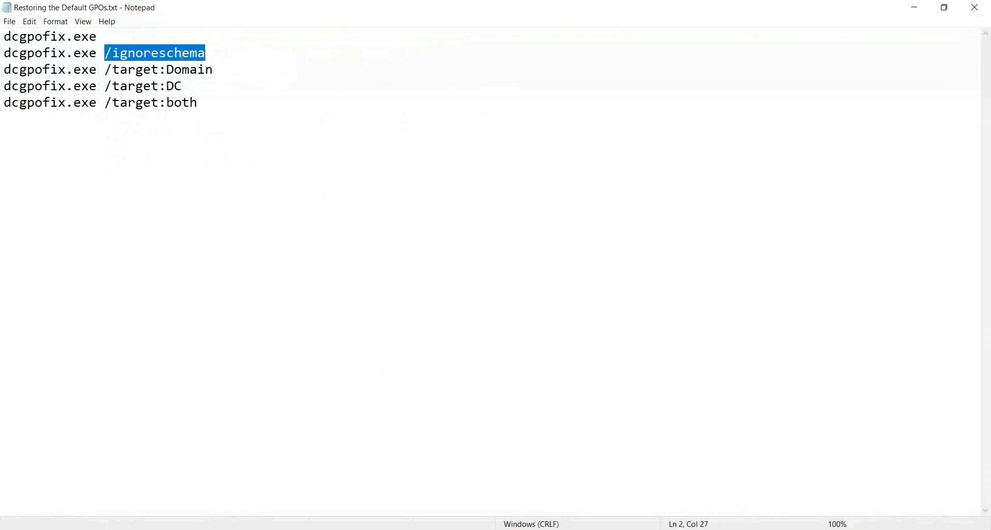
{"action": "left_click_drag", "start_coordinate": [168, 71], "coordinate": [240, 69]}
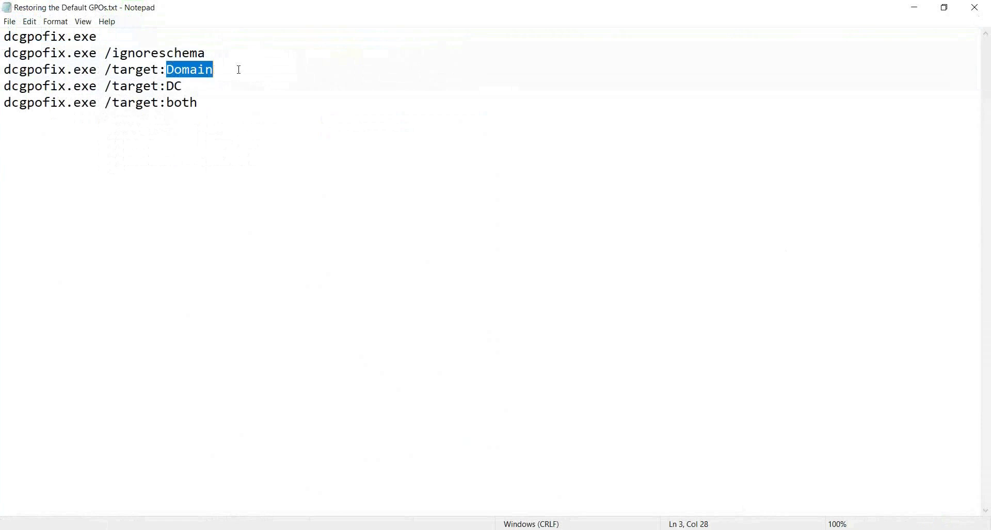
{"action": "double_click", "coordinate": [176, 87]}
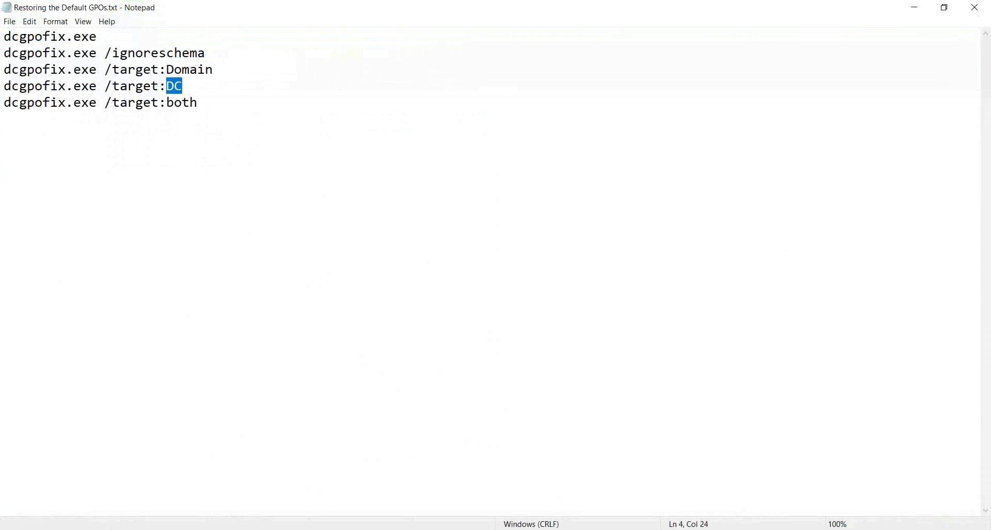
{"action": "key", "text": "alt+Tab"}
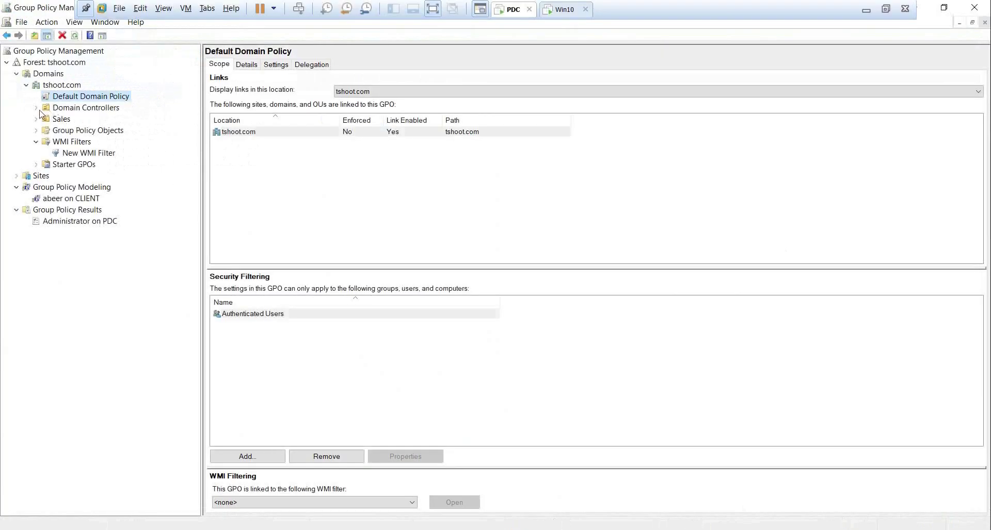
Check the scope of Default Domain Controllers Policy and Default Domain Policy, then minimize GPMC.
{"action": "left_click", "coordinate": [37, 108]}
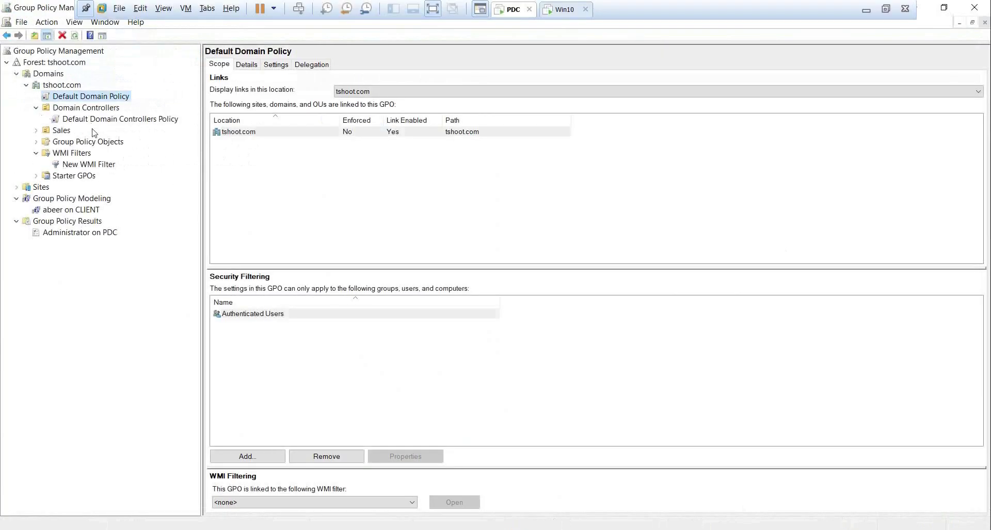
{"action": "left_click", "coordinate": [37, 142]}
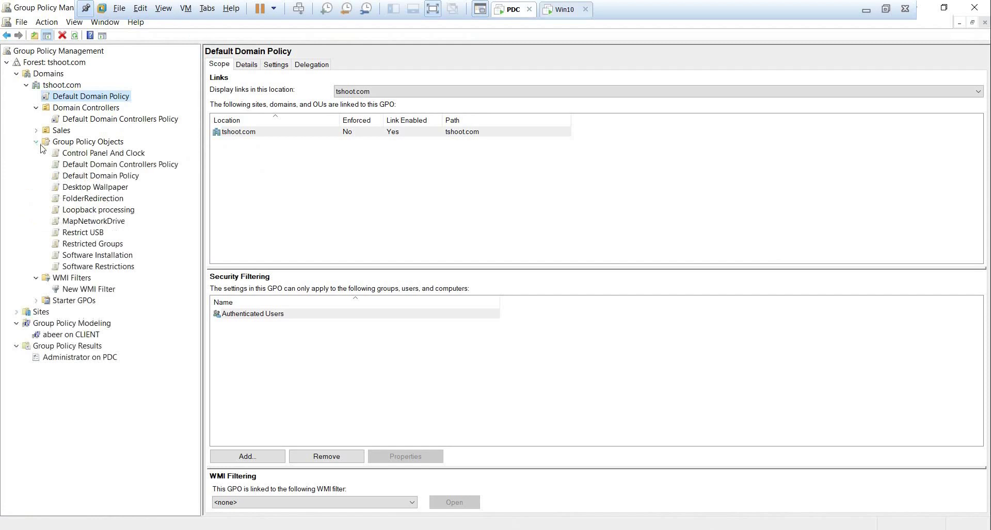
{"action": "left_click", "coordinate": [110, 164]}
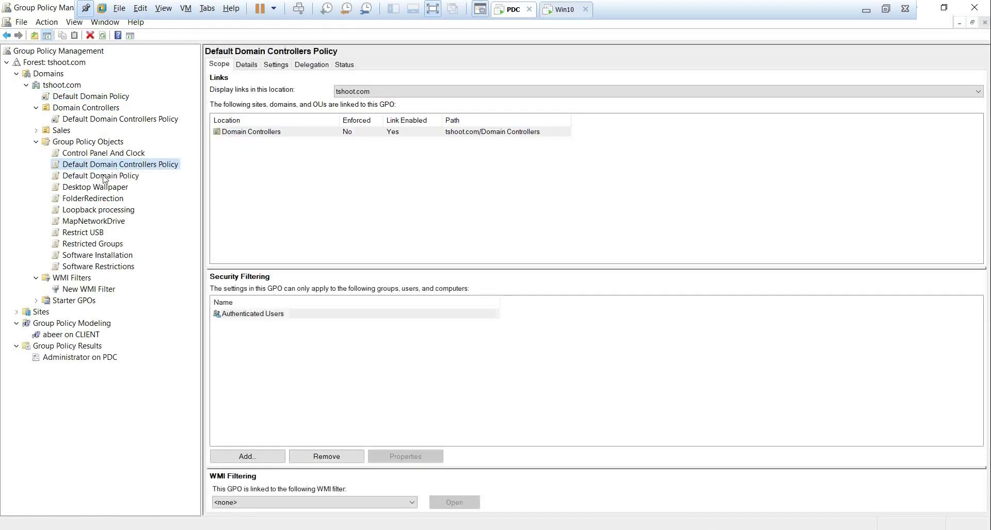
{"action": "left_click", "coordinate": [104, 176]}
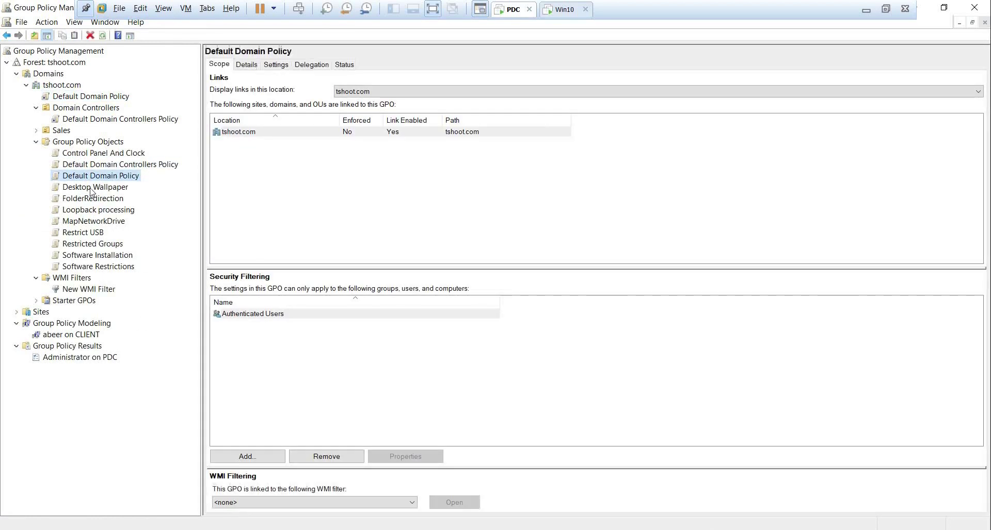
{"action": "left_click", "coordinate": [128, 166]}
{"action": "left_click", "coordinate": [122, 177]}
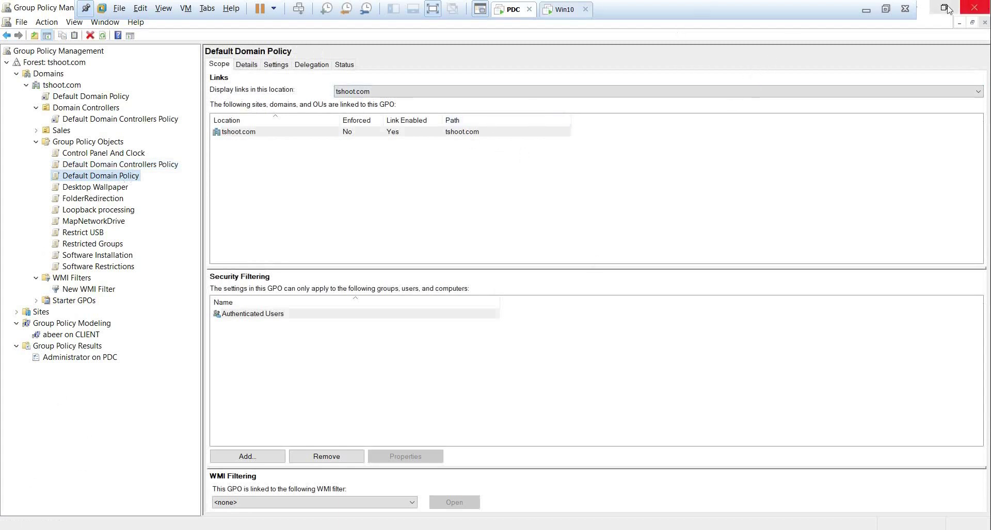
{"action": "left_click", "coordinate": [927, 10]}
Copy Restoring the Default GPOs.txt from my_labs onto the PDC desktop and open it.
{"action": "left_click", "coordinate": [925, 9]}
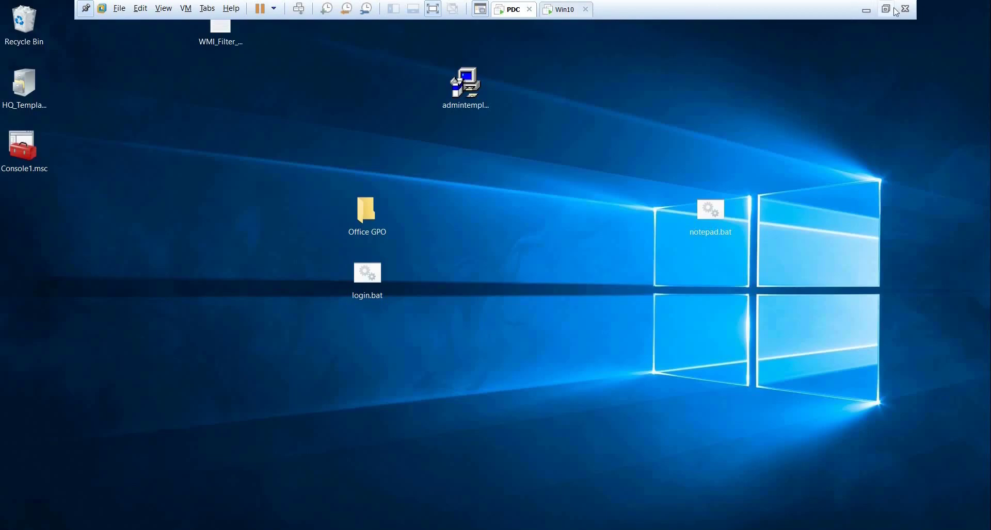
{"action": "left_click", "coordinate": [886, 8]}
{"action": "left_click", "coordinate": [161, 529]}
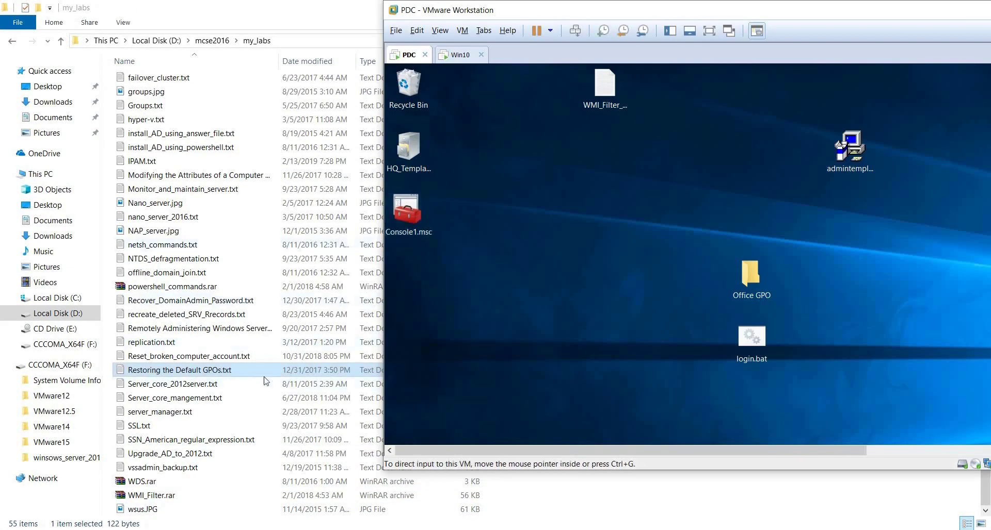
{"action": "left_click_drag", "start_coordinate": [264, 375], "coordinate": [523, 367]}
{"action": "key", "text": "ctrl+alt+Return"}
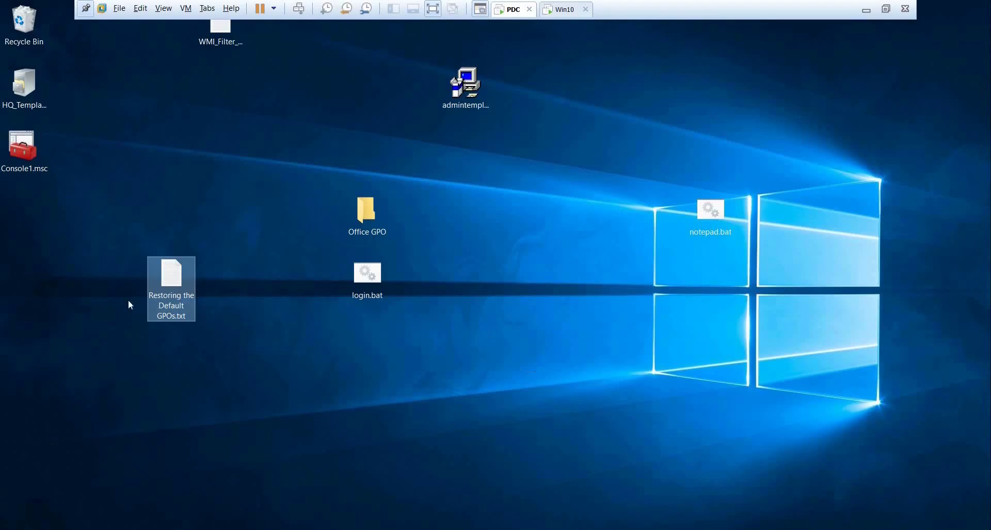
{"action": "double_click", "coordinate": [157, 283]}
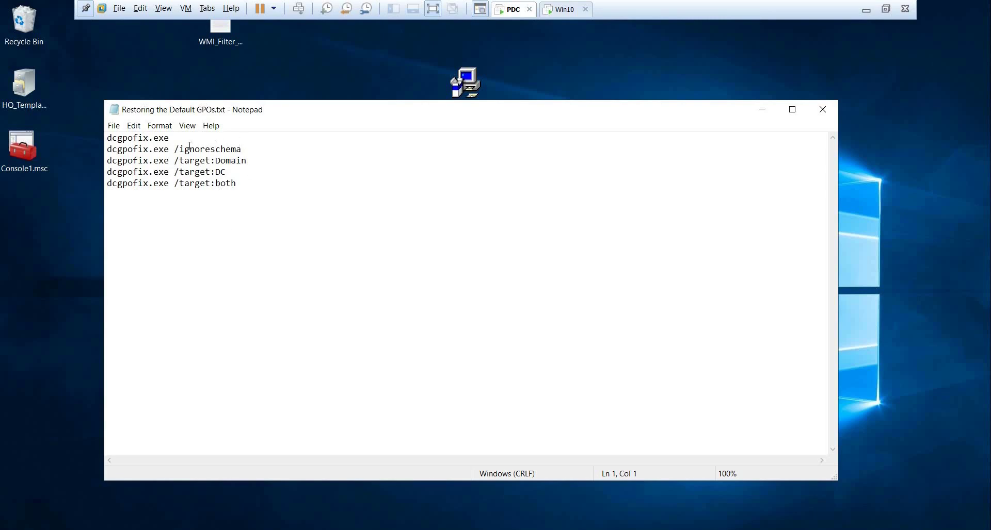
Copy the plain dcgpofix.exe command and launch Windows PowerShell (Admin).
{"action": "left_click_drag", "start_coordinate": [190, 146], "coordinate": [70, 144]}
{"action": "left_click_drag", "start_coordinate": [174, 137], "coordinate": [91, 138]}
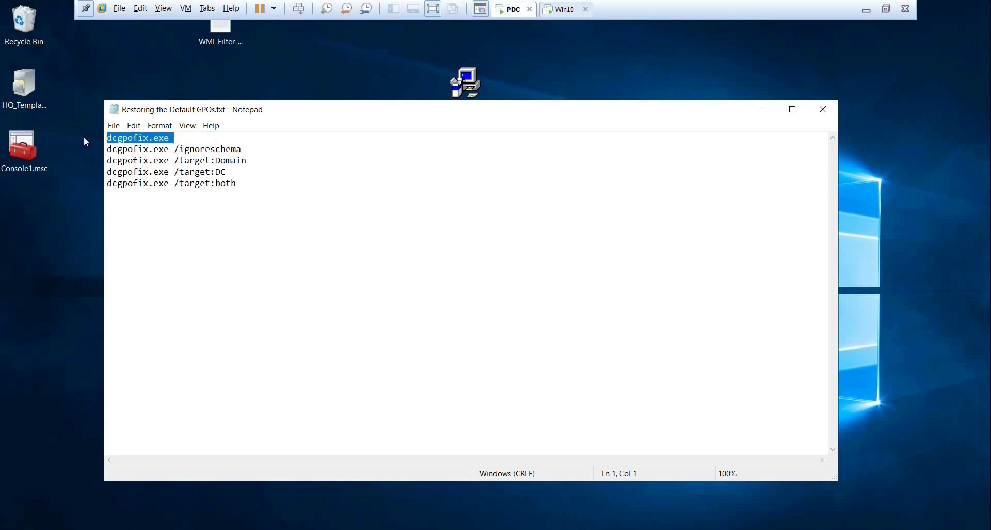
{"action": "key", "text": "super+x"}
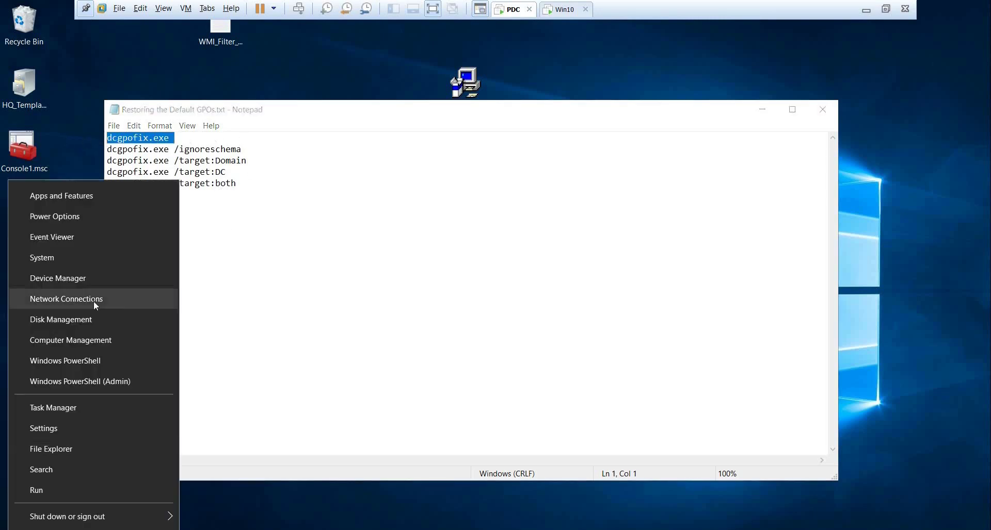
{"action": "left_click", "coordinate": [88, 382]}
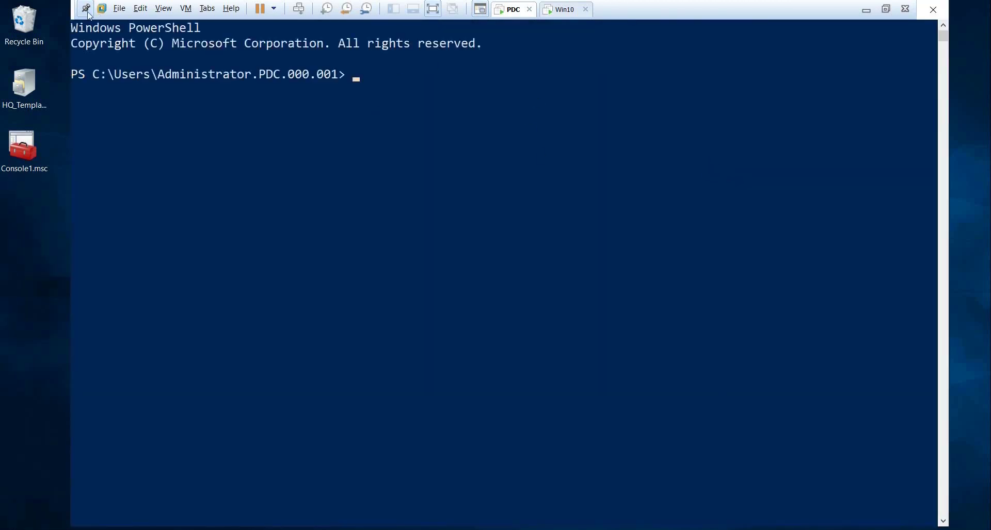
Paste and run dcgpofix.exe, answering y to both restore prompts.
{"action": "left_click_drag", "start_coordinate": [395, 19], "coordinate": [549, 66]}
{"action": "right_click", "coordinate": [563, 160]}
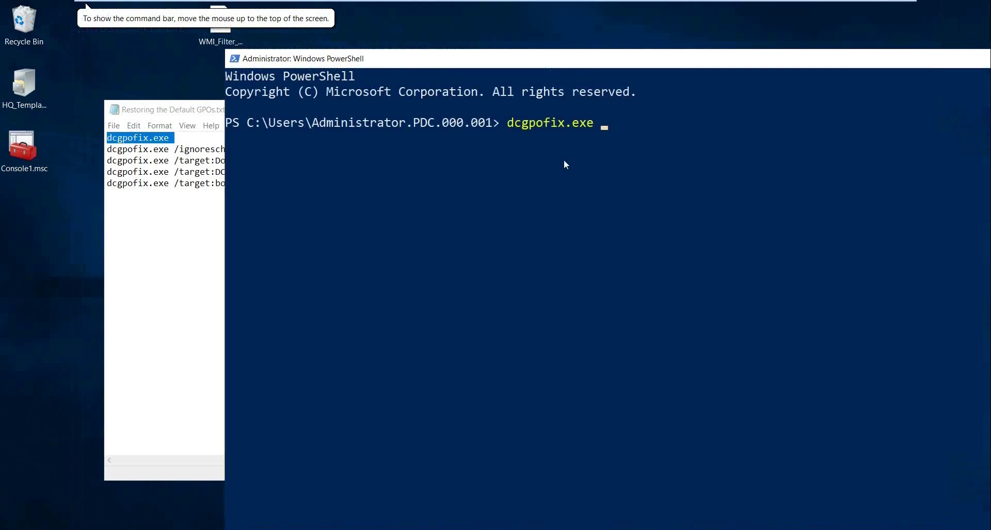
{"action": "key", "text": "Return"}
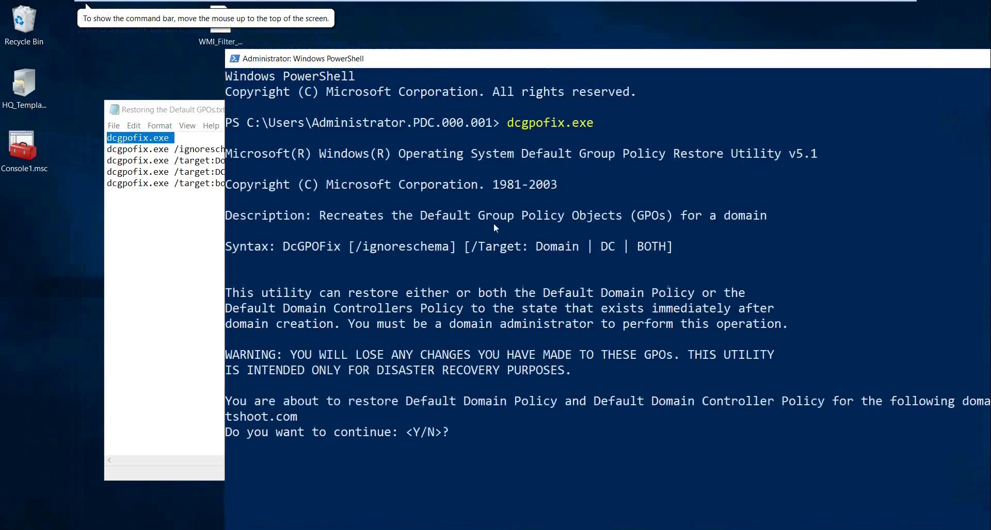
{"action": "type", "text": "y"}
{"action": "key", "text": "Return"}
{"action": "type", "text": "y"}
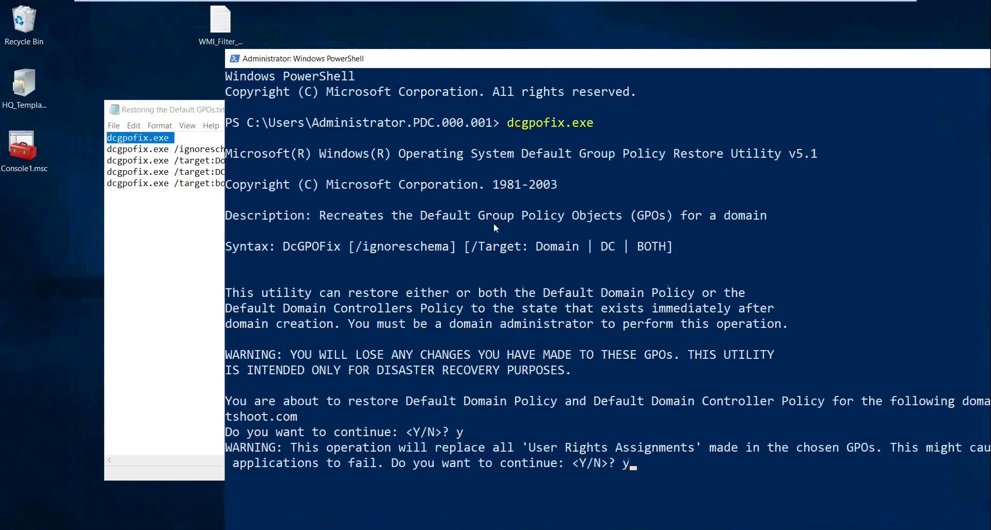
{"action": "key", "text": "Return"}
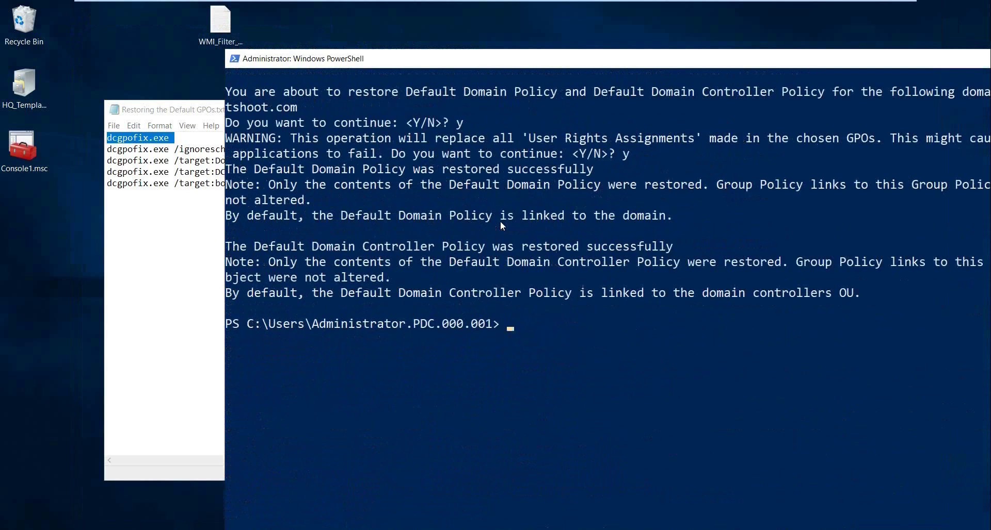
{"action": "left_click", "coordinate": [173, 183]}
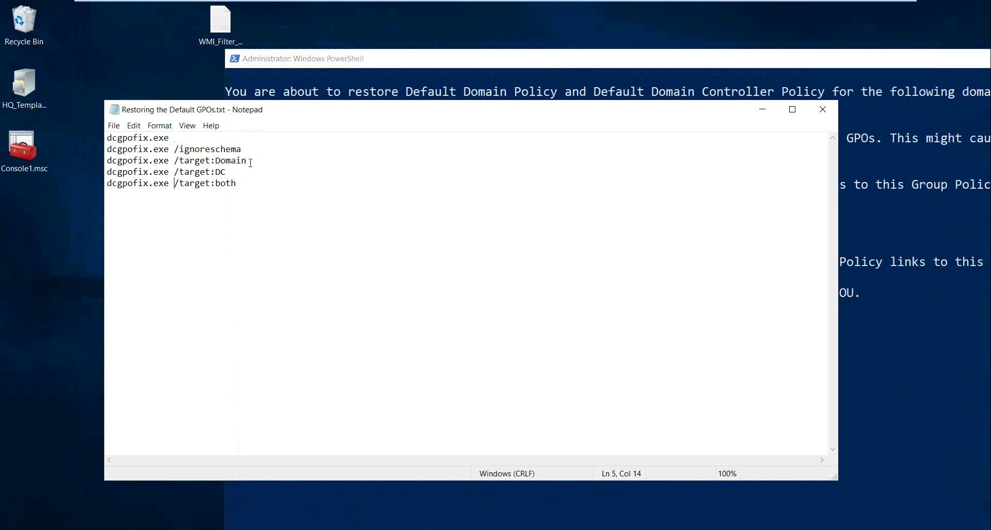
Review the dcgpofix /target command lines and clear the PowerShell console with cls.
{"action": "left_click_drag", "start_coordinate": [248, 161], "coordinate": [96, 161]}
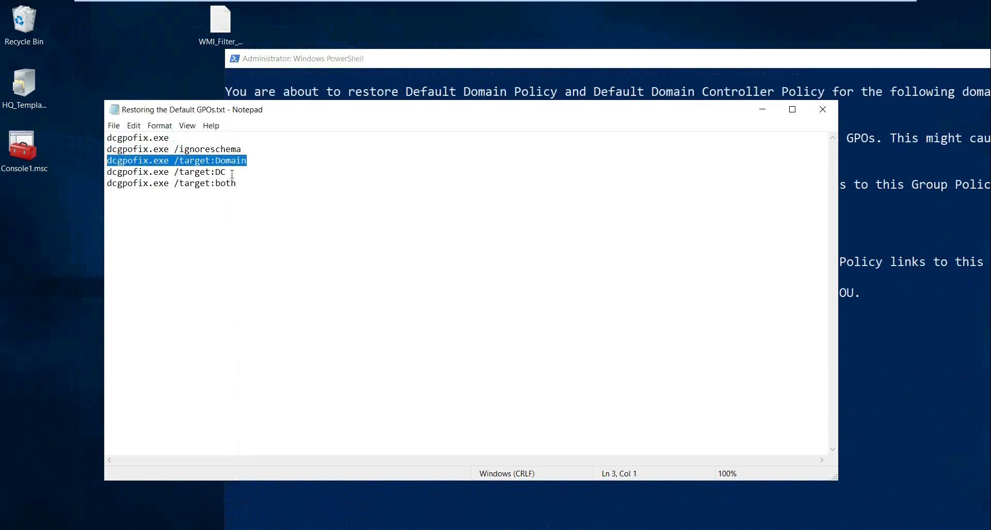
{"action": "left_click_drag", "start_coordinate": [227, 173], "coordinate": [107, 174]}
{"action": "left_click_drag", "start_coordinate": [247, 185], "coordinate": [101, 184]}
{"action": "key", "text": "super+c"}
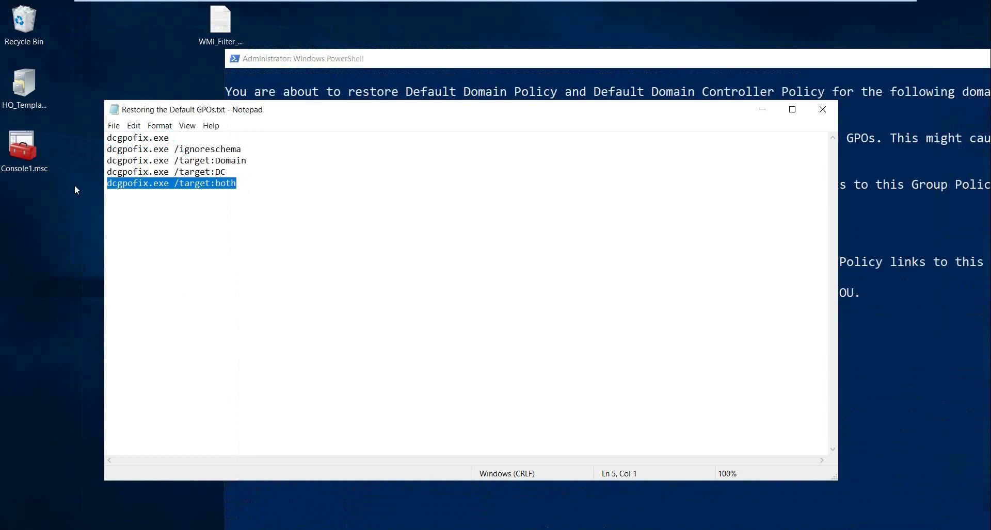
{"action": "left_click", "coordinate": [866, 327]}
{"action": "scroll", "coordinate": [799, 345], "scroll_direction": "up", "scroll_amount": 5}
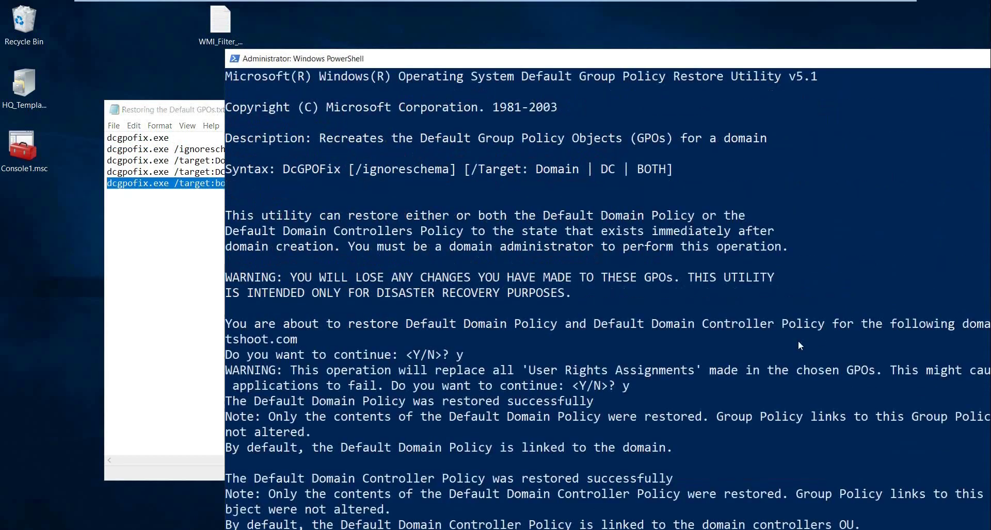
{"action": "scroll", "coordinate": [798, 342], "scroll_direction": "down", "scroll_amount": 10}
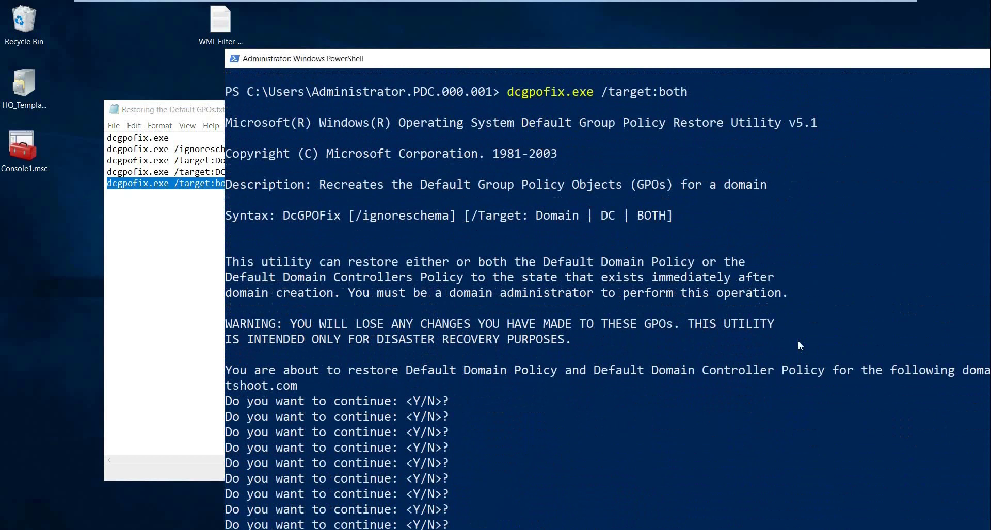
{"action": "scroll", "coordinate": [798, 342], "scroll_direction": "down", "scroll_amount": 3}
{"action": "scroll", "coordinate": [798, 345], "scroll_direction": "down", "scroll_amount": 1}
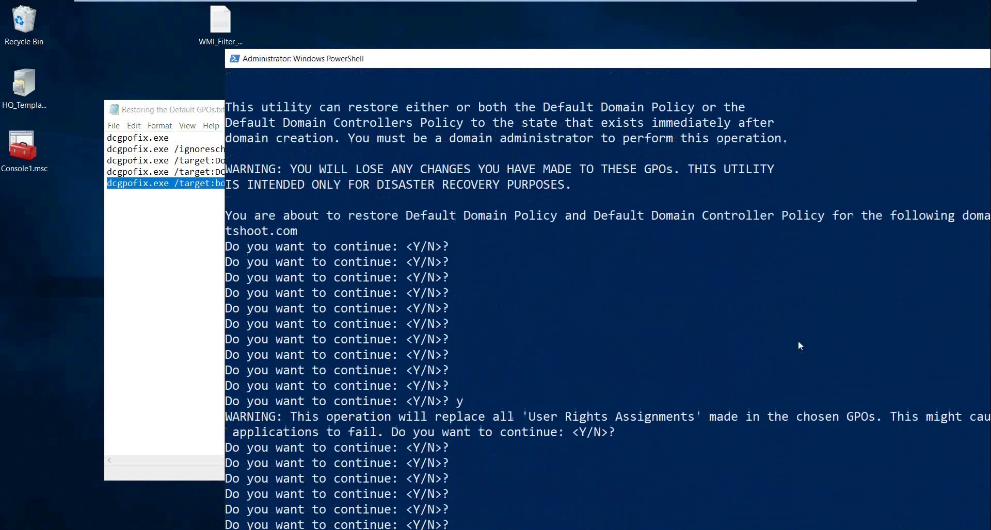
{"action": "scroll", "coordinate": [798, 345], "scroll_direction": "down", "scroll_amount": 4}
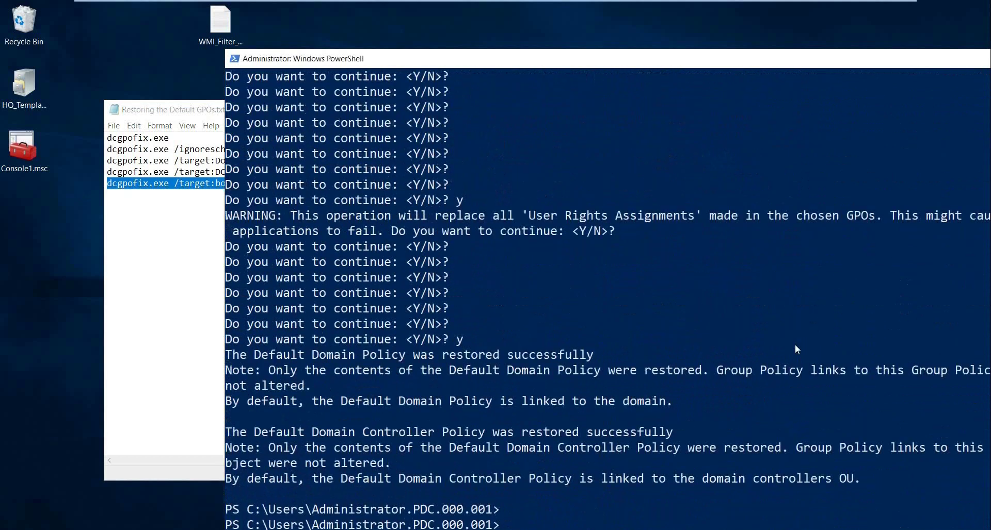
{"action": "scroll", "coordinate": [795, 345], "scroll_direction": "down", "scroll_amount": 8}
{"action": "scroll", "coordinate": [795, 346], "scroll_direction": "up", "scroll_amount": 7}
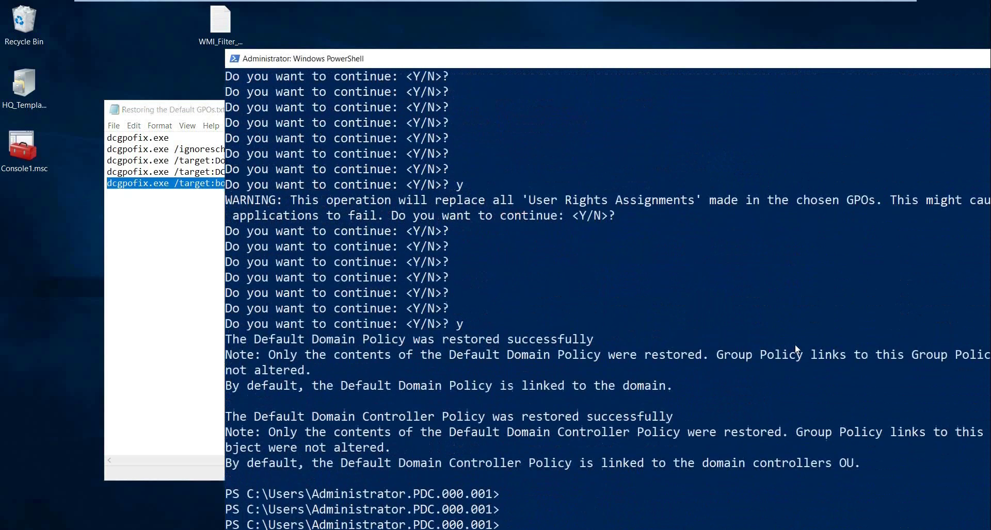
{"action": "type", "text": "cls"}
{"action": "key", "text": "Return"}
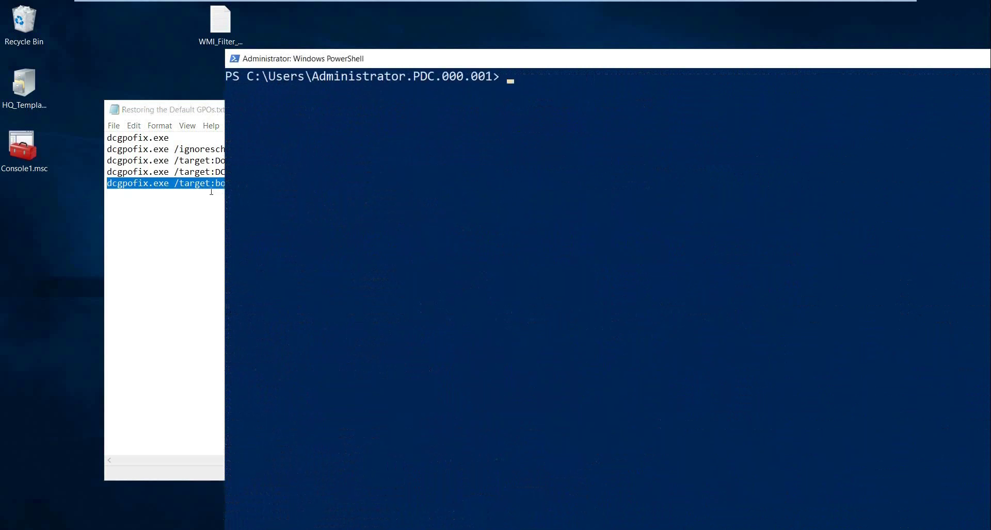
Paste and run dcgpofix.exe /target:both, confirming both prompts with y.
{"action": "left_click", "coordinate": [212, 189]}
{"action": "left_click_drag", "start_coordinate": [247, 184], "coordinate": [79, 182]}
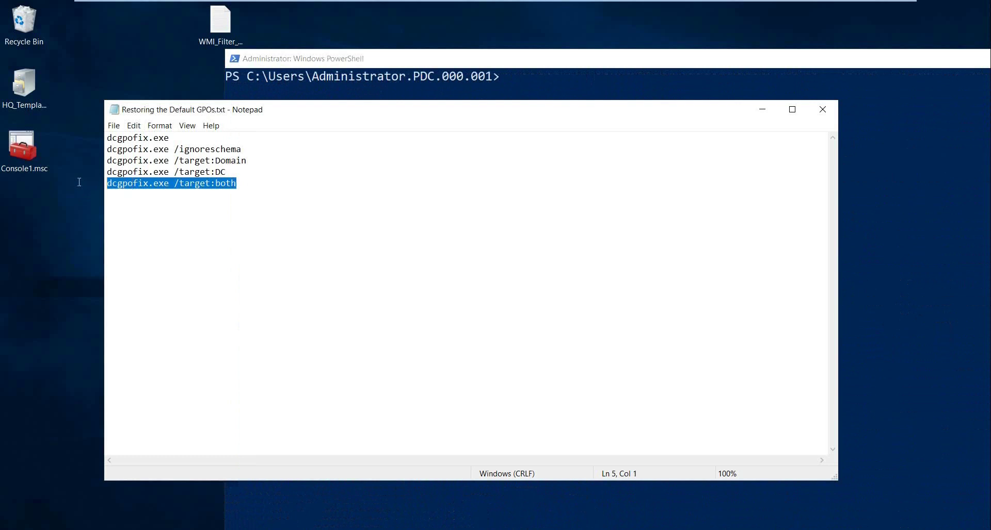
{"action": "left_click", "coordinate": [831, 231]}
{"action": "right_click", "coordinate": [831, 231]}
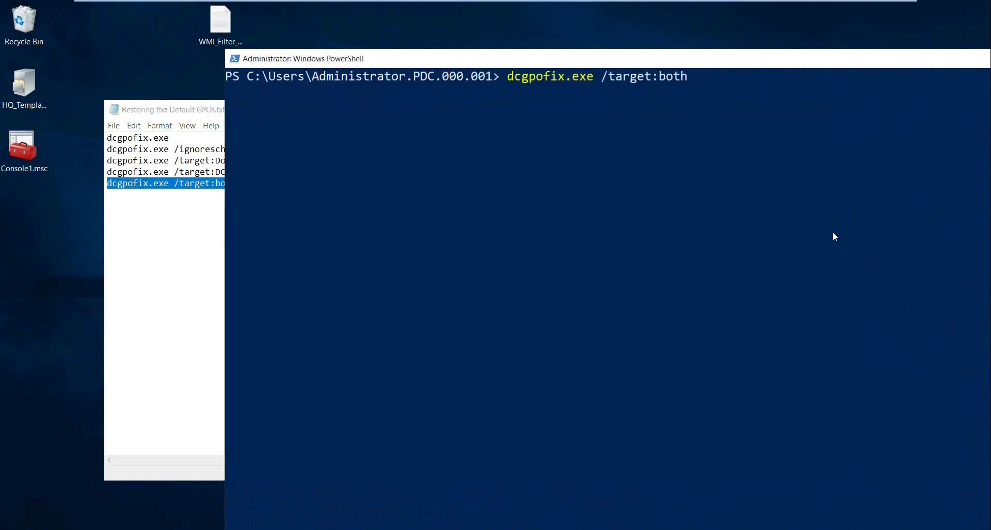
{"action": "key", "text": "Return"}
{"action": "type", "text": "y"}
{"action": "key", "text": "Return"}
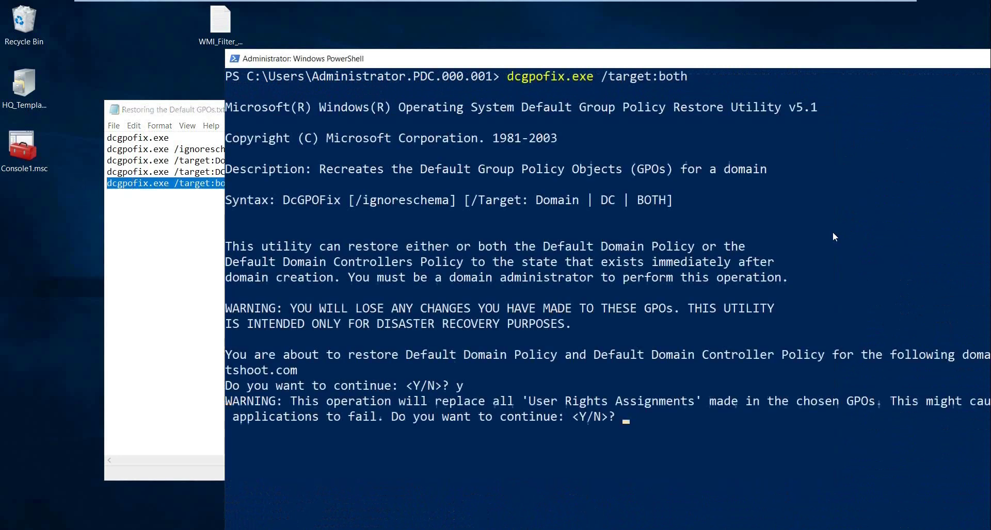
{"action": "type", "text": "y"}
{"action": "key", "text": "Return"}
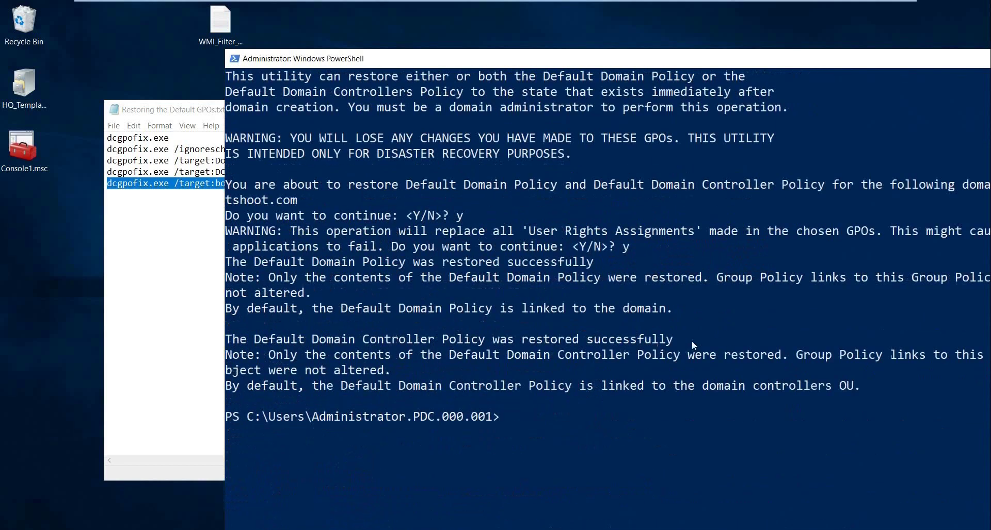
{"action": "key", "text": "alt+Tab"}
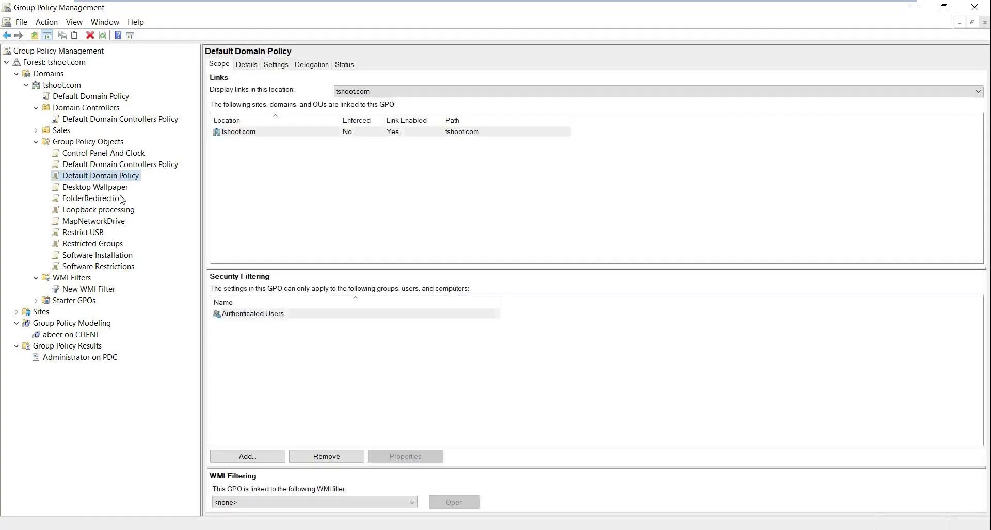
Refresh GPMC and check Default Domain Controllers Policy's link to tshoot.com/Domain Controllers.
{"action": "left_click", "coordinate": [64, 36]}
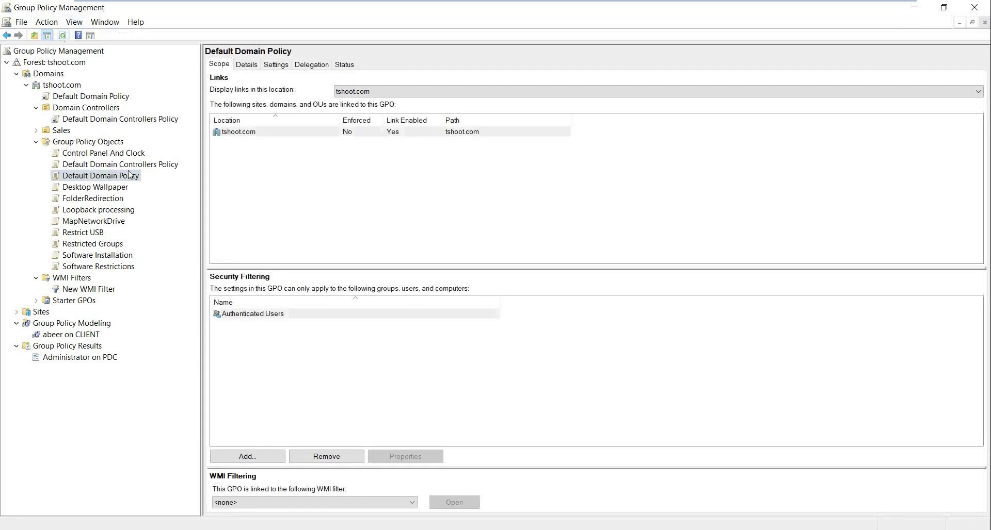
{"action": "left_click", "coordinate": [128, 165]}
{"action": "left_click", "coordinate": [124, 177]}
{"action": "left_click", "coordinate": [123, 166]}
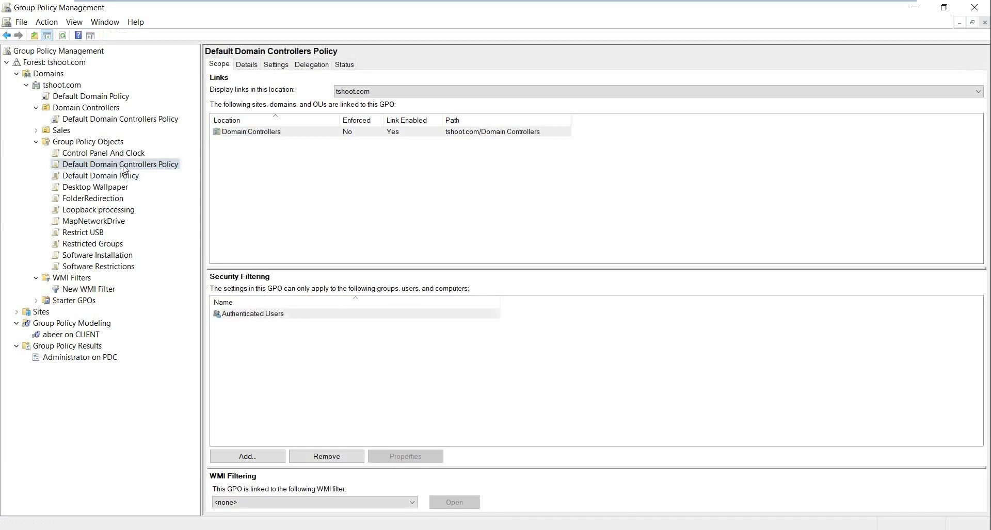